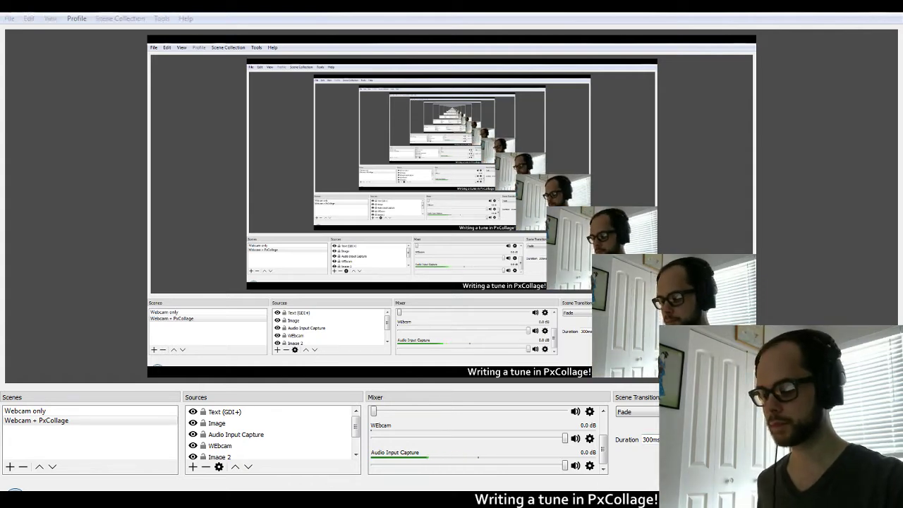
Switch from the streaming software to the pxtone Collage window holding the empty project.
key("alt+Tab")
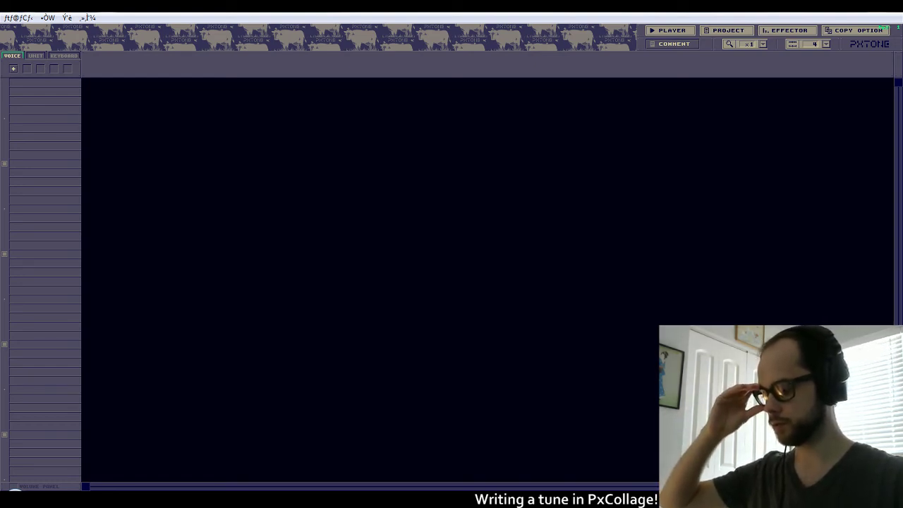
mouse_move(193, 474)
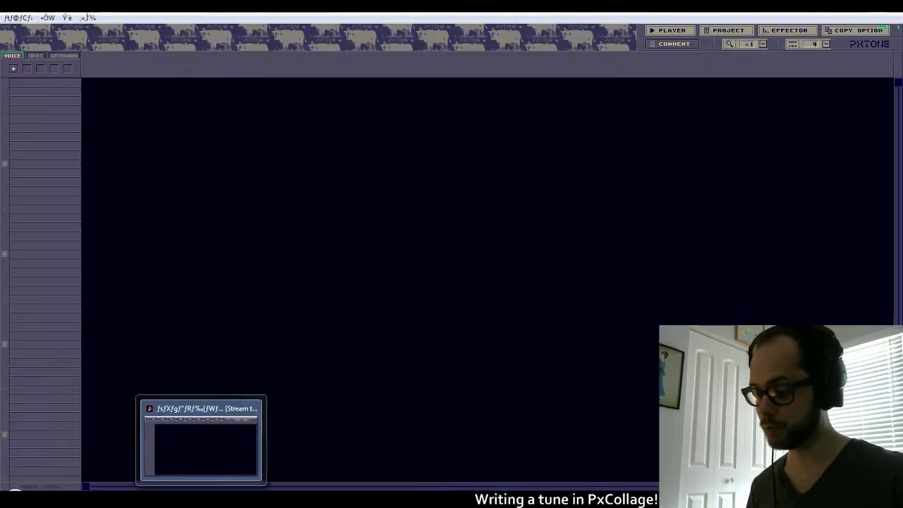
left_click(201, 441)
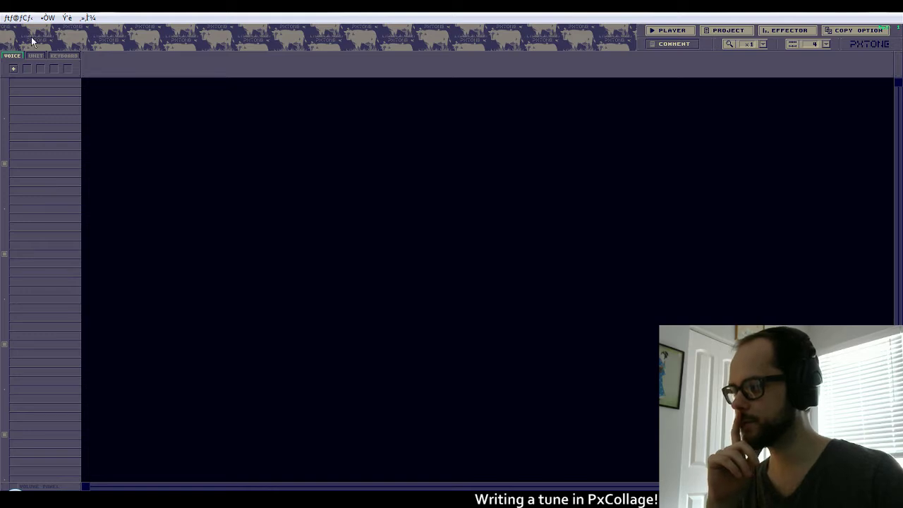
left_click(67, 18)
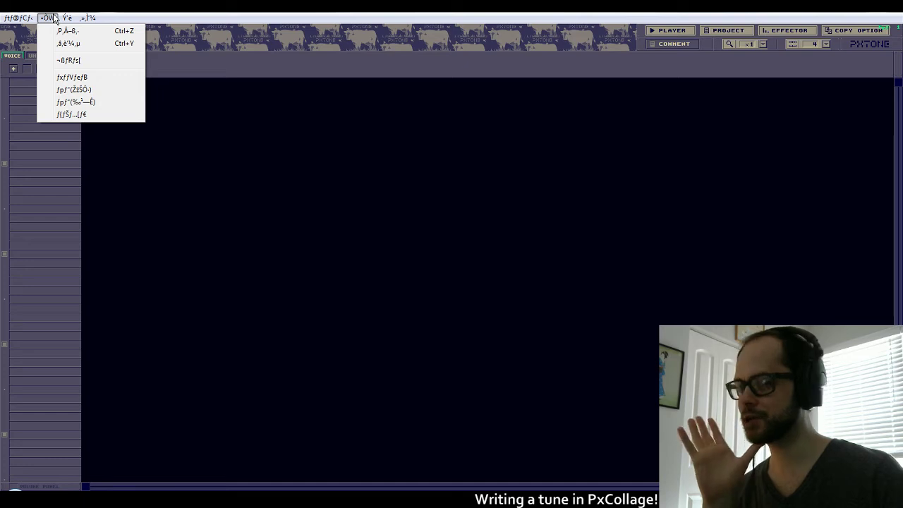
left_click(53, 17)
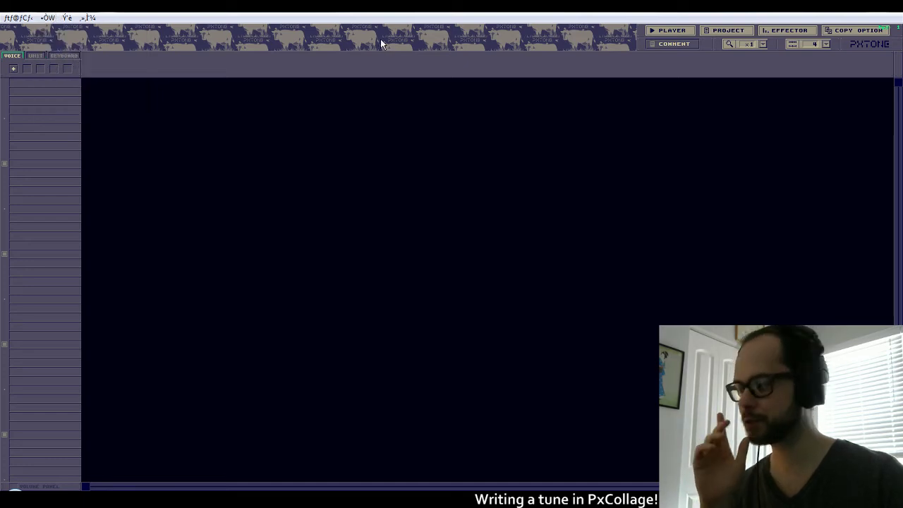
left_click(21, 20)
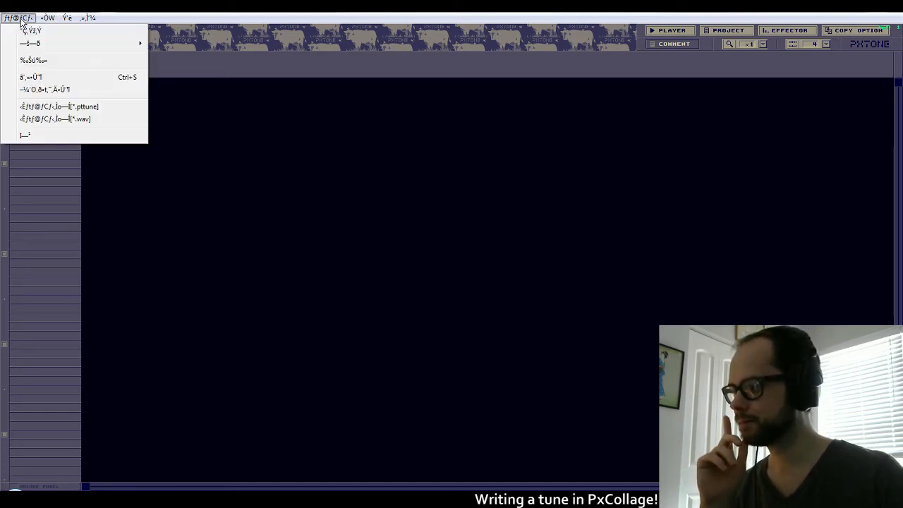
left_click(21, 21)
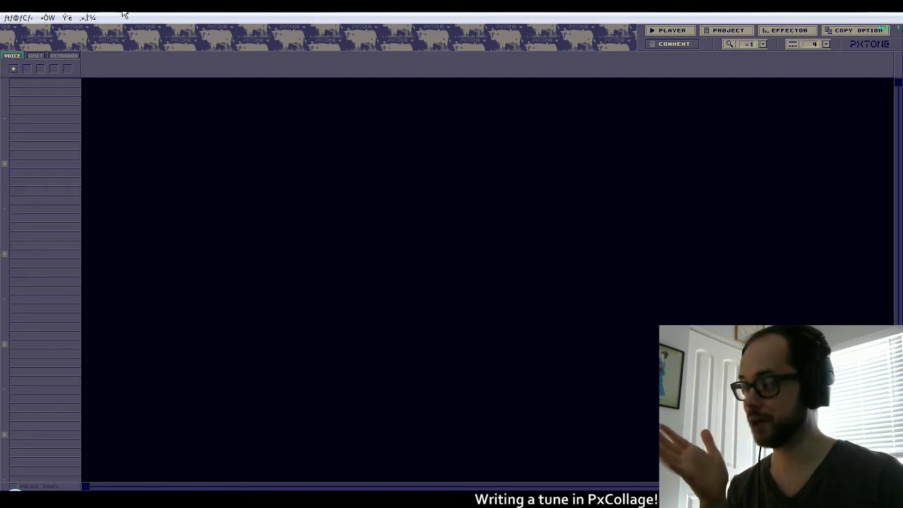
Save the current project under its existing file name.
left_click(23, 20)
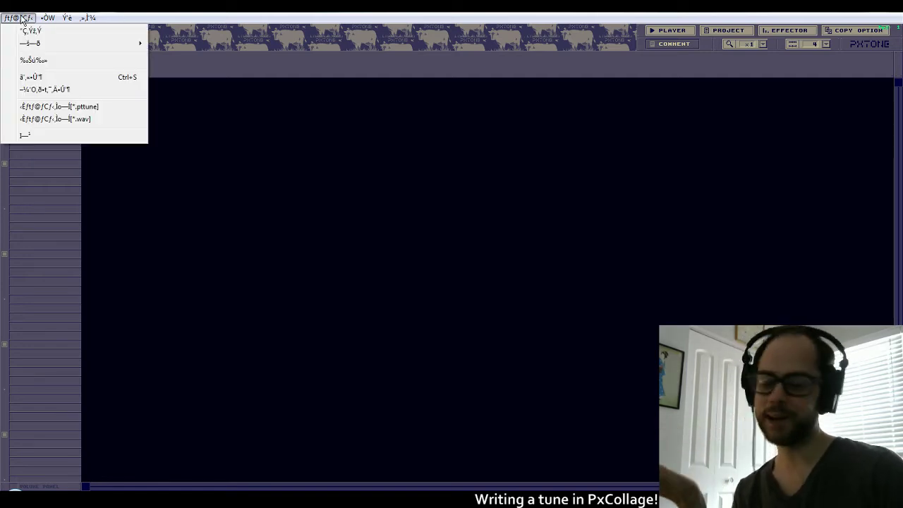
left_click(31, 76)
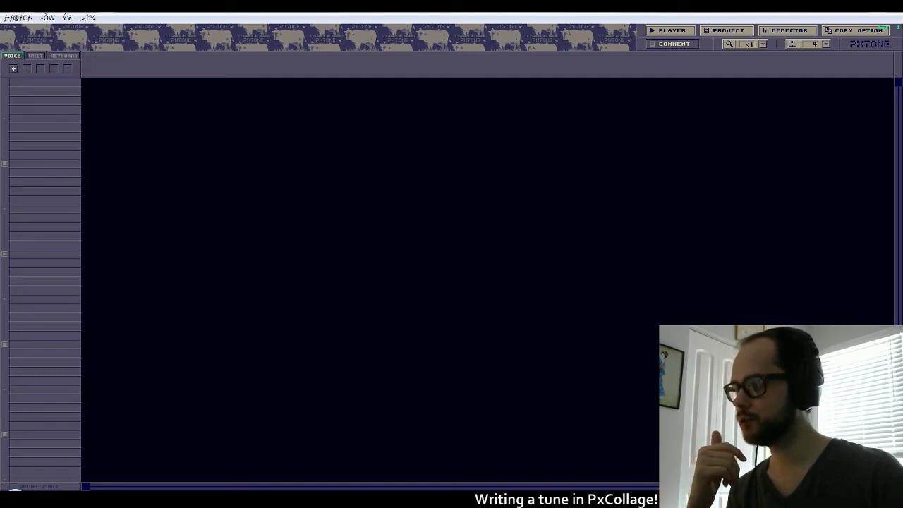
Start adding a voice and audition the sineNormal, sineDecay, sineOrgan and sineString voices in the my_material folder.
left_click(13, 68)
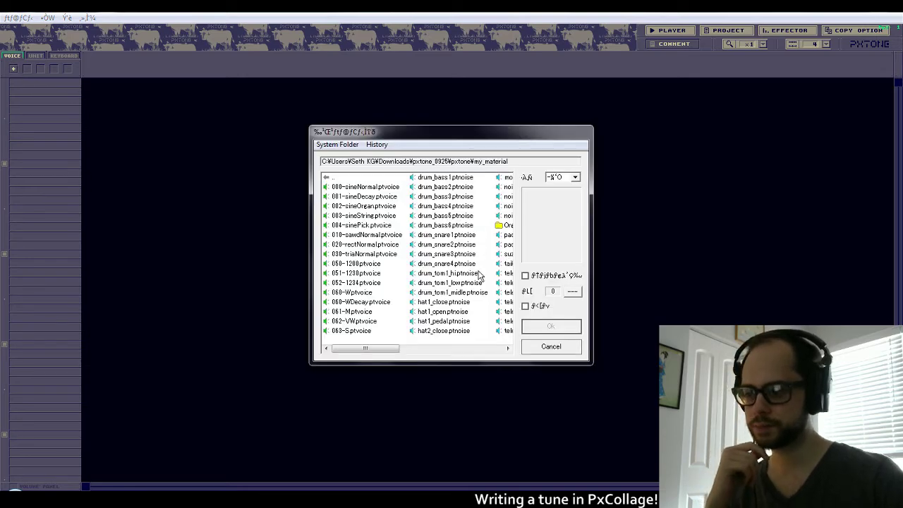
mouse_move(379, 351)
left_mouse_down()
mouse_move(389, 352)
mouse_move(373, 353)
mouse_move(374, 339)
left_mouse_up()
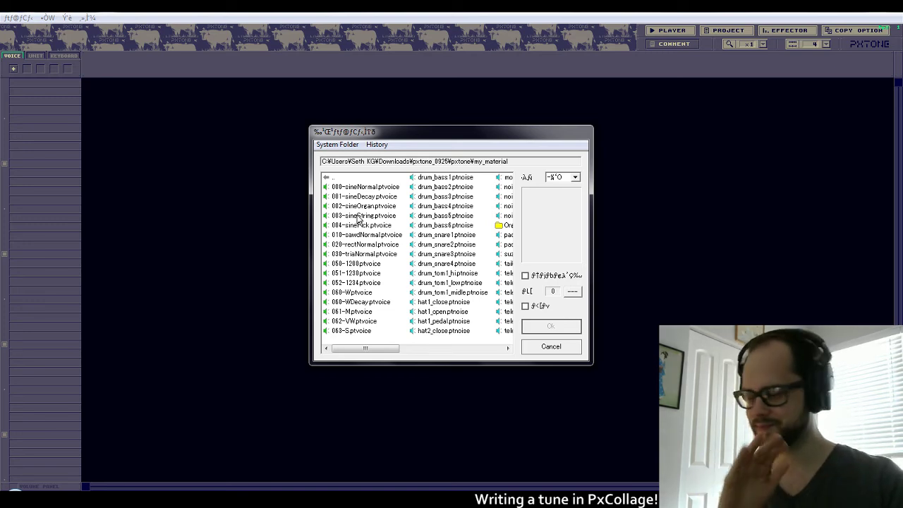
left_click(362, 187)
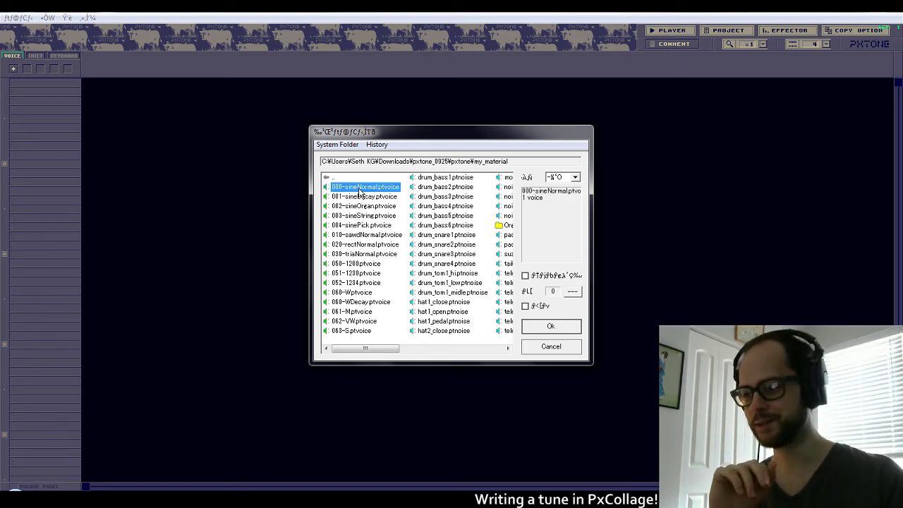
left_click(360, 198)
left_click(360, 207)
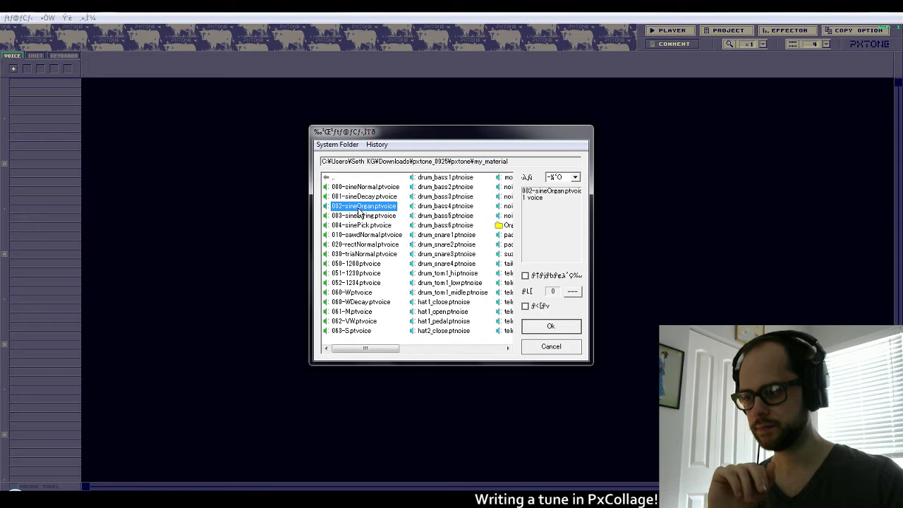
left_click(361, 198)
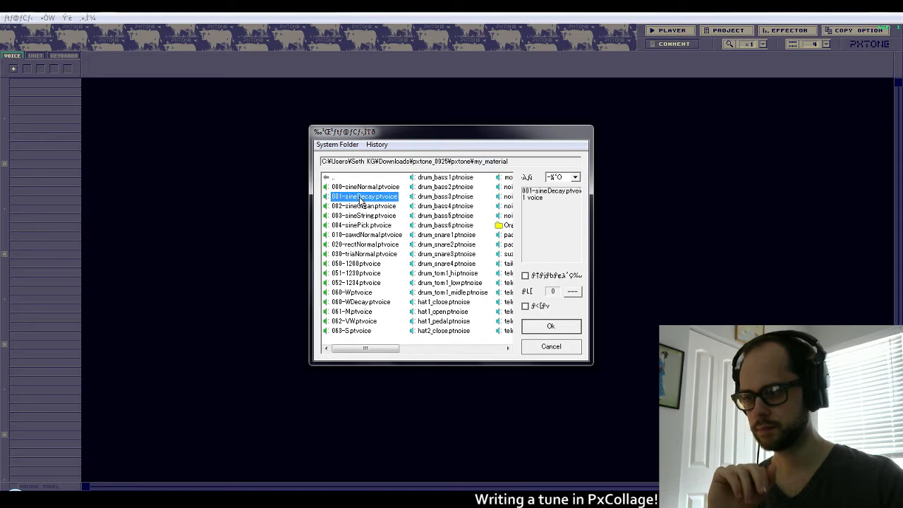
left_click(361, 206)
left_click(359, 216)
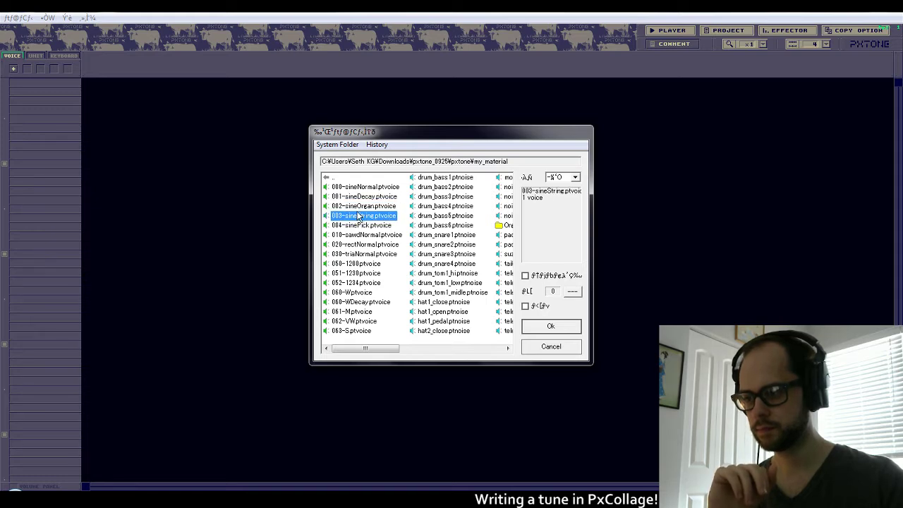
left_click(359, 198)
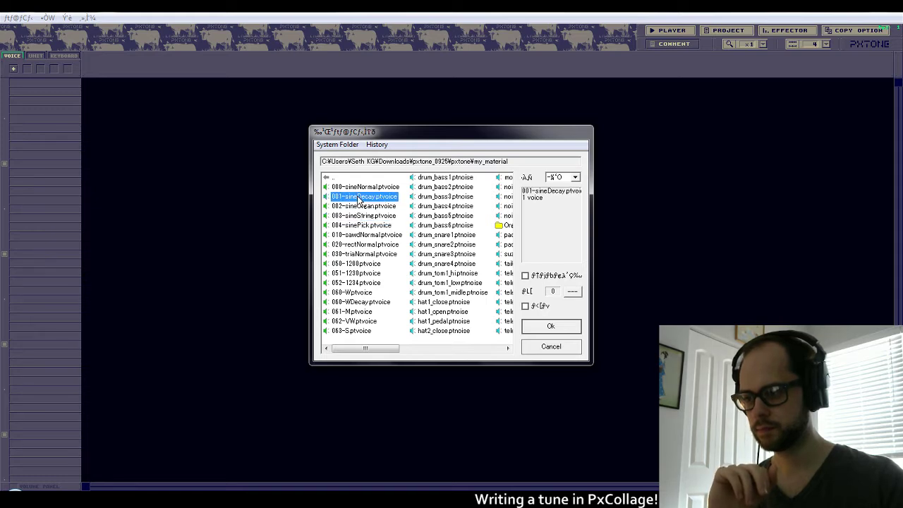
Compare the sawdNormal, rectNormal, triaNormal and 050-1200 voices, and load 030-triaNormal.ptvoice into the project.
left_click(357, 235)
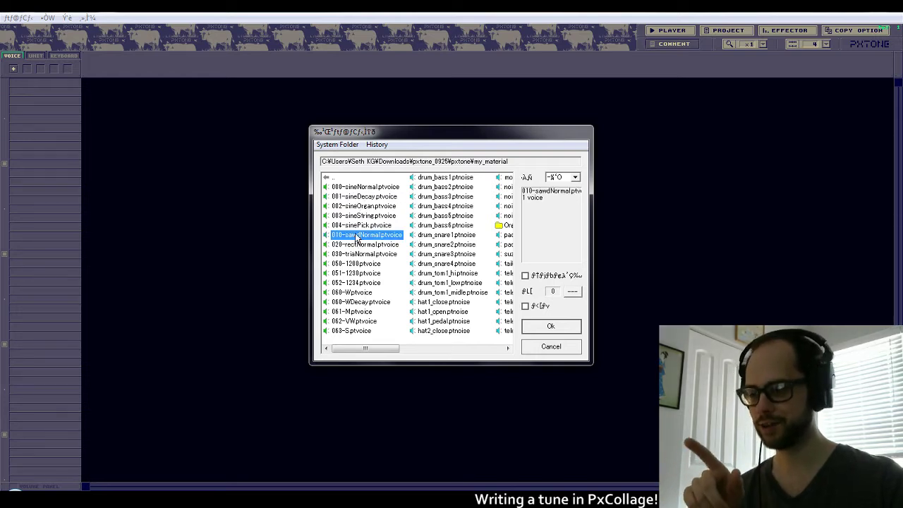
left_click(356, 244)
left_click(355, 254)
left_click(354, 264)
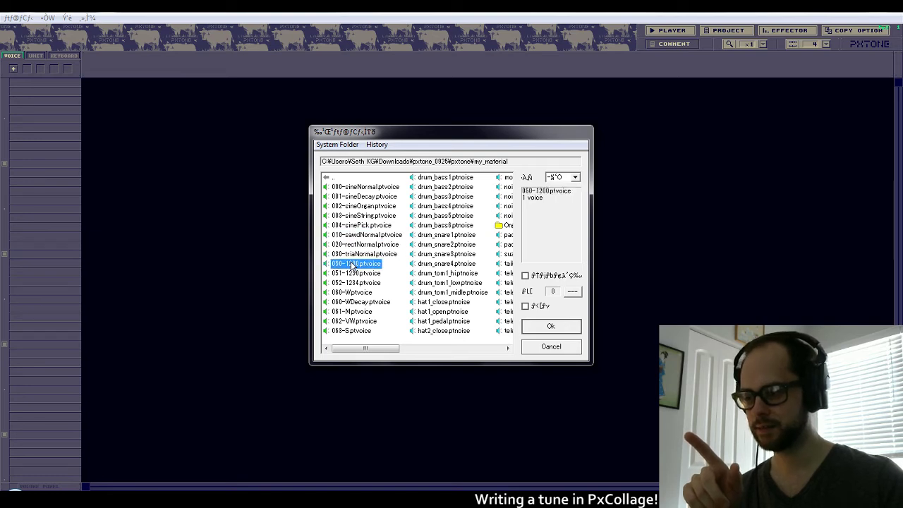
left_click(353, 255)
left_click(354, 263)
left_click(354, 254)
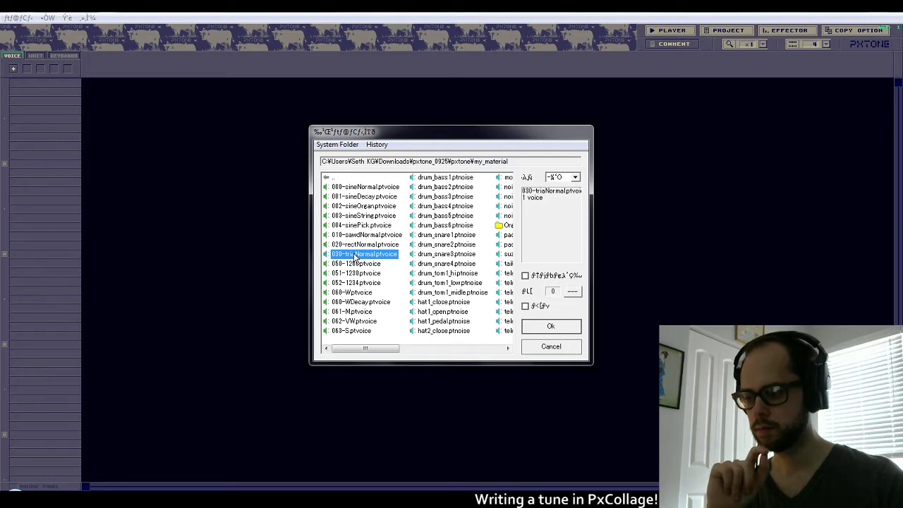
left_click(355, 264)
left_click(355, 255)
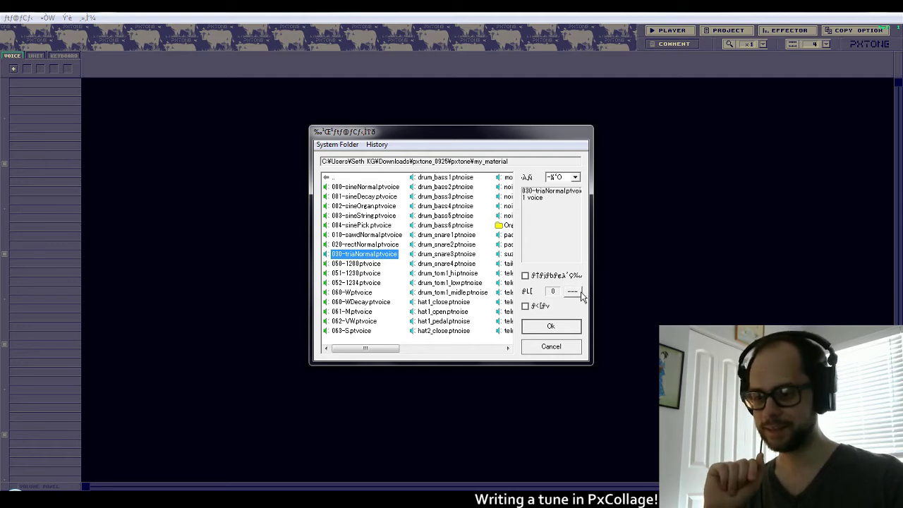
left_click(546, 329)
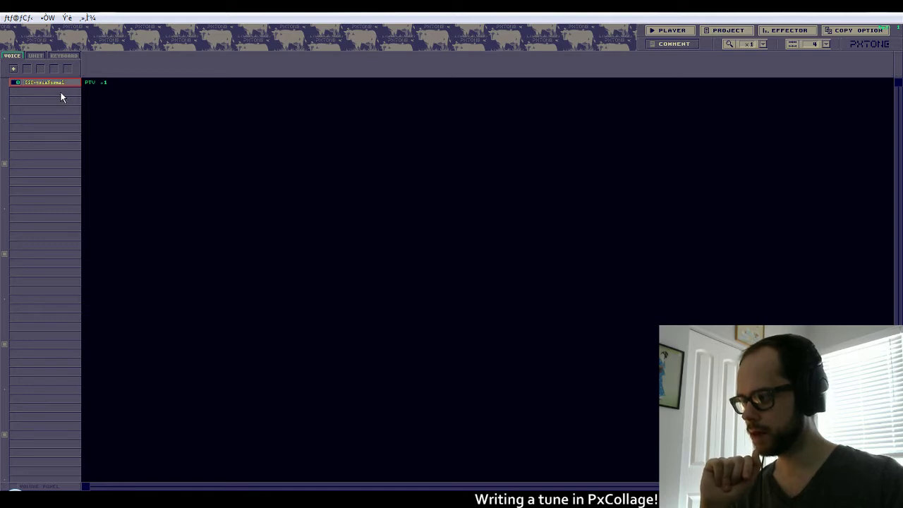
Add a unit named u-030-triaNormal that uses the 030-triaNormal voice.
left_click(33, 55)
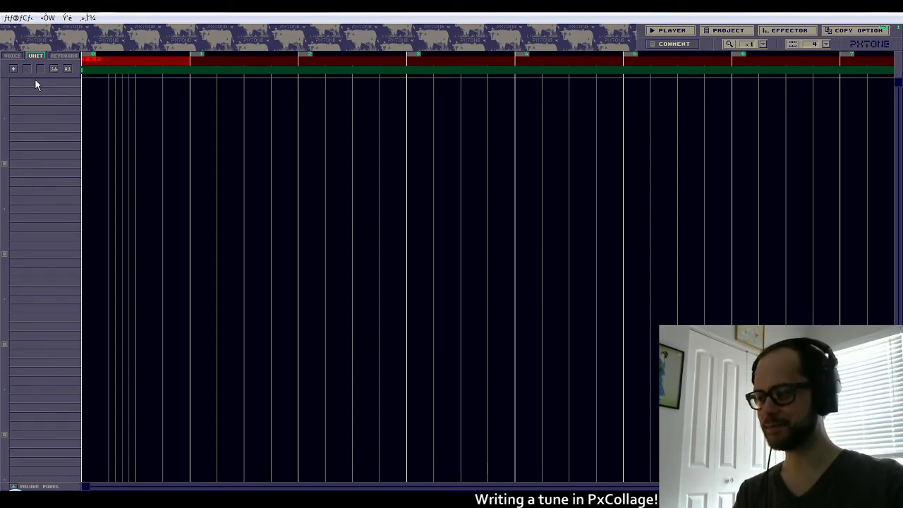
left_click(12, 68)
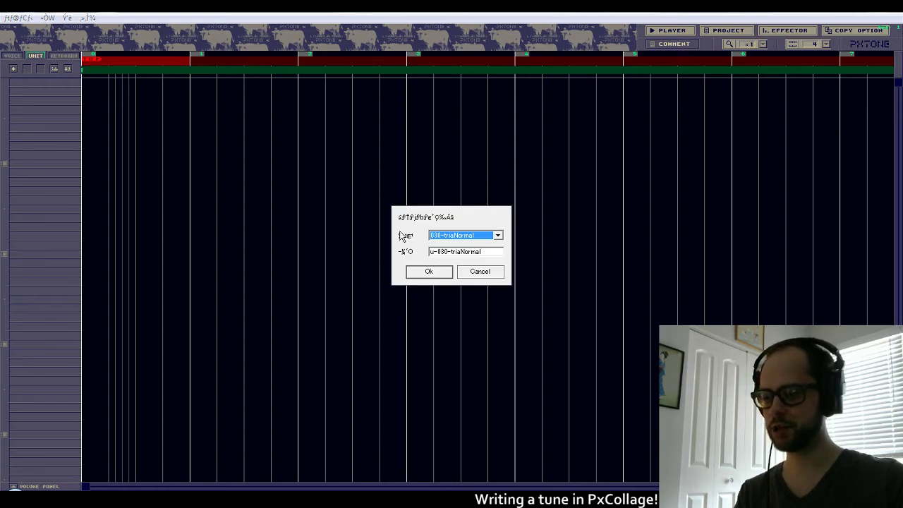
left_click(482, 235)
left_click(492, 240)
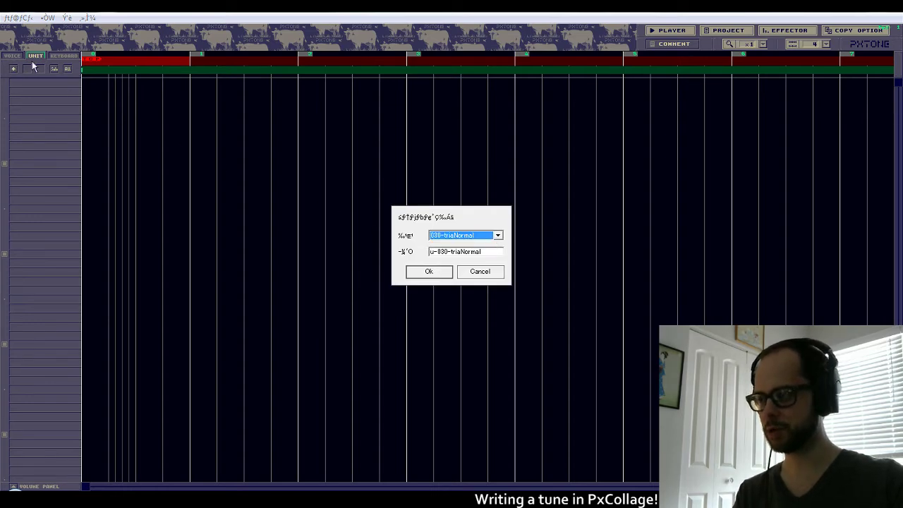
left_click(432, 272)
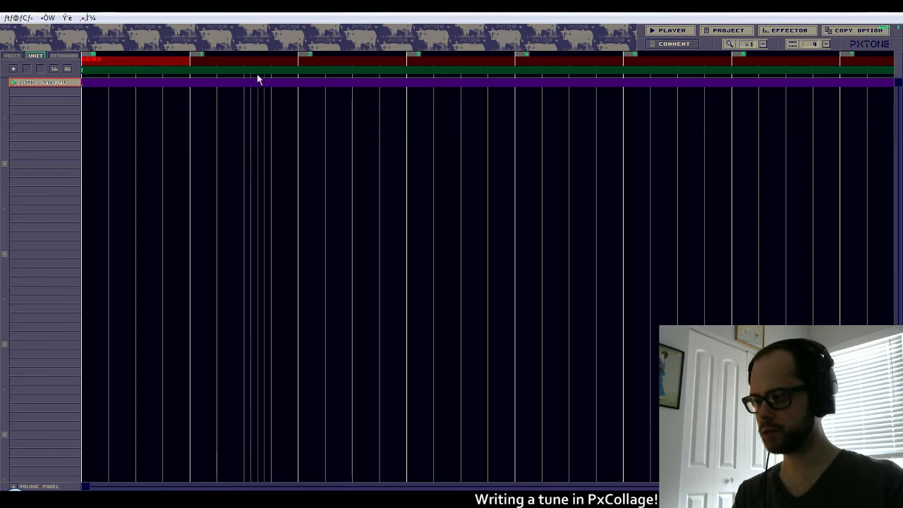
Try placing short notes at the start of the unit's track, and erase them.
left_click(111, 82)
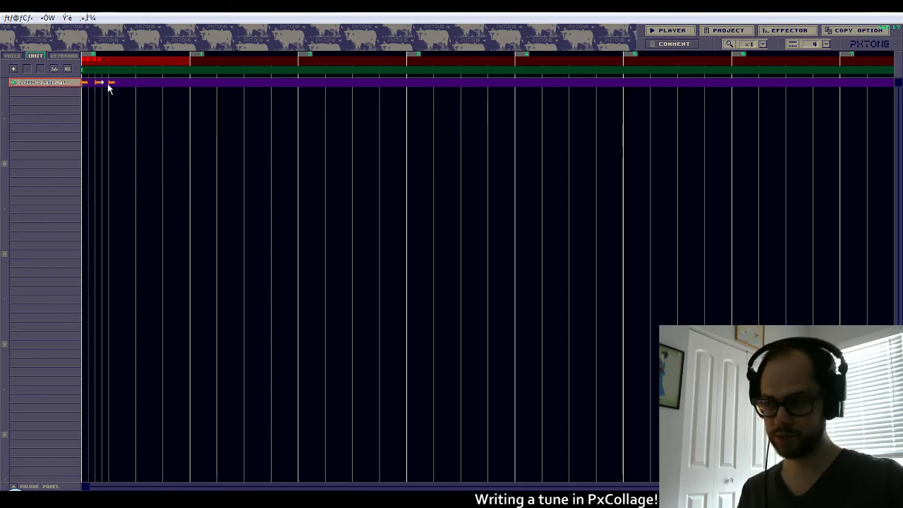
left_click_drag(121, 83, 79, 89)
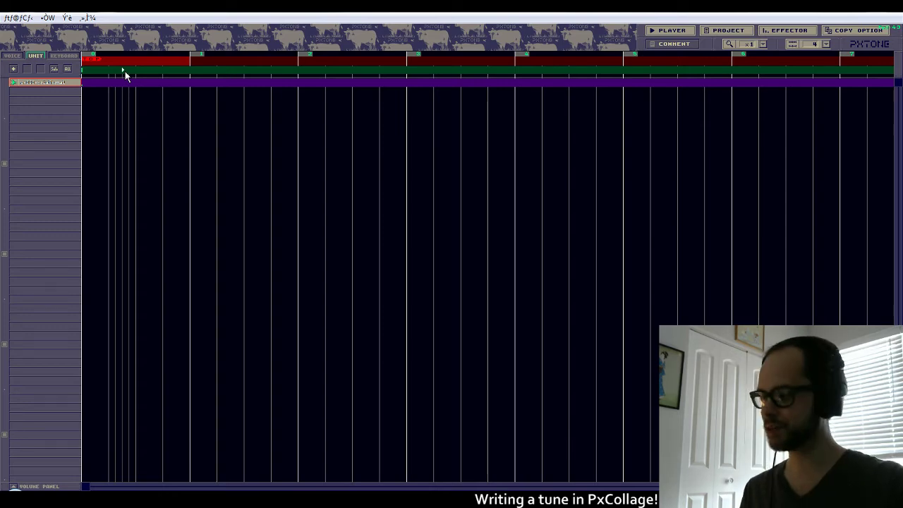
Show the unit's piano-roll keyboard and audition the triangle voice on keys across octaves 1 to 4.
left_click(64, 56)
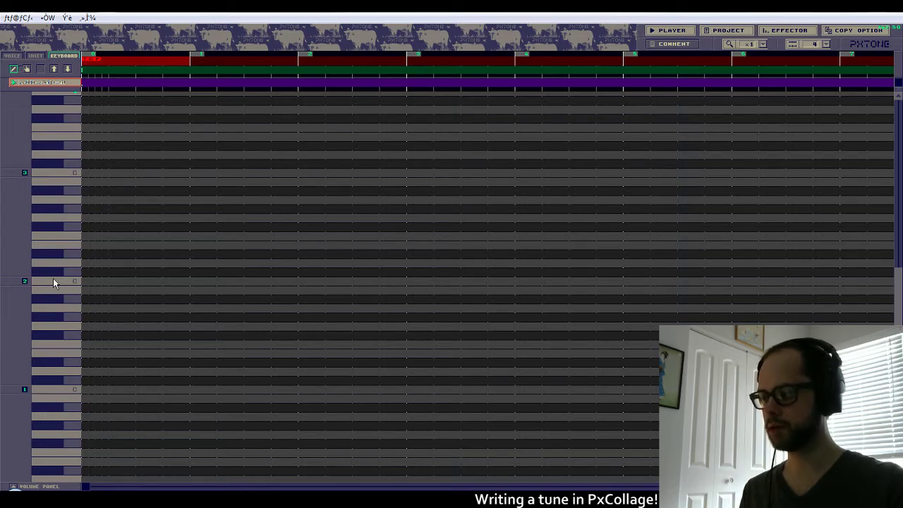
left_click(61, 235)
left_click(58, 247)
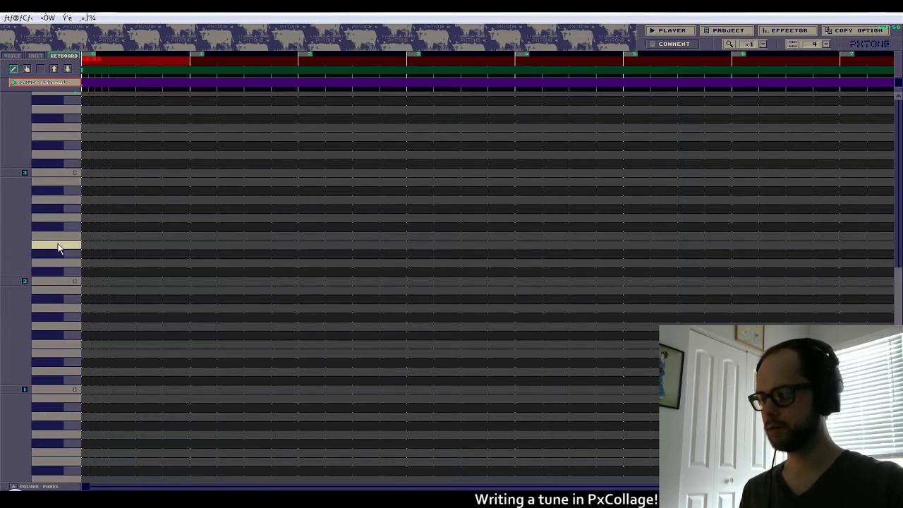
left_click(60, 289)
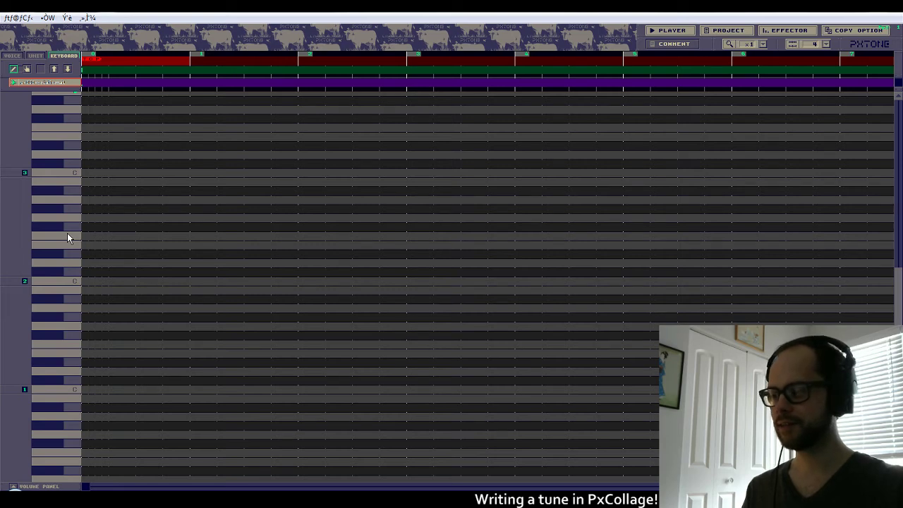
scroll(67, 233, "up", 4)
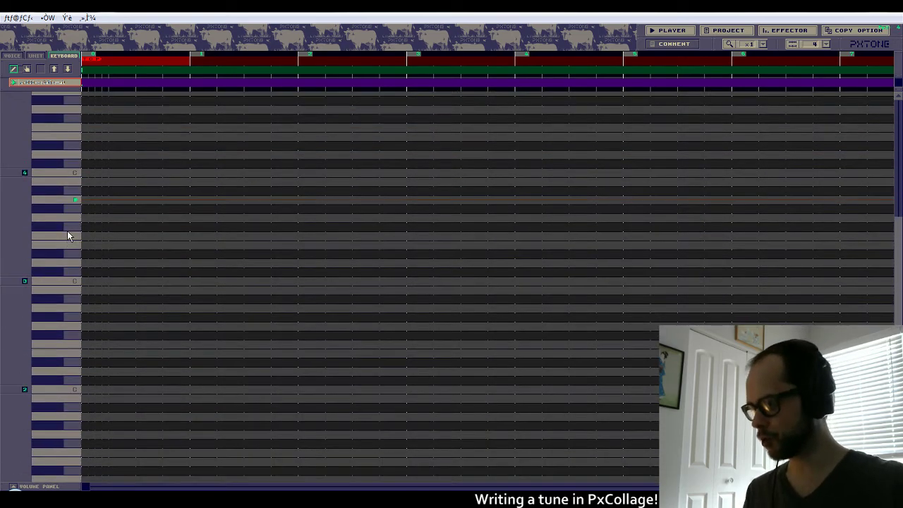
left_click_drag(69, 212, 63, 270)
left_click_drag(72, 203, 64, 345)
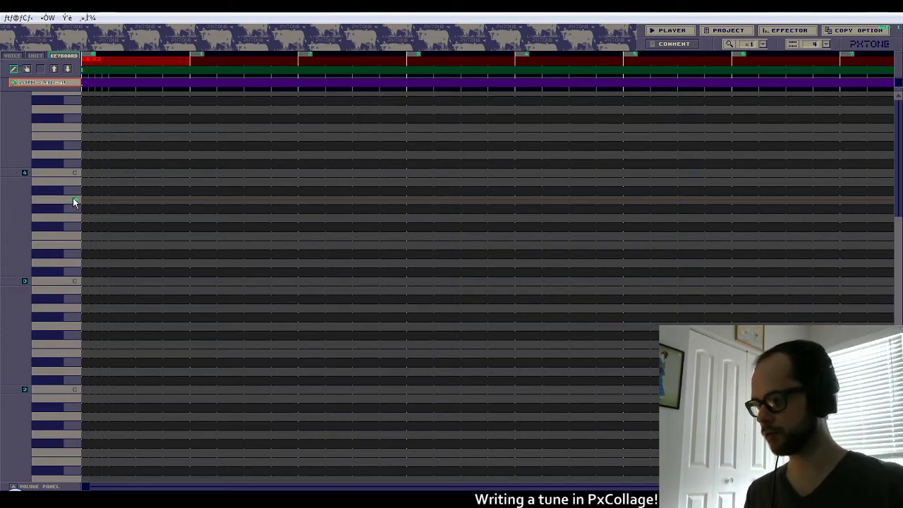
left_click_drag(73, 202, 57, 370)
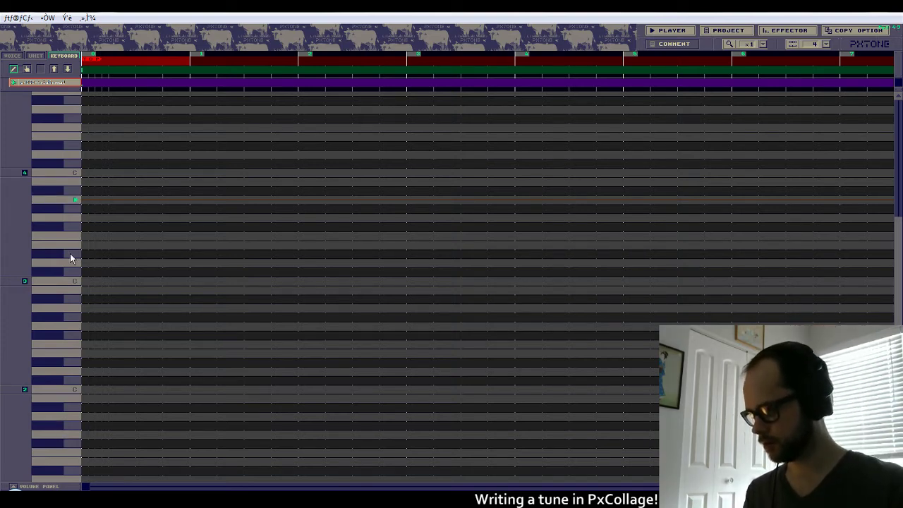
left_click_drag(65, 141, 61, 238)
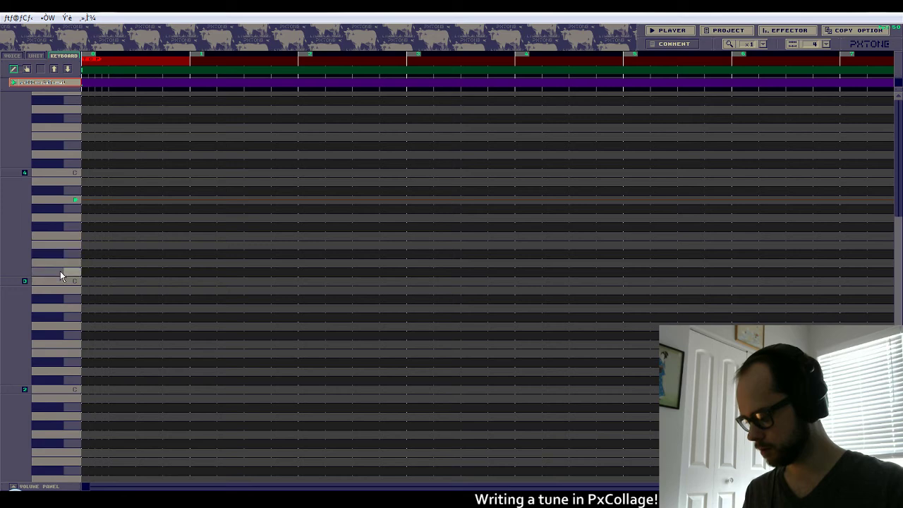
left_click(61, 298)
left_click(61, 216)
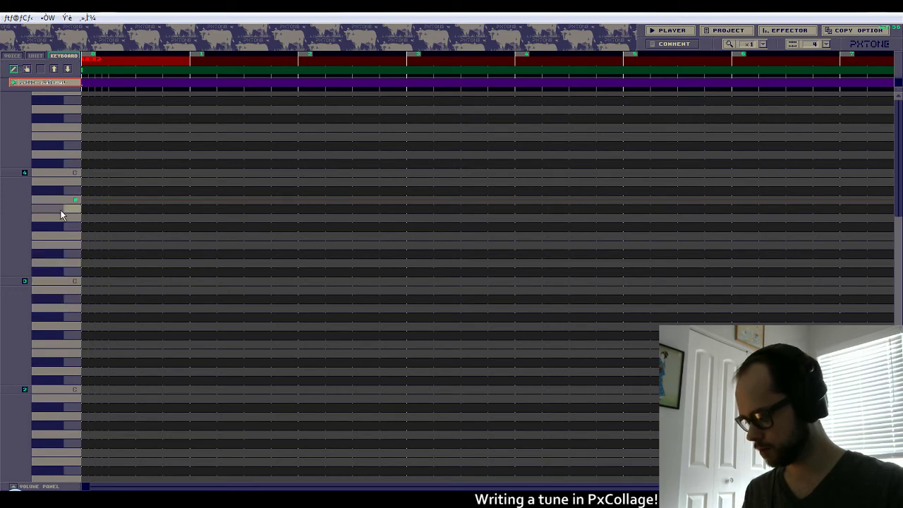
Audition the triangle voice on low and middle keys between octaves 1 and 4.
left_click_drag(61, 215, 59, 359)
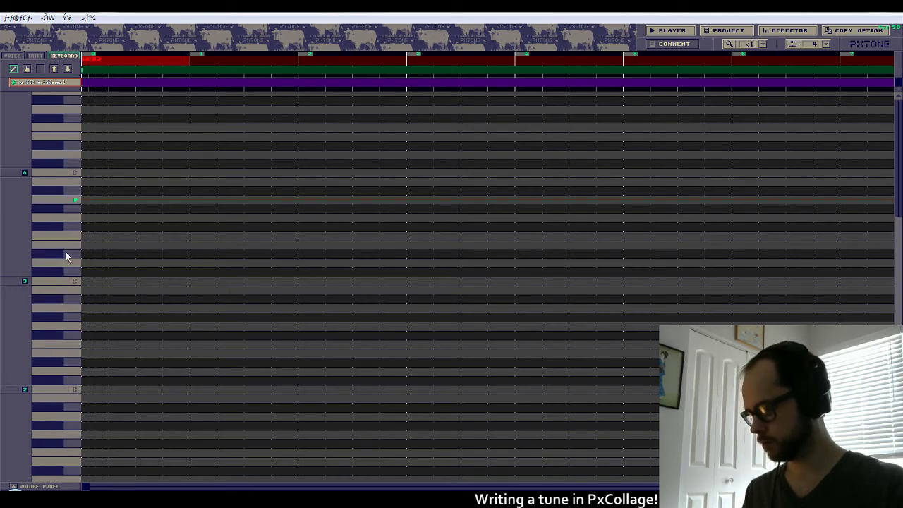
left_click(51, 419)
left_click(61, 173)
left_click(53, 293)
left_click(50, 367)
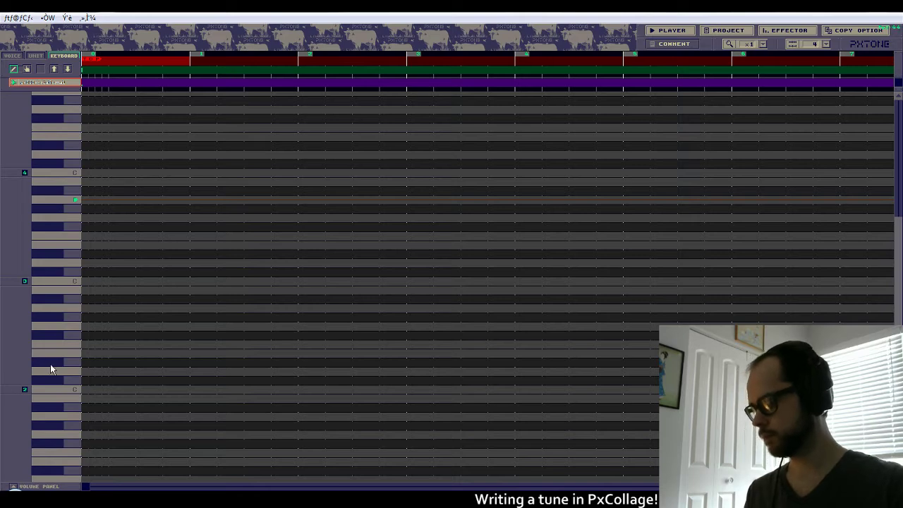
Try out melody notes on the piano-roll keyboard around G#4, F4 and D#4, and around F#3 and F3.
left_click(61, 139)
left_click(64, 98)
left_click(64, 127)
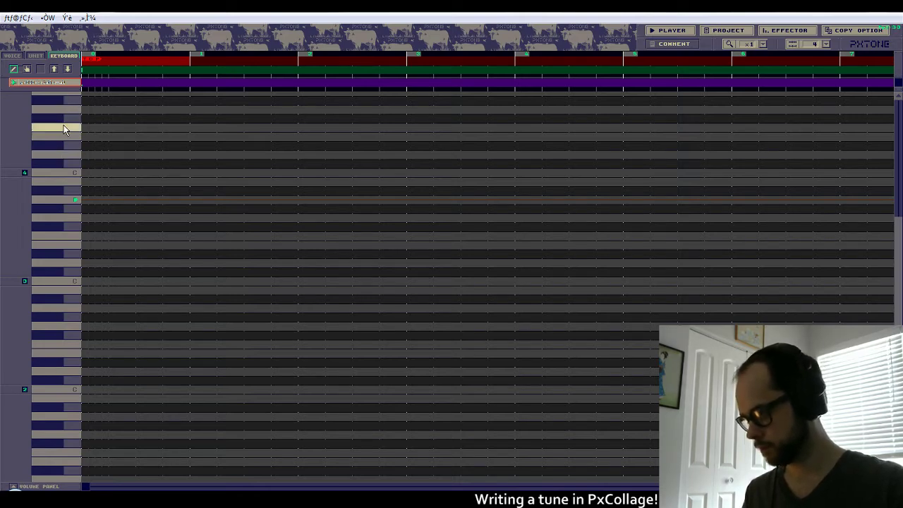
left_click(69, 99)
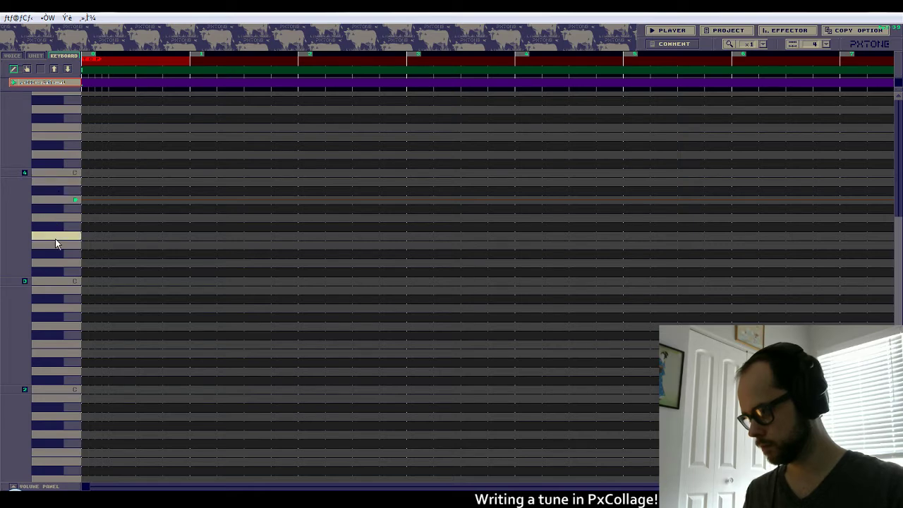
left_click(61, 144)
left_click(60, 98)
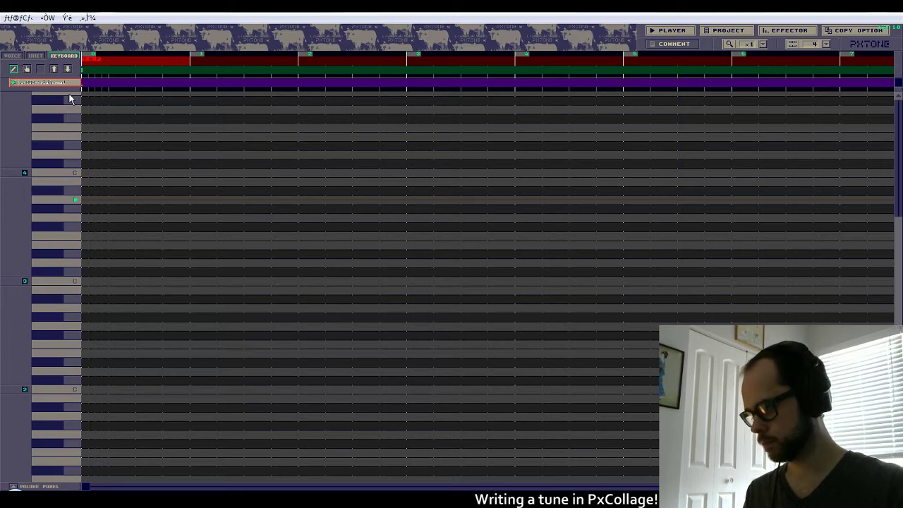
left_click(68, 127)
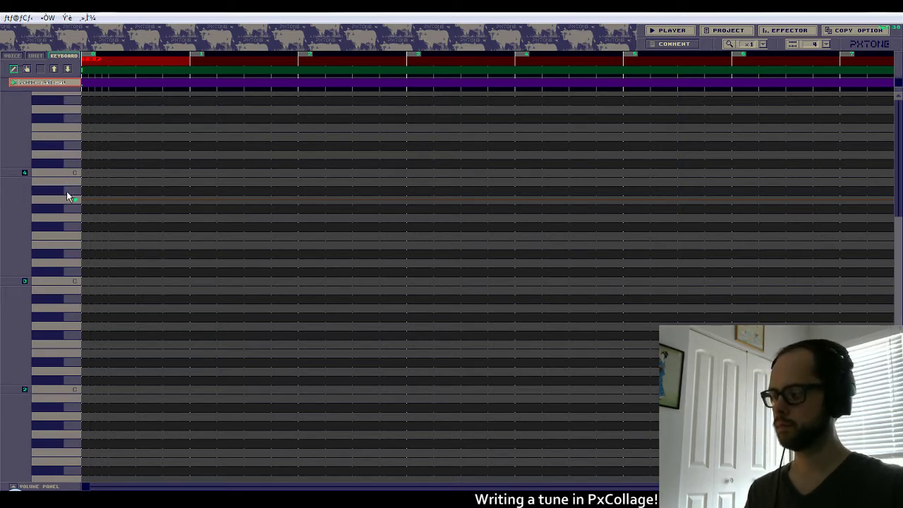
left_click(67, 226)
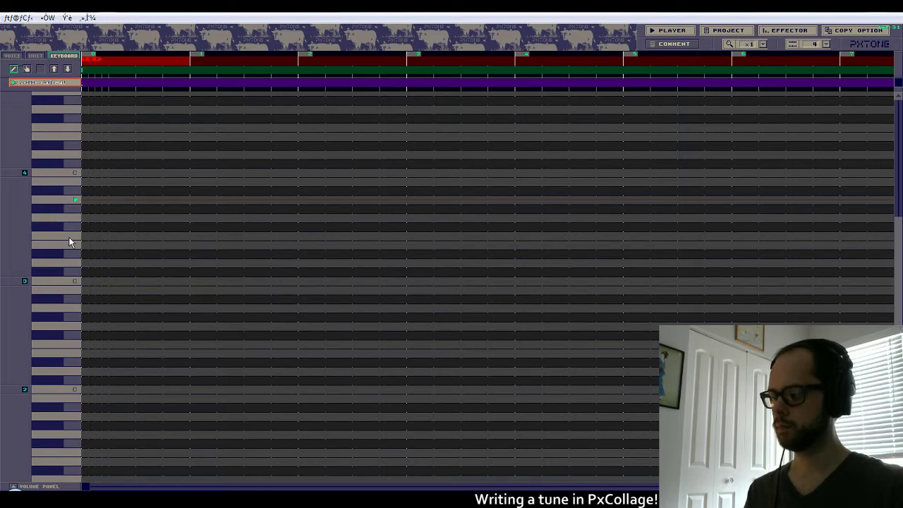
left_click(70, 226)
left_click(71, 236)
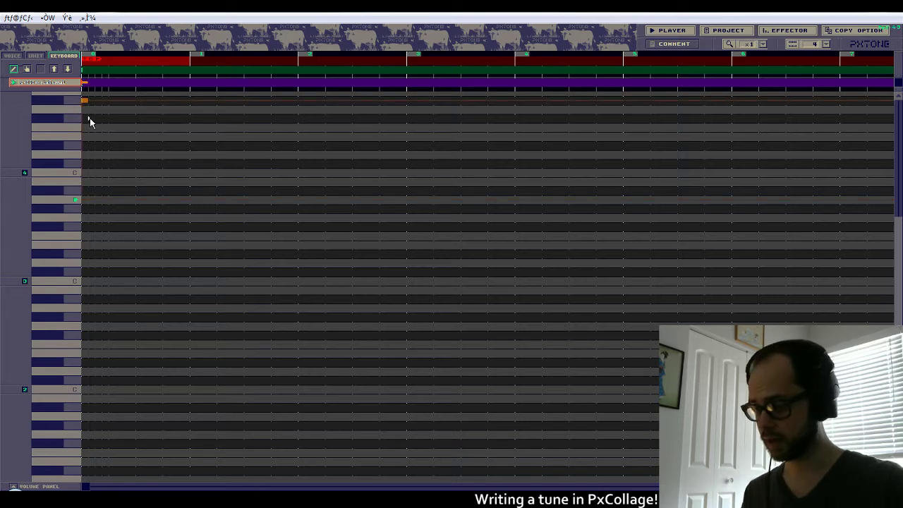
Place seven consecutive short notes descending from the opening G#4: F4, D#4, B3, A#3, F#3, F3 and C#3.
left_click_drag(89, 128, 93, 129)
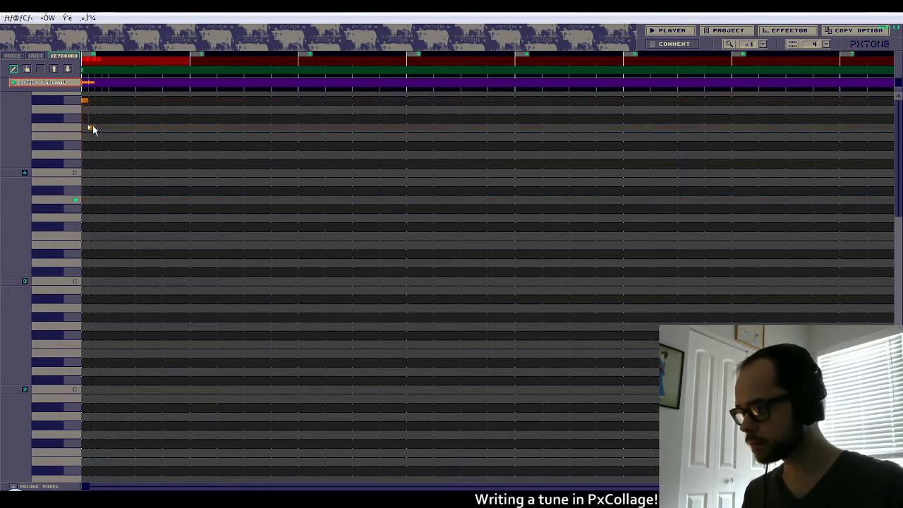
left_click(99, 146)
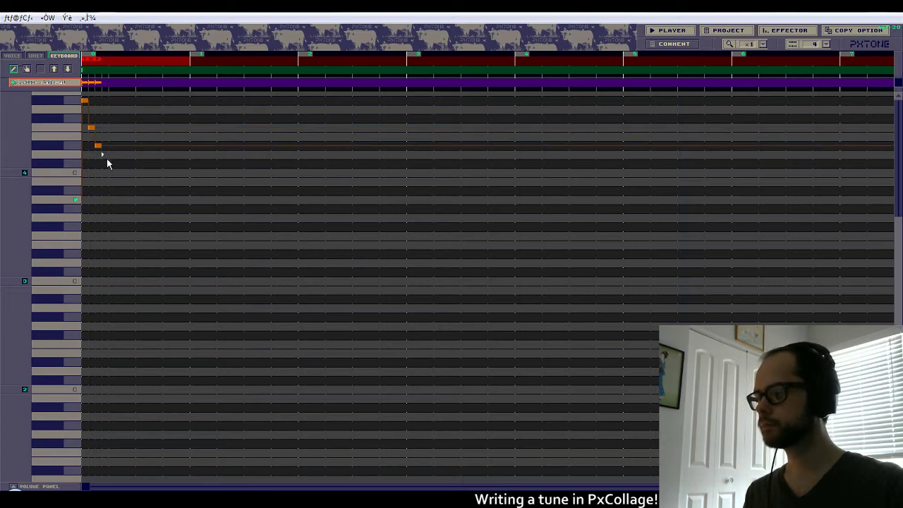
left_click(103, 182)
left_click(110, 191)
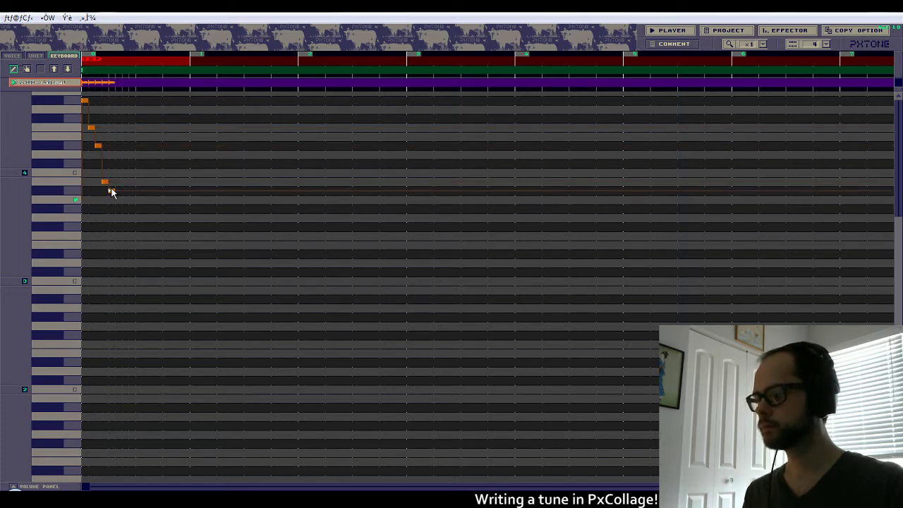
left_click(117, 226)
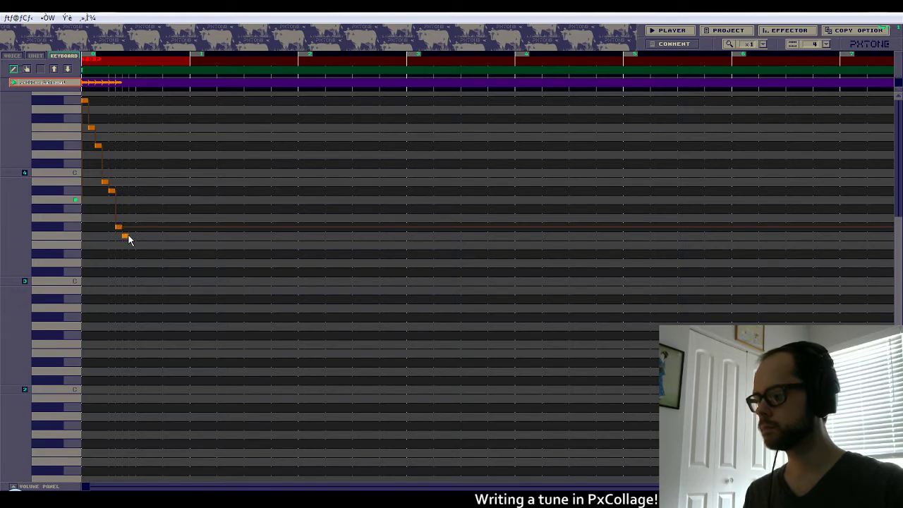
left_click(127, 236)
left_click(132, 272)
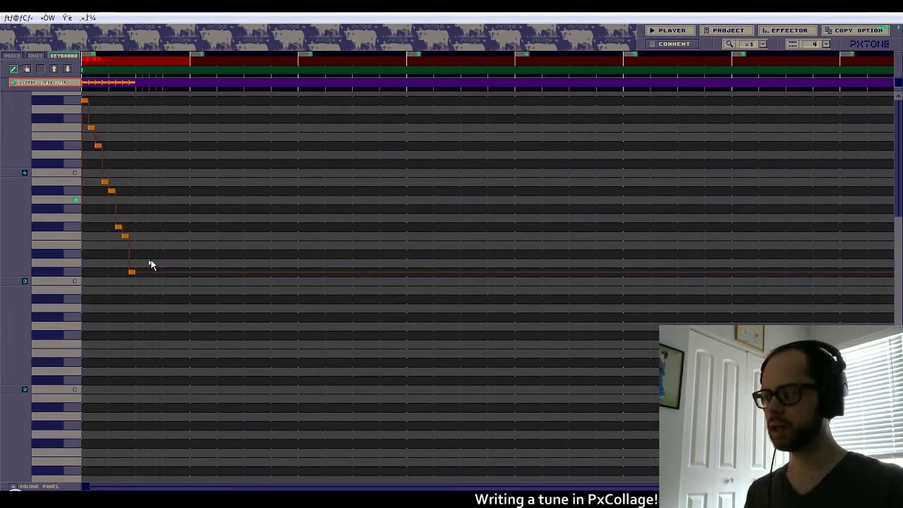
Check the Player controls and view the timeline at 1/2 zoom, returning it to x1.
left_click(667, 30)
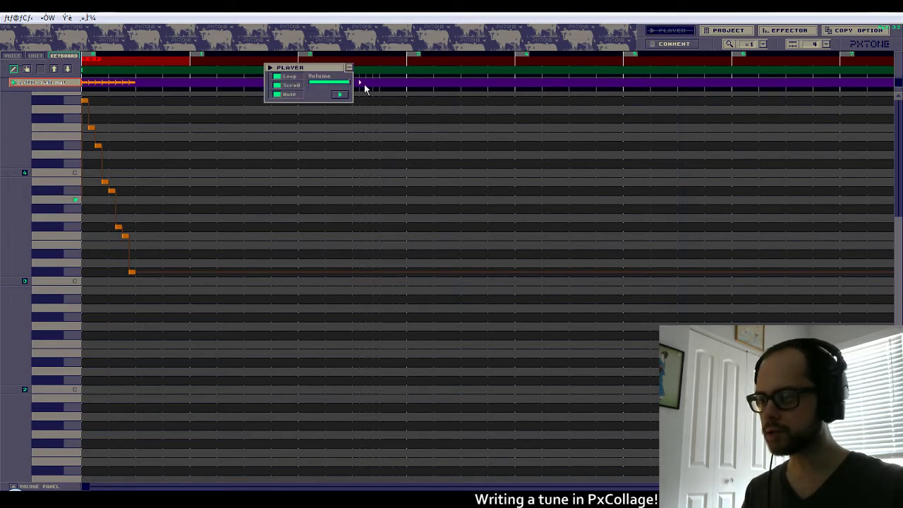
left_click(348, 68)
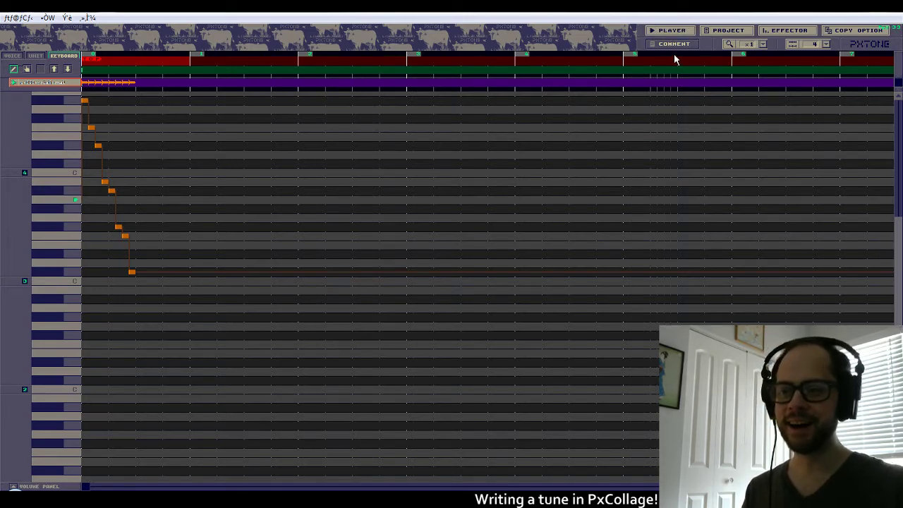
left_click(763, 46)
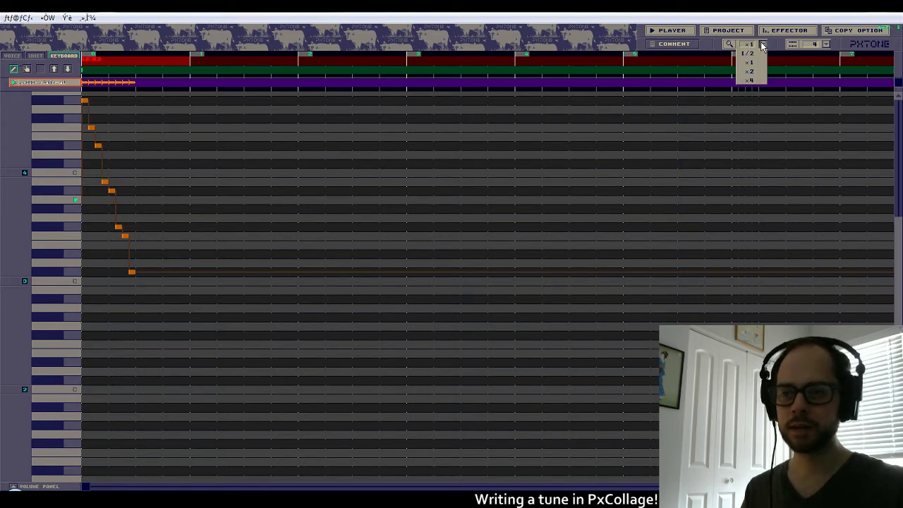
left_click(750, 62)
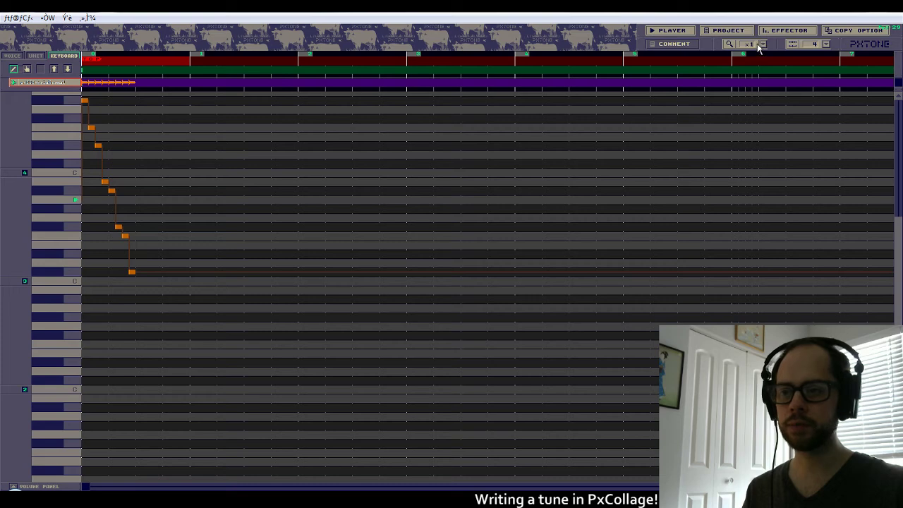
left_click(762, 44)
left_click(757, 54)
left_click(762, 45)
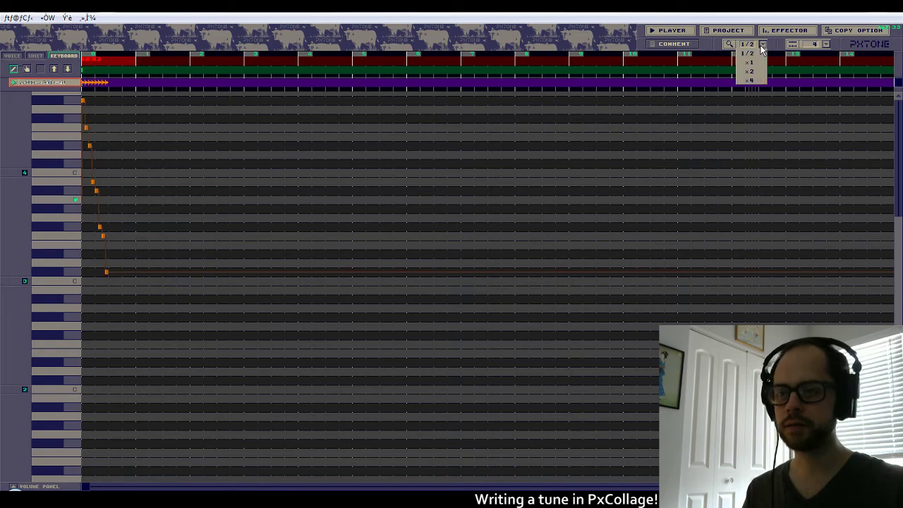
left_click(756, 62)
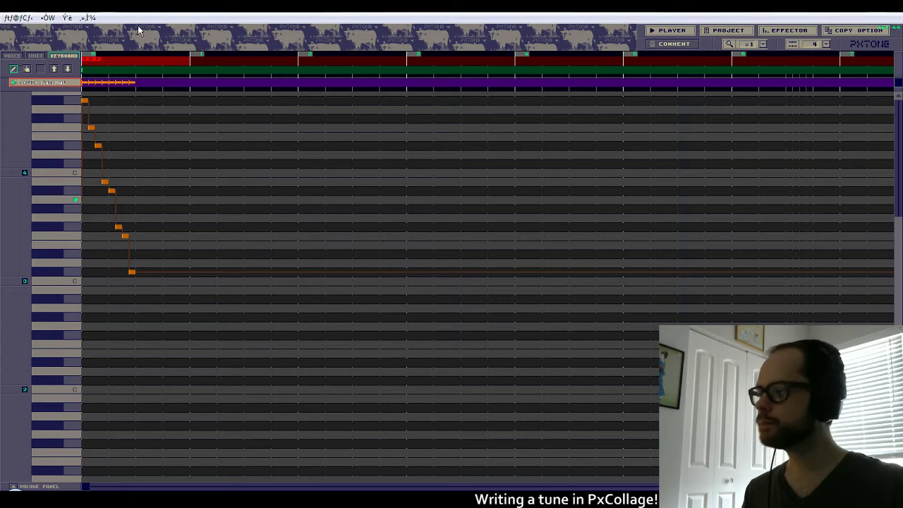
Look through the available commands and inspect the event types in the volume panel, leaving the panel collapsed.
left_click(87, 17)
mouse_move(10, 21)
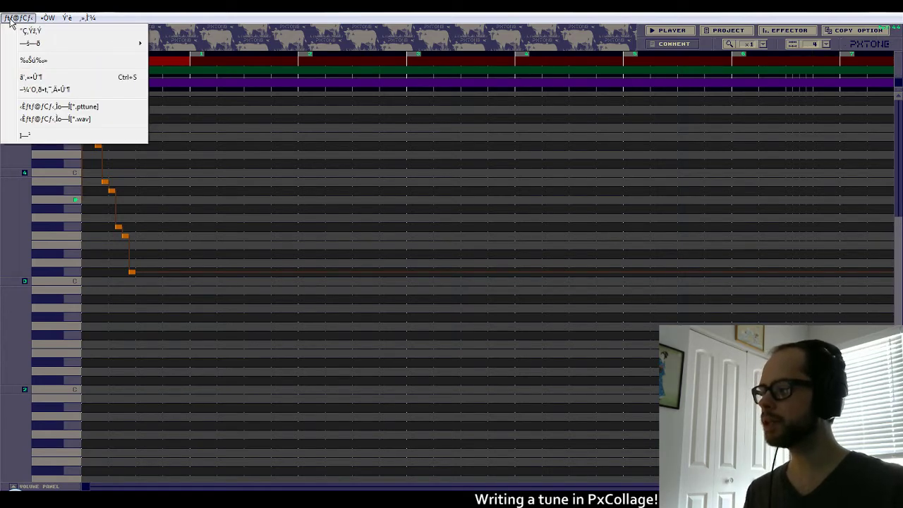
mouse_move(66, 17)
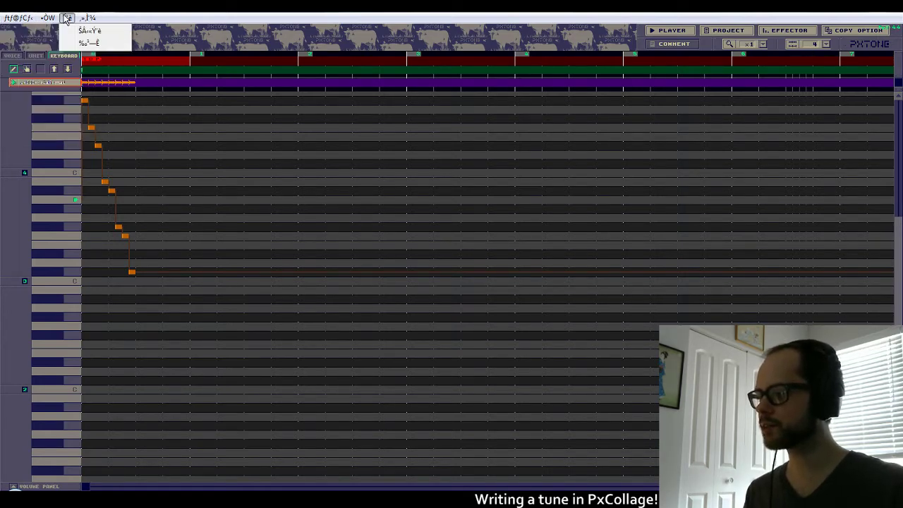
left_click(83, 31)
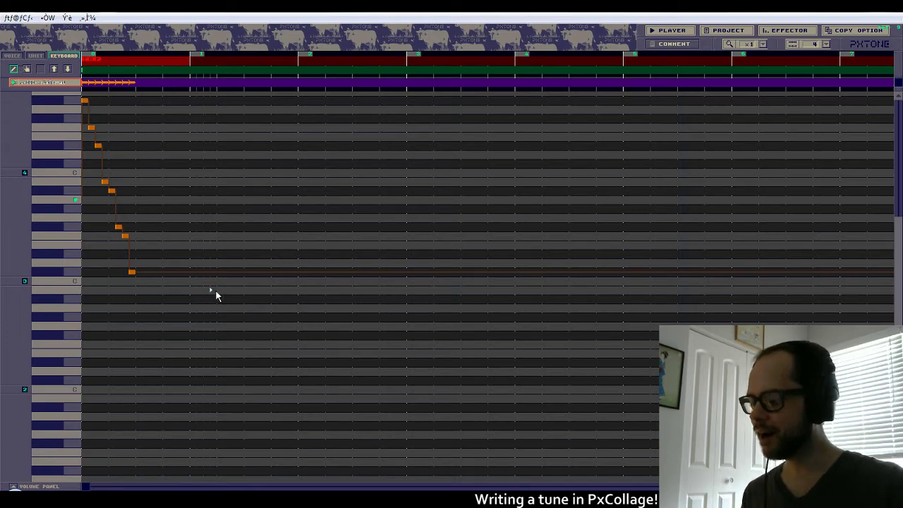
left_click(12, 487)
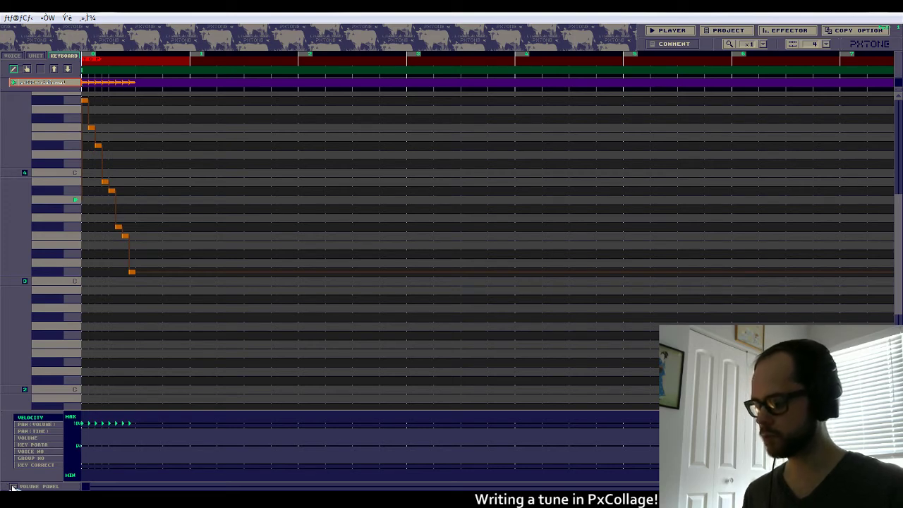
left_click(13, 487)
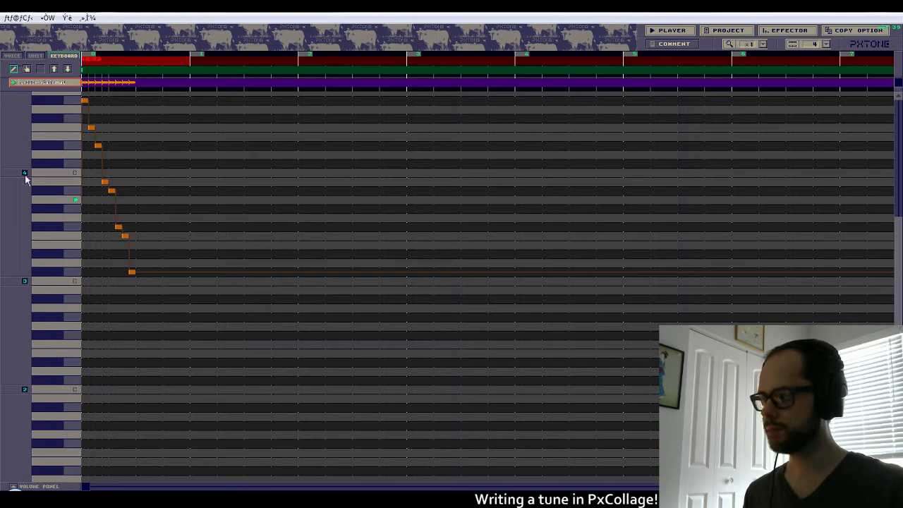
Save the project.
left_click(15, 18)
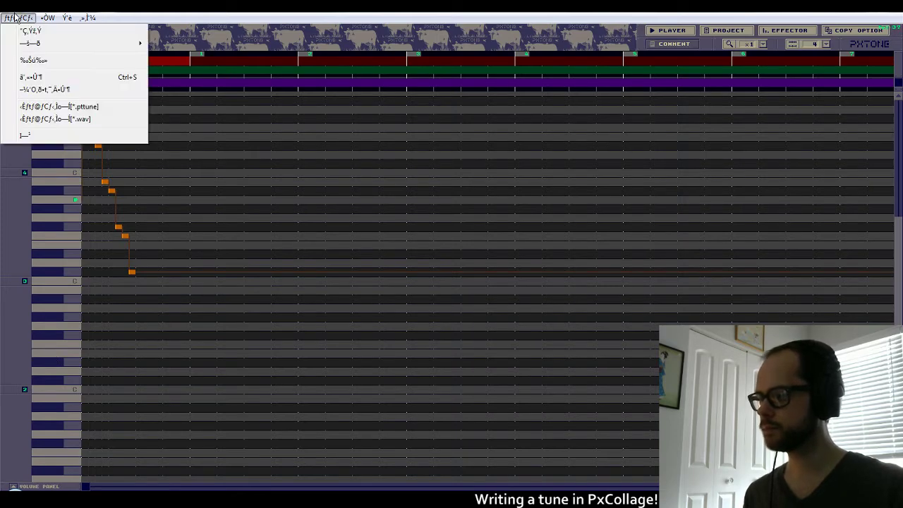
left_click(27, 77)
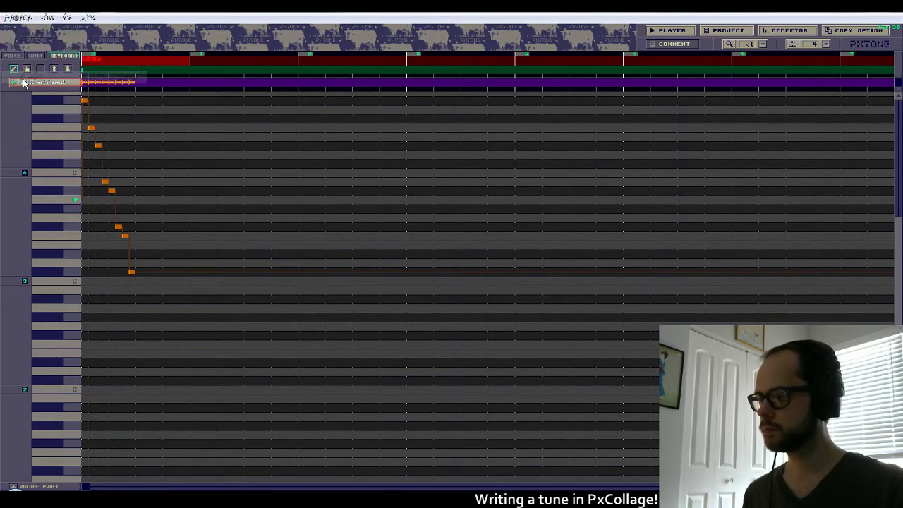
Undo the last two notes of the run, F3 and C#3, and redo them.
left_click(17, 18)
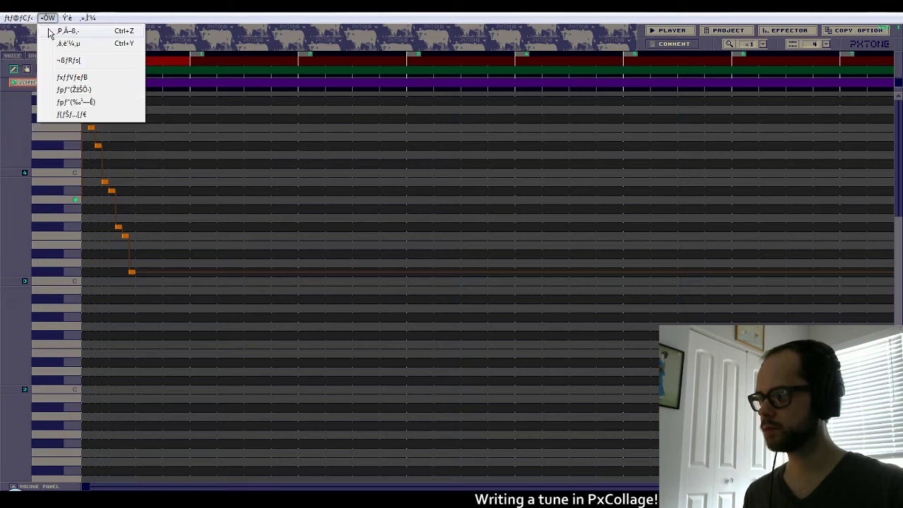
left_click(48, 30)
key("ctrl+z")
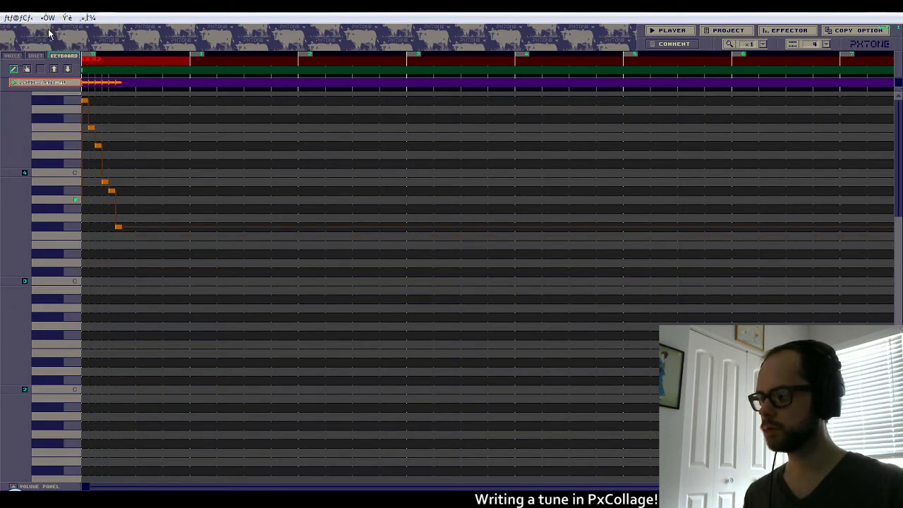
left_click(47, 17)
left_click(68, 43)
left_click(47, 18)
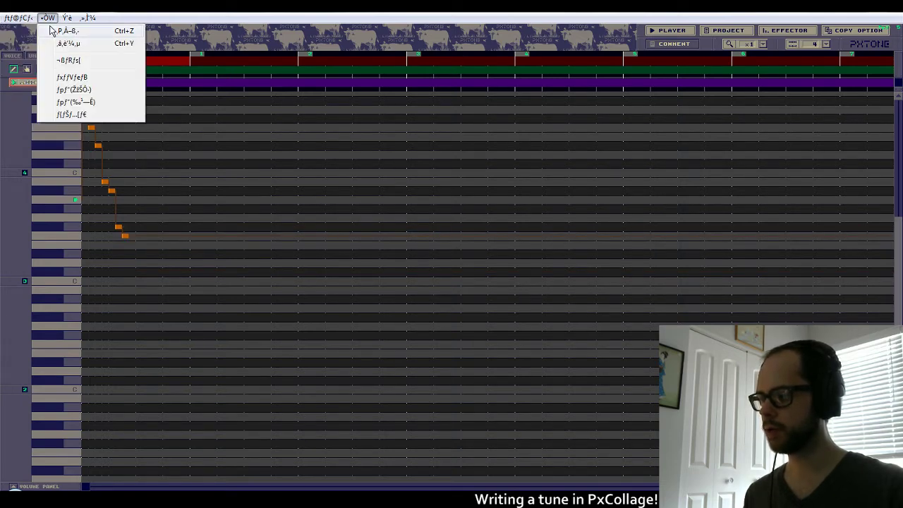
left_click(67, 43)
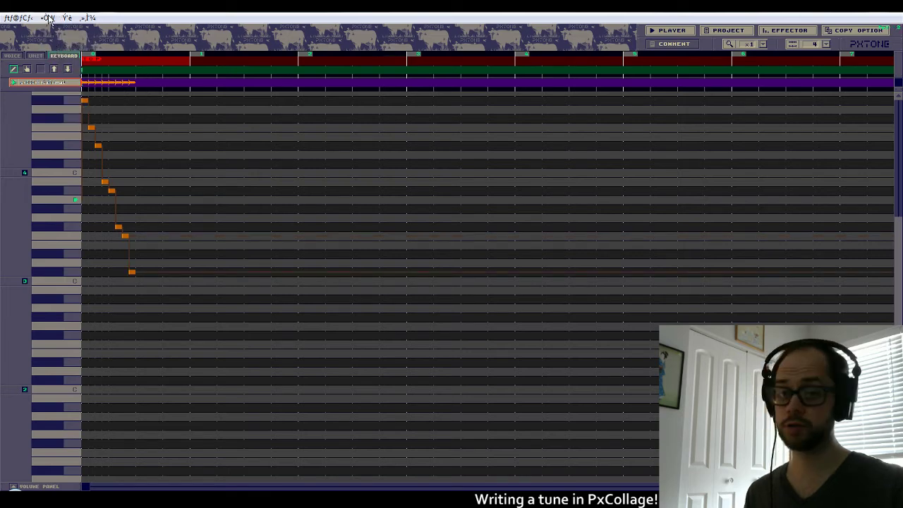
Examine the measure-copy settings and event options for u-030-triaNormal, and cancel without copying.
left_click(47, 18)
left_click(51, 56)
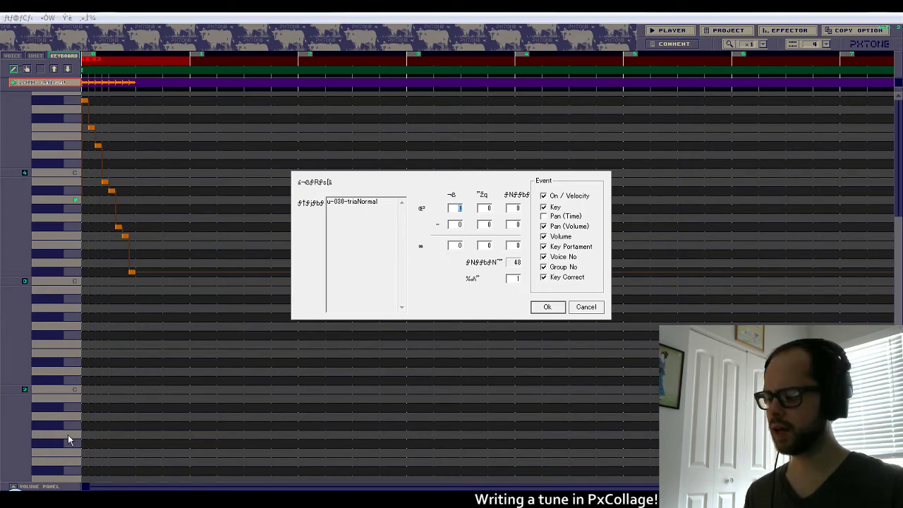
left_click(585, 307)
Examine the time-pan and volume-pan settings for u-030-triaNormal, accepting the default values.
left_click(47, 18)
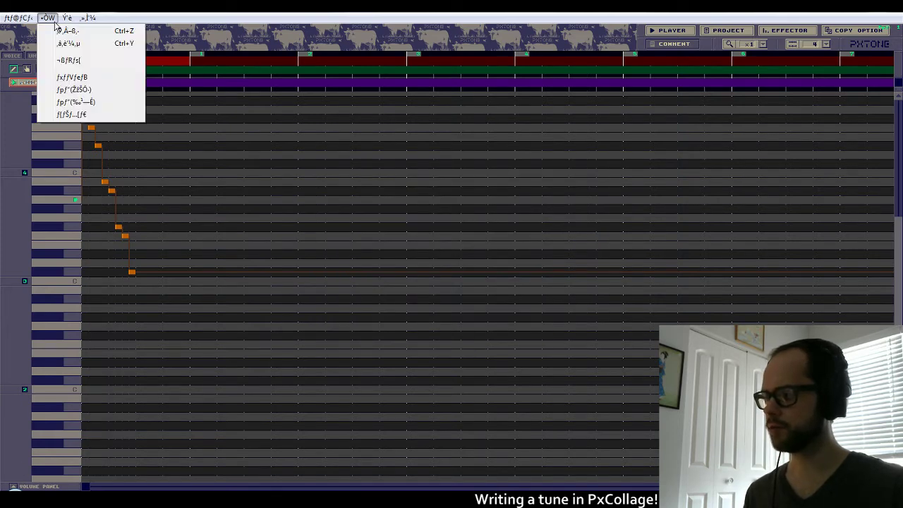
left_click(61, 89)
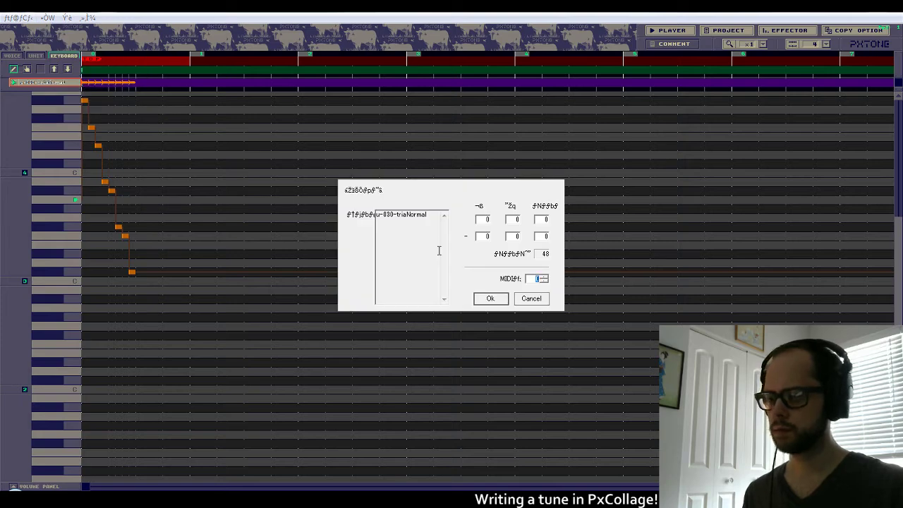
left_click(491, 300)
left_click(48, 18)
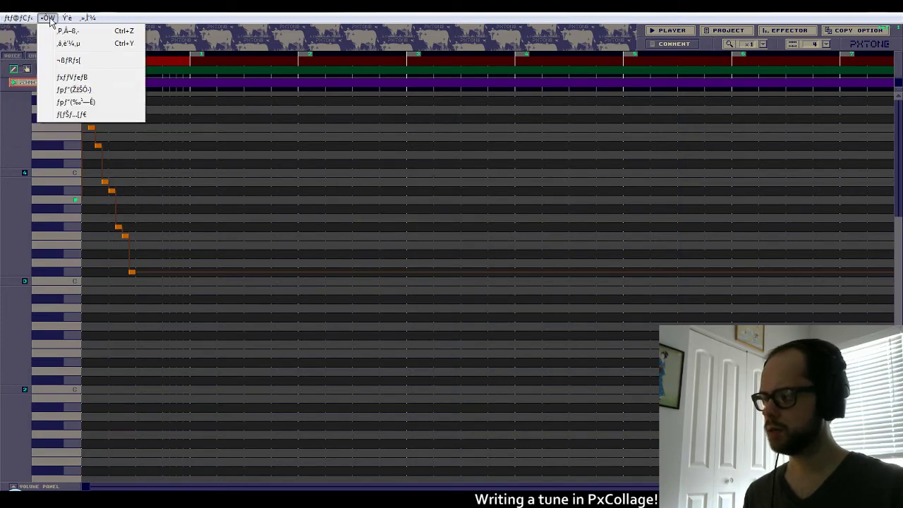
left_click(83, 103)
left_click(482, 300)
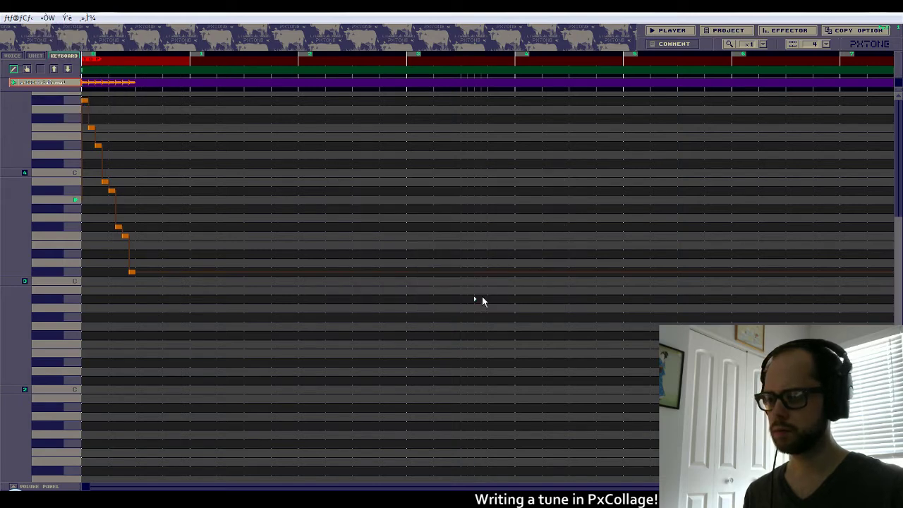
Examine the measure, beat and clock range settings and MIDI value for u-030-triaNormal, accepting the defaults.
left_click(47, 18)
left_click(113, 117)
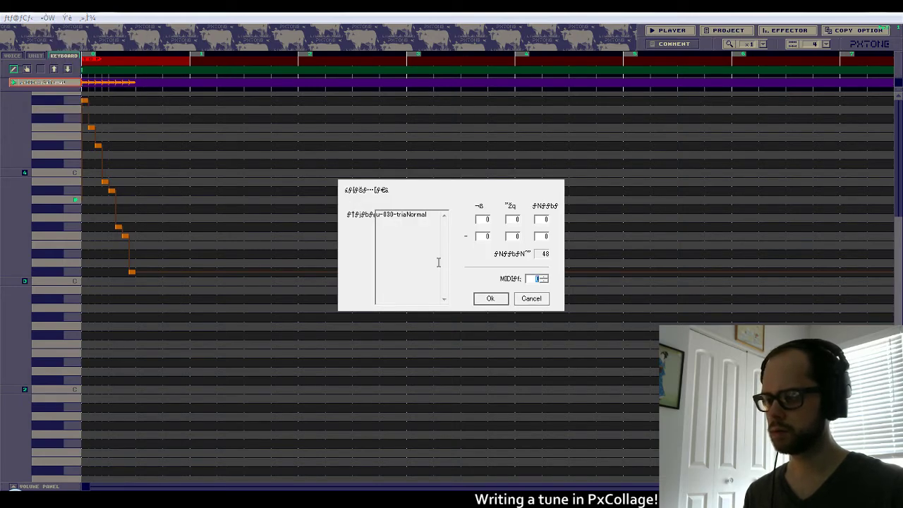
left_click(481, 300)
Examine the audio output, font and MIDI device settings, accepting them with 16bit and 44100Hz kept.
left_click(67, 18)
left_click(72, 29)
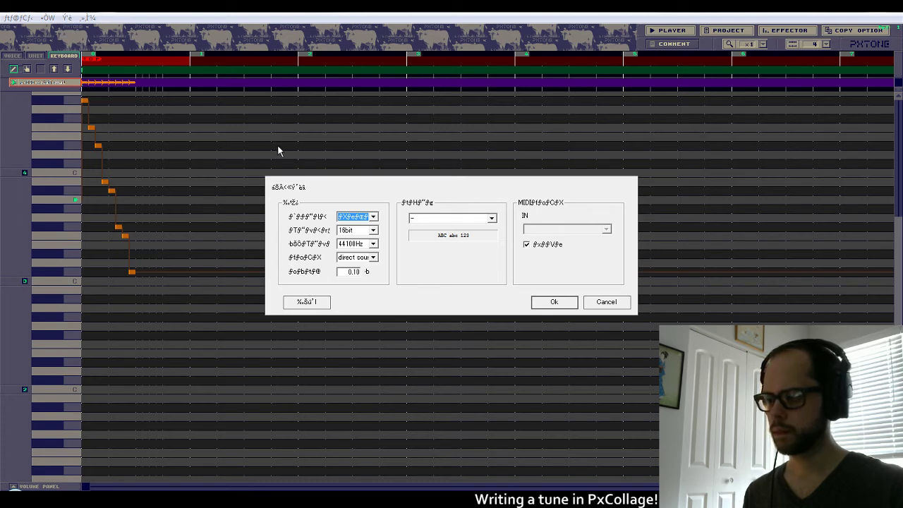
left_click(479, 220)
left_click(479, 219)
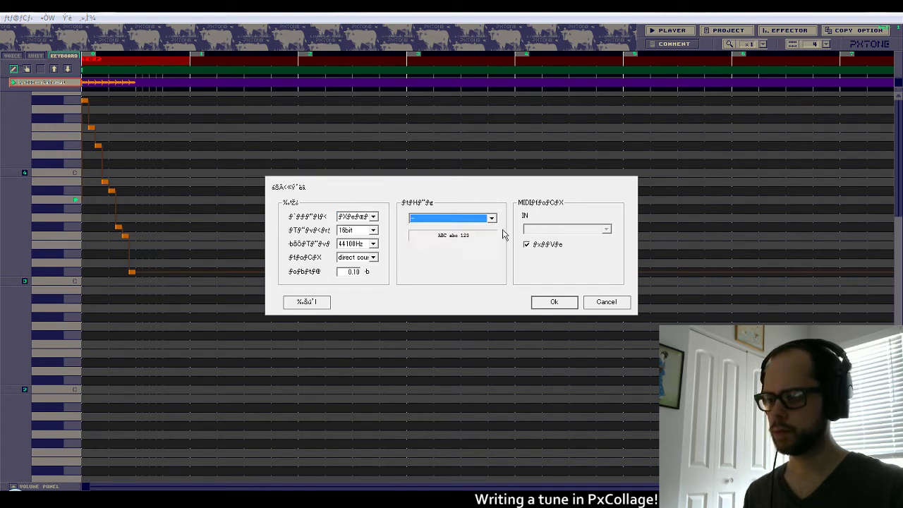
left_click(553, 302)
Examine the project's usage-limit properties and the program's version information, closing each dialog.
left_click(68, 19)
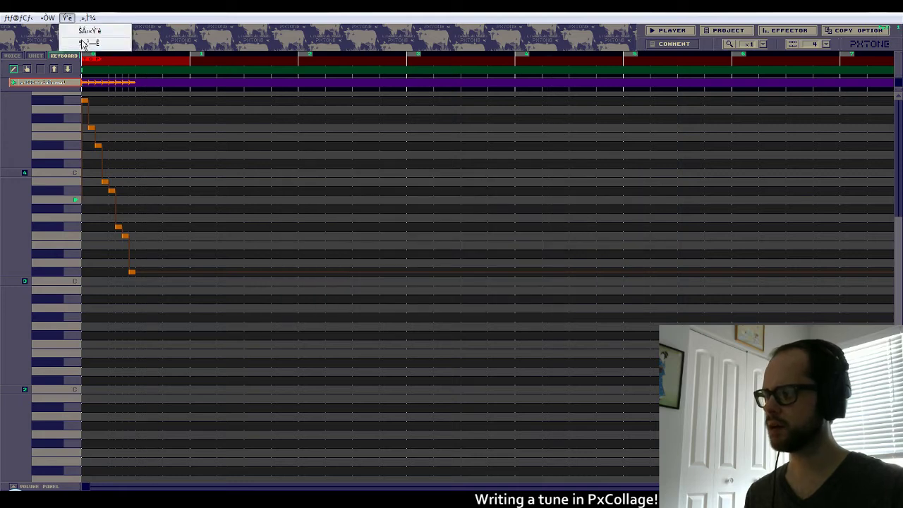
left_click(84, 43)
left_click(86, 20)
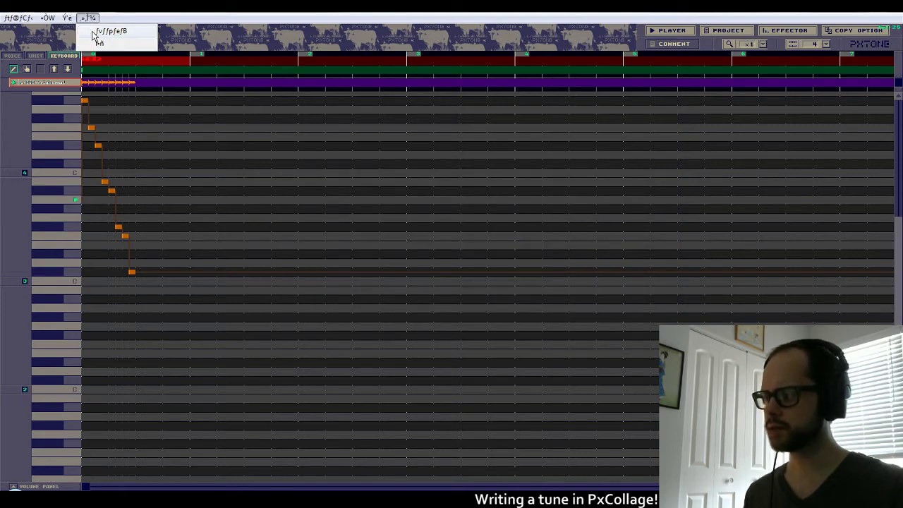
left_click(99, 43)
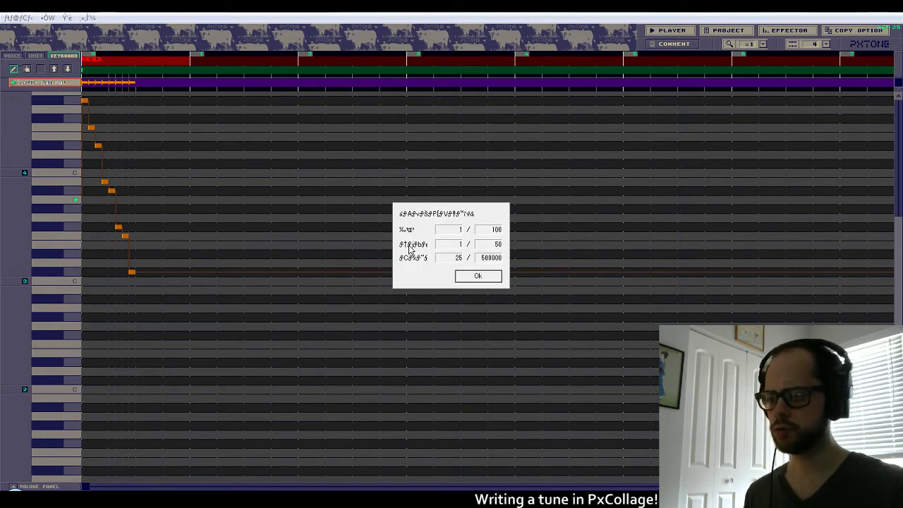
left_click(470, 277)
left_click(86, 18)
left_click(106, 43)
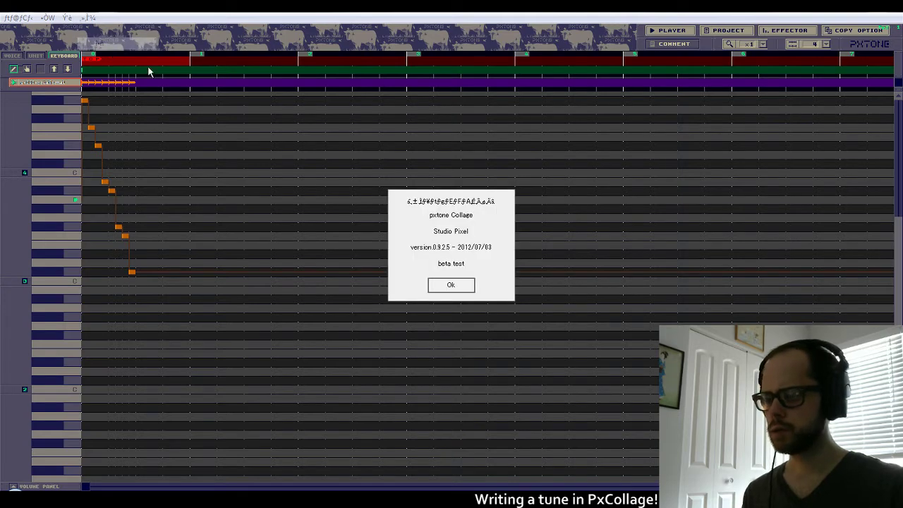
left_click(459, 283)
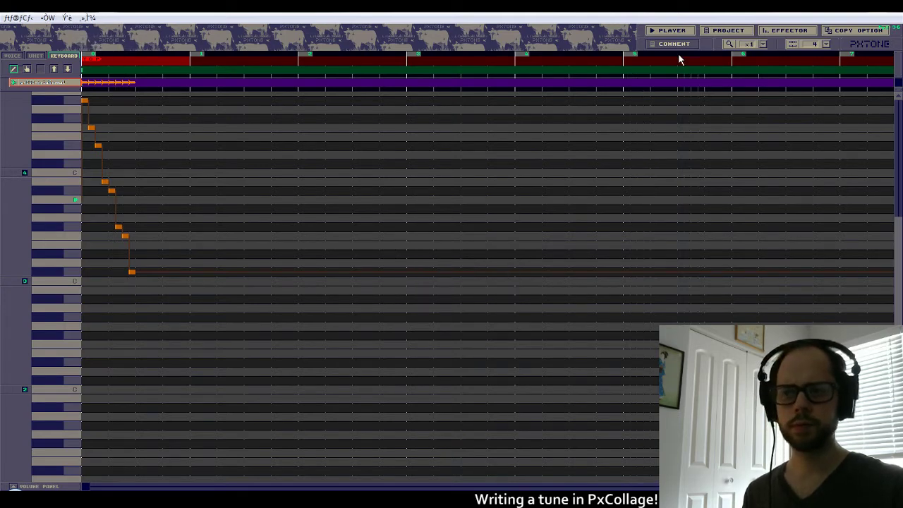
Set the project's beat tempo to 145 and close the project settings.
left_click(714, 31)
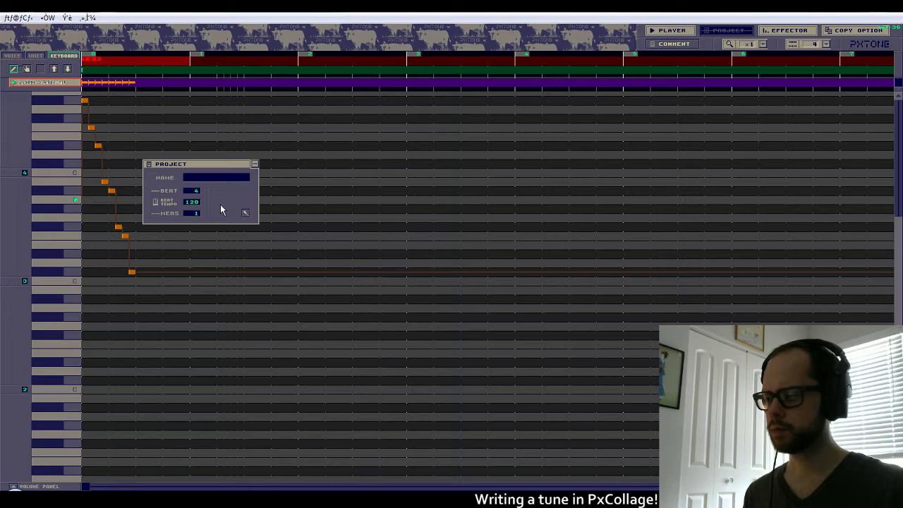
left_click_drag(197, 207, 206, 209)
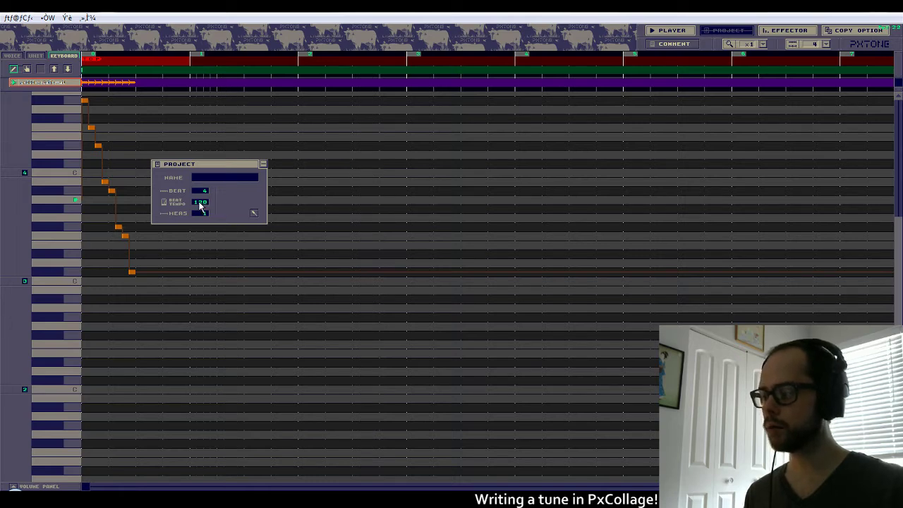
left_click(254, 212)
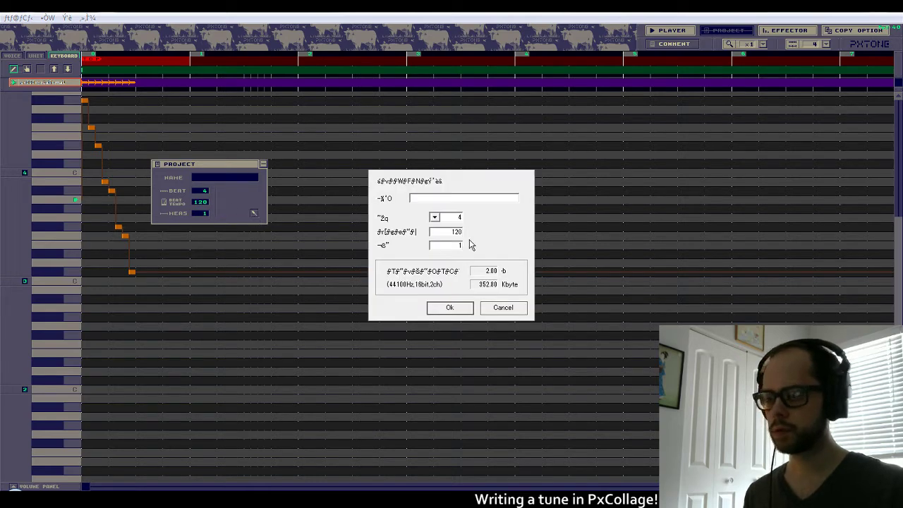
left_click_drag(451, 232, 467, 237)
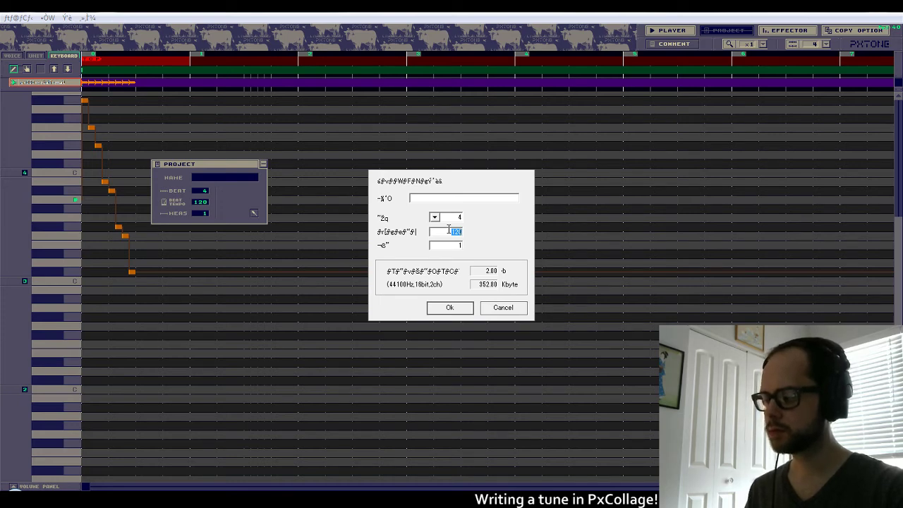
type("145")
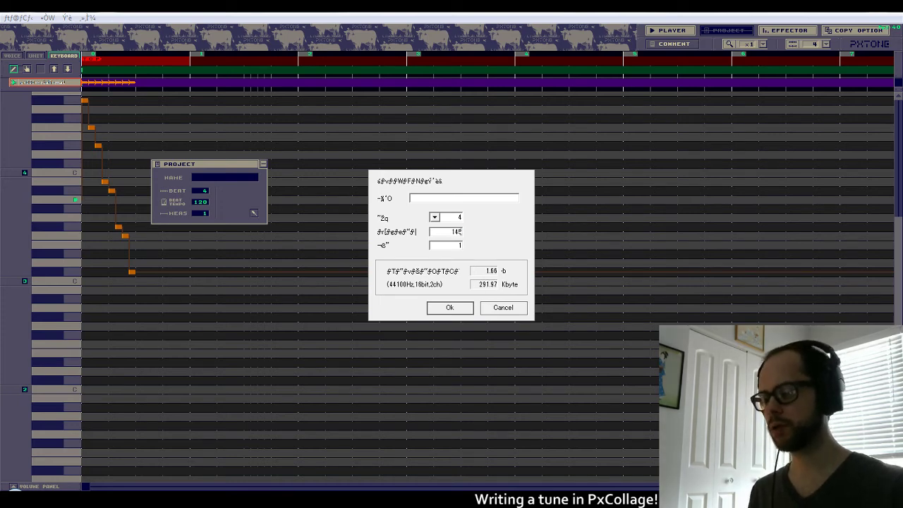
left_click(442, 310)
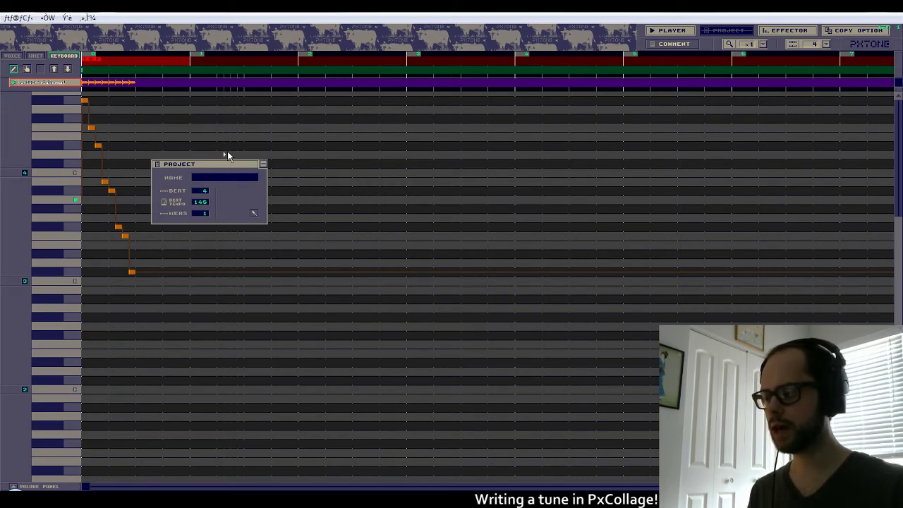
left_click(264, 163)
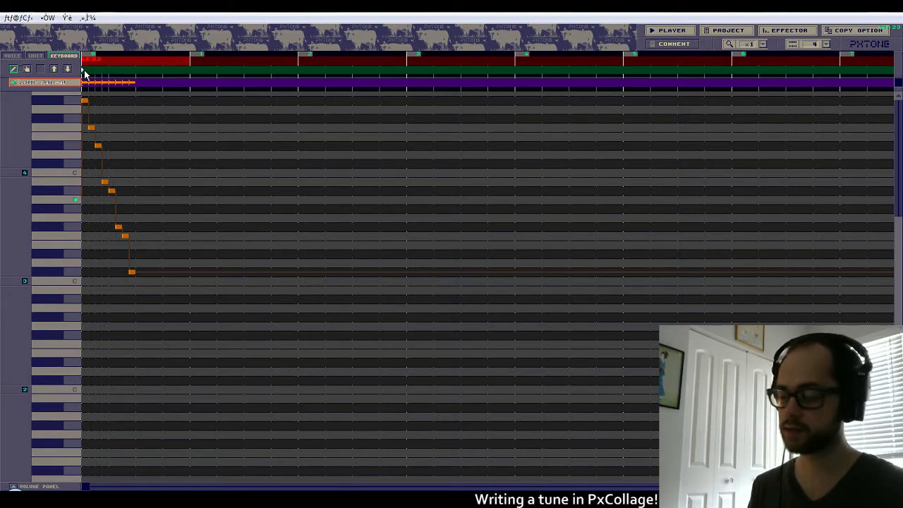
left_click_drag(84, 73, 135, 73)
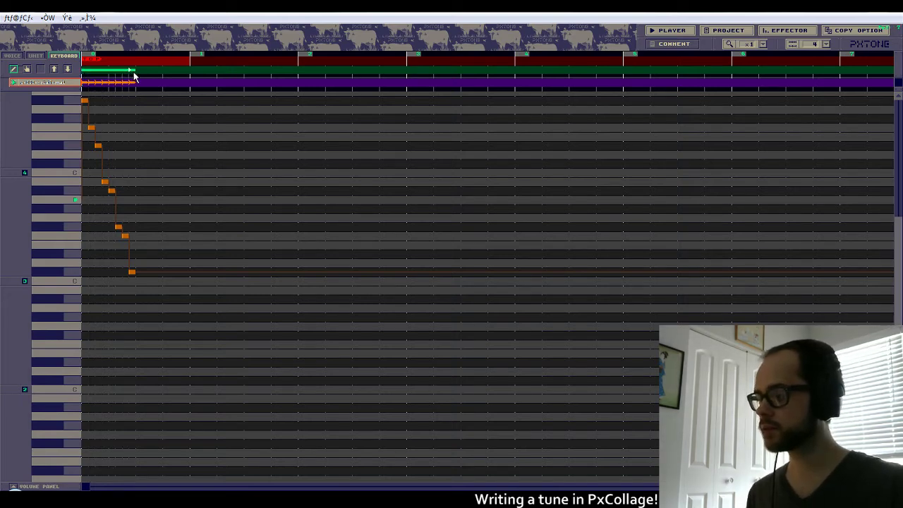
right_click(152, 72)
left_click(155, 69)
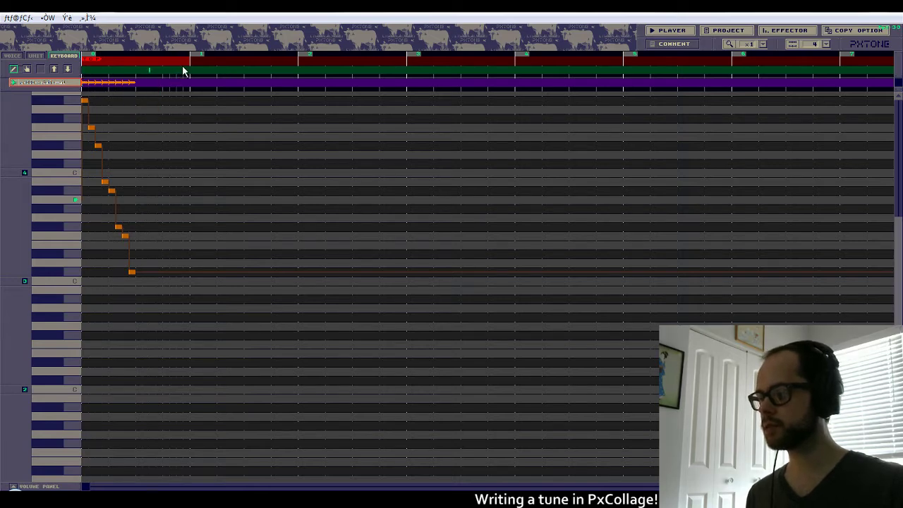
right_click(185, 70)
right_click(131, 69)
right_click(86, 69)
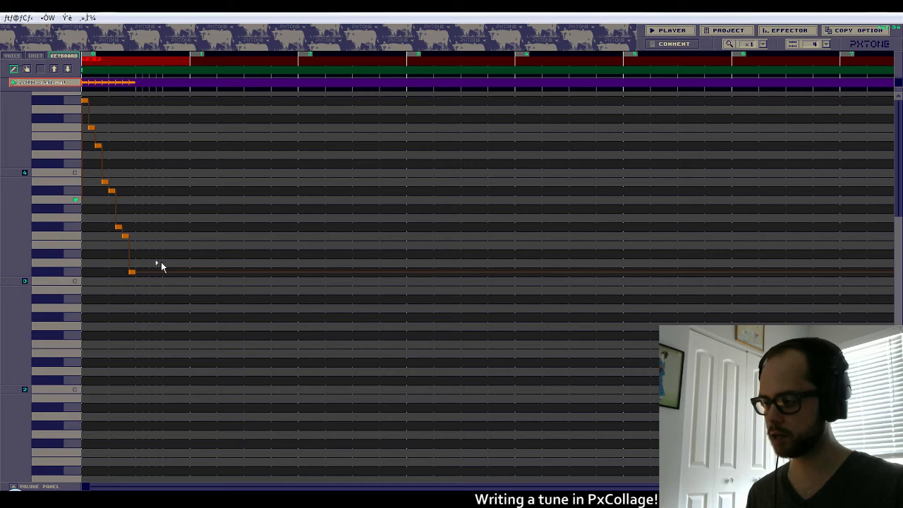
left_click(158, 216)
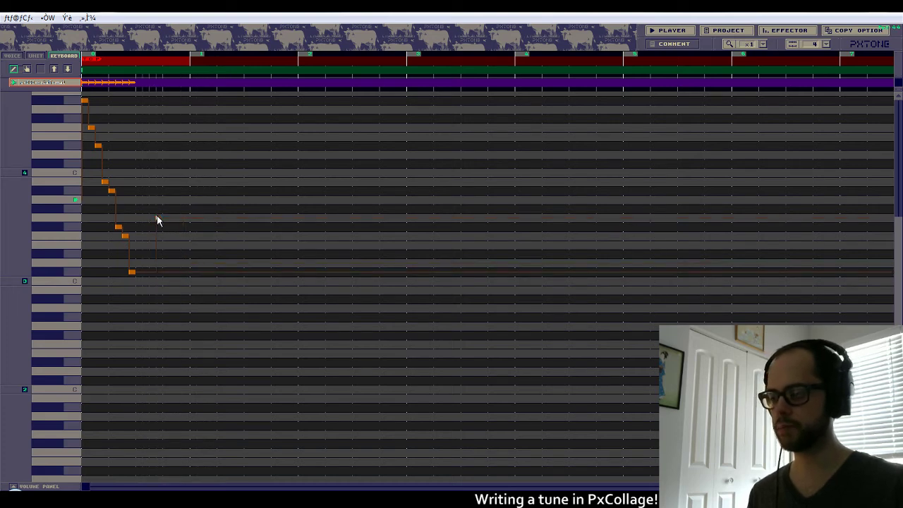
Lengthen the run's last note, C#3, and try to paste a copy of the half-measure run starting on that note.
left_click_drag(83, 71, 135, 71)
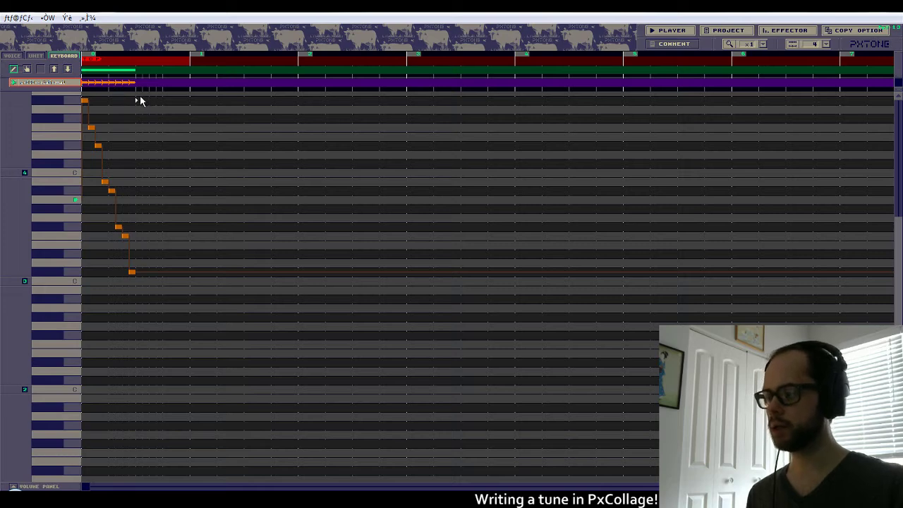
right_click(136, 70)
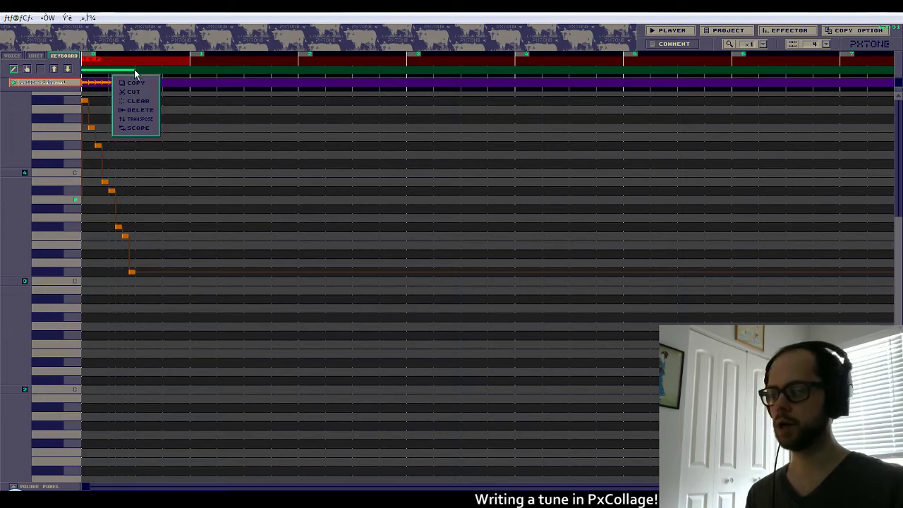
left_click(134, 83)
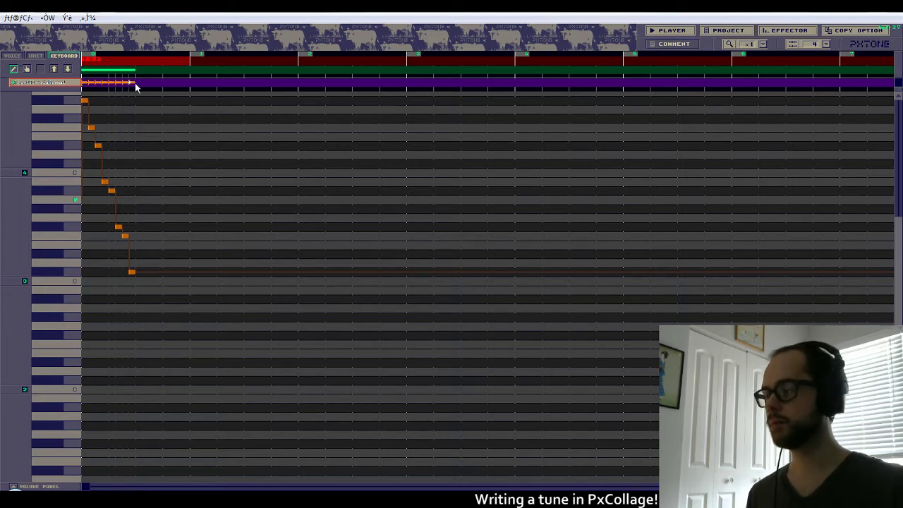
left_click(138, 83)
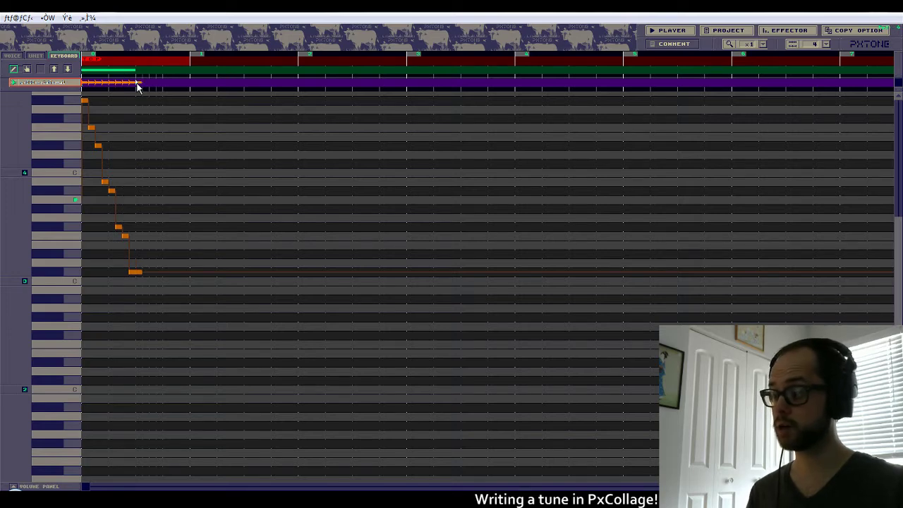
right_click(134, 69)
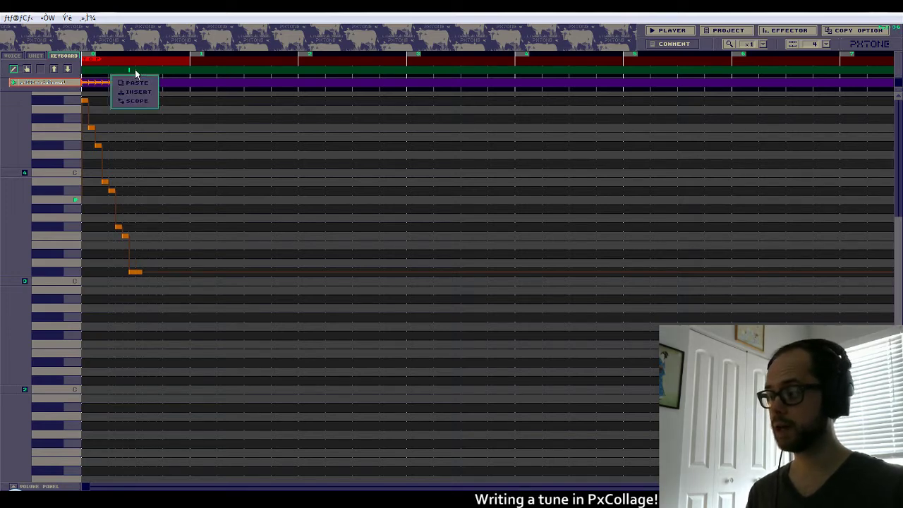
left_click(137, 83)
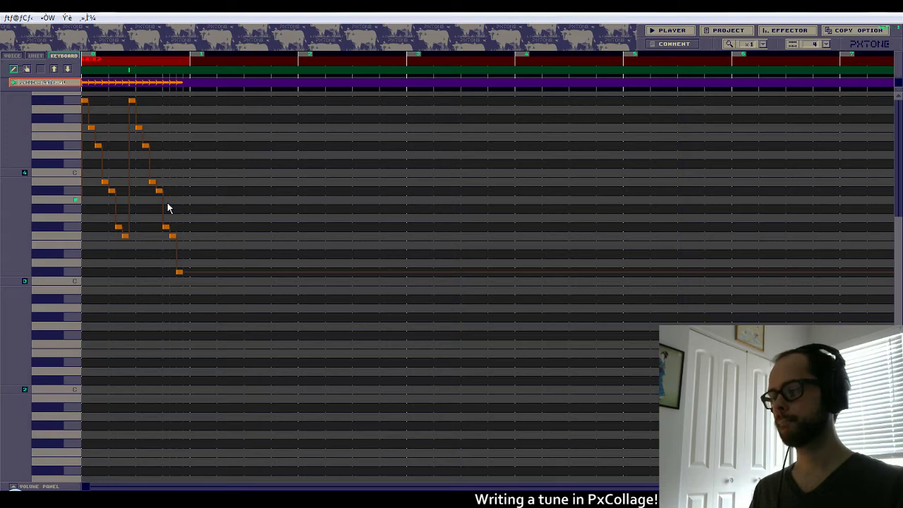
Undo the paste and the edits to the last note, and place C#3 again at the run's end.
key("ctrl+z")
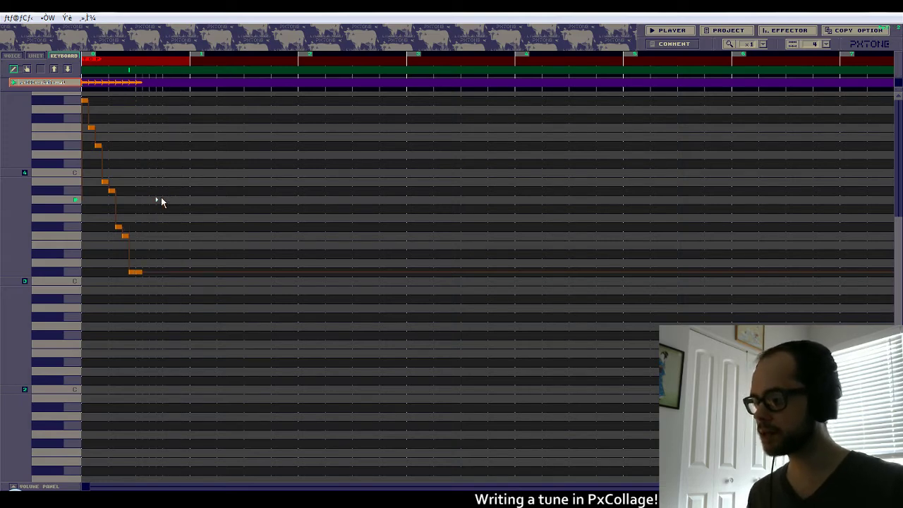
key("ctrl+z")
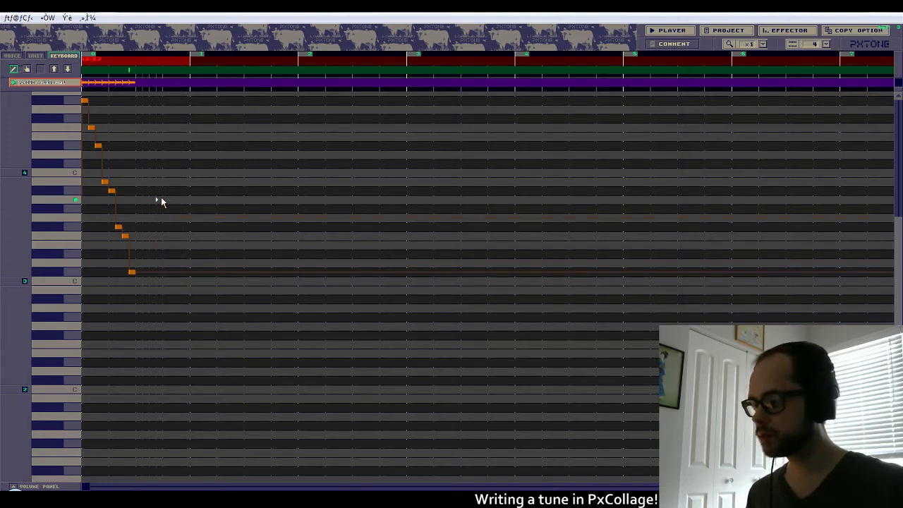
key("ctrl+z")
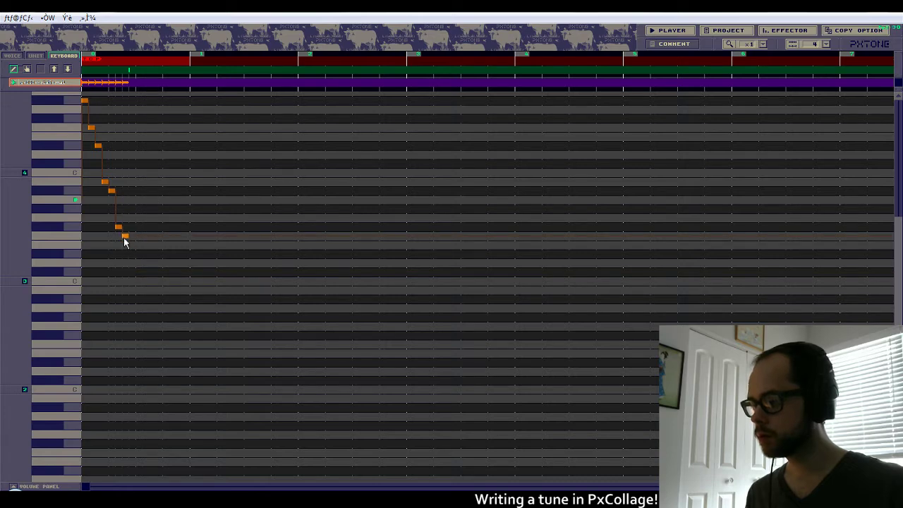
left_click(130, 272)
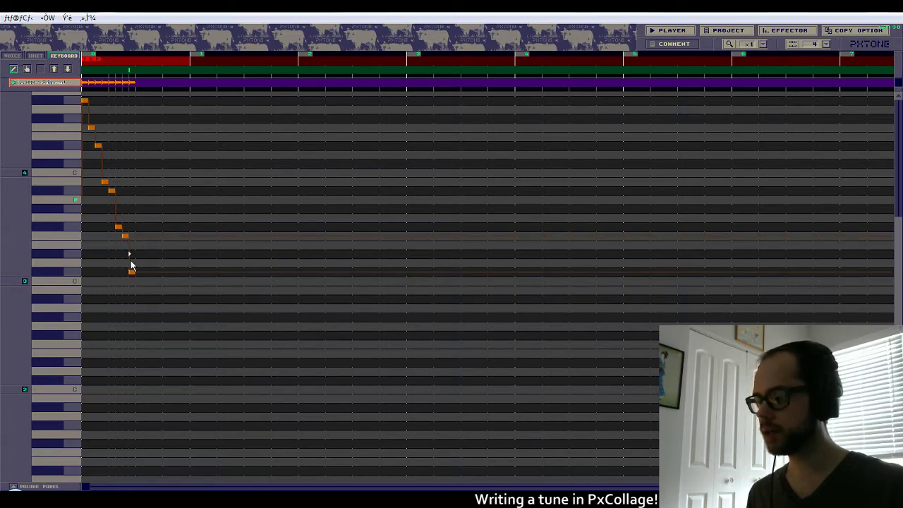
Copy the half-measure descending run and paste it three times in succession to fill the first two measures.
left_click_drag(82, 70, 132, 70)
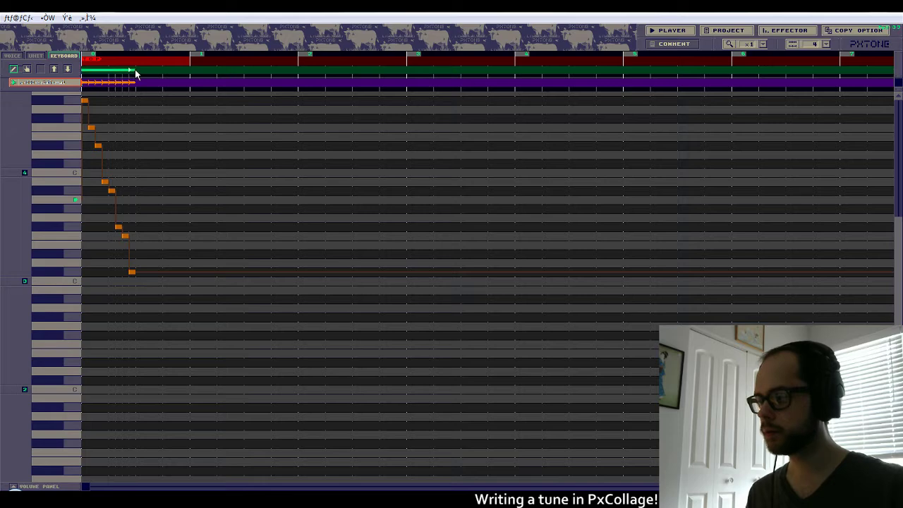
right_click(135, 70)
left_click(137, 103)
right_click(191, 71)
left_click(191, 82)
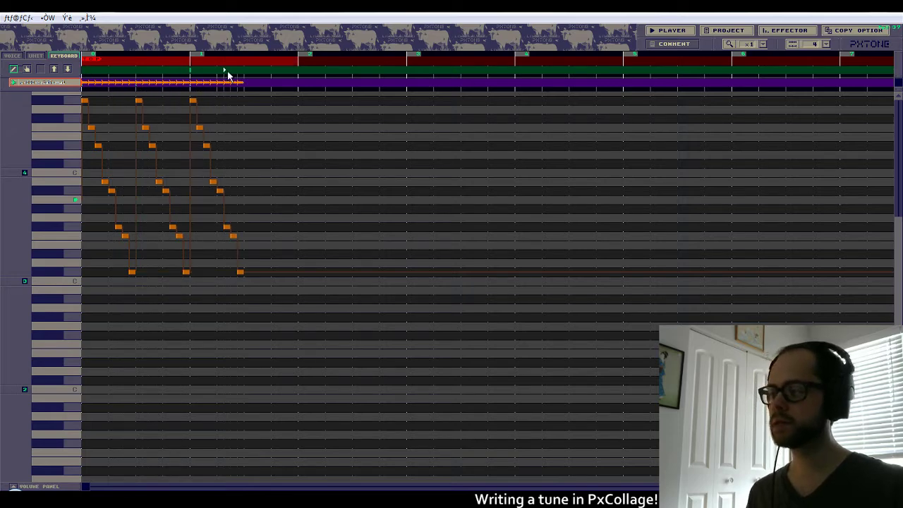
right_click(241, 71)
left_click(243, 75)
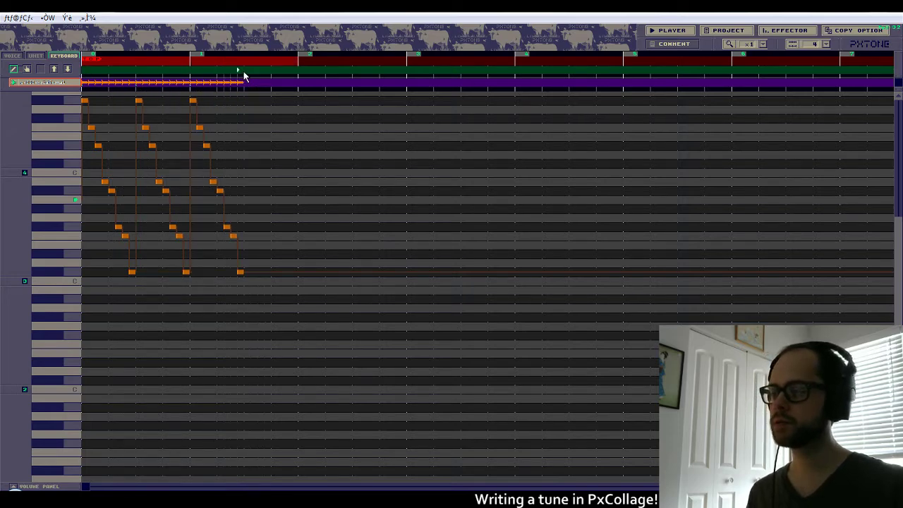
right_click(244, 73)
left_click(243, 83)
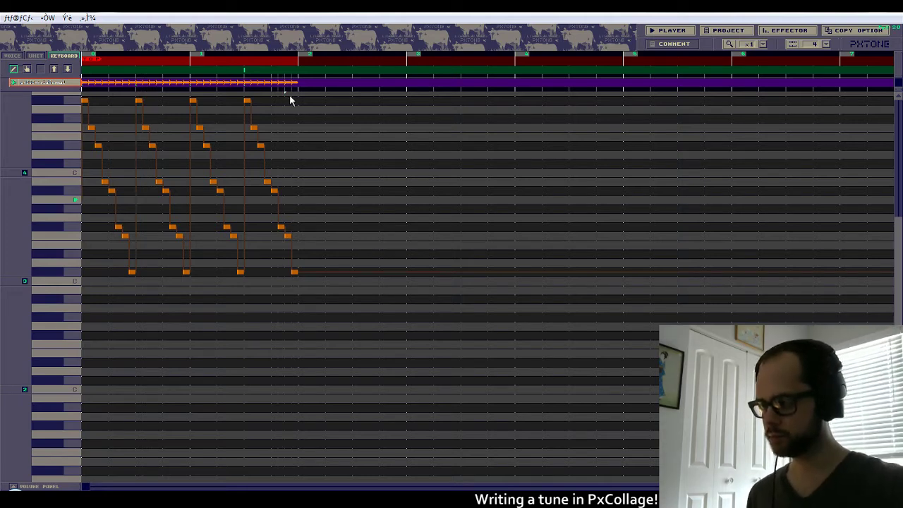
Select the three pasted runs and join their notes into one continuous note in the unit's track.
left_click_drag(297, 72, 141, 77)
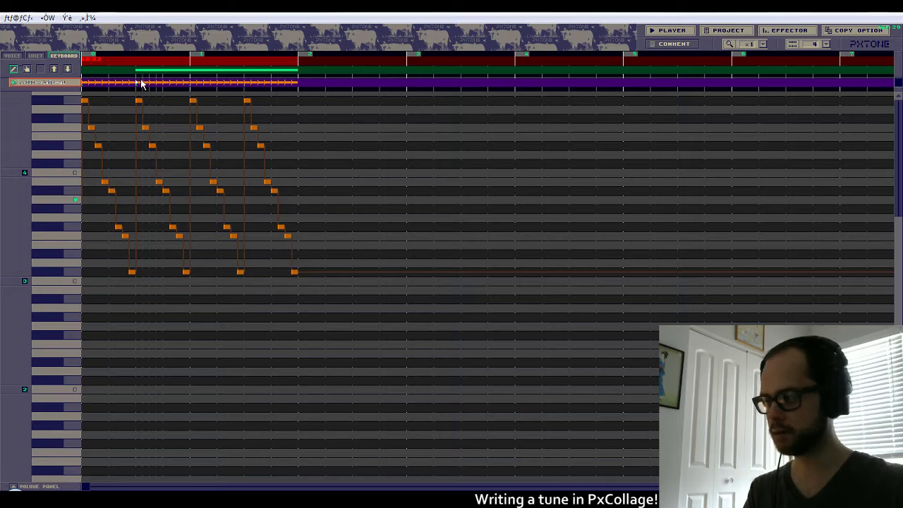
left_click_drag(144, 83, 295, 86)
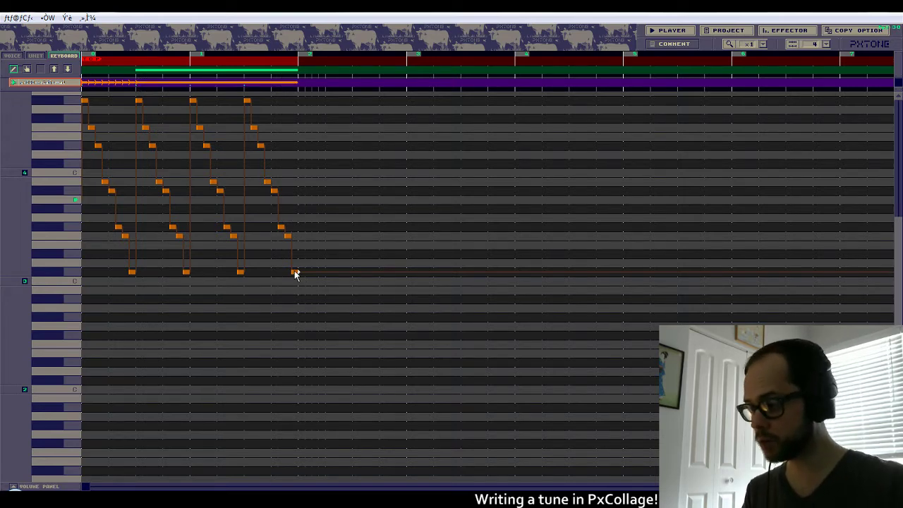
Erase the three pasted runs after the first half measure and clear the green bar above the unit's track.
left_click_drag(294, 275, 140, 121)
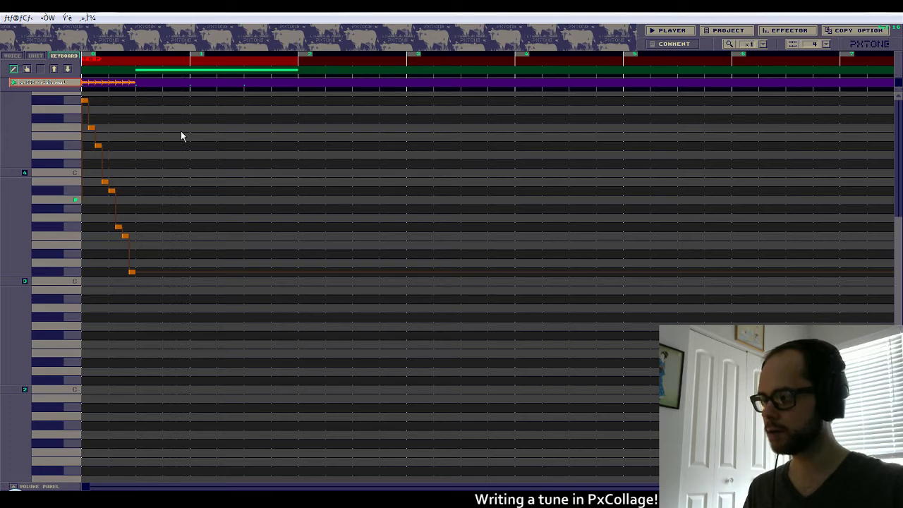
left_click(154, 71)
left_click(106, 71)
left_click(84, 71)
left_click(86, 83)
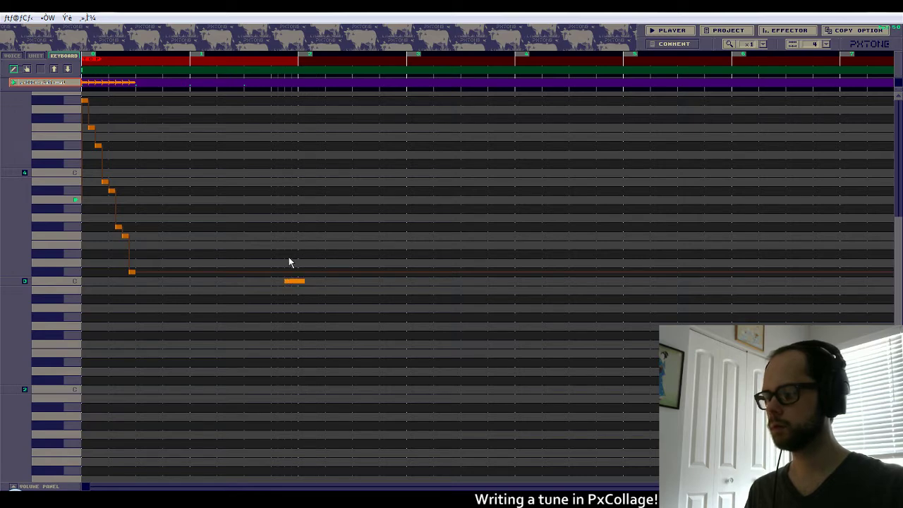
left_click_drag(289, 261, 183, 145)
left_click_drag(212, 280, 328, 283)
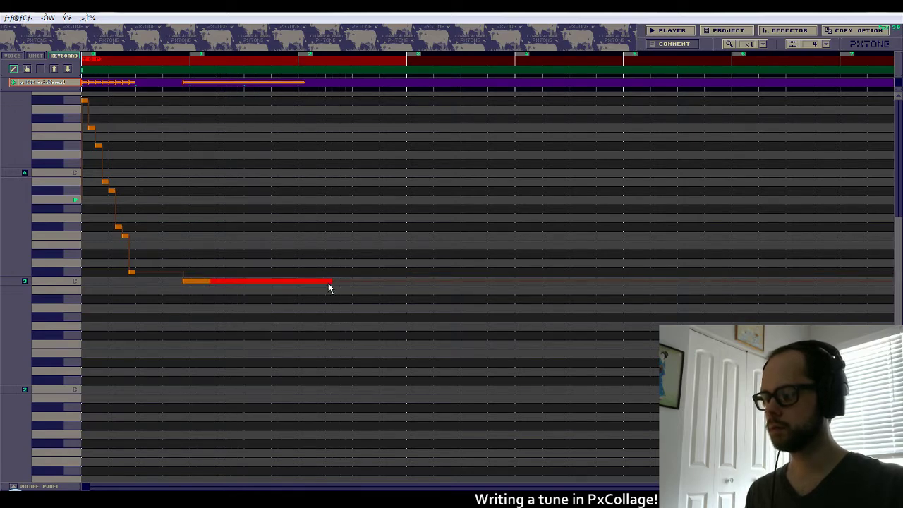
left_click_drag(214, 281, 165, 280)
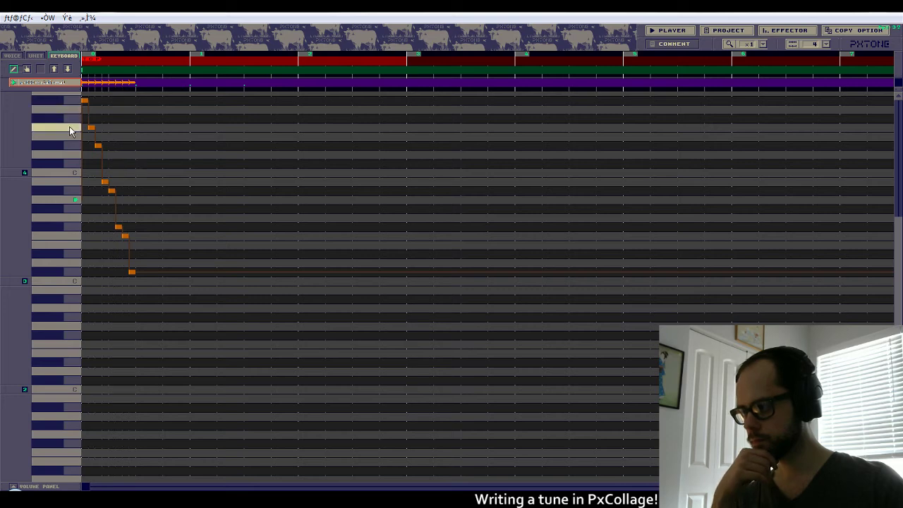
Audition pitches of the descending run on the piano keyboard, from F4 down to C#3.
left_click(71, 181)
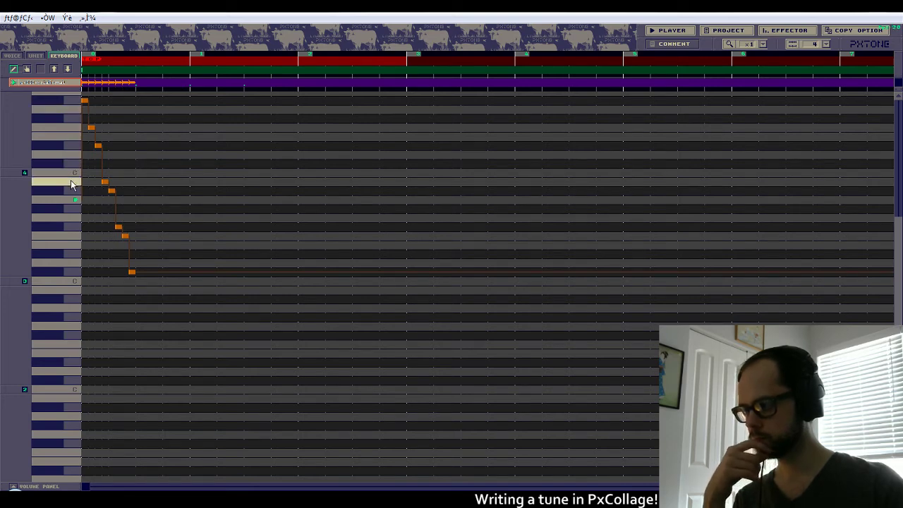
left_click(68, 127)
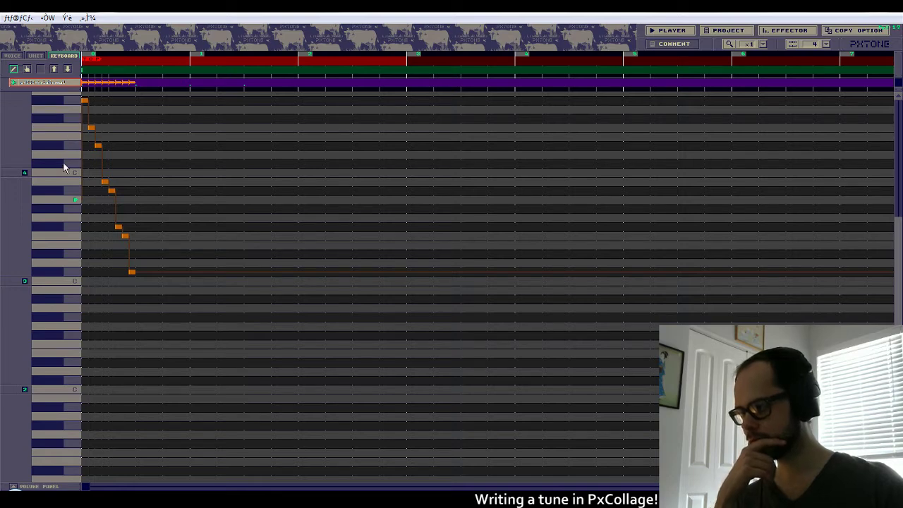
left_click(63, 179)
left_click(77, 136)
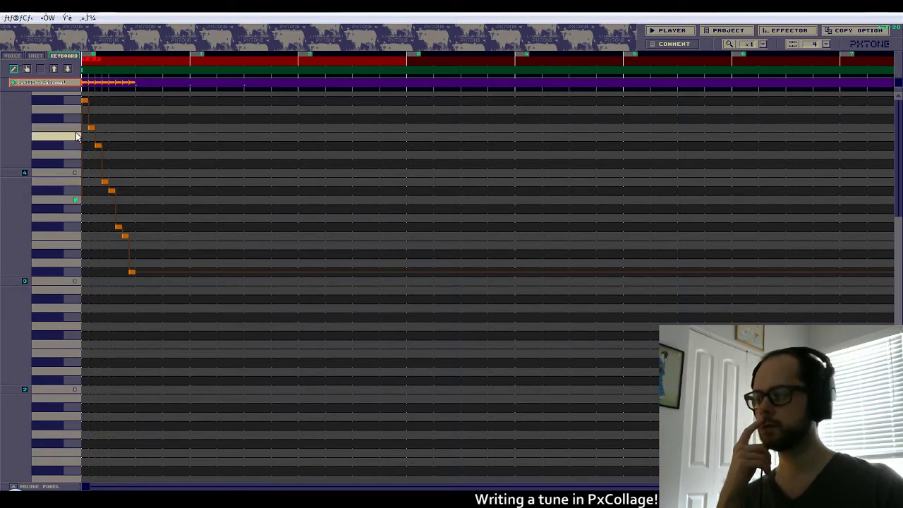
left_click(76, 128)
left_click(76, 180)
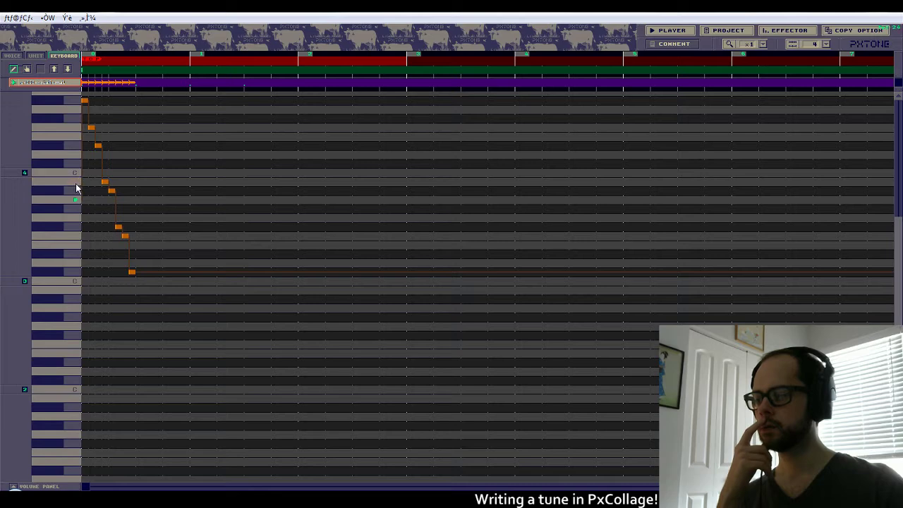
left_click(77, 188)
left_click(74, 228)
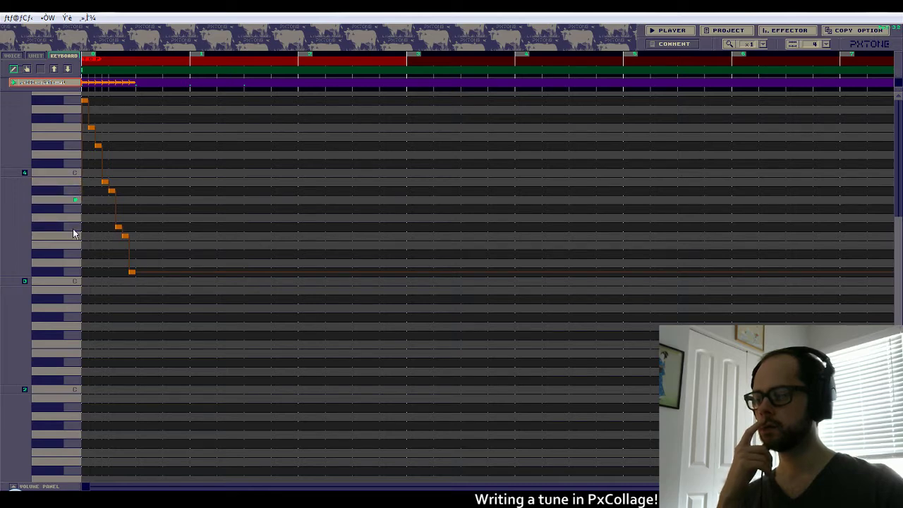
left_click(73, 233)
left_click(72, 271)
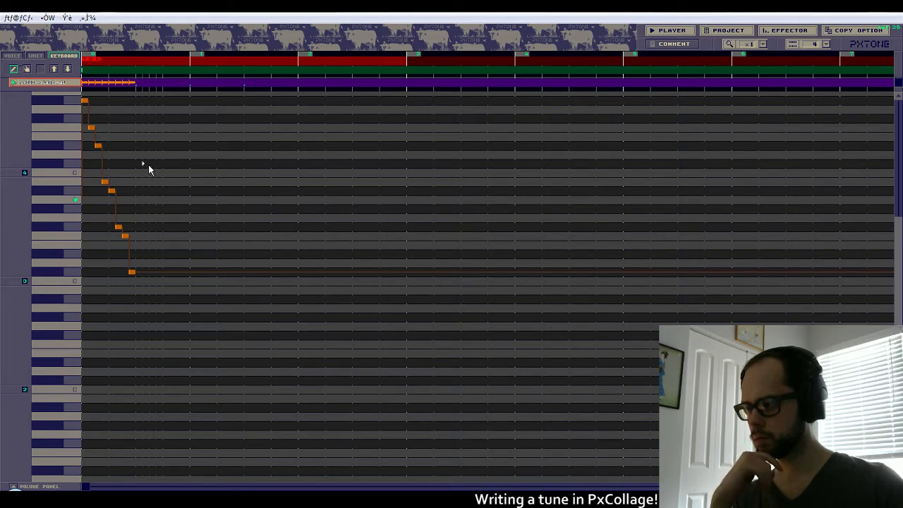
Place a second eight-note descending run in the second half of measure 0: D#4, B3, A#3, F#3, F3, C#3, A#2, G#2.
left_click(138, 147)
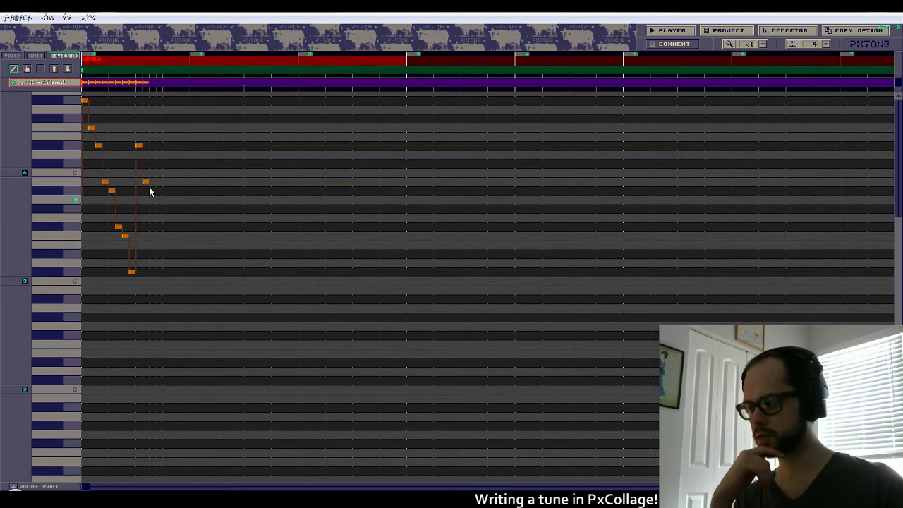
left_click(152, 191)
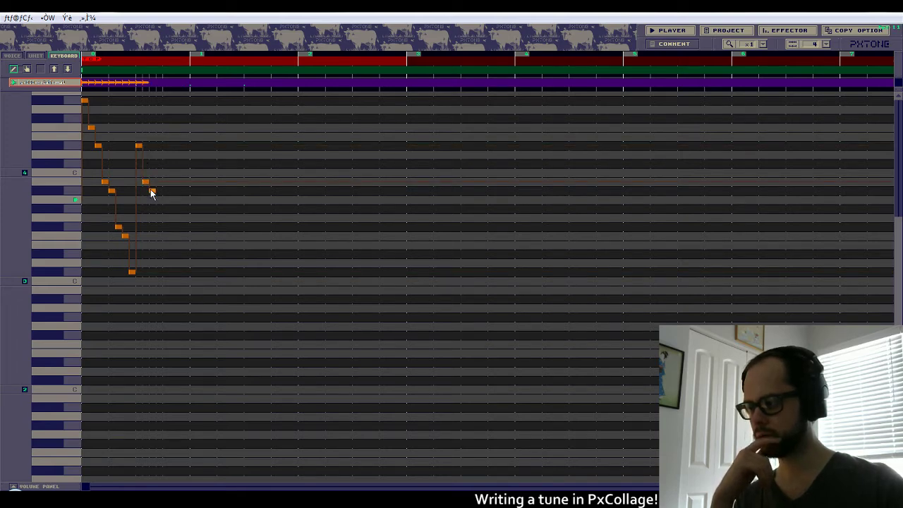
left_click(159, 228)
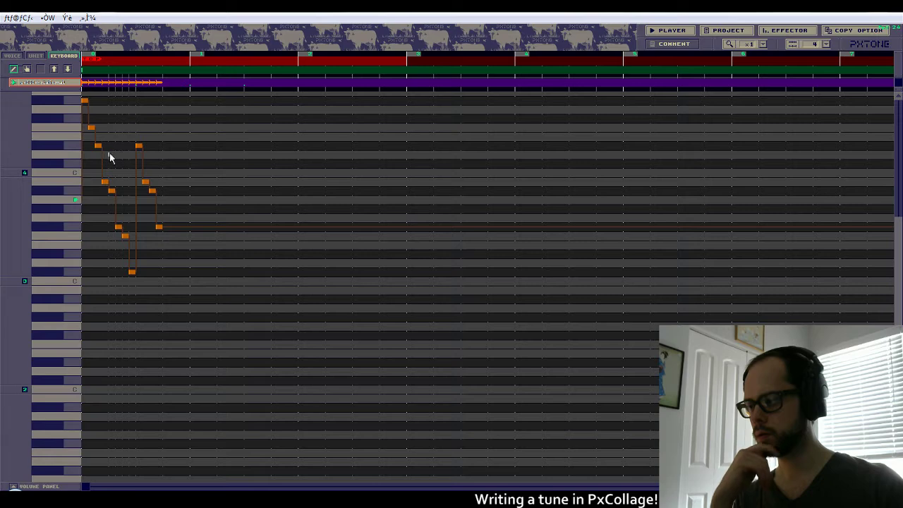
left_click(165, 236)
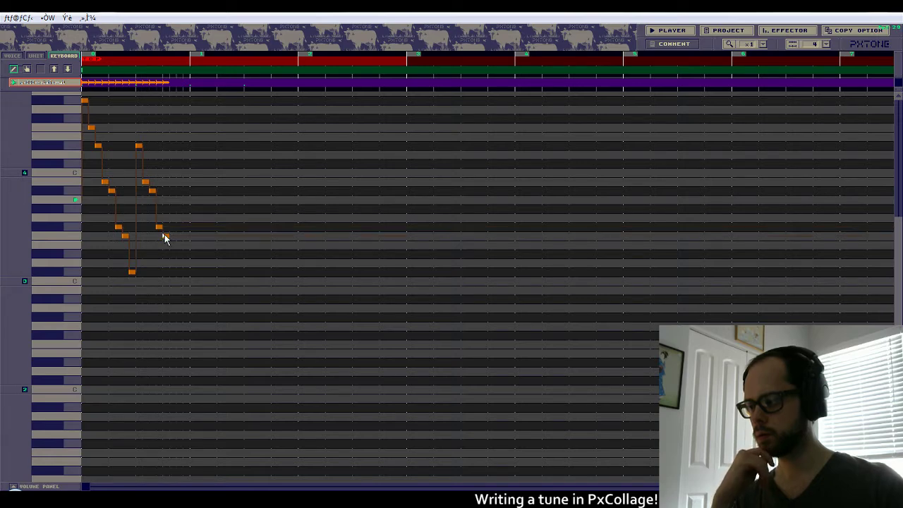
left_click(172, 272)
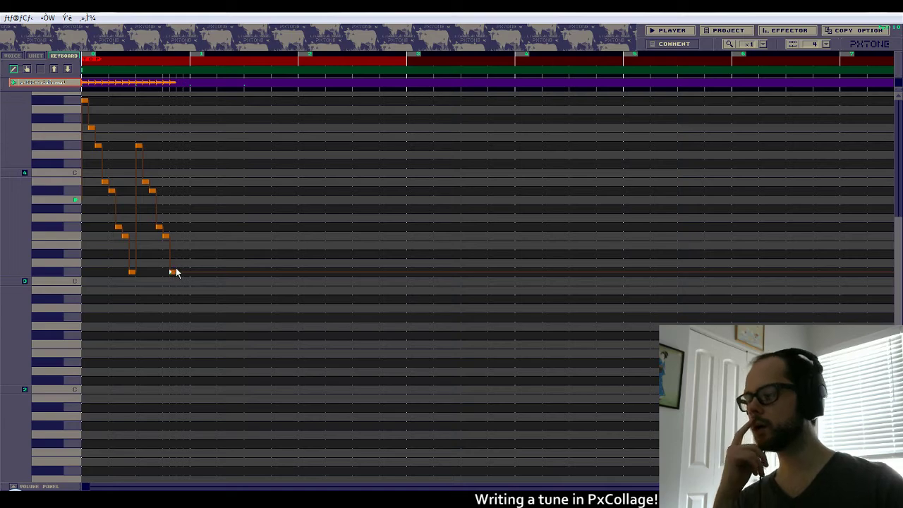
scroll(175, 271, "down", 1)
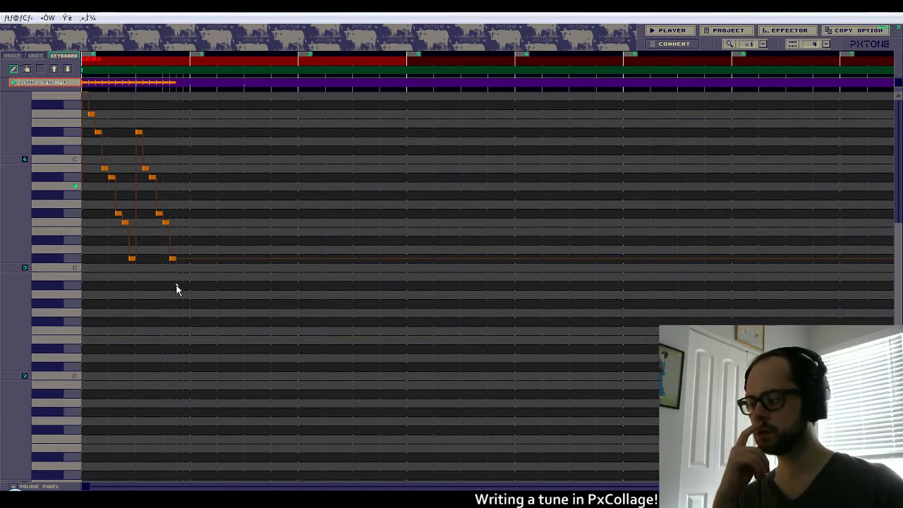
scroll(177, 290, "up", 7)
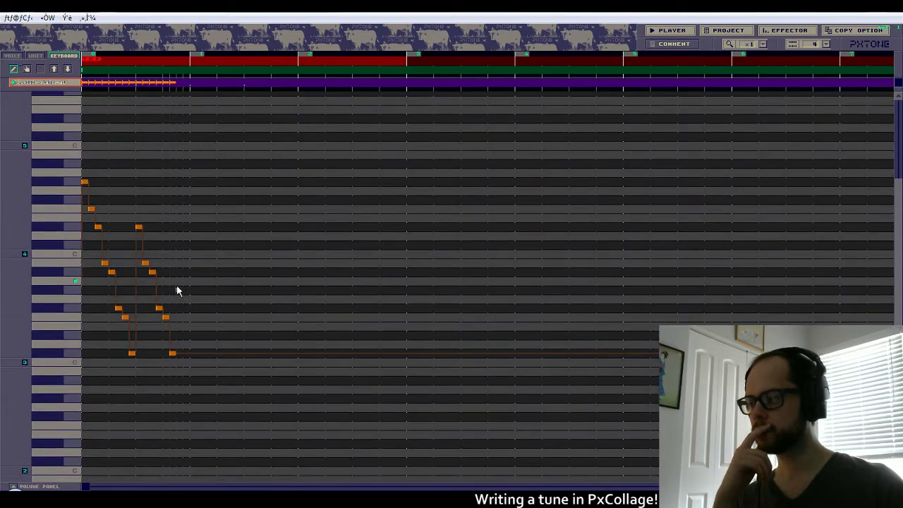
scroll(177, 290, "up", 4)
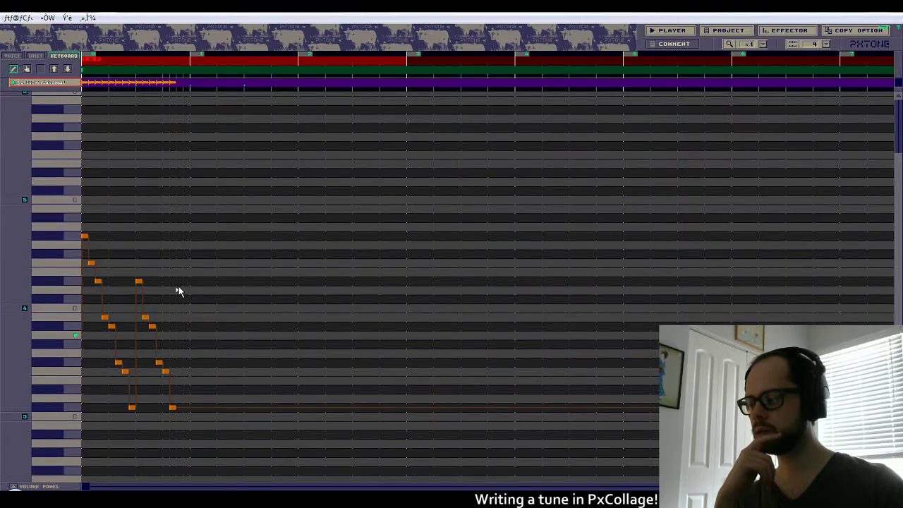
scroll(177, 290, "down", 4)
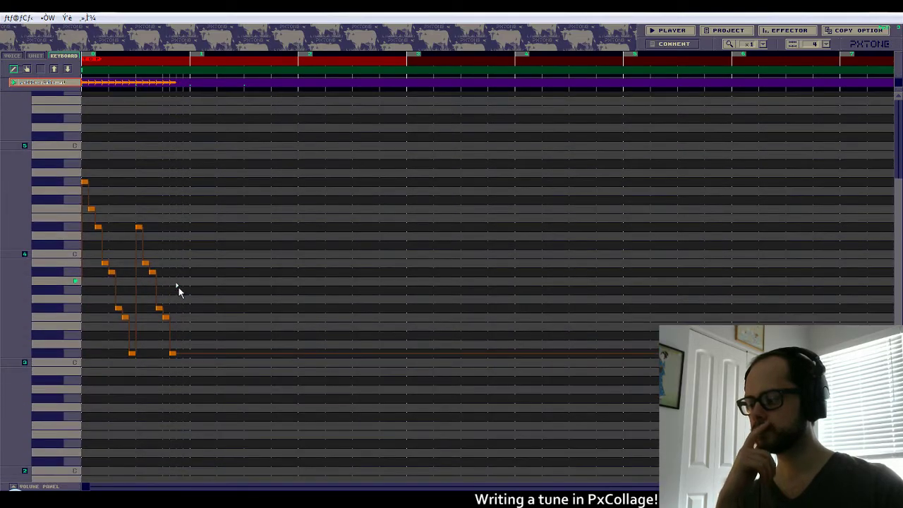
scroll(176, 300, "down", 1)
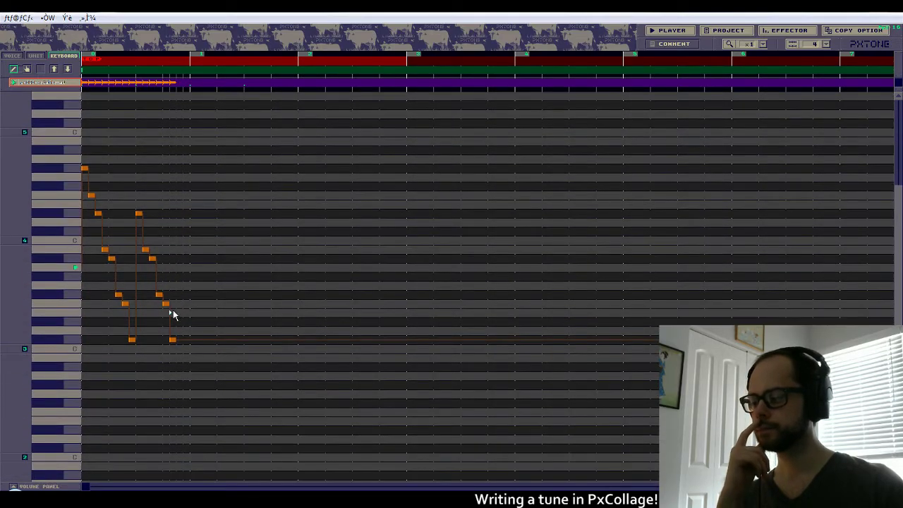
left_click(179, 367)
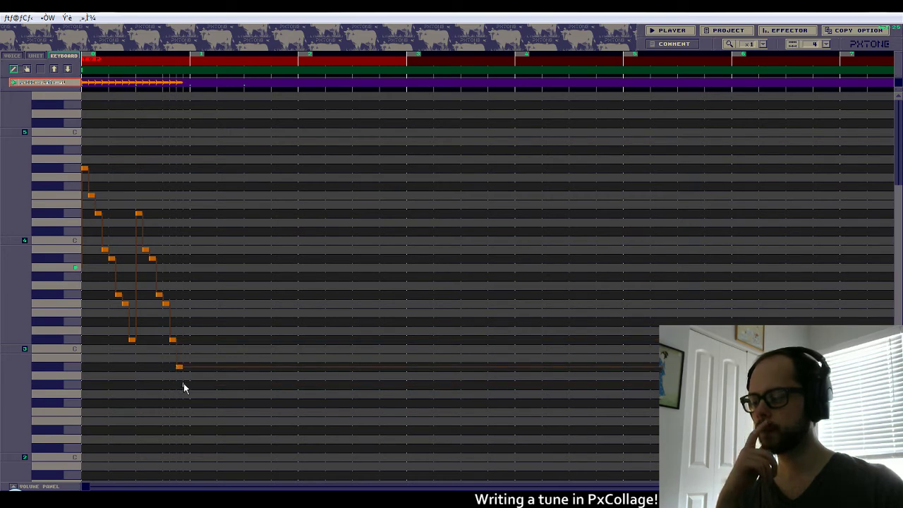
left_click(184, 385)
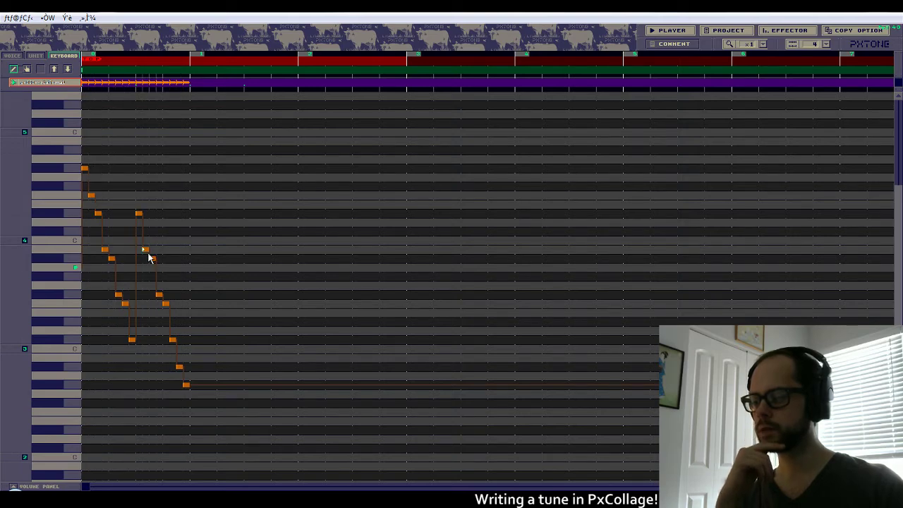
Place a third eight-note descending run from the start of measure 1: A#3, A3, F#3, F3, C#3, A#2, G#2, F2.
left_click(193, 259)
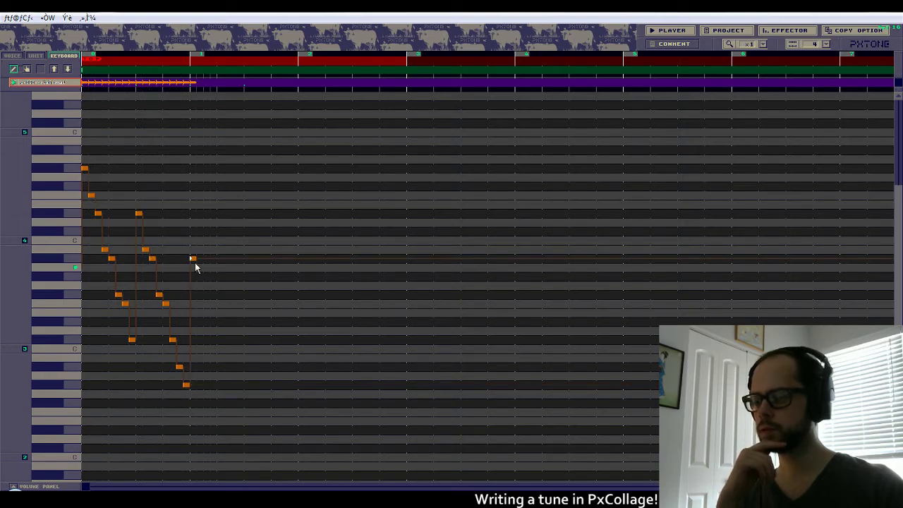
left_click(199, 268)
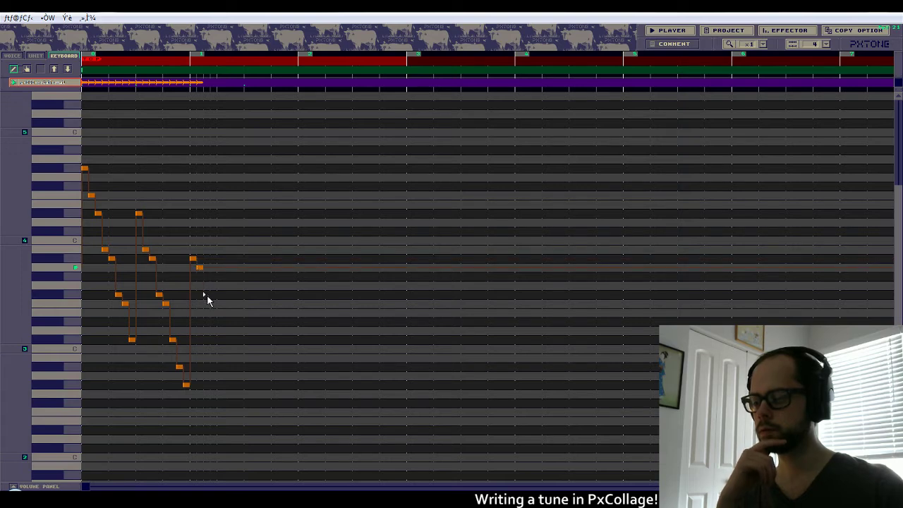
left_click(206, 294)
left_click(212, 304)
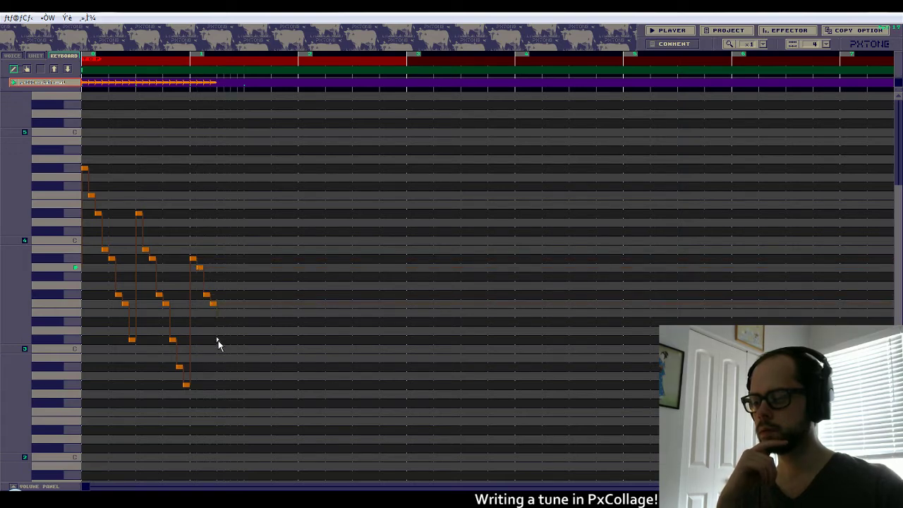
left_click(218, 340)
left_click(225, 367)
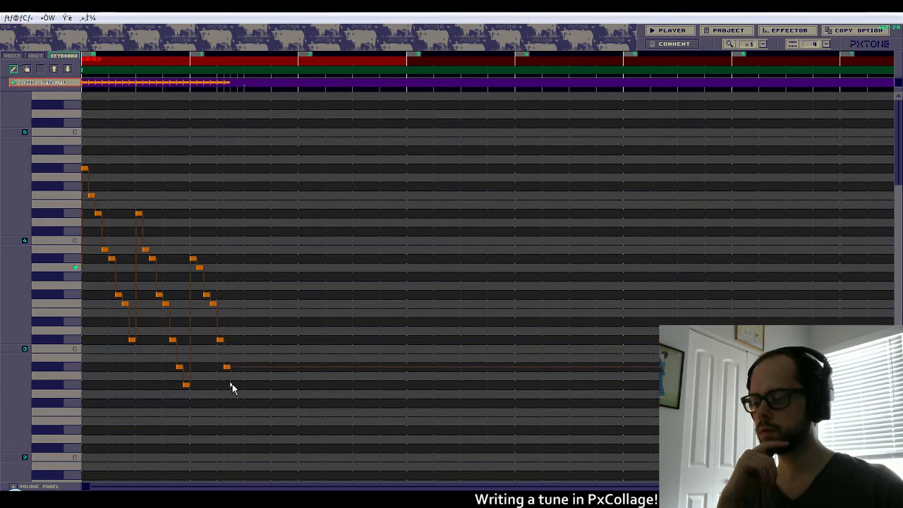
left_click(232, 383)
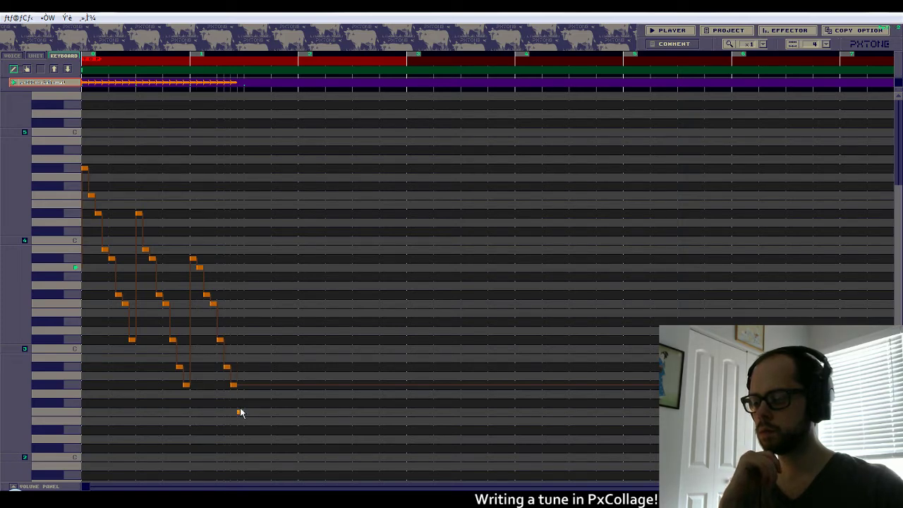
left_click(240, 412)
scroll(285, 367, "down", 2)
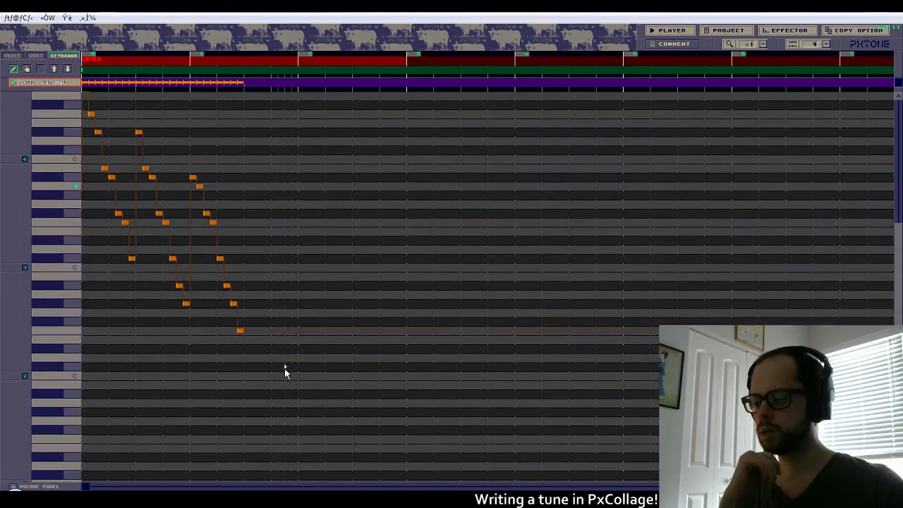
scroll(285, 368, "up", 5)
scroll(285, 374, "up", 2)
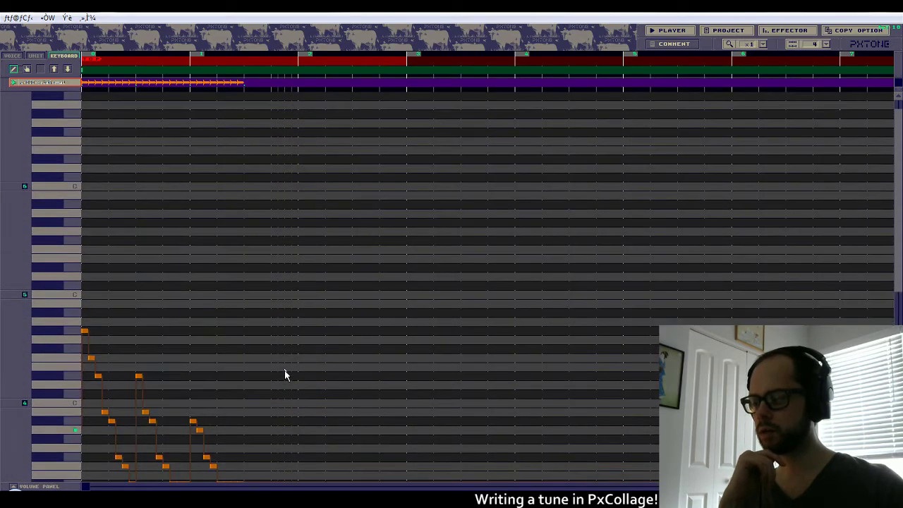
scroll(285, 374, "down", 4)
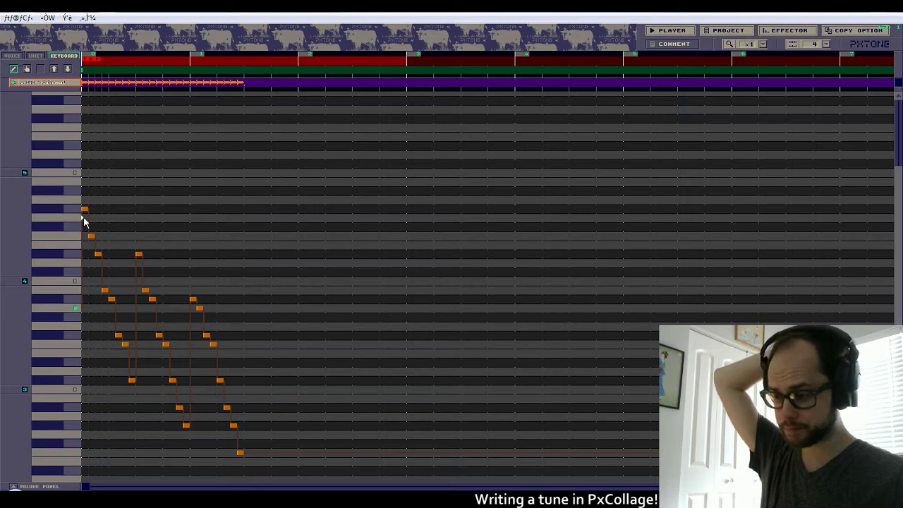
scroll(84, 220, "down", 1)
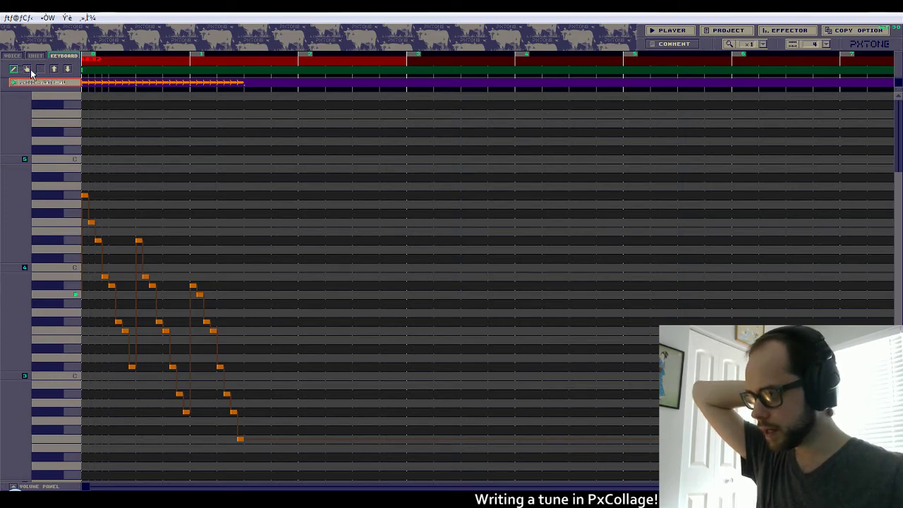
left_click(29, 69)
left_click_drag(84, 186, 163, 293)
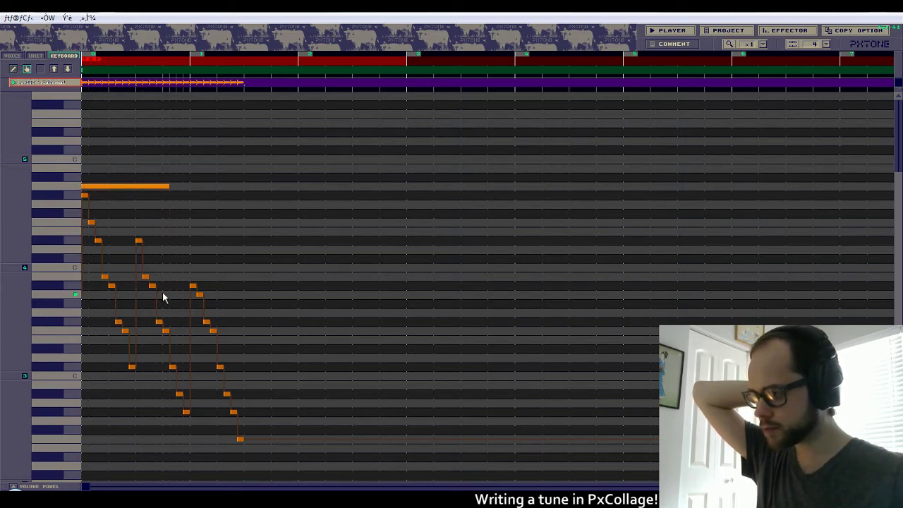
key("ctrl+z")
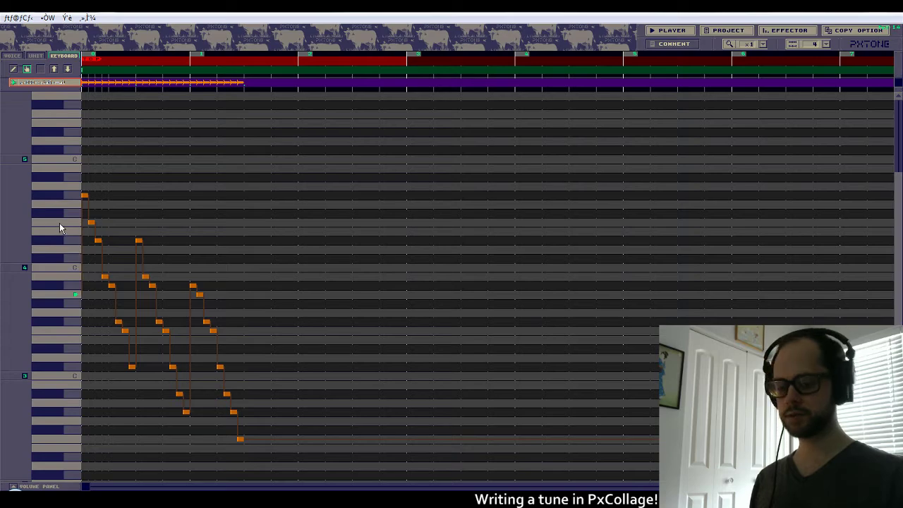
scroll(252, 266, "down", 3)
scroll(251, 266, "up", 6)
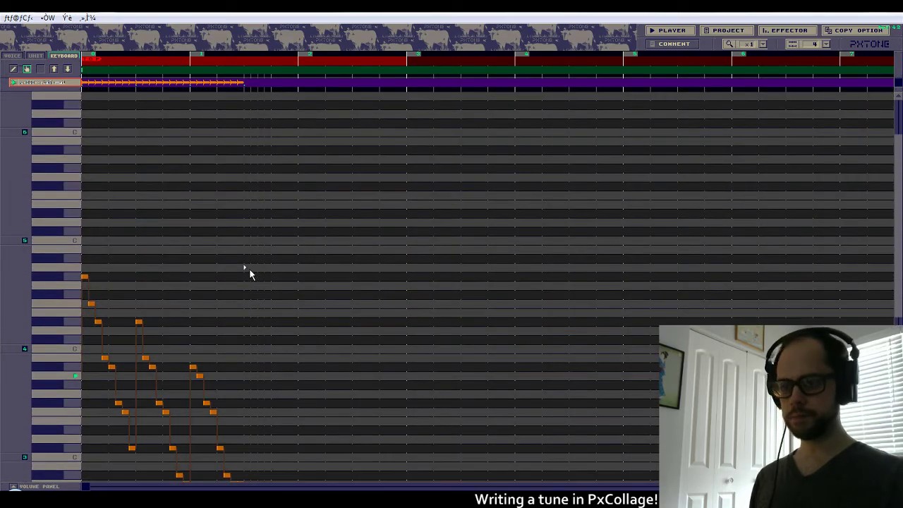
scroll(248, 269, "down", 4)
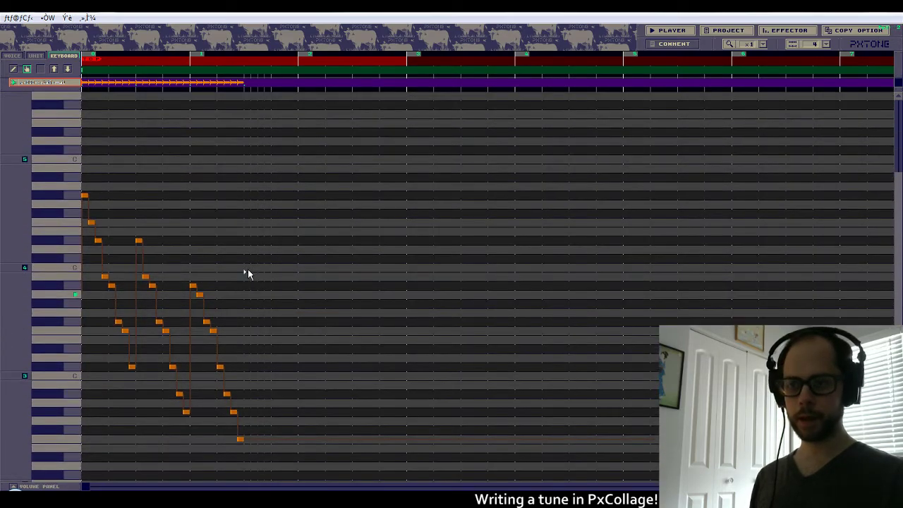
Audition pitches between A#3 and C#3 on the piano keyboard, including A3, F#3, F3 and E3.
scroll(248, 269, "down", 2)
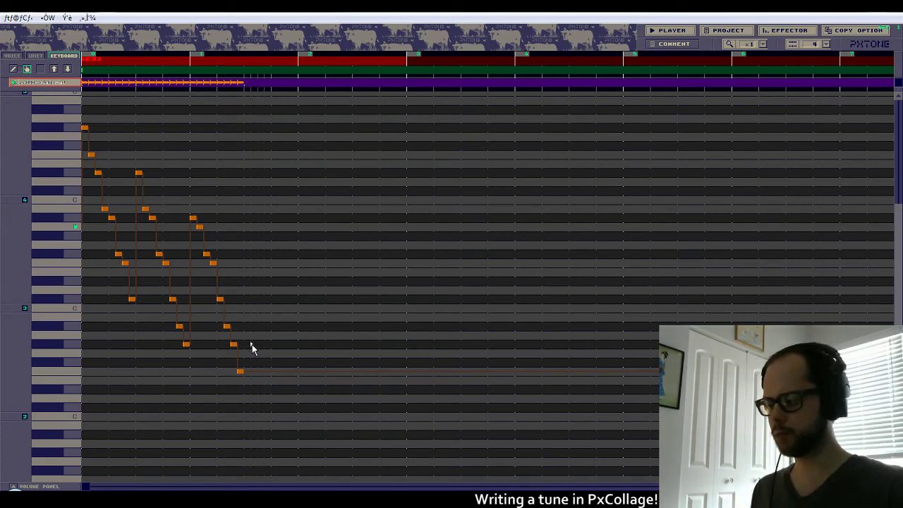
left_click(67, 225)
left_click(65, 255)
left_click(67, 272)
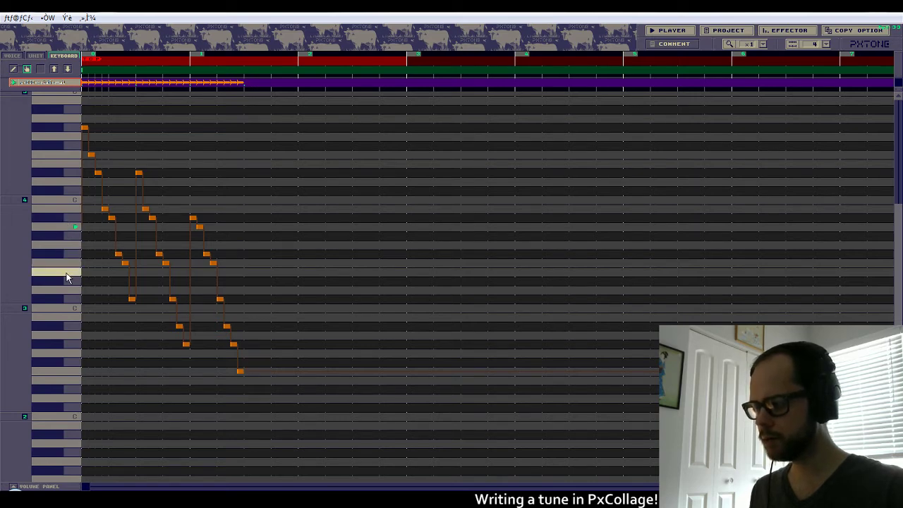
left_click(70, 258)
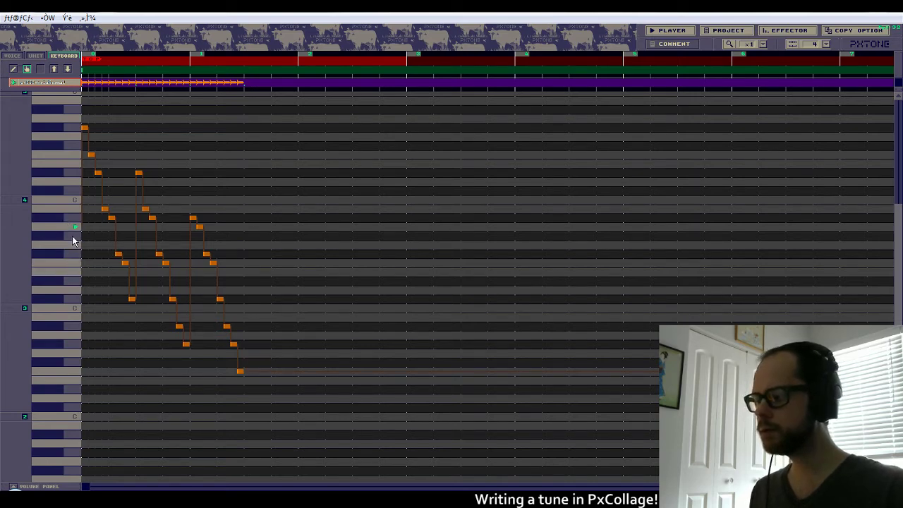
left_click(71, 220)
left_click(71, 213)
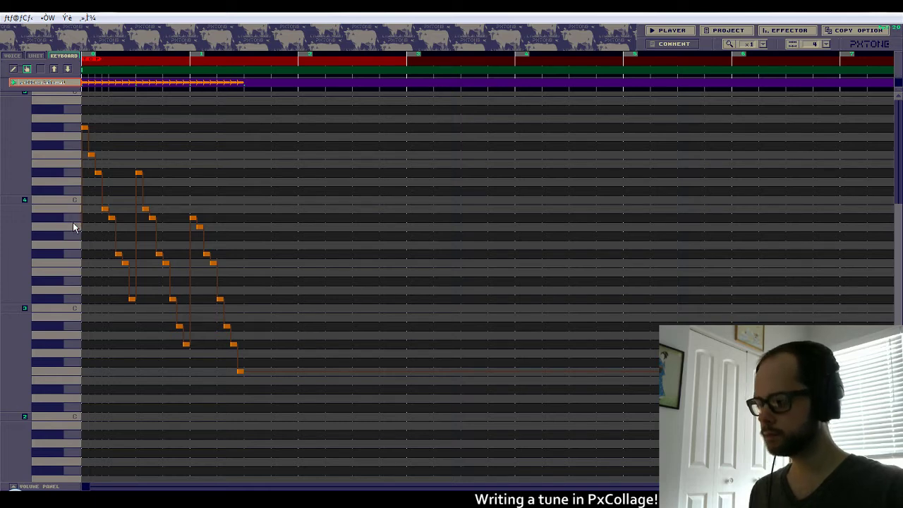
left_click(72, 225)
left_click(74, 261)
left_click(75, 299)
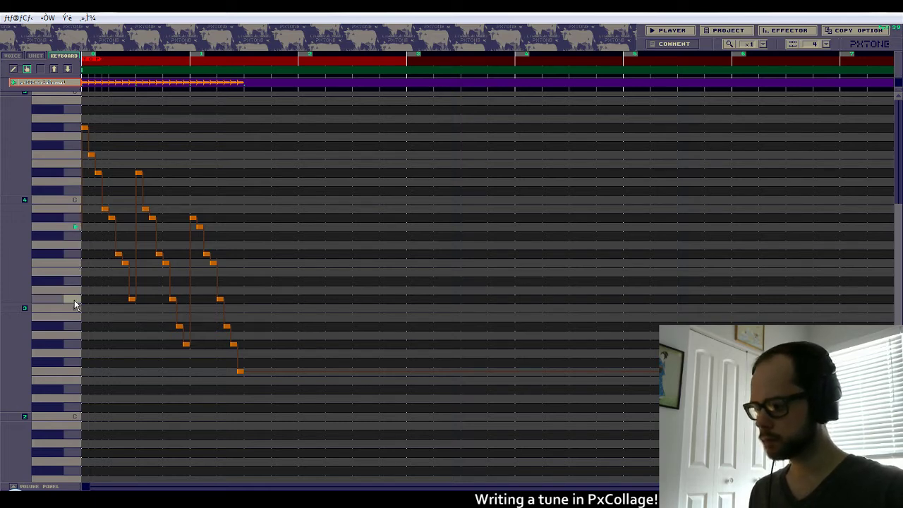
Audition the third run's pitches on the piano keyboard from A#3 down to F2, ending on D#2.
left_click(68, 218)
left_click(70, 227)
left_click(72, 253)
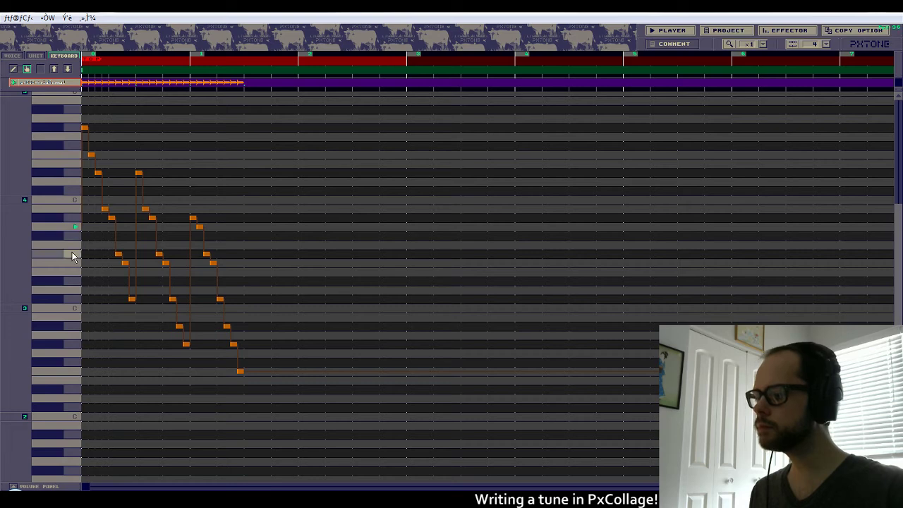
left_click(73, 263)
left_click(70, 297)
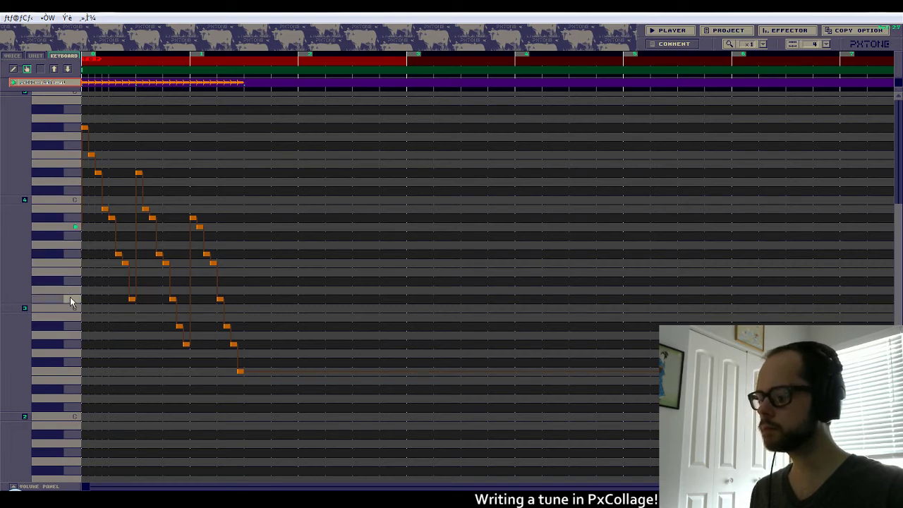
left_click(65, 326)
left_click(66, 343)
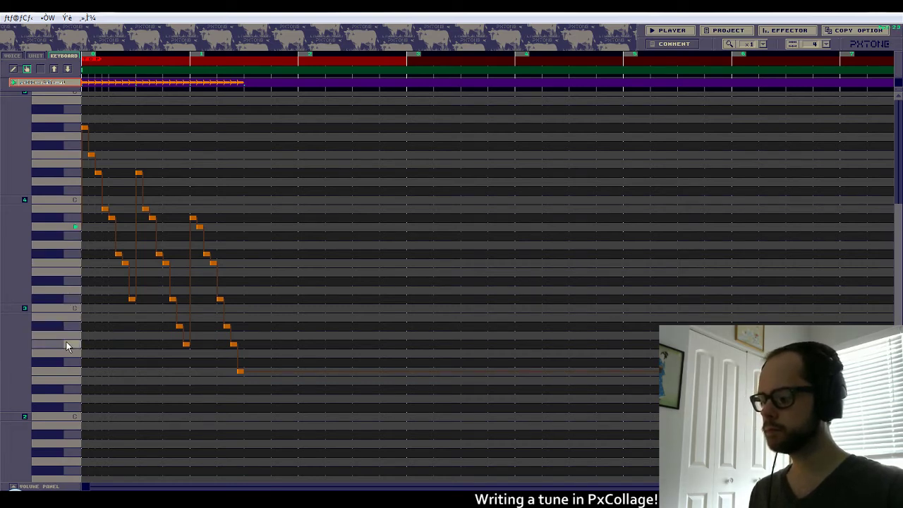
left_click(70, 372)
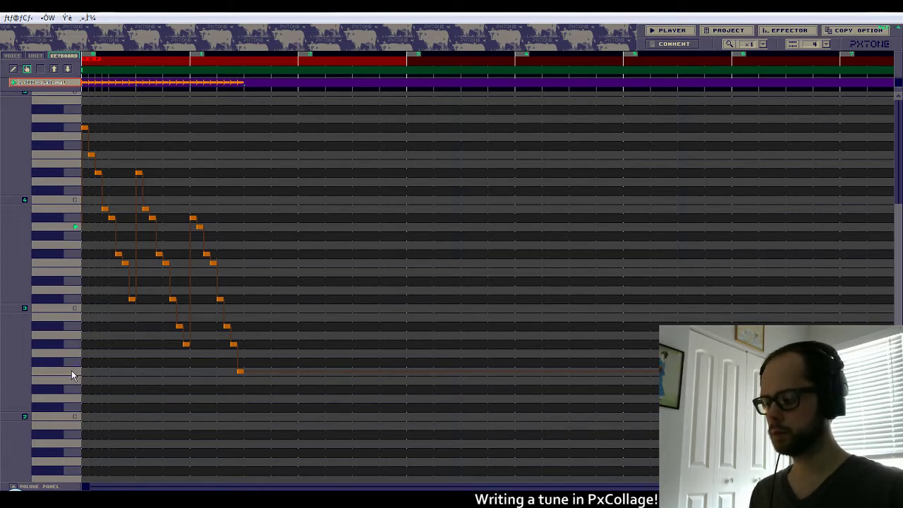
left_click(68, 391)
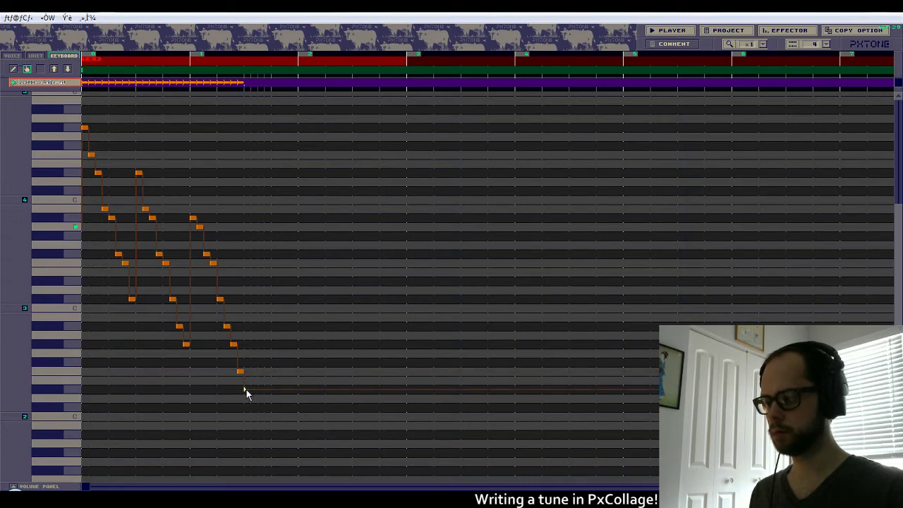
Switch to the pen tool, place a D#2 note at the middle of measure 1, and audition that pitch.
left_click(246, 390)
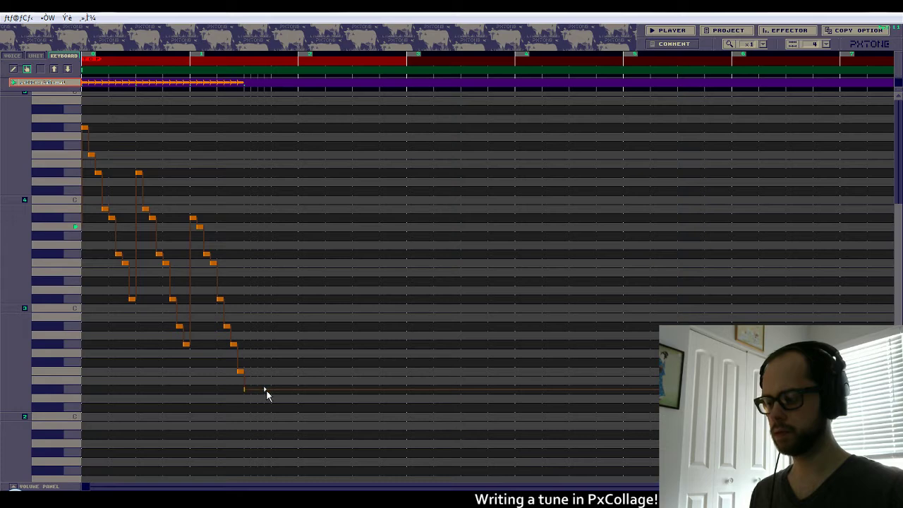
left_click(246, 390)
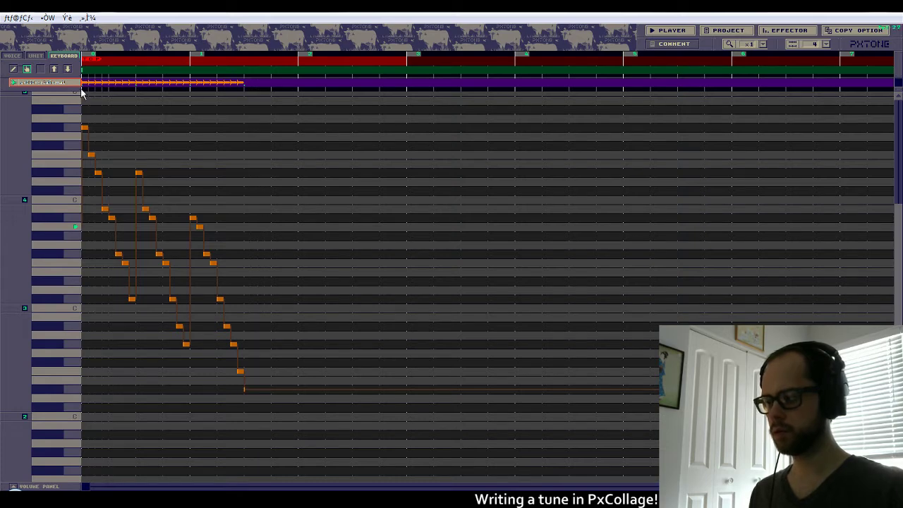
left_click(14, 68)
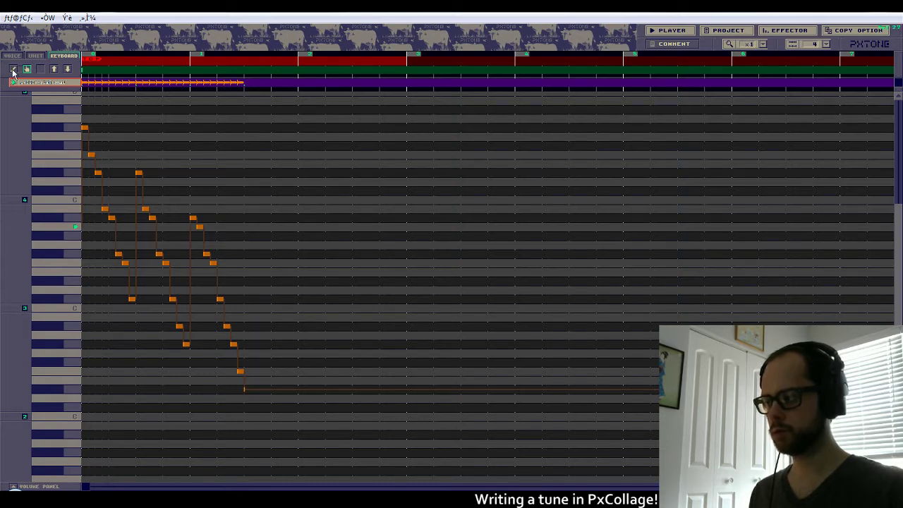
right_click(248, 390)
left_click(246, 390)
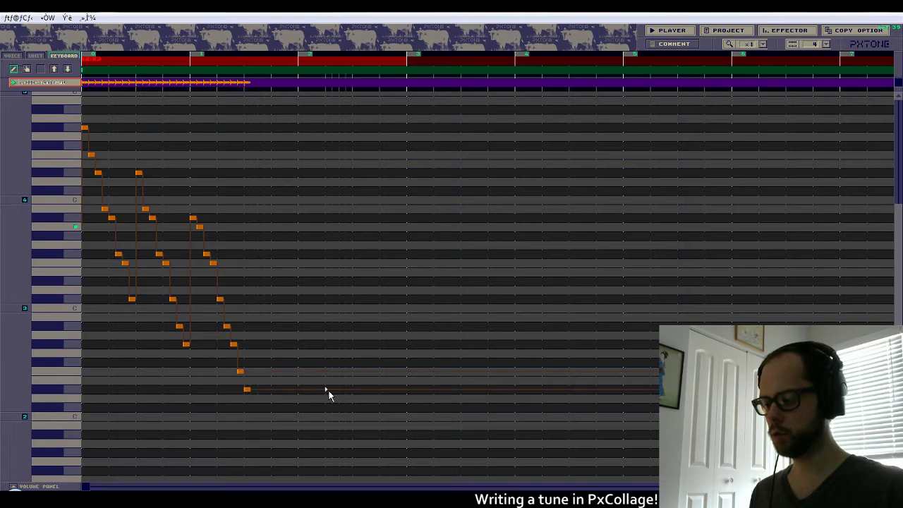
left_click(64, 391)
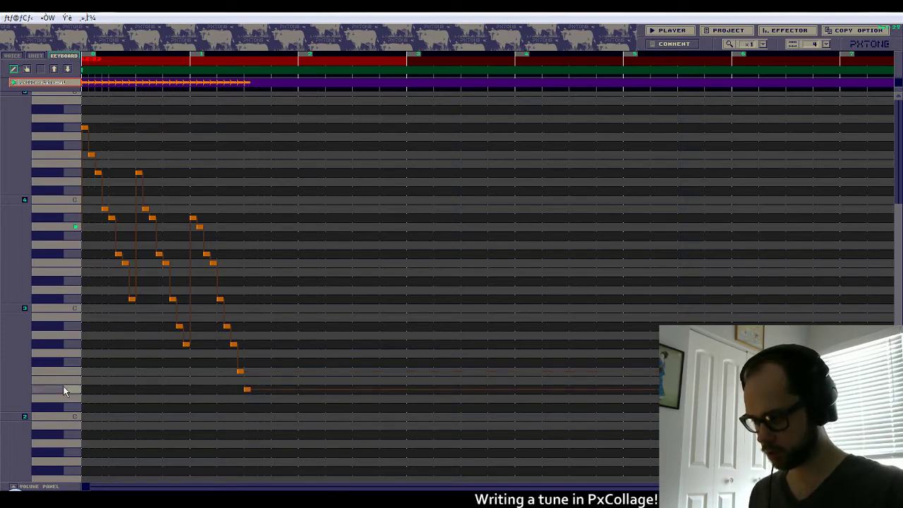
Fill the rest of measure 1 with an ascending run after the D#2 note: F2, G#2, A#2, C#3, F3, F#3, A3.
left_click(253, 371)
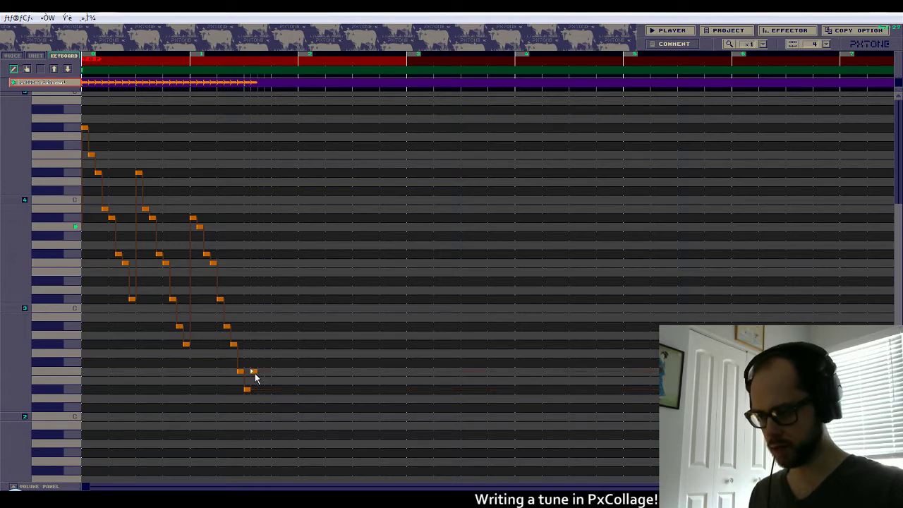
left_click(260, 345)
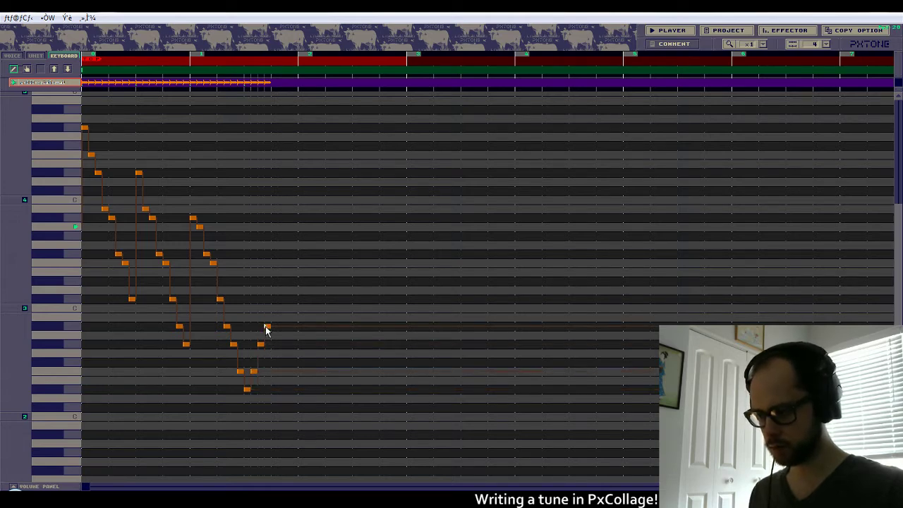
left_click(267, 327)
left_click(273, 300)
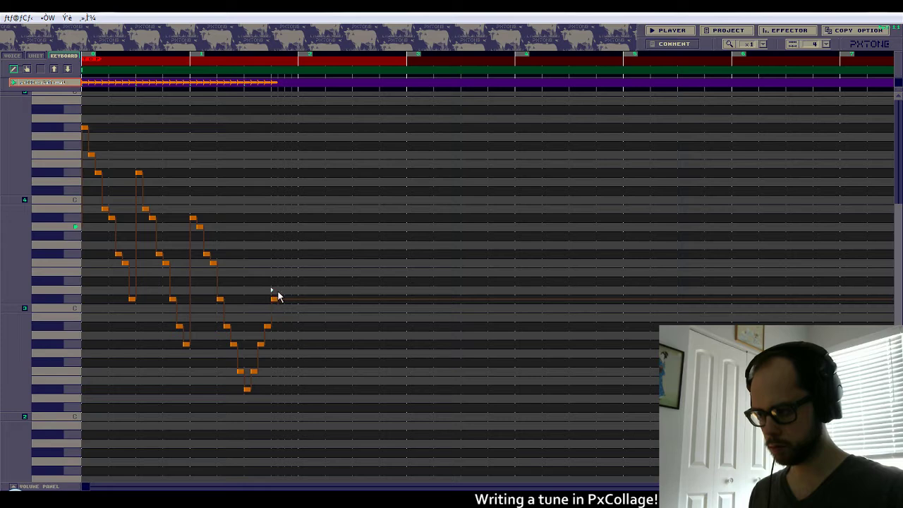
left_click(281, 262)
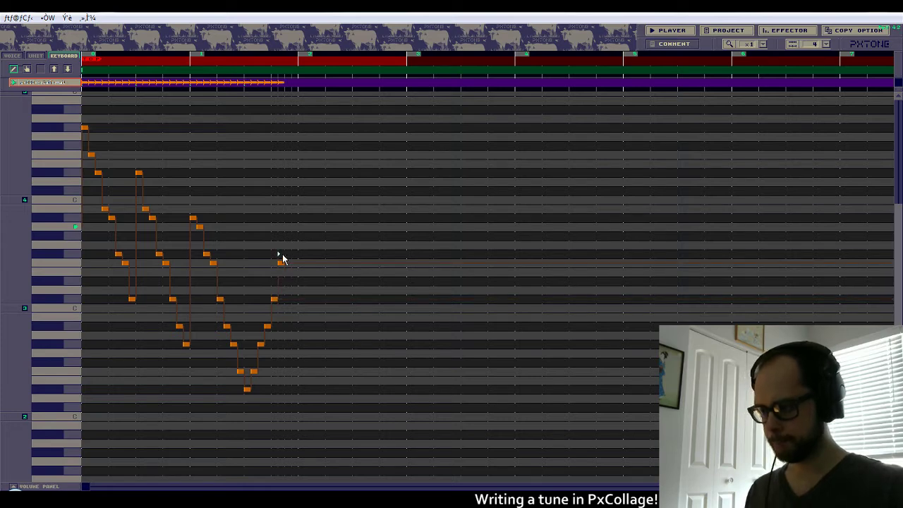
left_click(288, 253)
left_click(295, 226)
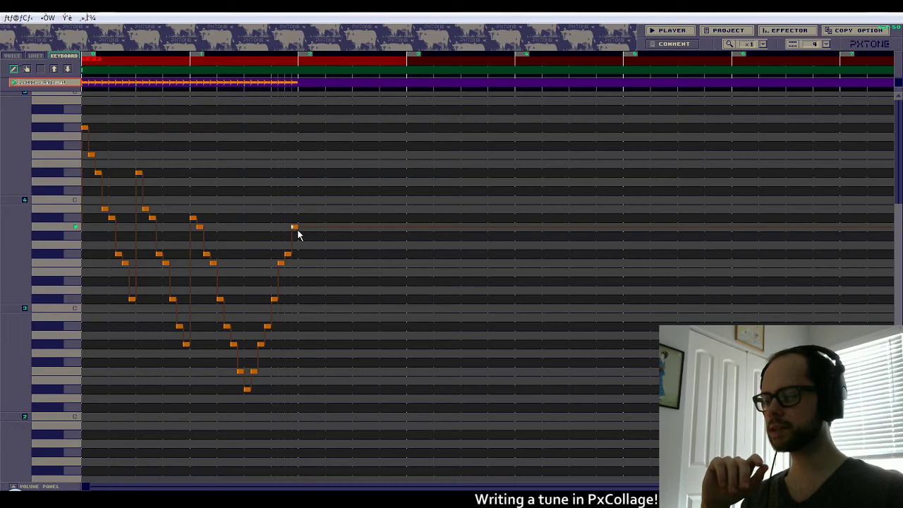
Paste a copy of measures 0 and 1 at the start of measure 2 and remove the pasted notes again.
left_click_drag(84, 70, 298, 73)
right_click(300, 77)
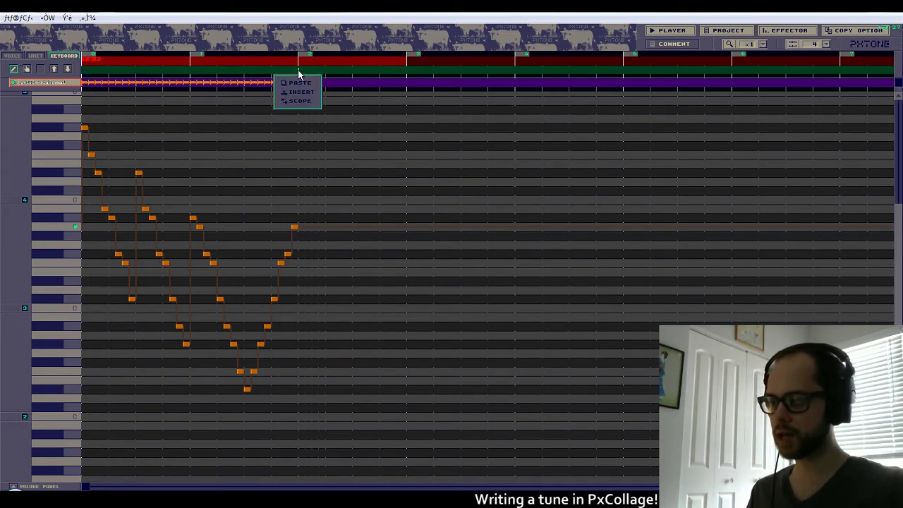
left_click(304, 84)
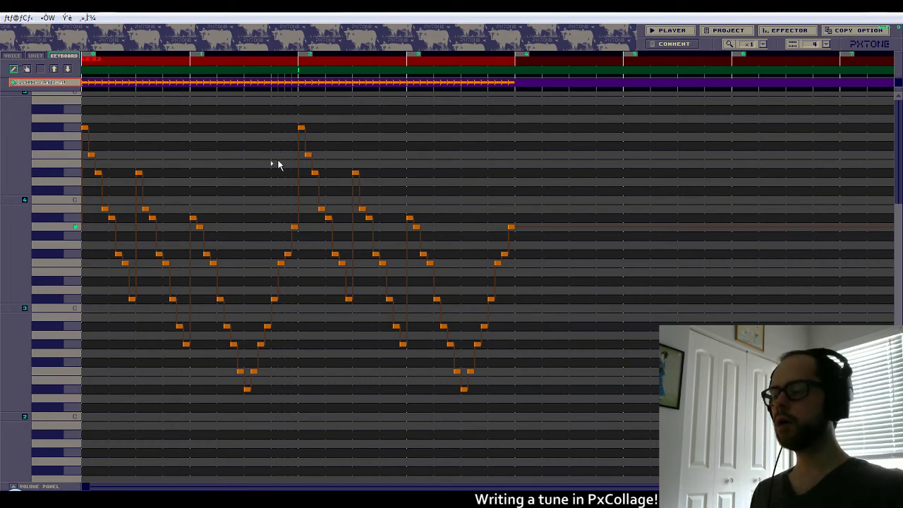
key("Delete")
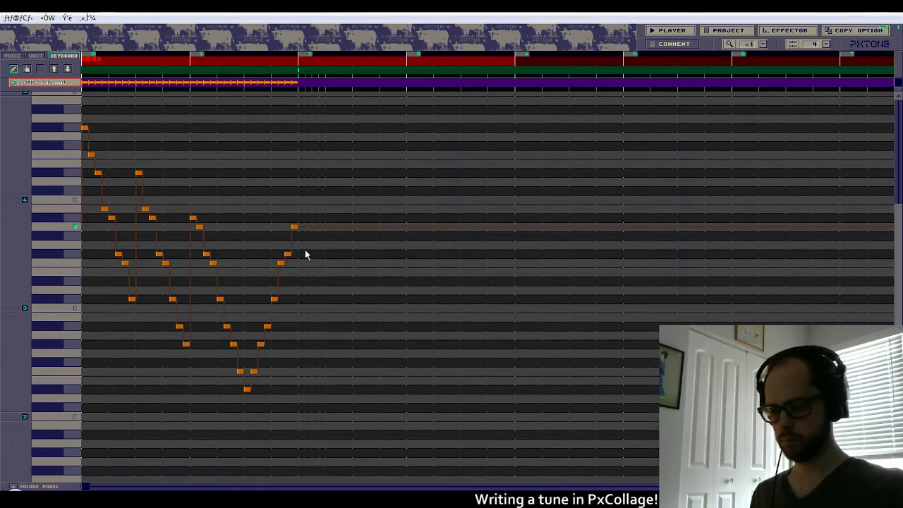
Audition low pitches for the start of measure 2 on the piano keyboard, including D#2, E2, F#2 and A#2.
left_click(65, 388)
left_click(71, 381)
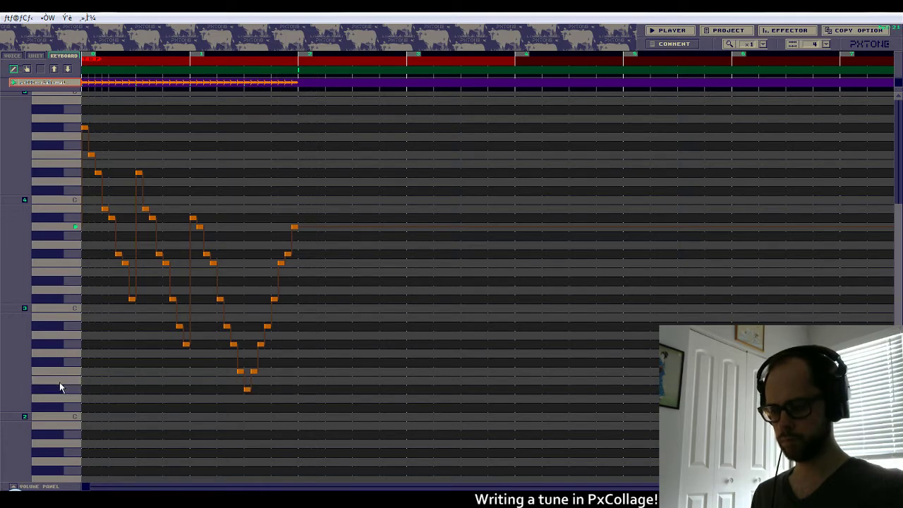
left_click(68, 363)
left_click(69, 325)
left_click(65, 381)
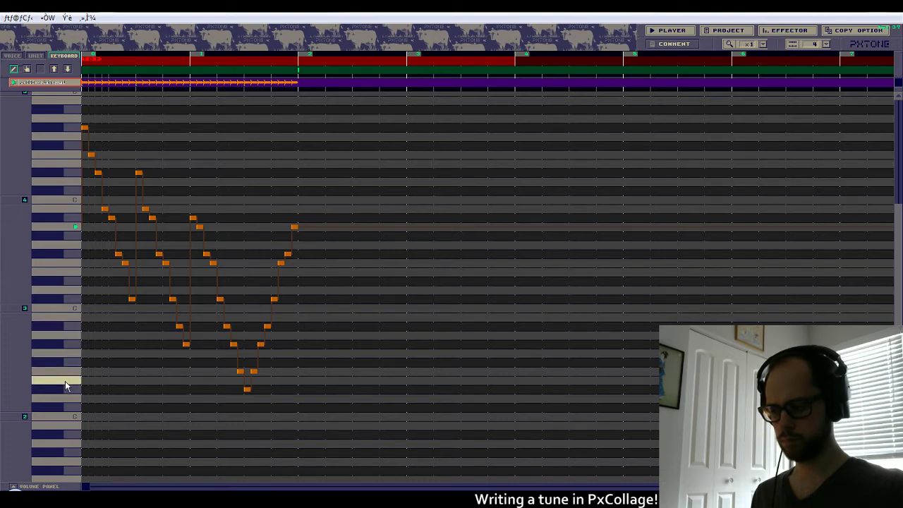
left_click(64, 357)
left_click(62, 384)
left_click(62, 238)
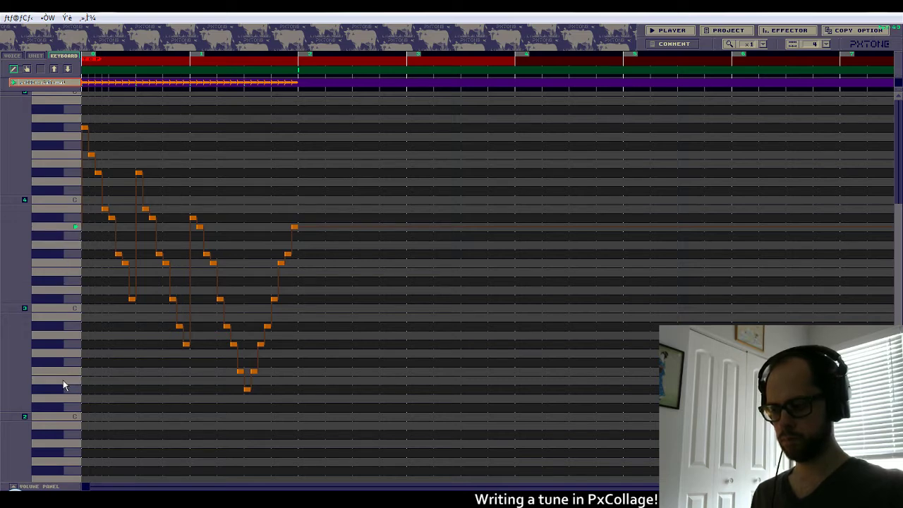
Place an eight-note ascending run in the first half of measure 2: E2, F#2, A#2, B2, C#3, D#3, F#3, G#3.
left_click(299, 380)
left_click(308, 362)
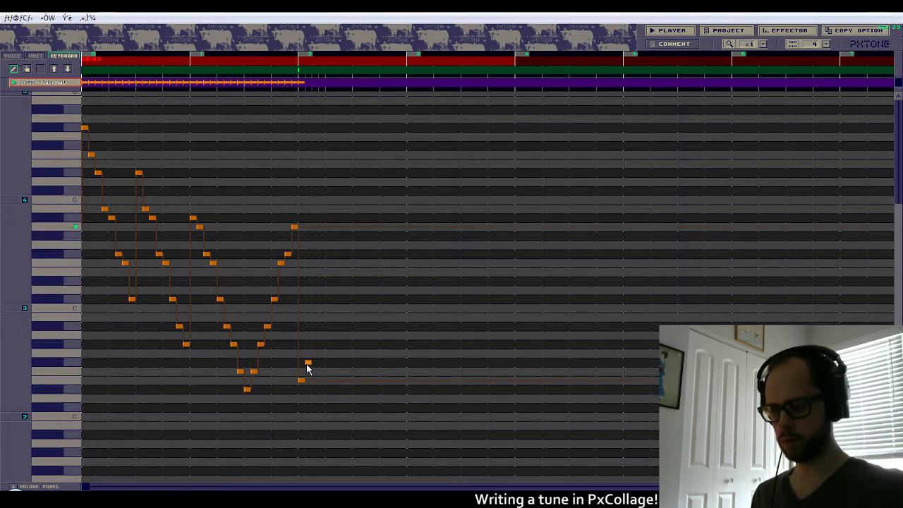
left_click(314, 326)
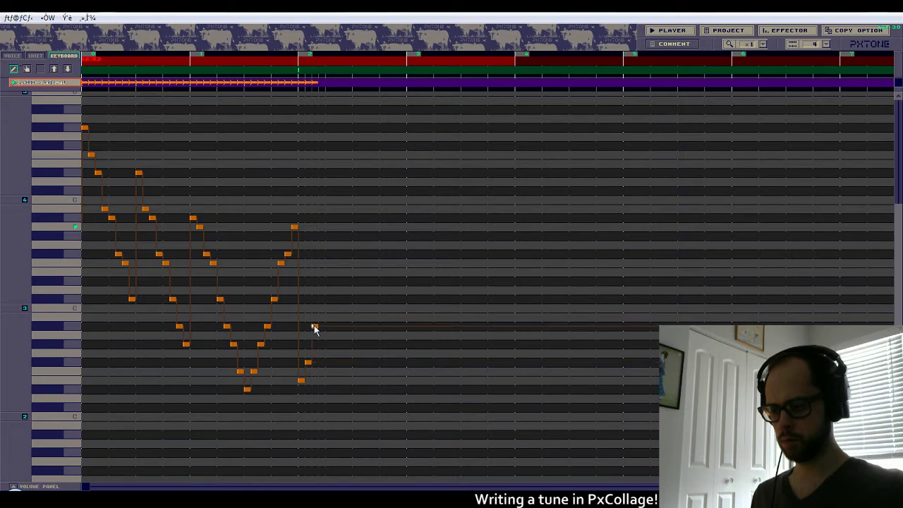
left_click(320, 316)
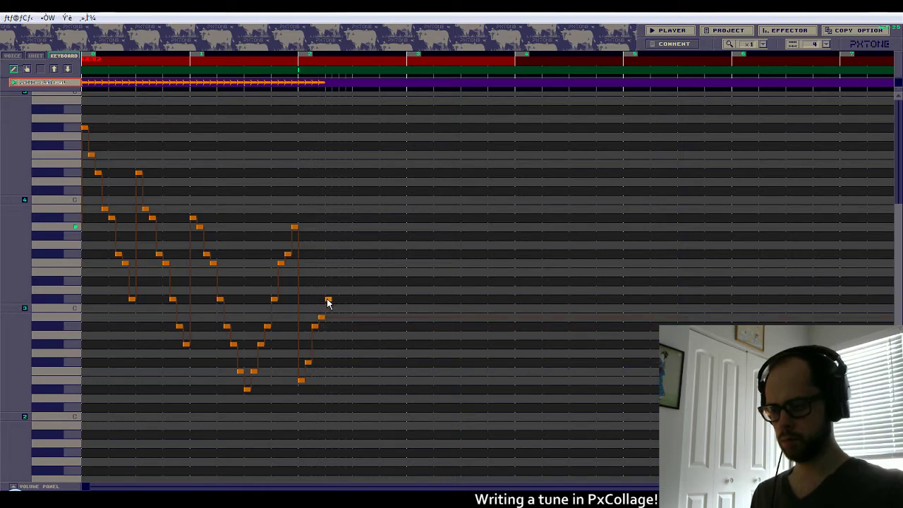
left_click(328, 299)
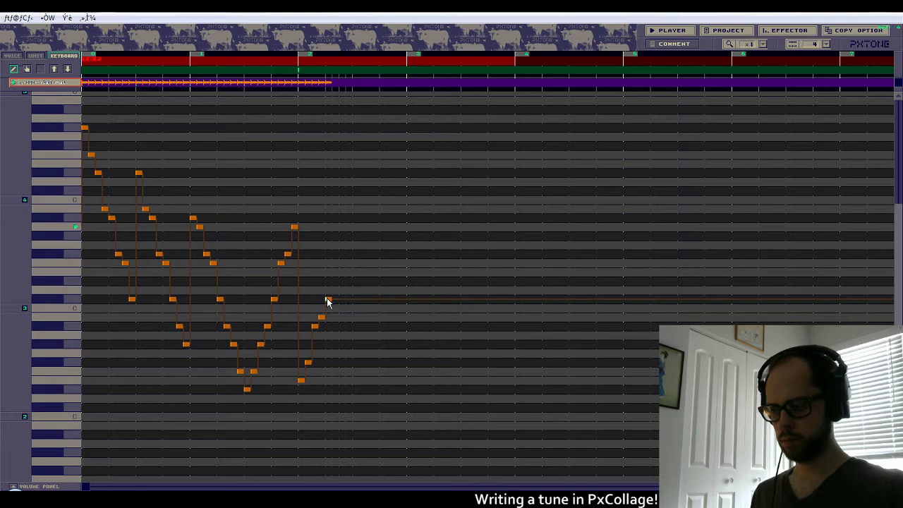
right_click(327, 301)
left_click(328, 284)
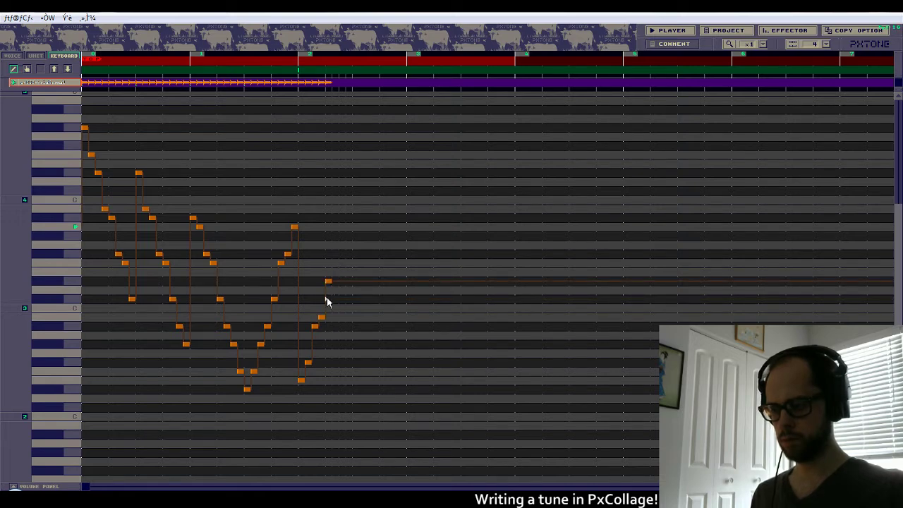
left_click(327, 299)
left_click(335, 281)
left_click(342, 254)
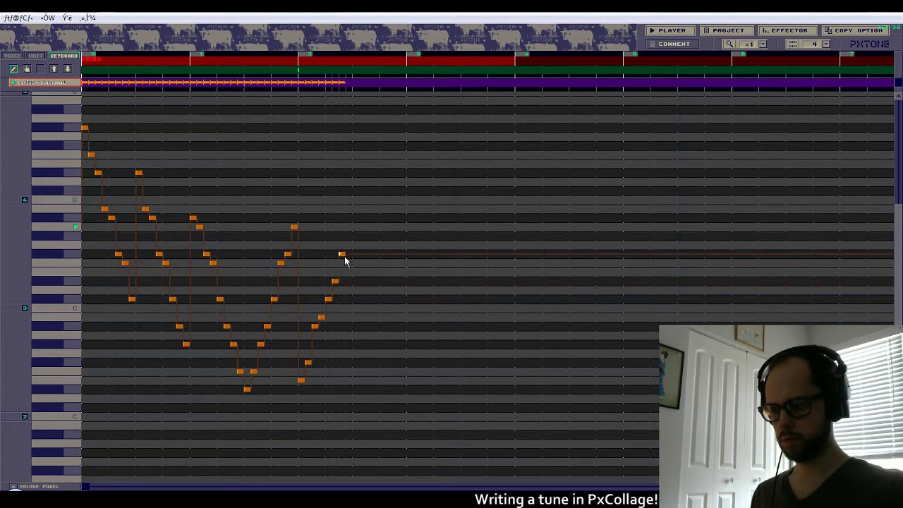
left_click(347, 237)
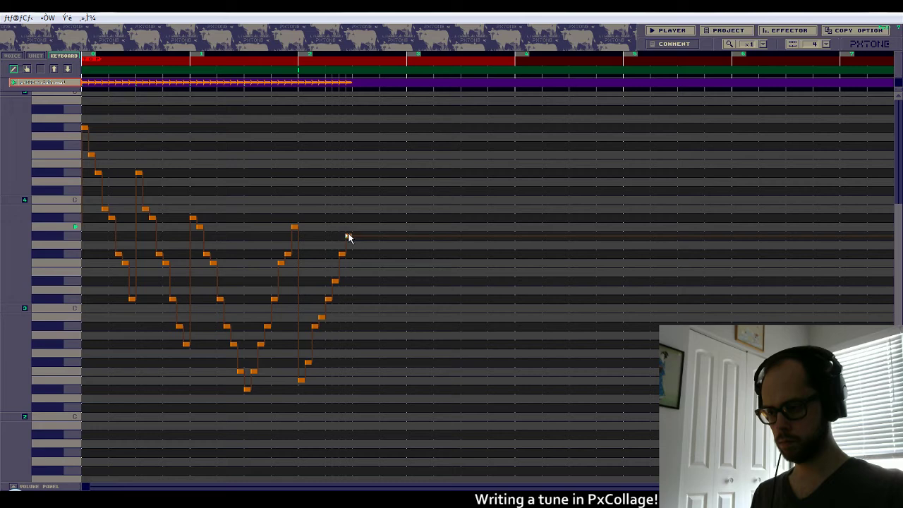
left_click(348, 236)
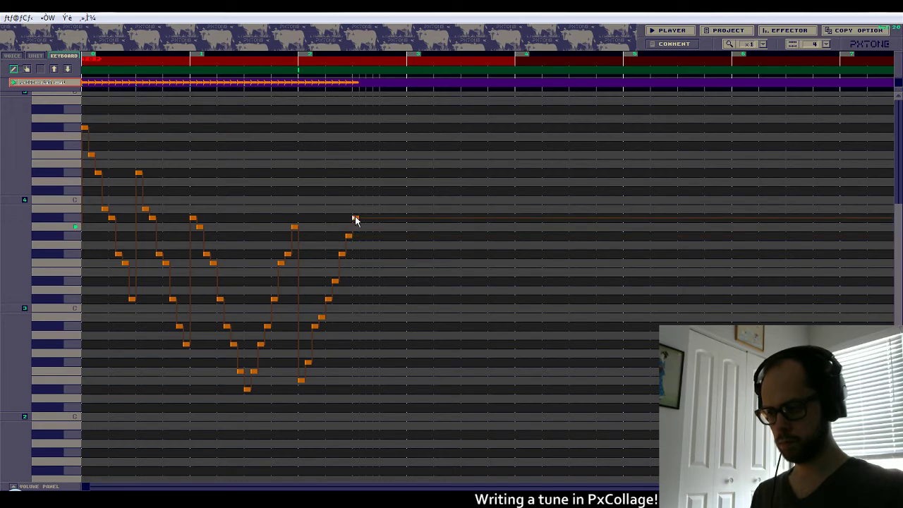
Try a descending run of A#3, A3, F3, E3 and C#3 in the second half of measure 2.
left_click(355, 218)
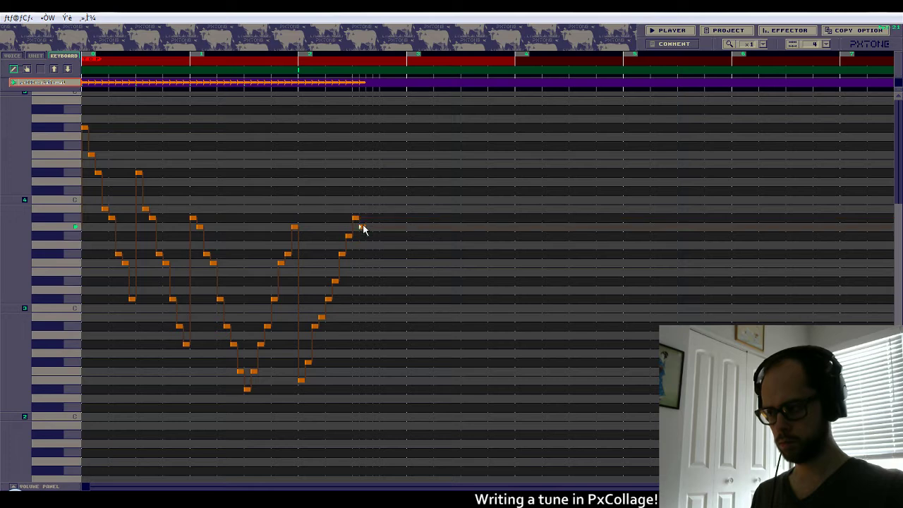
left_click(362, 226)
left_click(368, 254)
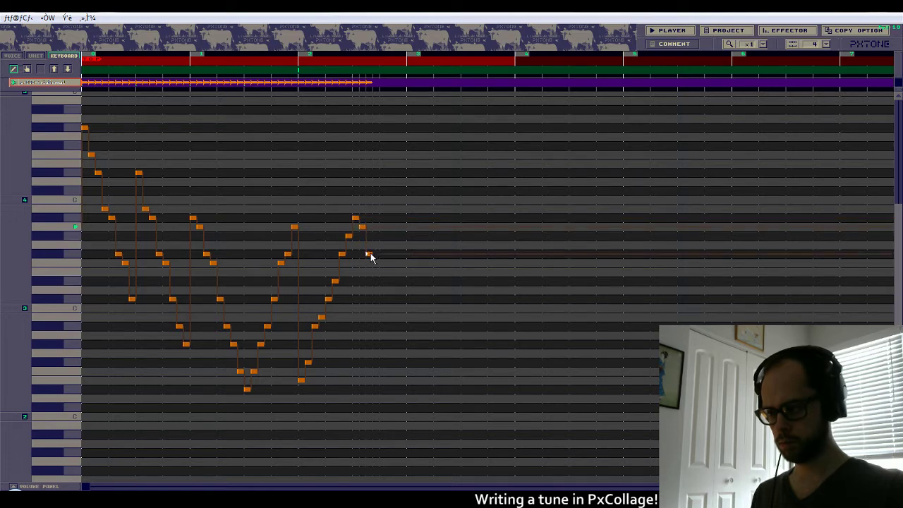
left_click(369, 262)
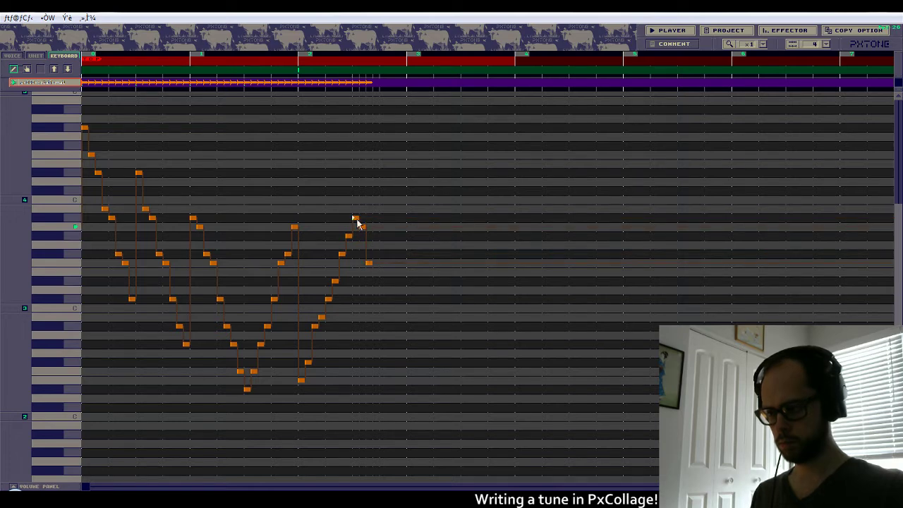
right_click(361, 227)
left_click(361, 226)
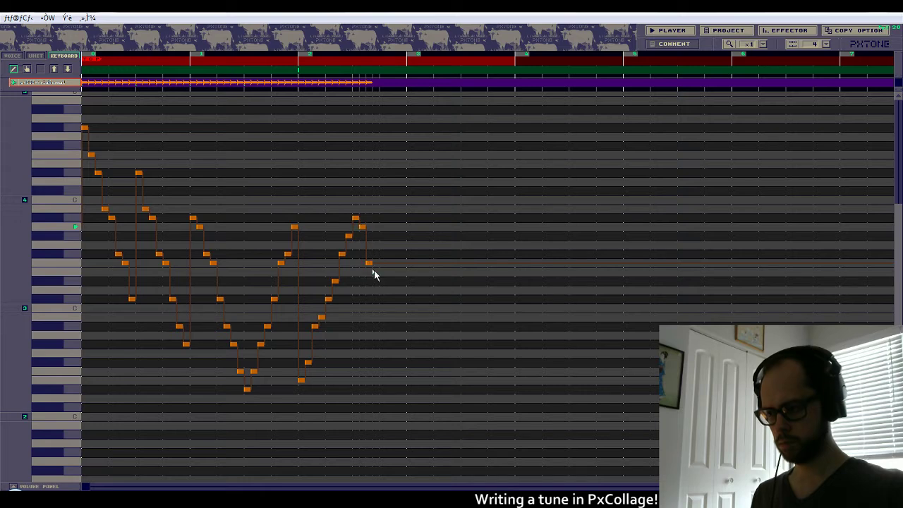
left_click(374, 272)
left_click(382, 299)
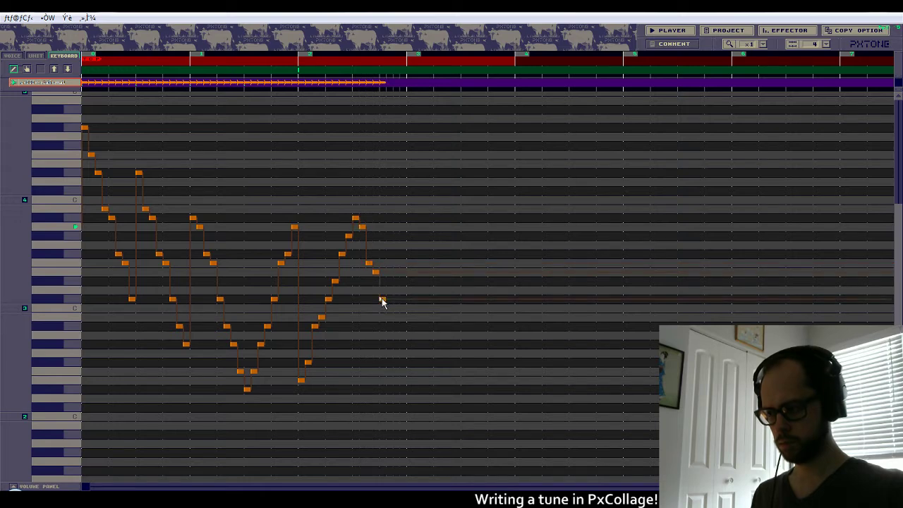
Remove the five trial notes after the G#3 in the middle of measure 2.
right_click(382, 299)
right_click(375, 271)
right_click(369, 262)
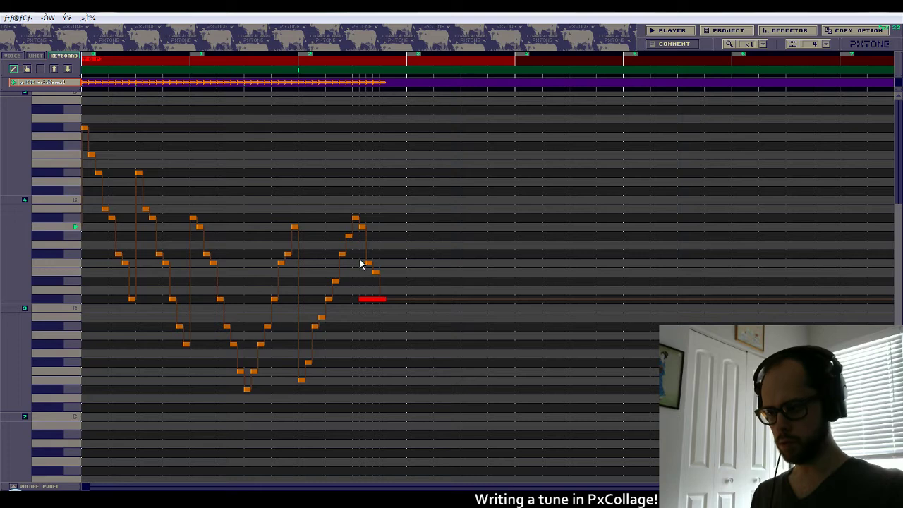
right_click(362, 226)
right_click(356, 219)
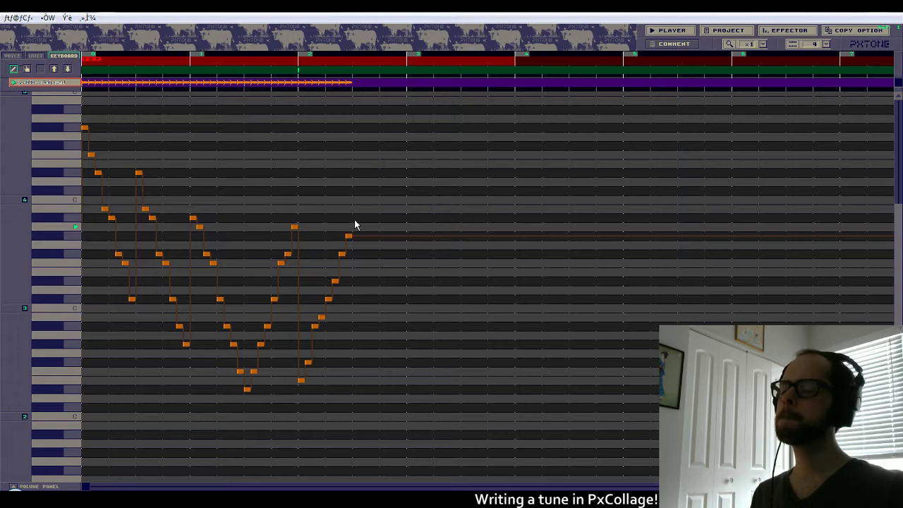
Fill the second half of measure 2 with A#3, G#3, F#3, D#3, C#3, D#3, F#3 and C#4.
left_click(354, 221)
left_click(353, 218)
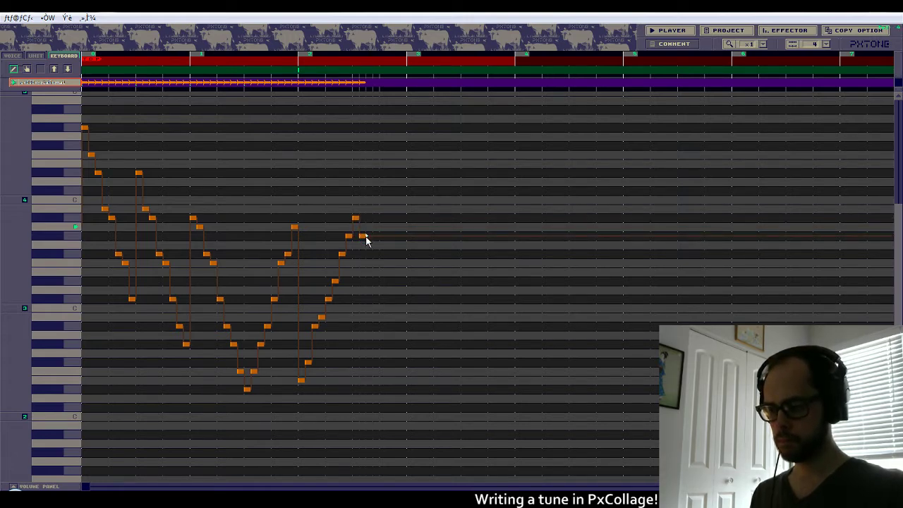
left_click(369, 254)
left_click(375, 281)
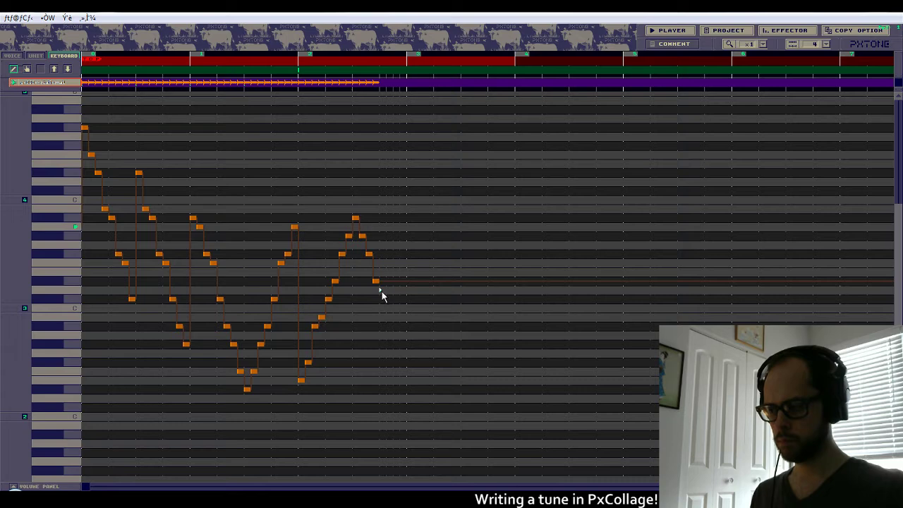
left_click(383, 299)
left_click(389, 281)
left_click(395, 254)
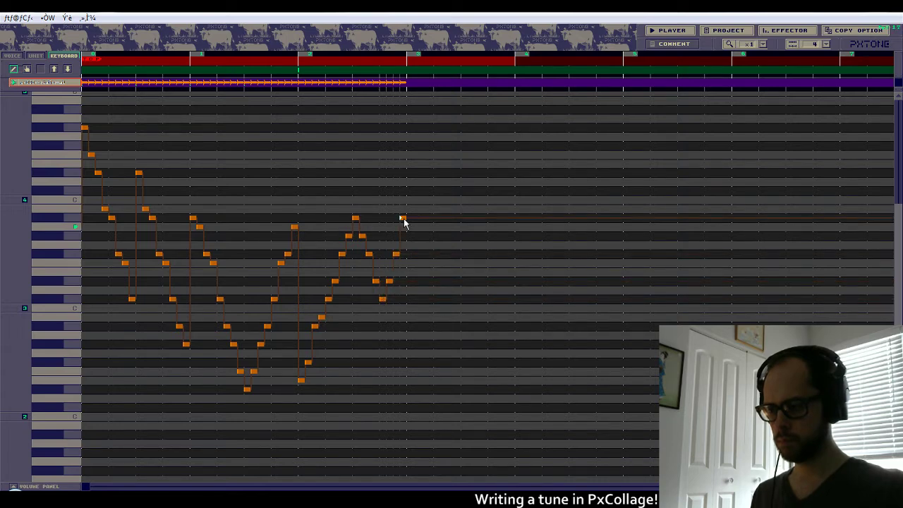
left_click(401, 191)
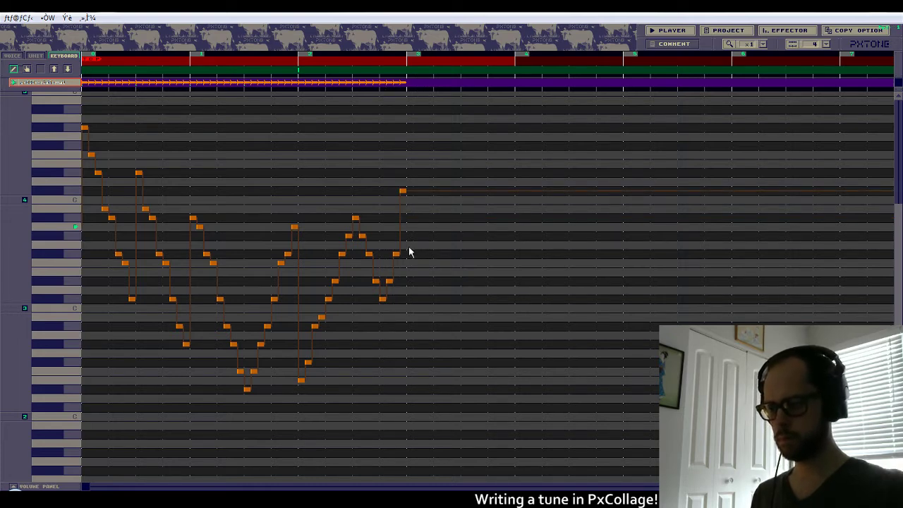
Try B3, followed by A#3 and G#3, as the opening notes of measure 3 and remove them.
left_click(410, 210)
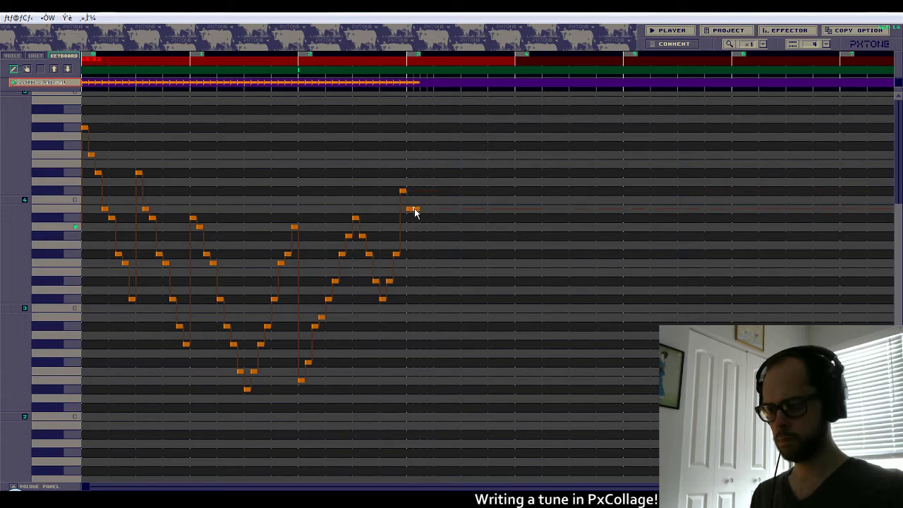
right_click(411, 209)
left_click(411, 220)
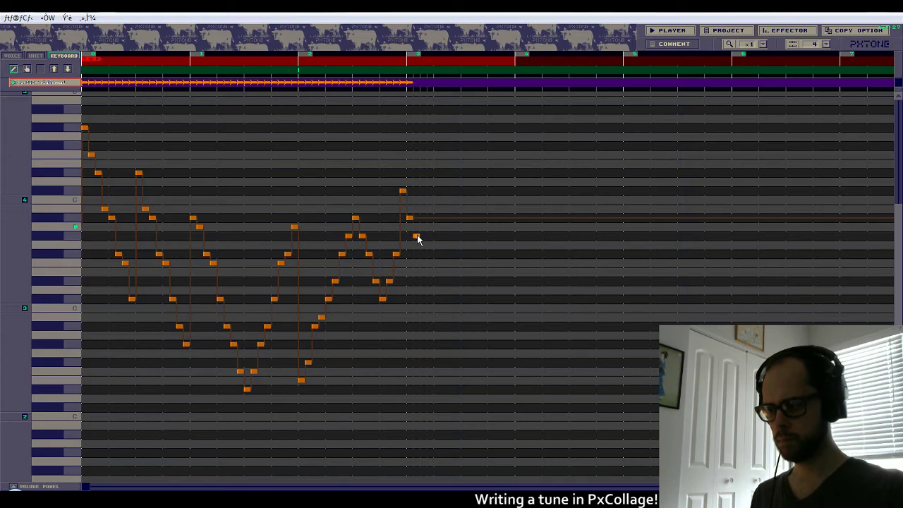
left_click(417, 235)
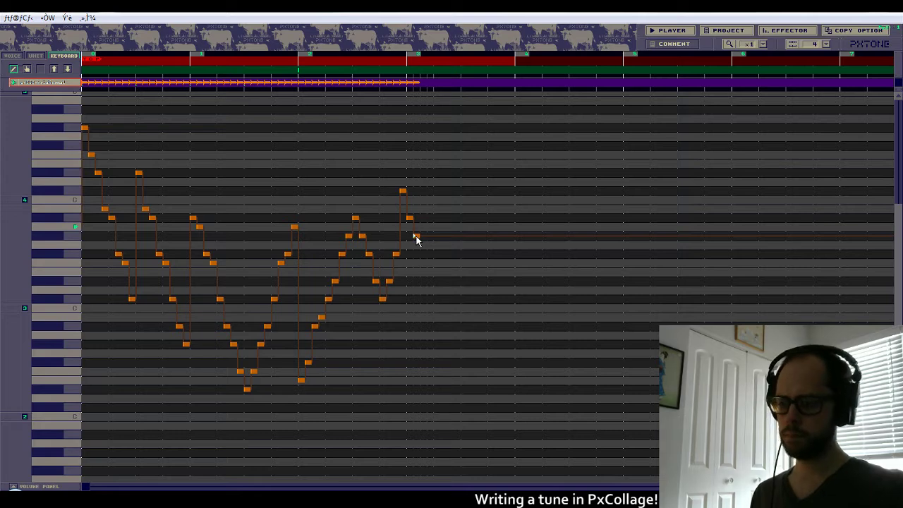
right_click(415, 236)
right_click(410, 219)
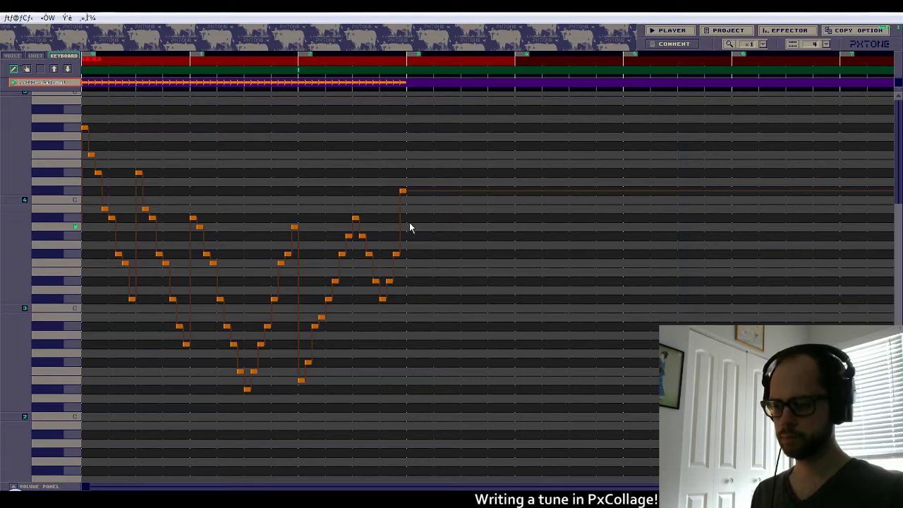
Place A#3 and G#3 as the first two notes of measure 3.
left_click(409, 218)
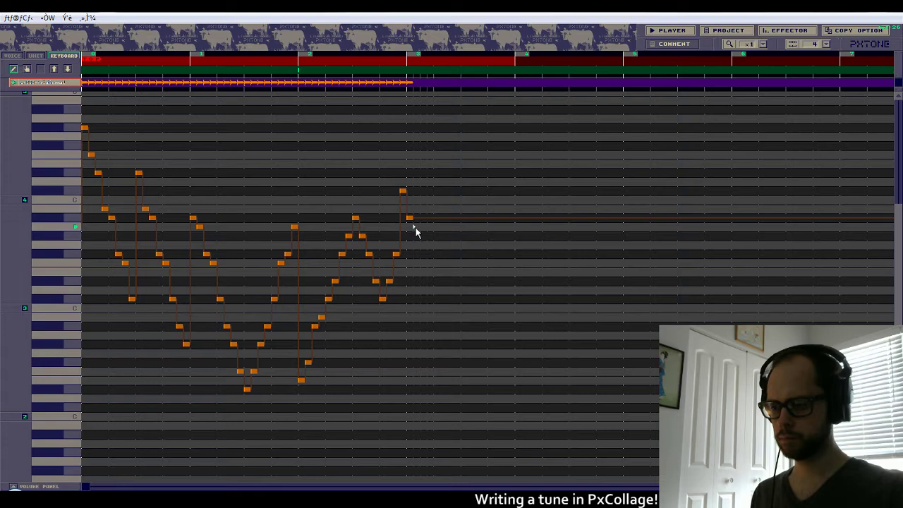
left_click(415, 227)
left_click(416, 237)
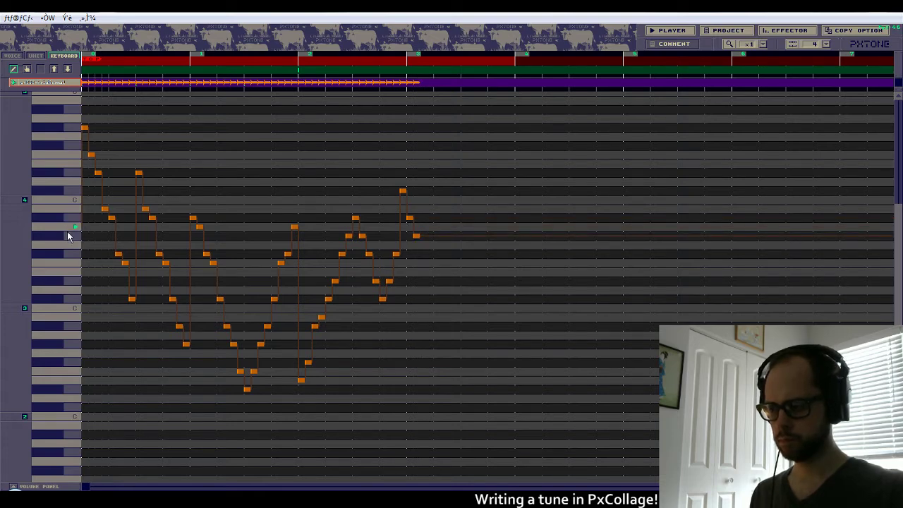
Audition pitches for continuing measure 3 on the piano keyboard, including A#3, D#3, E3 and C#3.
left_click(69, 220)
left_click(70, 232)
left_click(70, 218)
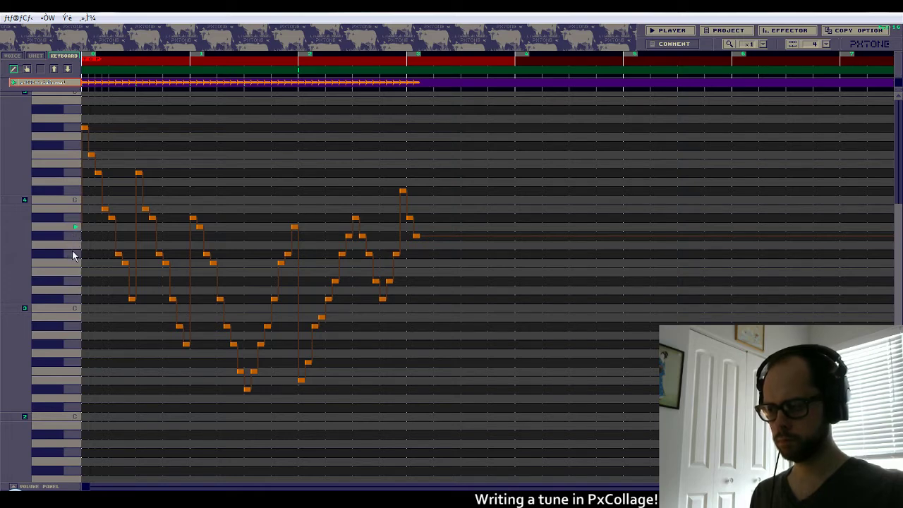
left_click(69, 281)
left_click(68, 297)
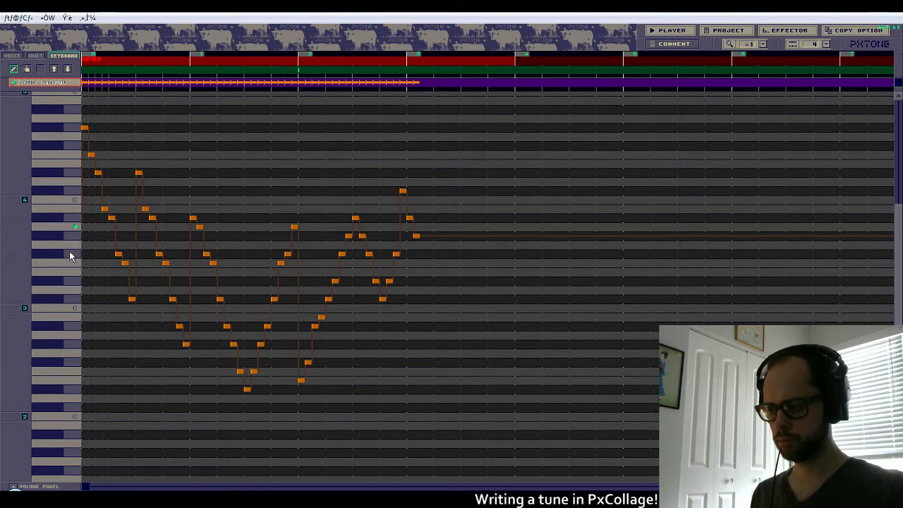
left_click(63, 295)
left_click(65, 271)
left_click(64, 218)
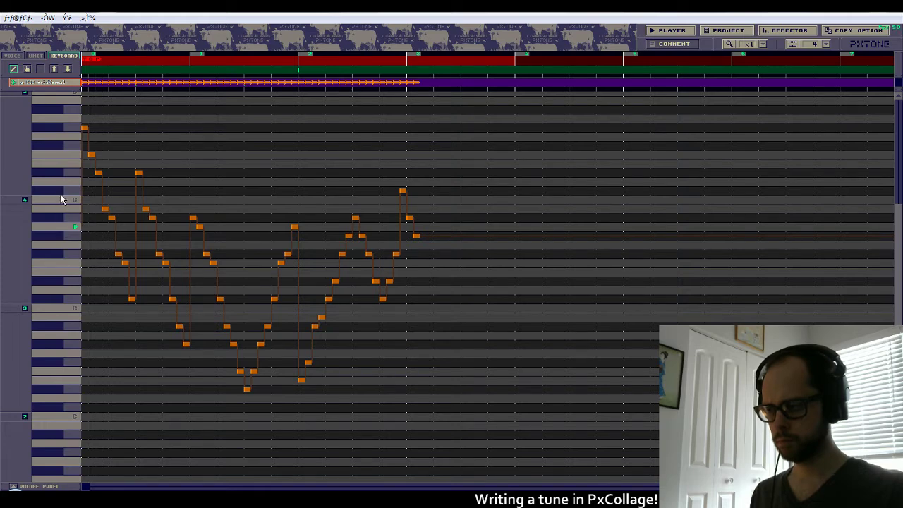
left_click(63, 132)
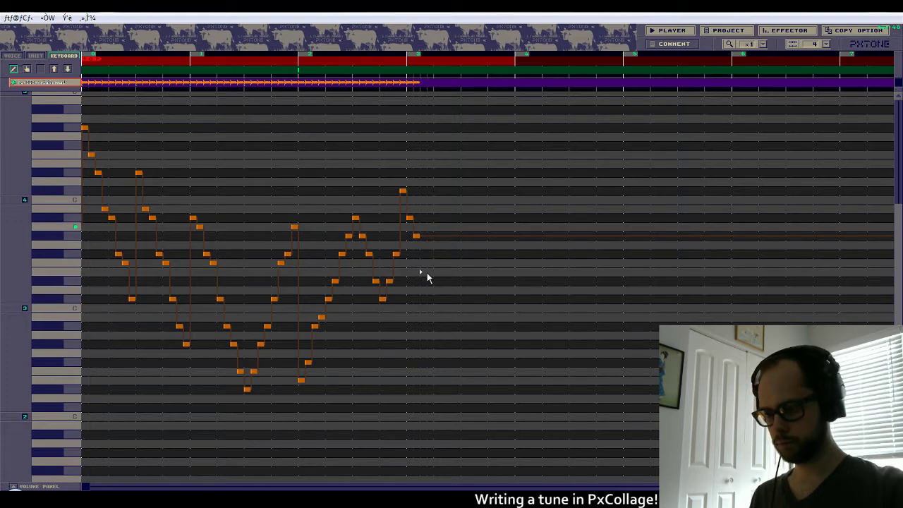
Try continuing measure 3 with C#3, D#3, F3, D#3, C#3, A#2 and G#2.
left_click(422, 299)
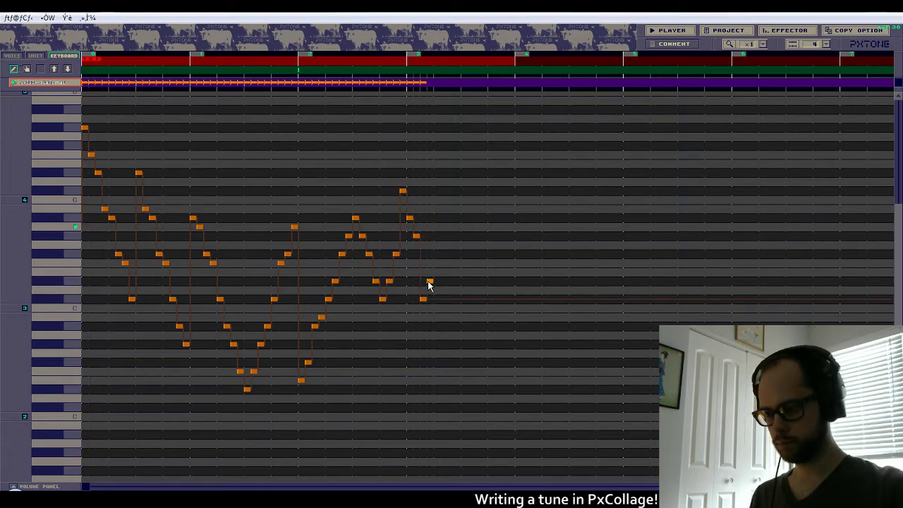
left_click(428, 281)
left_click(435, 263)
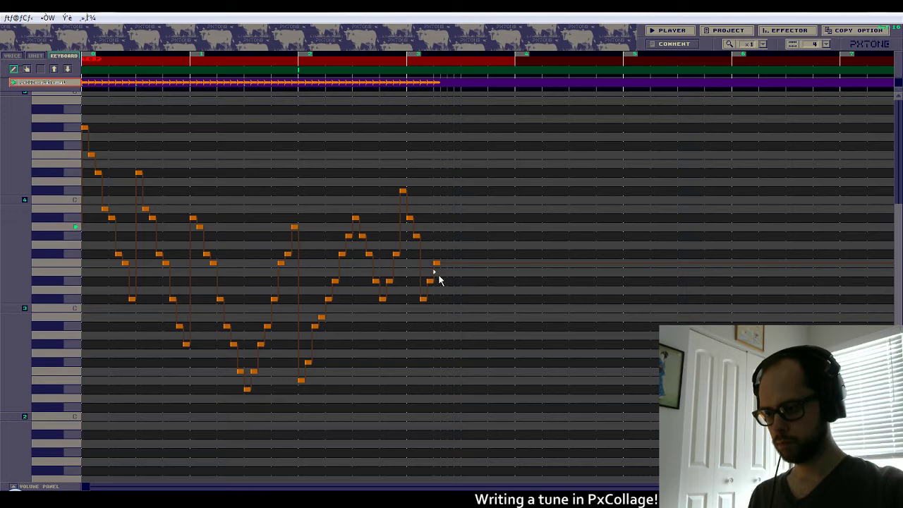
left_click(442, 281)
left_click(449, 299)
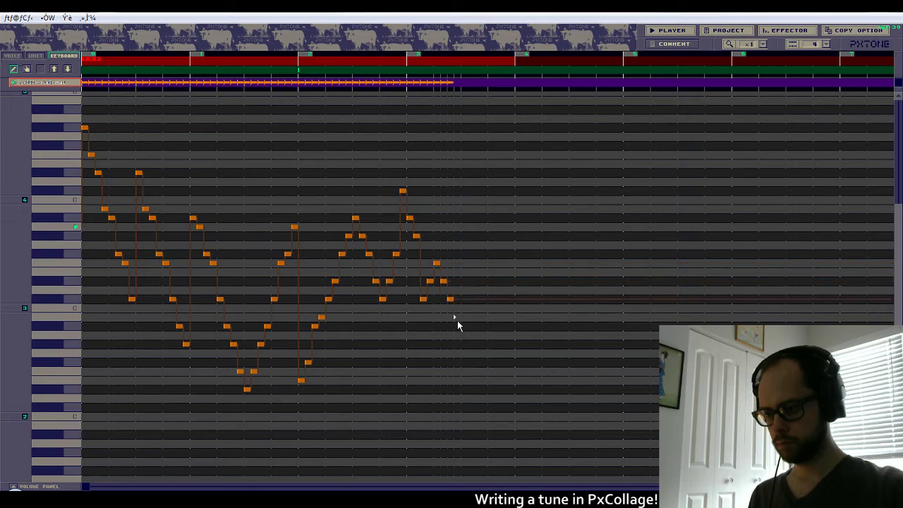
left_click(455, 326)
left_click(464, 343)
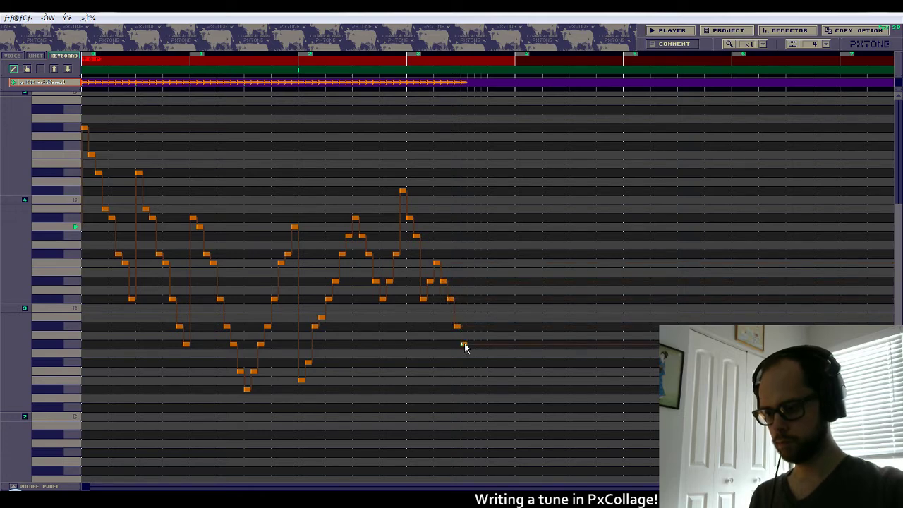
Try ending measure 3 with ascending A#2, C#3, D#3, F#3, A#3, D#4 and A#4, and erase every note after its opening G#3.
left_click(470, 326)
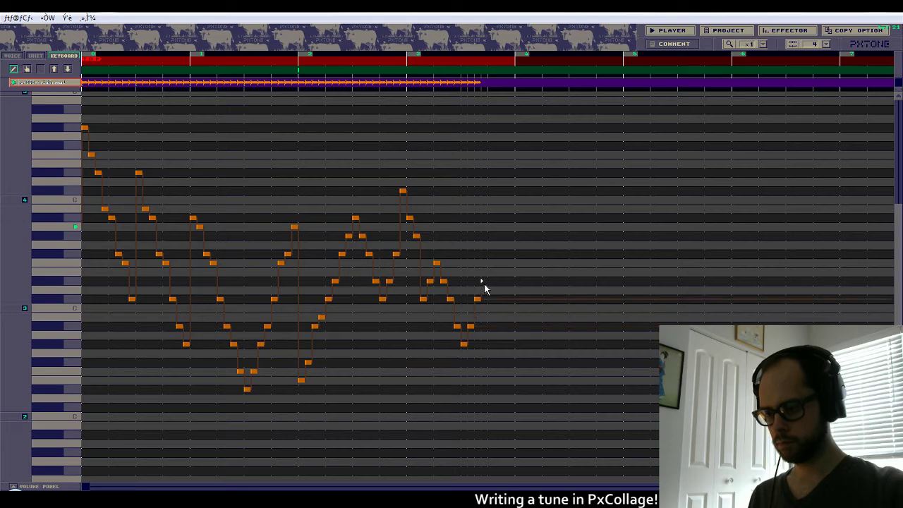
left_click(484, 282)
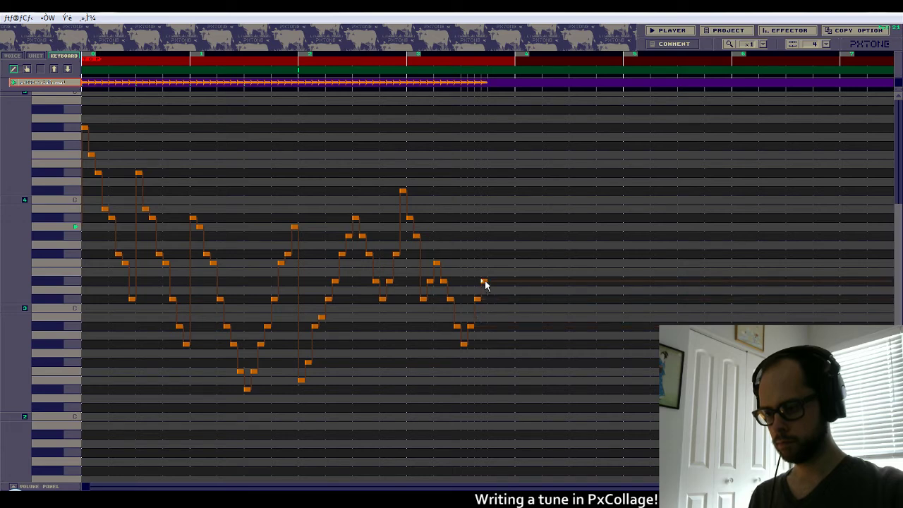
left_click(496, 218)
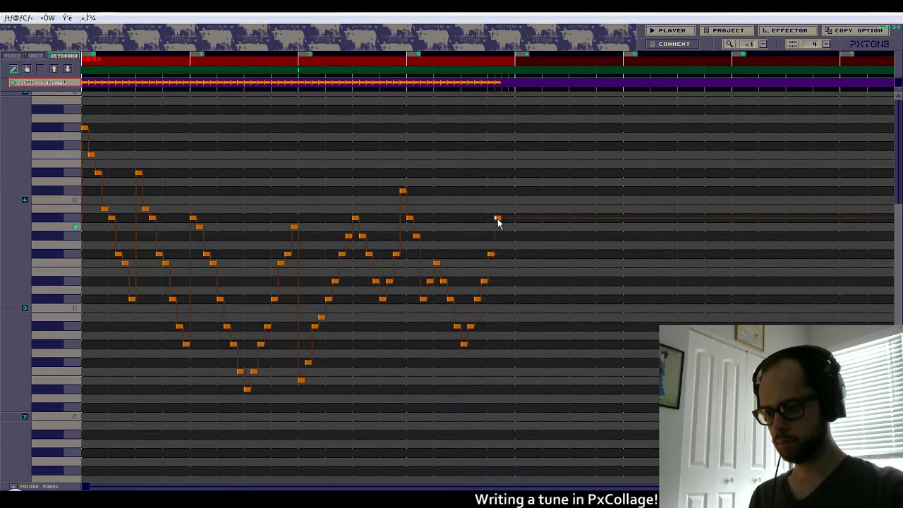
left_click(504, 173)
left_click(511, 110)
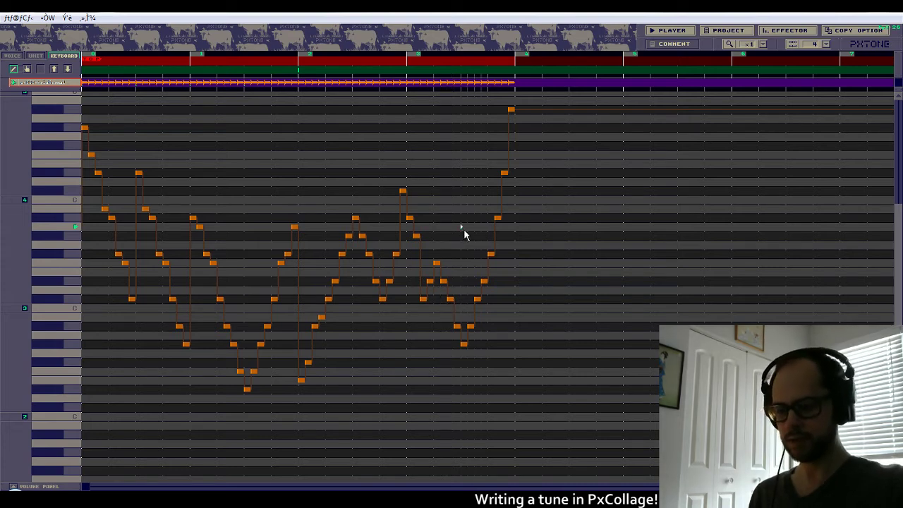
left_click_drag(503, 110, 426, 113)
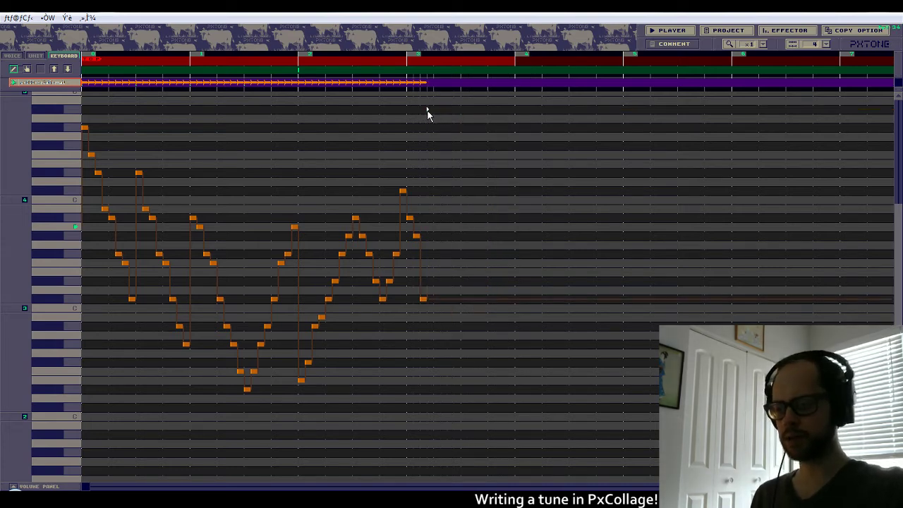
right_click(423, 301)
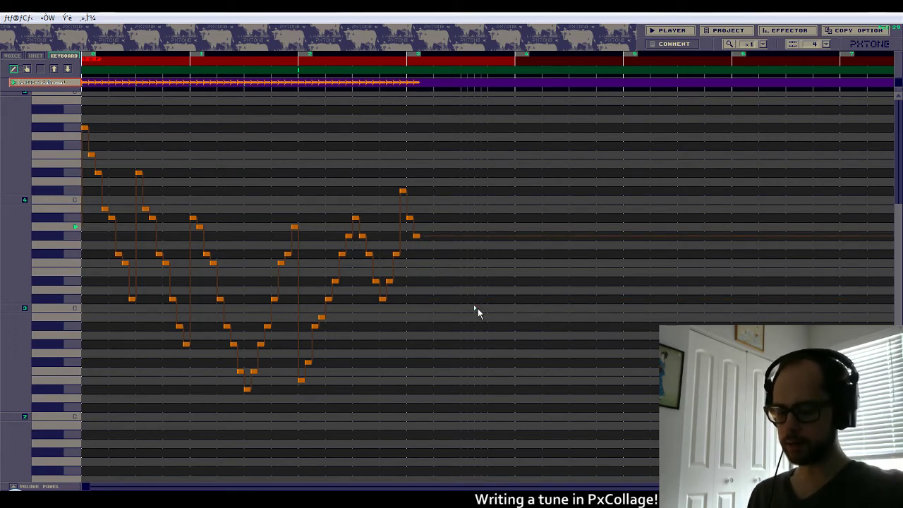
Place F#3 and F3 as the third and fourth notes of measure 3.
scroll(465, 300, "down", 1)
scroll(453, 294, "up", 2)
scroll(453, 294, "down", 2)
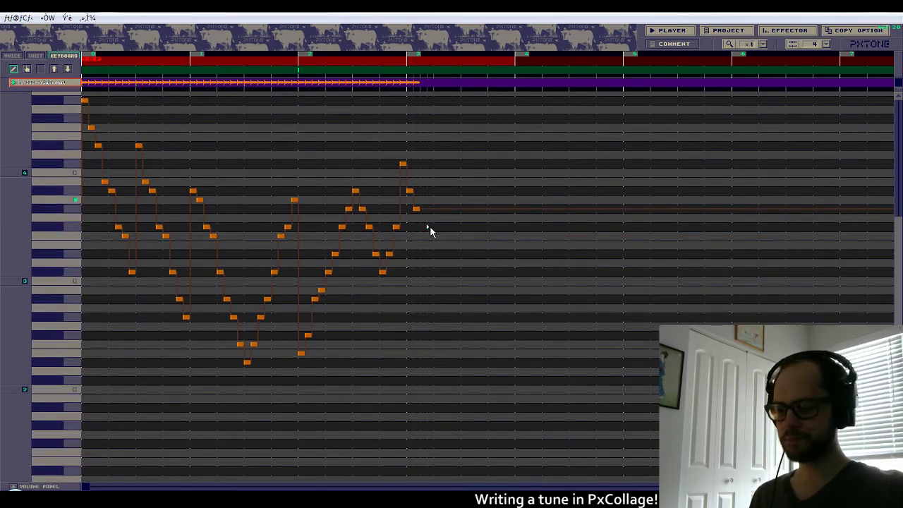
scroll(417, 233, "up", 1)
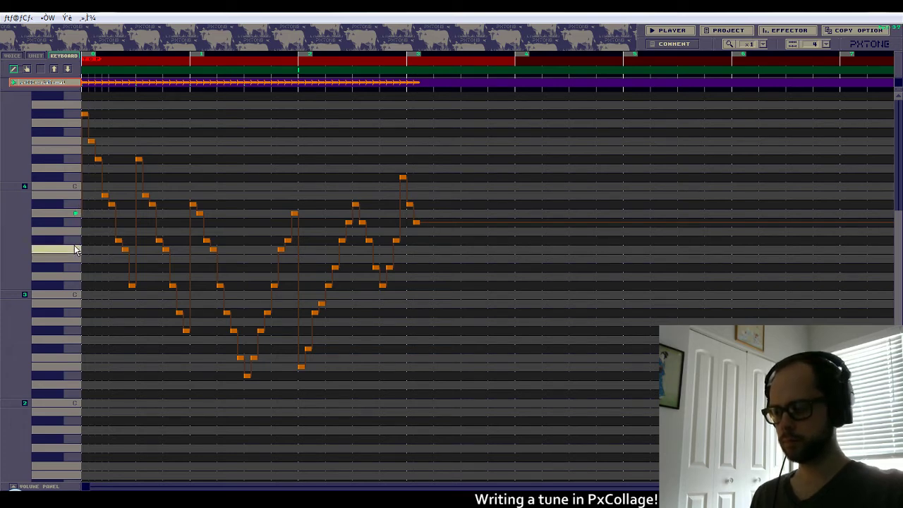
left_click(423, 240)
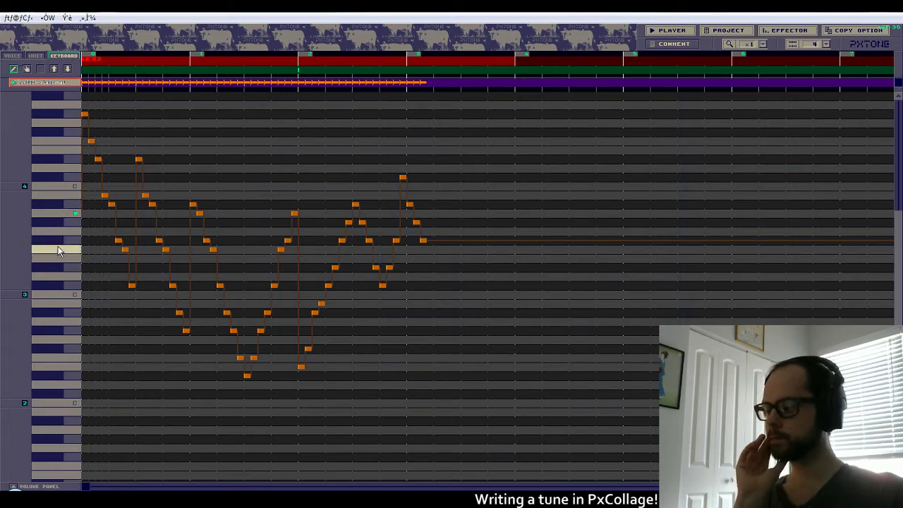
left_click(429, 248)
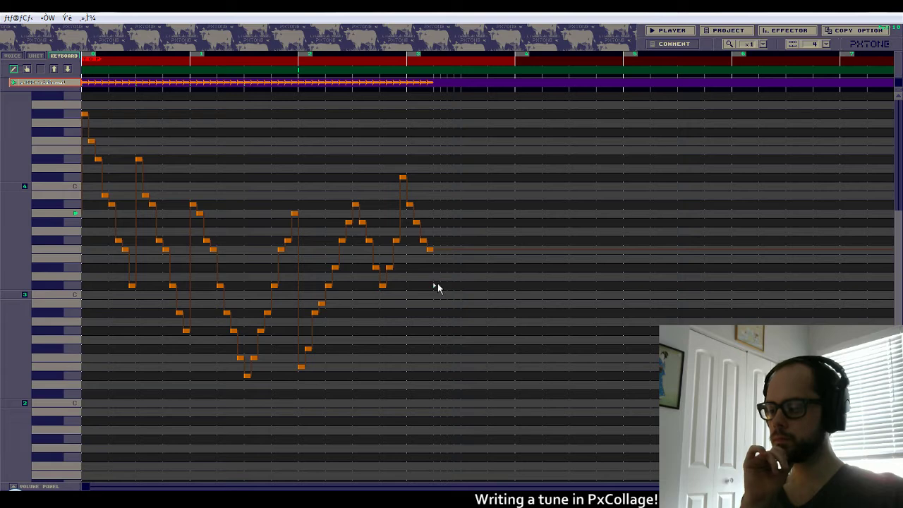
Try C#3, D#3, F#3, A#3 and G#3 as the fifth to ninth notes of measure 3.
left_click(437, 285)
left_click(443, 267)
left_click(450, 249)
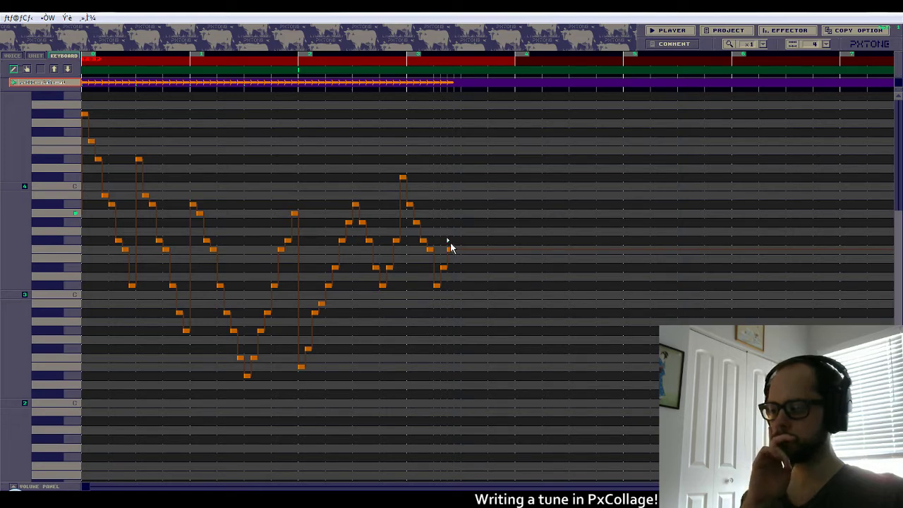
left_click(450, 242)
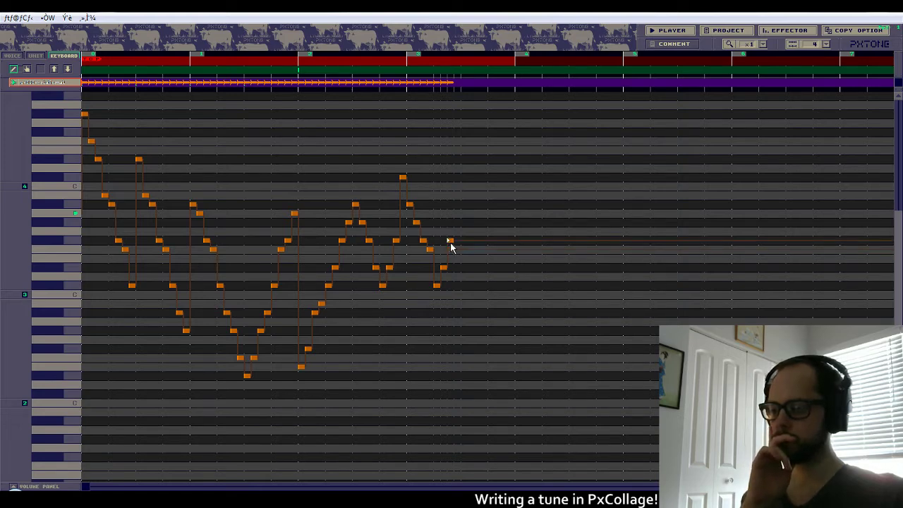
left_click(457, 206)
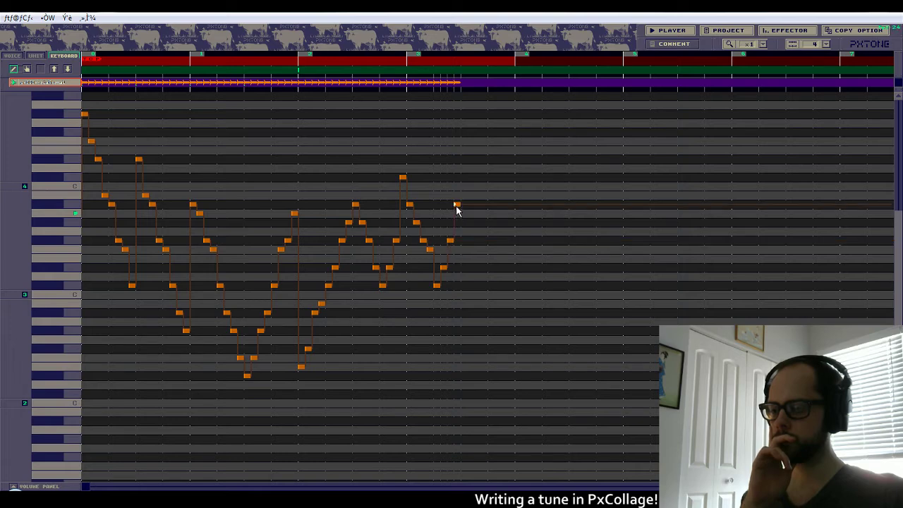
left_click(462, 223)
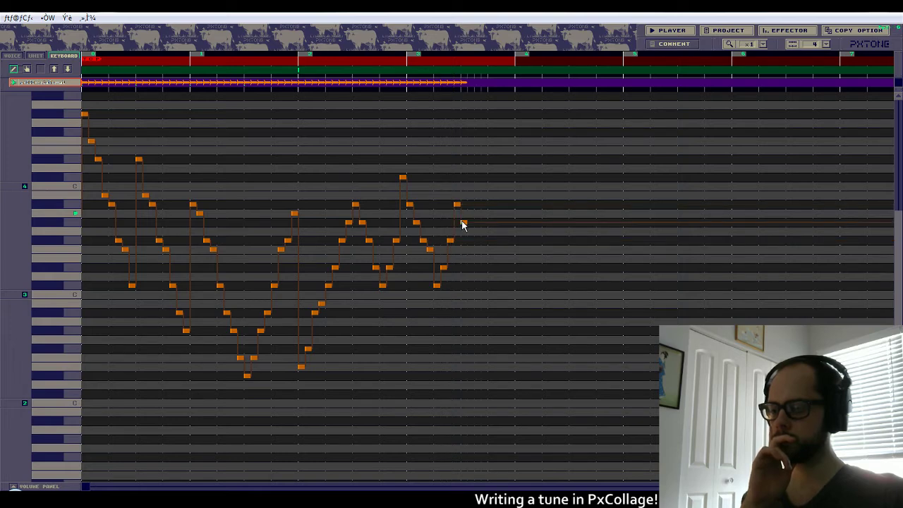
Try A#3, C#4, D#4, C#4 and D#4 as the tenth to fourteenth notes of measure 3.
left_click(468, 205)
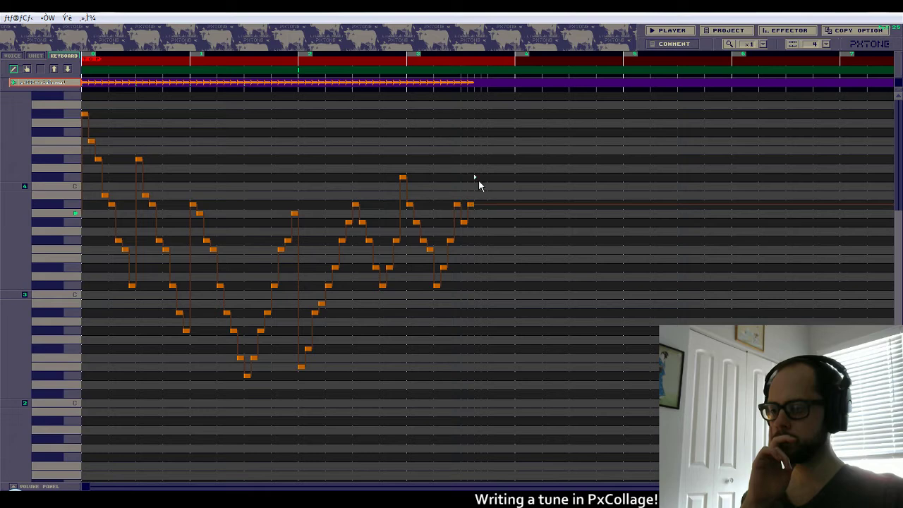
left_click(477, 177)
left_click(484, 160)
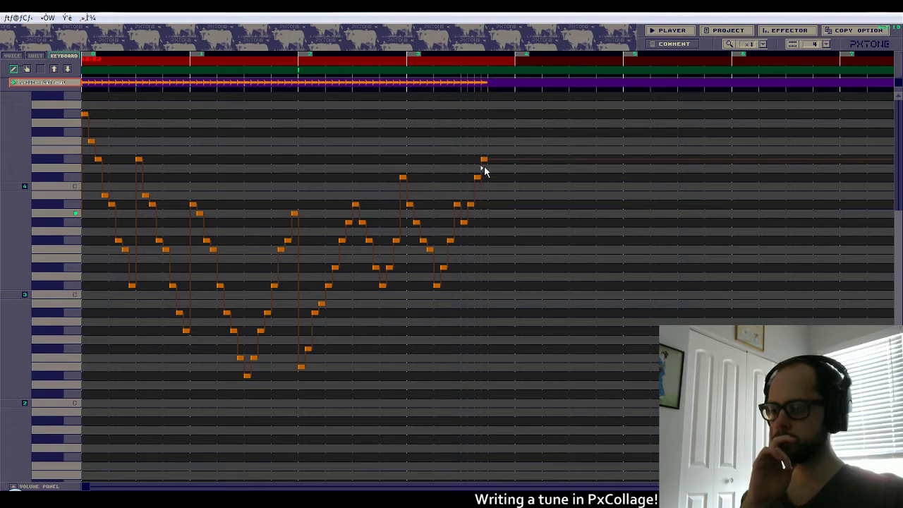
left_click(489, 177)
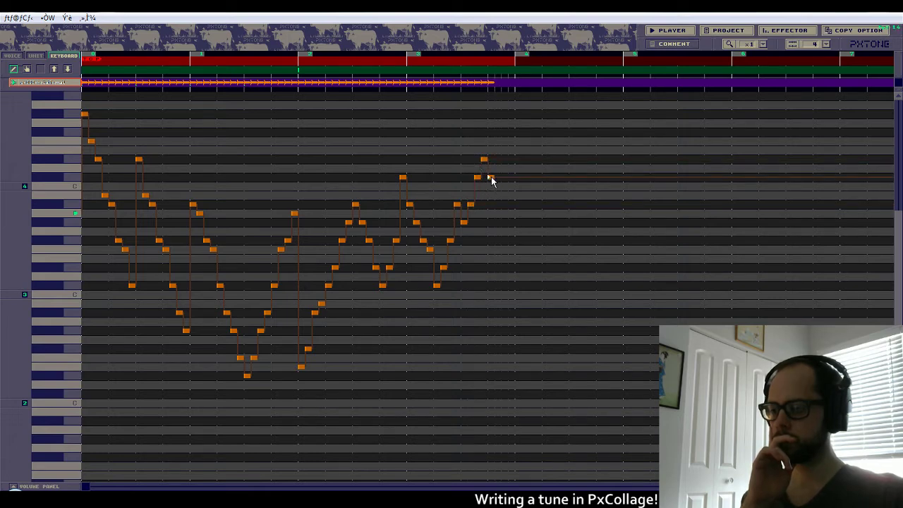
left_click(498, 158)
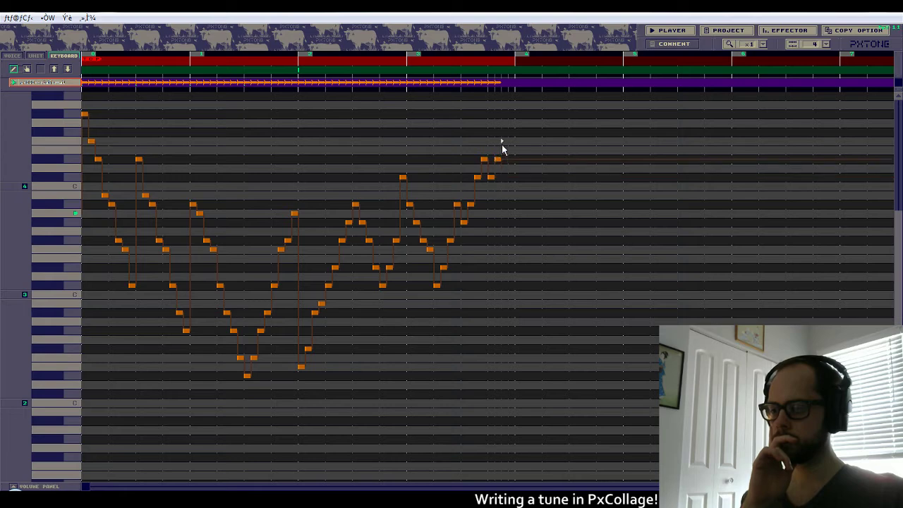
End measure 3 with F#4 and A#4 as its last two notes.
left_click(503, 141)
left_click_drag(505, 136, 506, 132)
scroll(509, 127, "up", 1)
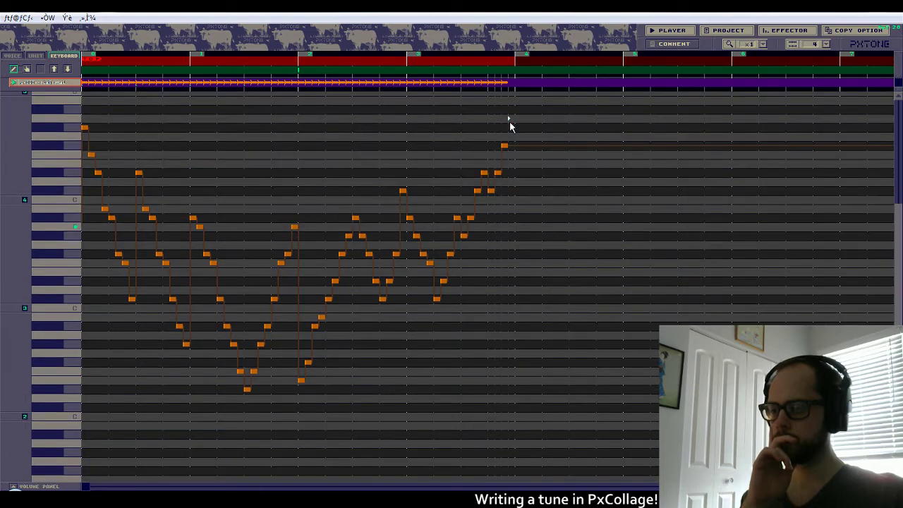
left_click(510, 110)
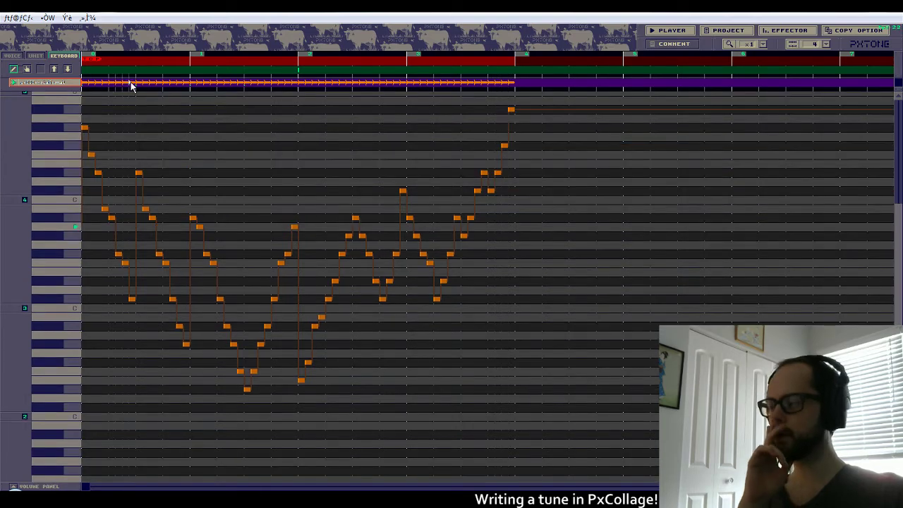
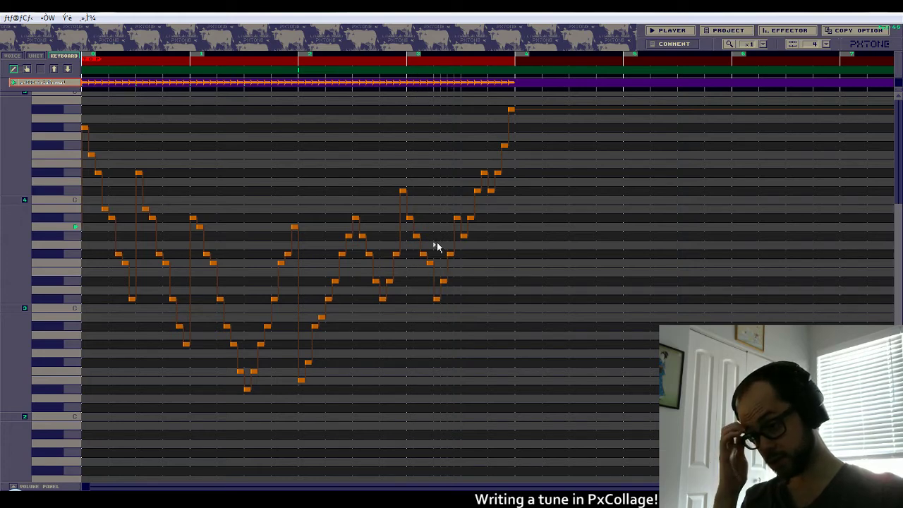
Try replacing the fifth to eleventh notes of measure 3 with A#3, F#3, D#3, B2, G#2, D#3 and A#3.
left_click(435, 218)
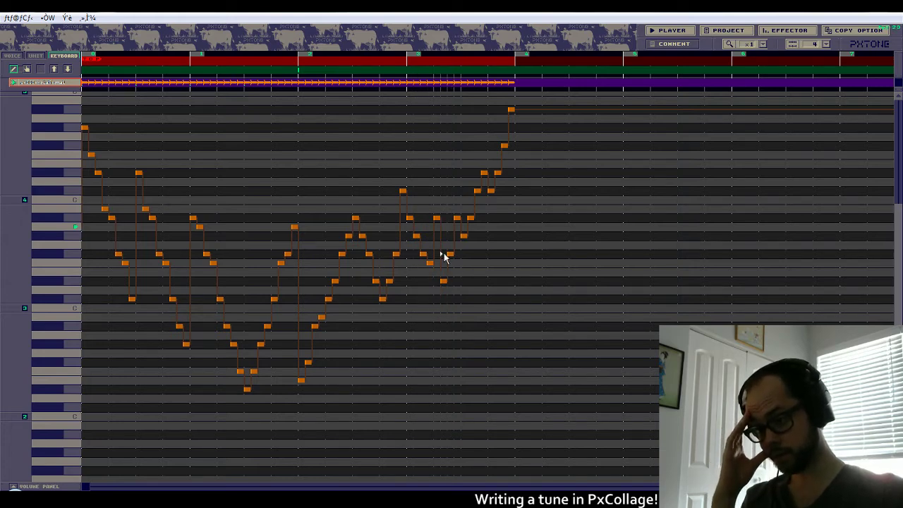
left_click(444, 255)
left_click(451, 282)
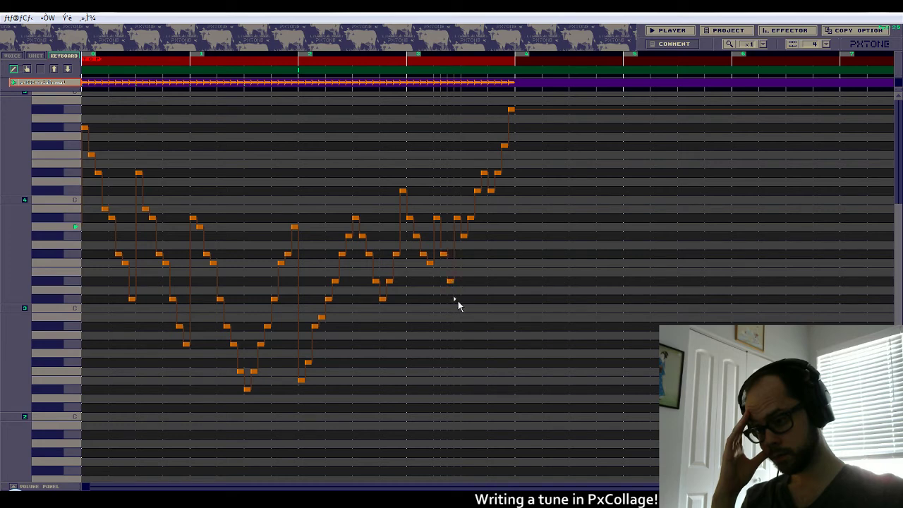
left_click(456, 317)
left_click(463, 344)
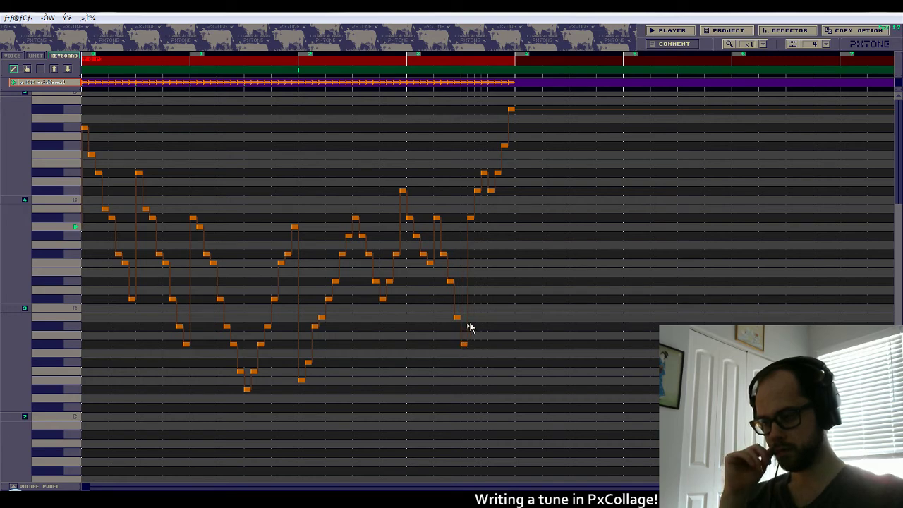
left_click(469, 282)
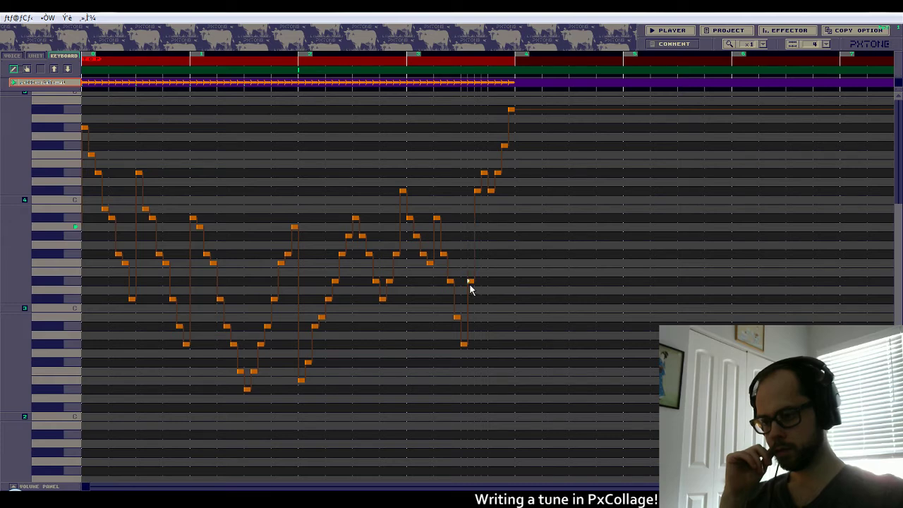
left_click(476, 219)
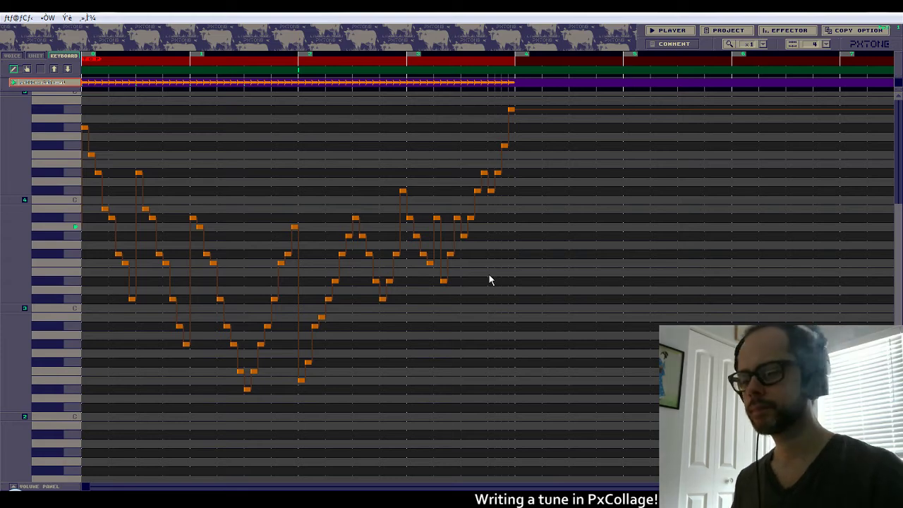
Replace the fifth to ninth notes of measure 3 with descending G#3, F#3, F3, C#3 and A#2.
left_click(436, 245)
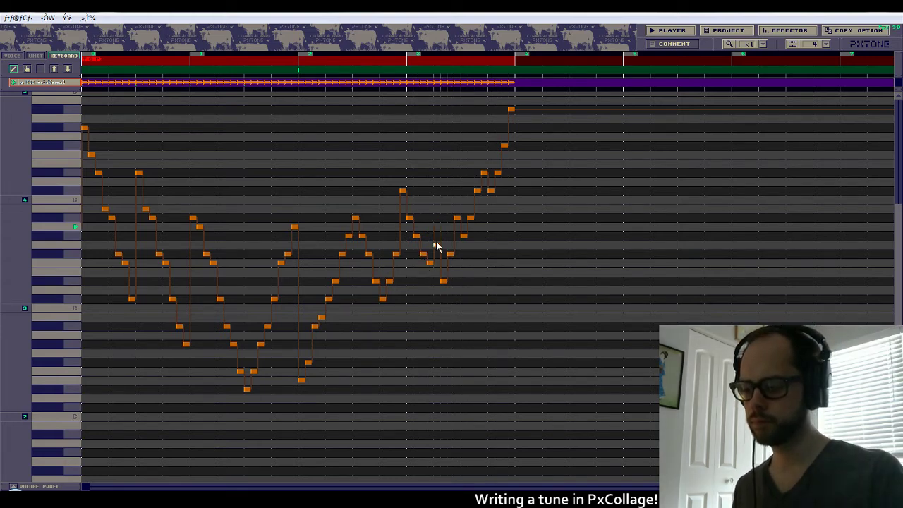
left_click(443, 252)
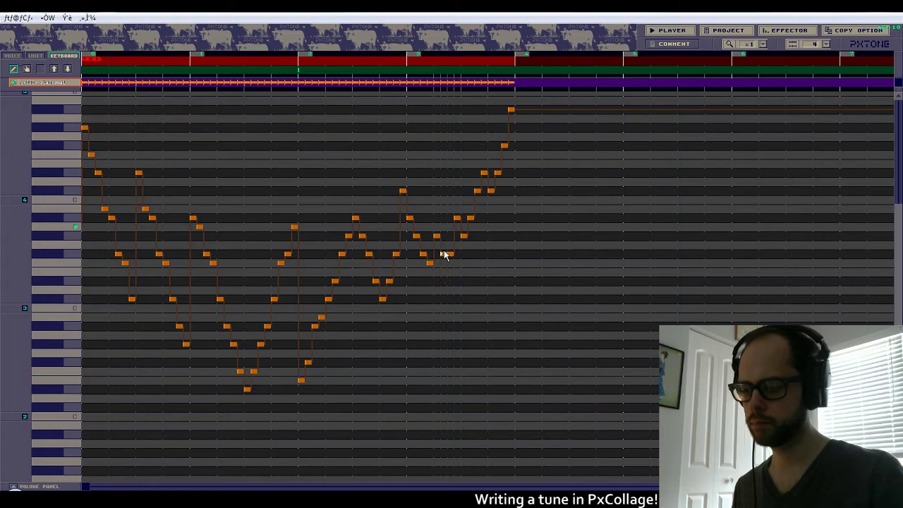
left_click(448, 265)
left_click(455, 281)
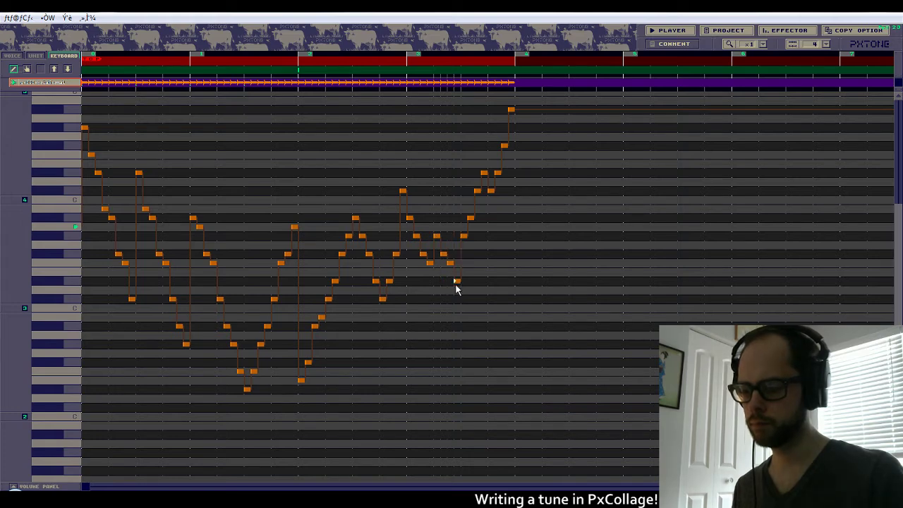
left_click(456, 299)
left_click(463, 327)
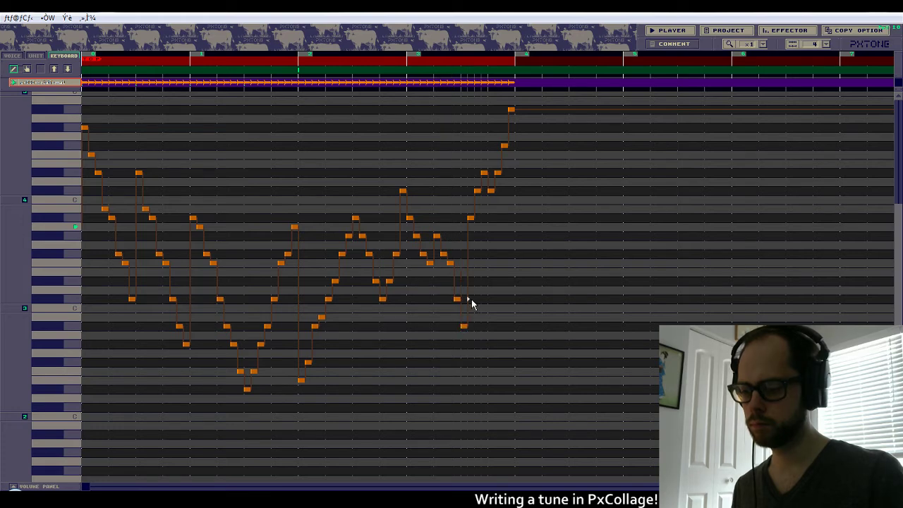
Replace the tenth to fourteenth notes of measure 3 with C#3, D#3, G#3, F#3 and C#4.
left_click(470, 299)
left_click(477, 263)
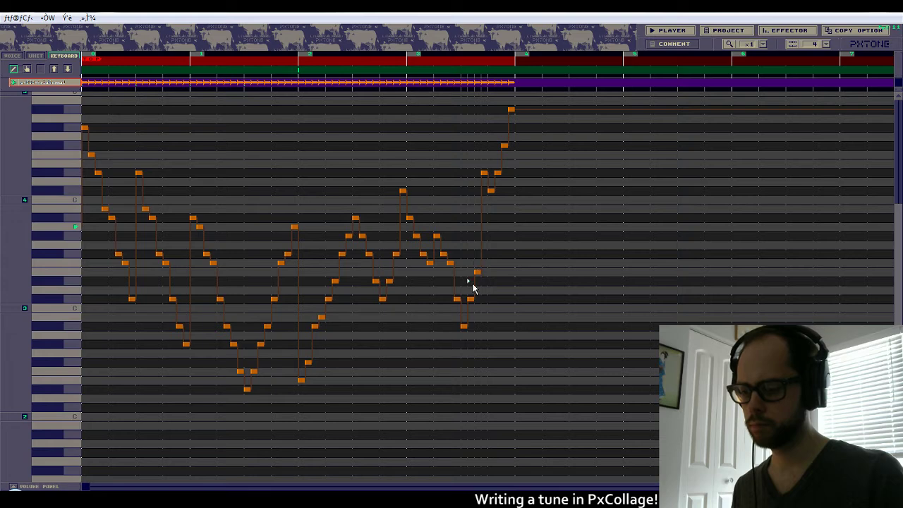
left_click(477, 280)
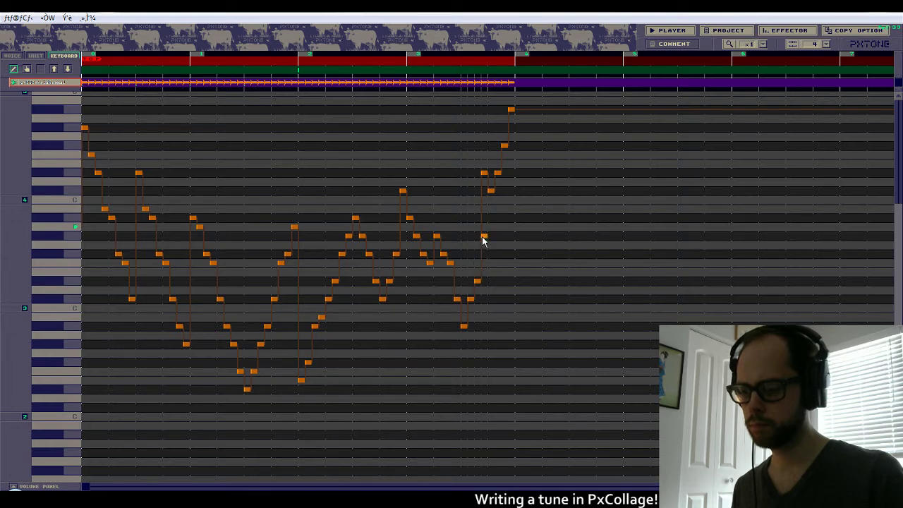
left_click(483, 235)
left_click(491, 254)
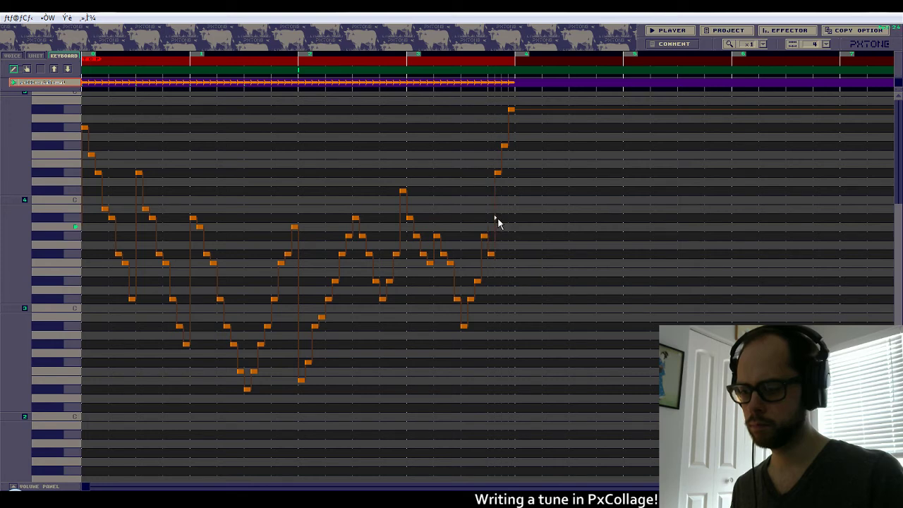
left_click(498, 191)
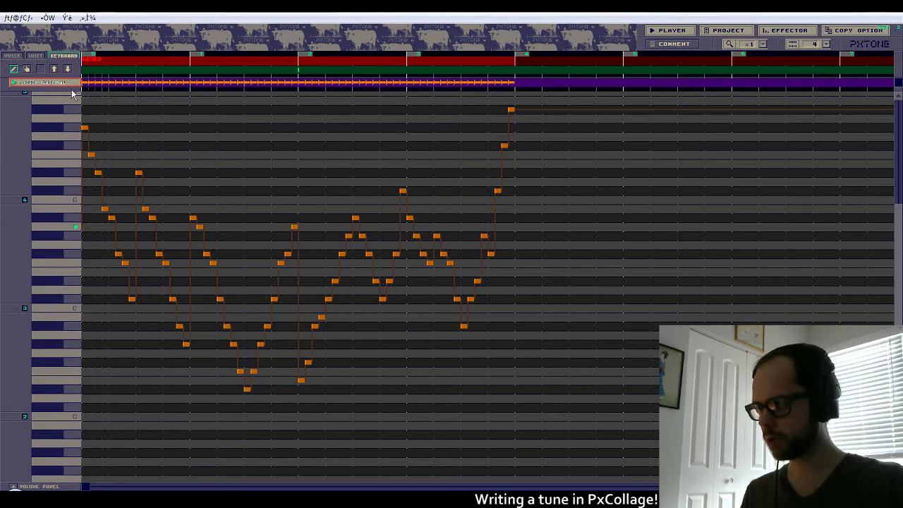
Open the file browser for adding another voice to the project's voice list.
left_click(34, 56)
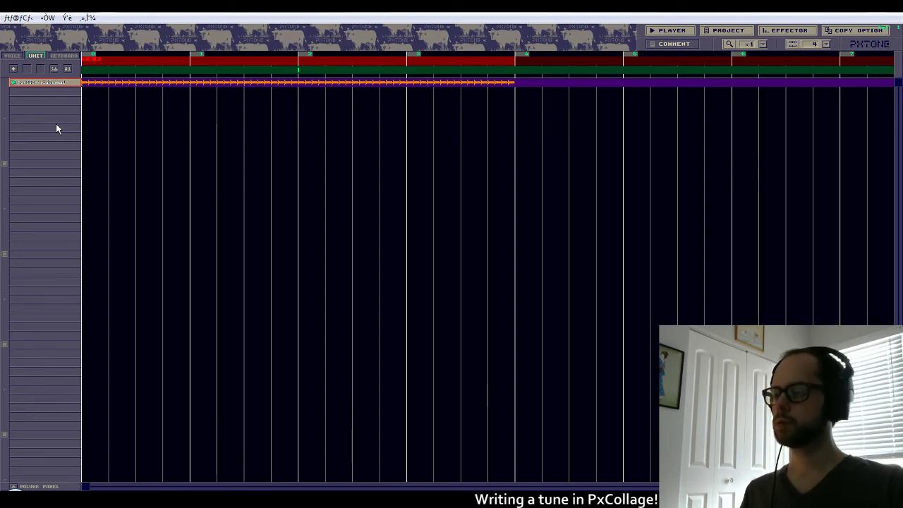
left_click(17, 56)
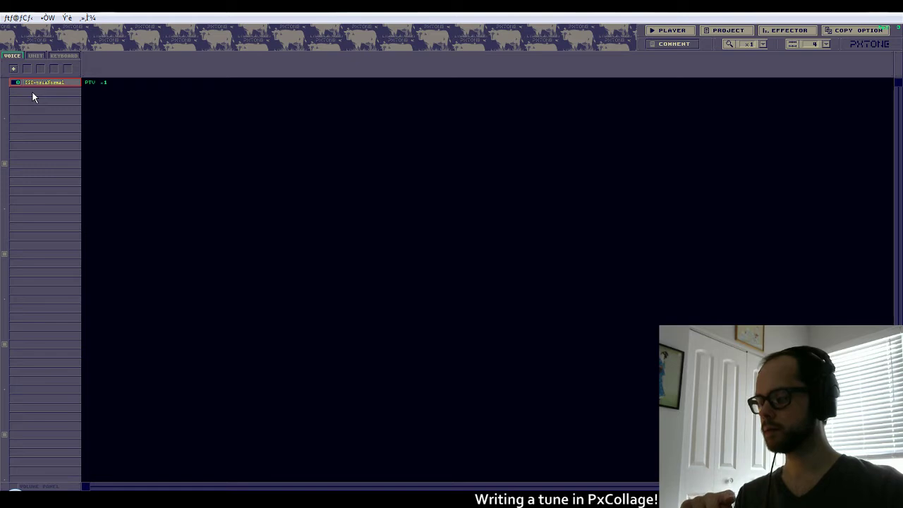
left_click(13, 69)
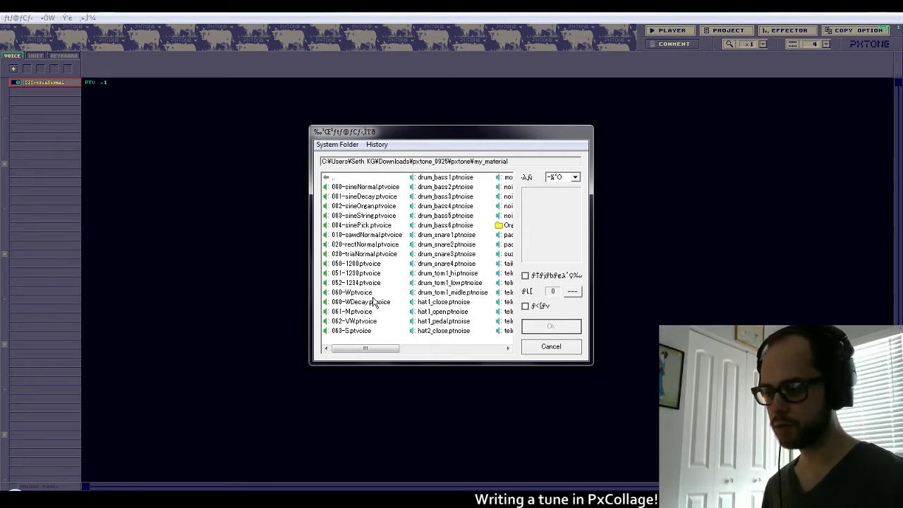
Audition 003-sineString.ptvoice and the telephone_error and telephone_sha noise files as candidates for the second voice.
left_click(363, 216)
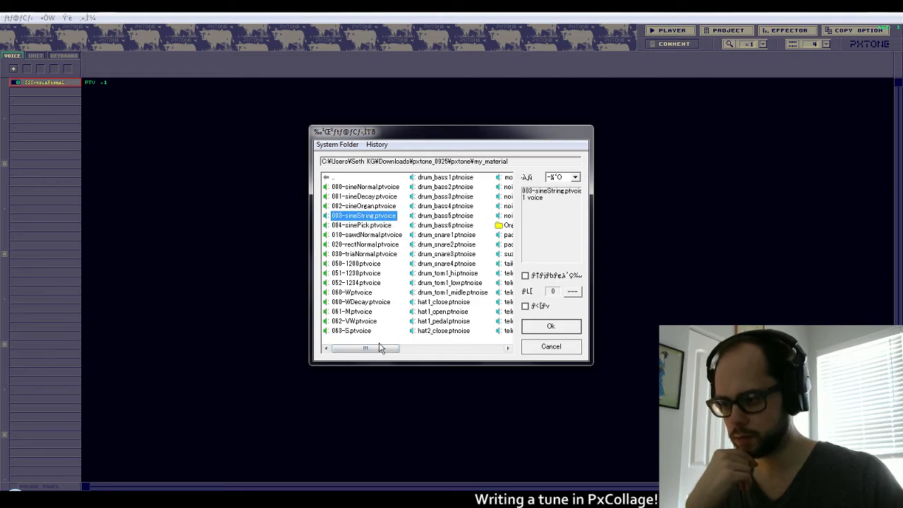
left_click_drag(383, 350, 445, 350)
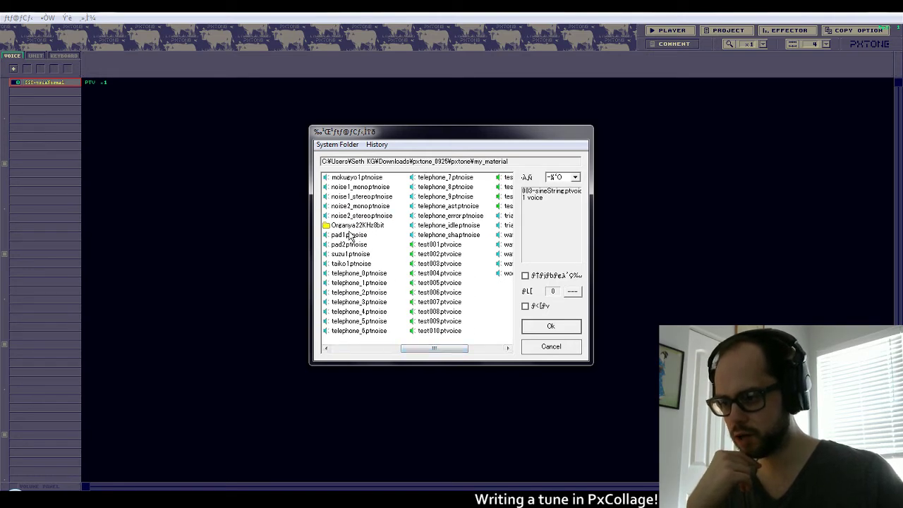
left_click(419, 236)
left_click(422, 247)
left_click(422, 236)
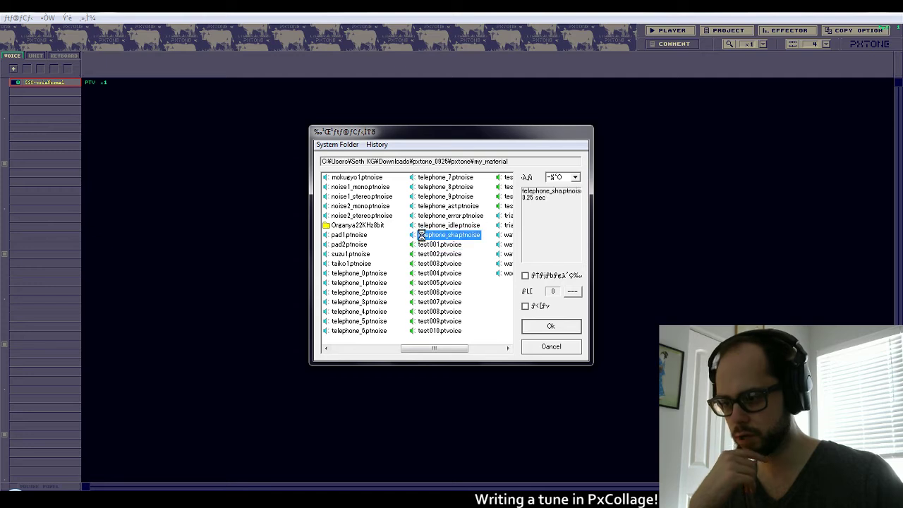
left_click(424, 236)
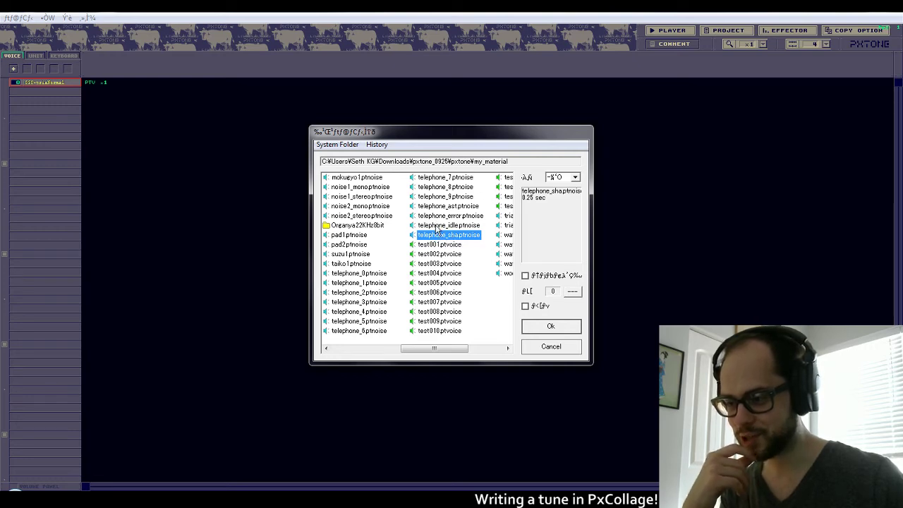
left_click(432, 238)
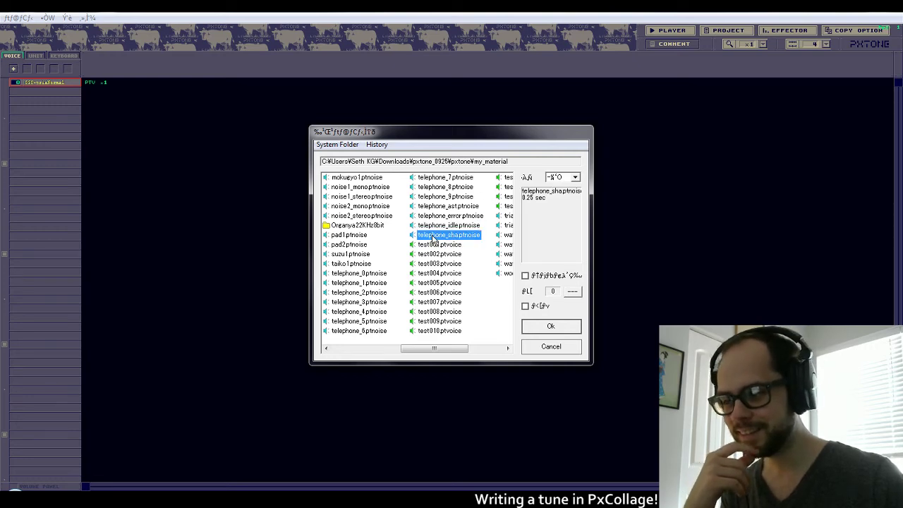
left_click(429, 216)
left_click(430, 235)
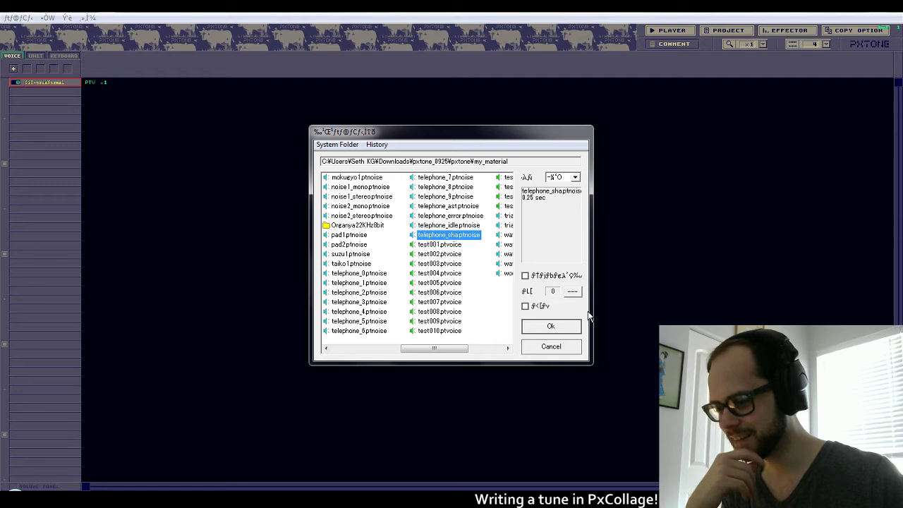
Audition the test001 to test005 ptvoice files, comparing test004 and test005 repeatedly.
left_click(425, 244)
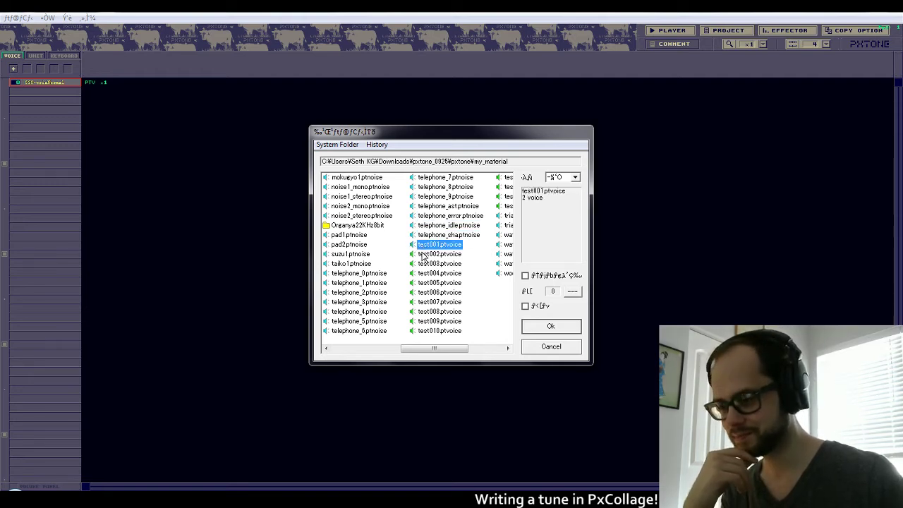
left_click(426, 254)
left_click(426, 263)
left_click(426, 274)
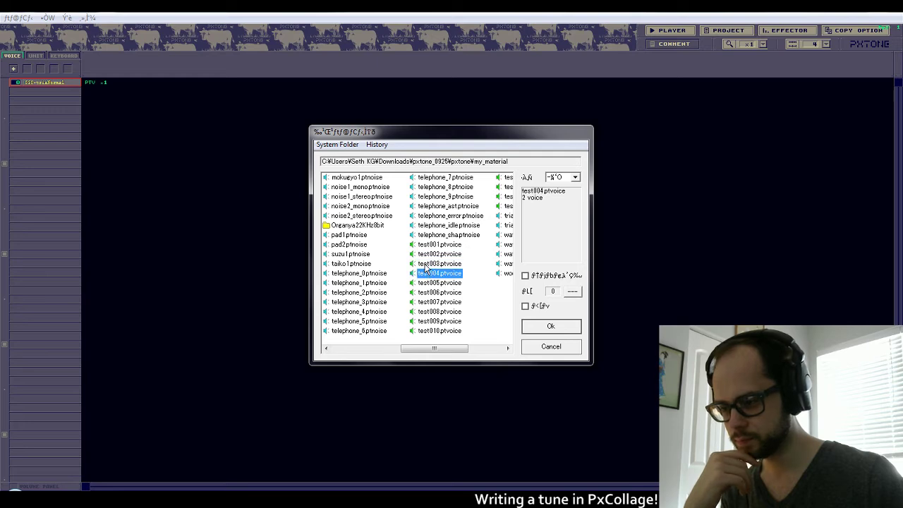
left_click(423, 284)
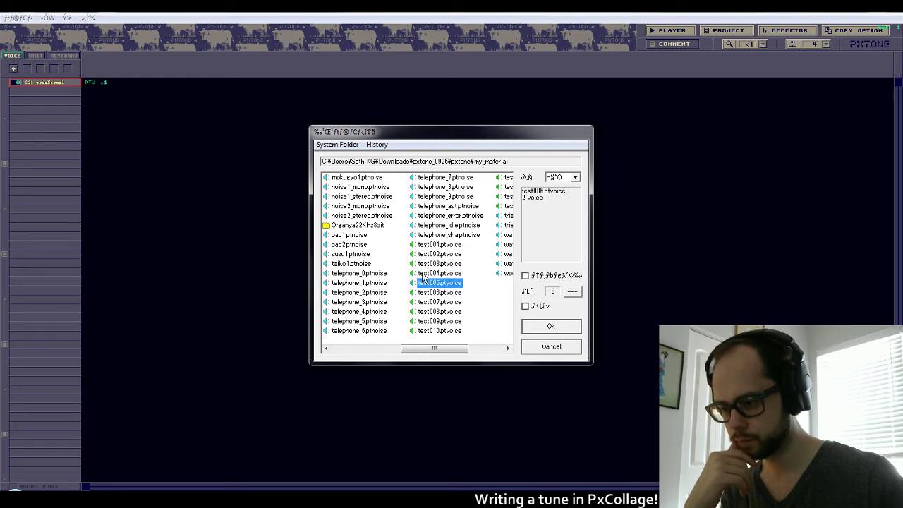
left_click(423, 275)
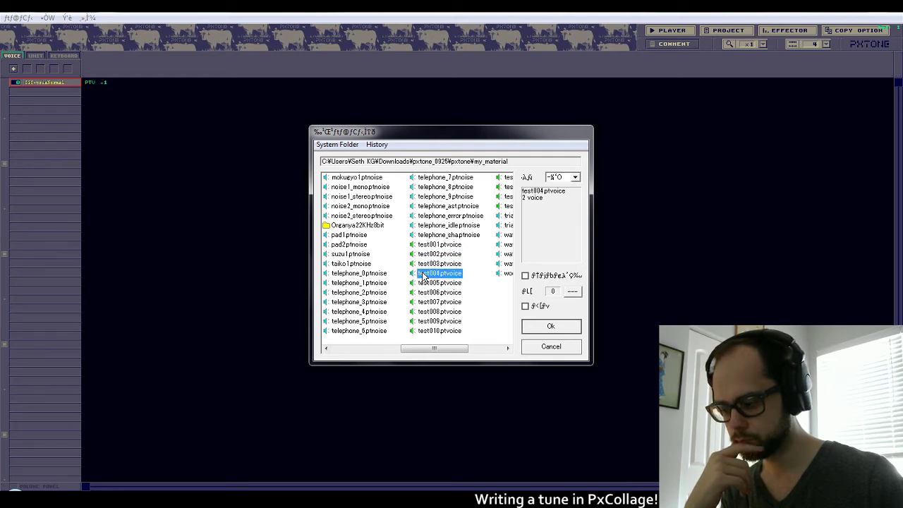
left_click(424, 282)
left_click(426, 275)
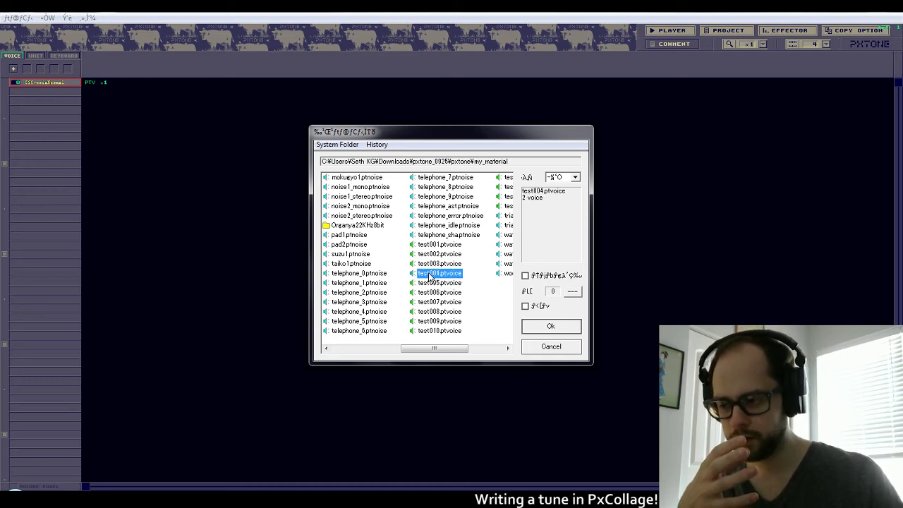
Audition the remaining test voices from test006.ptvoice through test014.ptvoice.
left_click(432, 293)
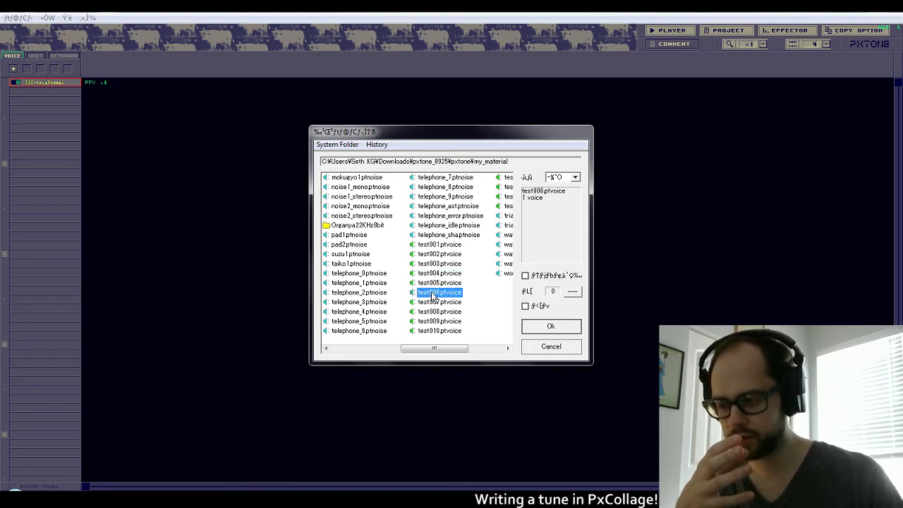
left_click(434, 305)
left_click(435, 313)
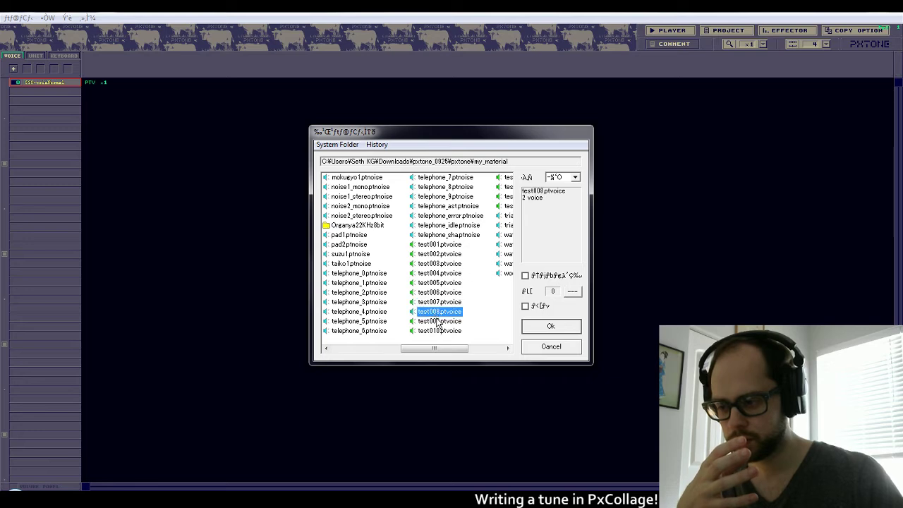
left_click(437, 322)
left_click(441, 331)
left_click_drag(437, 347, 469, 347)
left_click(442, 181)
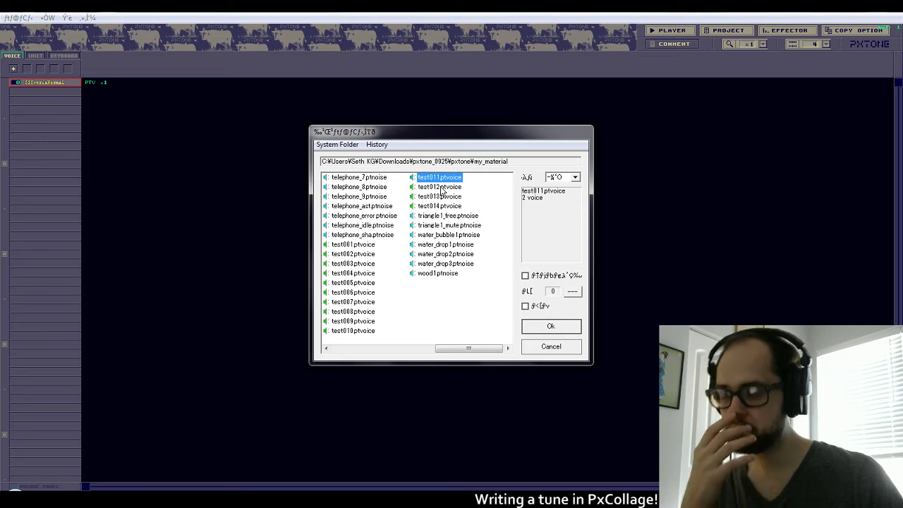
left_click(440, 187)
left_click(442, 197)
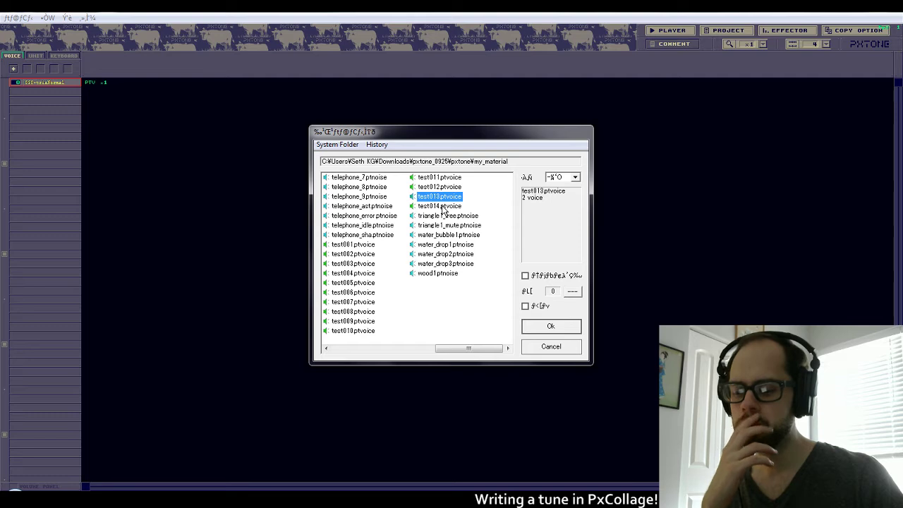
left_click(443, 206)
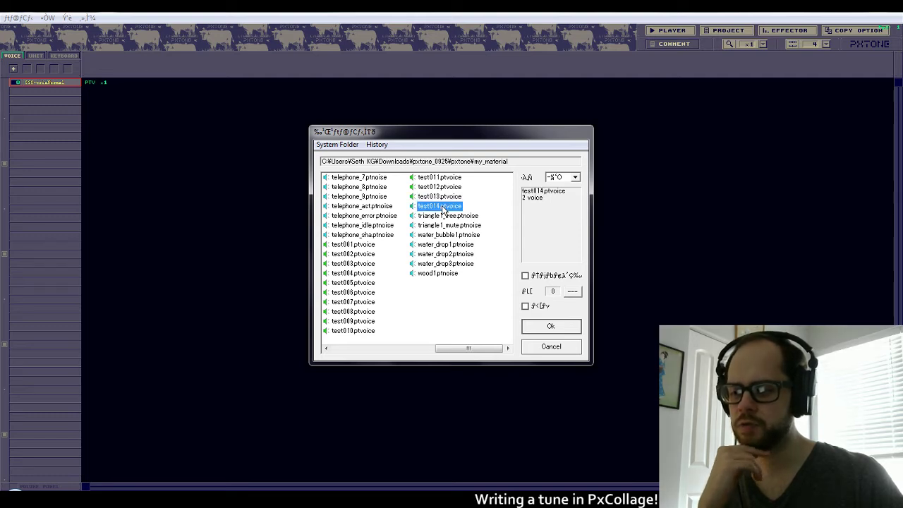
Add test004.ptvoice to the project's voice list and select it there.
left_click(360, 275)
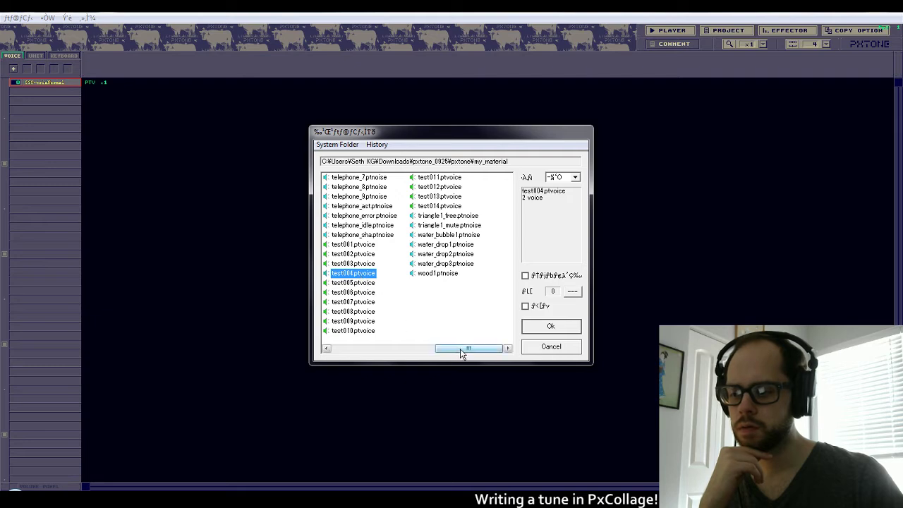
left_click_drag(460, 349, 437, 351)
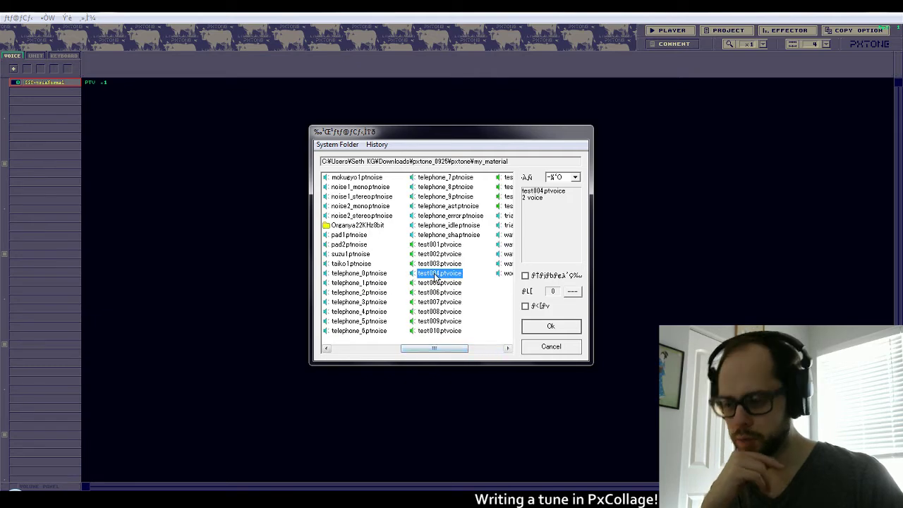
left_click(536, 327)
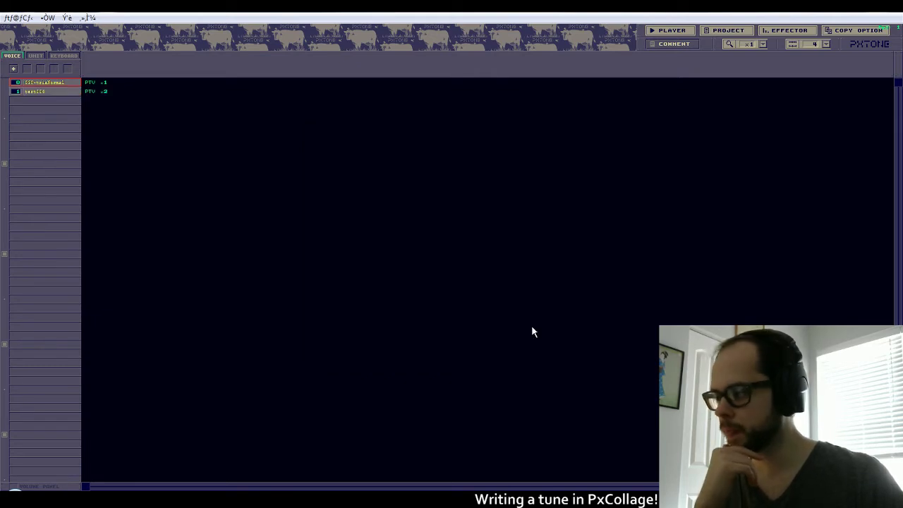
left_click(38, 92)
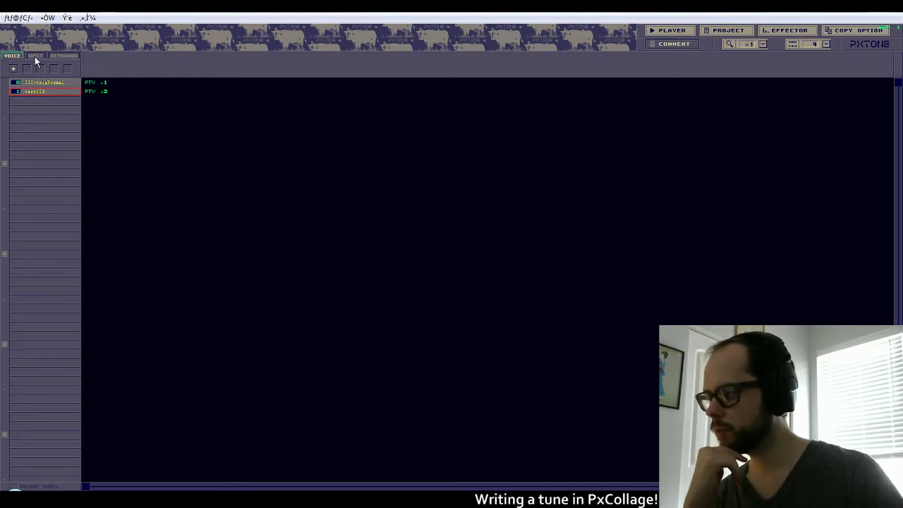
Add 002-sineOrgan.ptvoice to the project's voice list as a further voice.
left_click(35, 59)
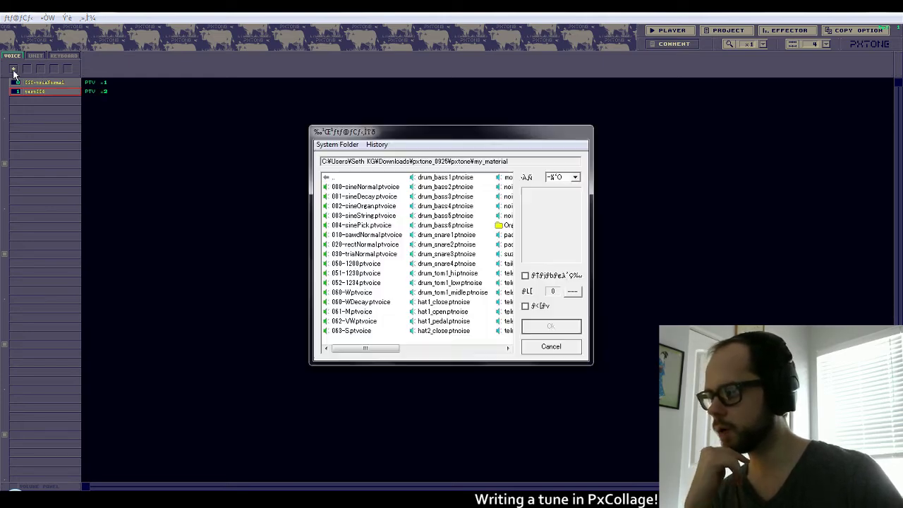
left_click(366, 206)
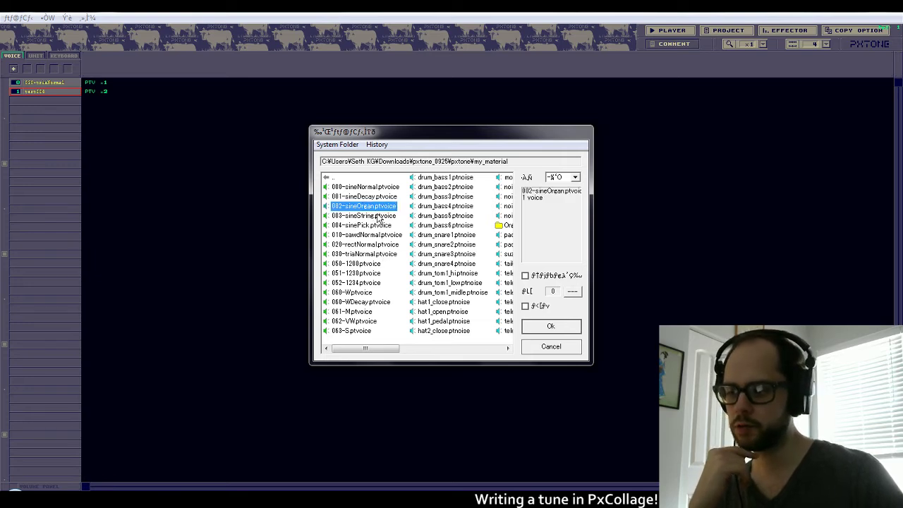
left_click(527, 329)
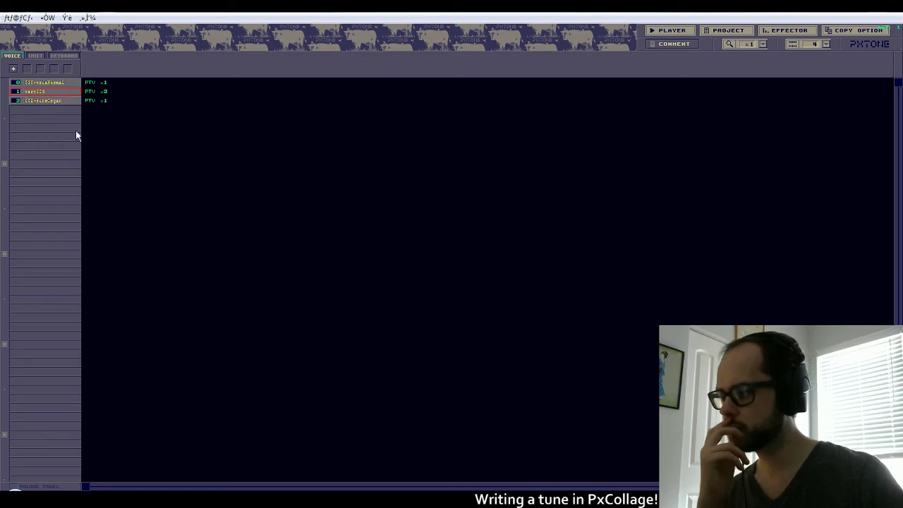
Examine the edit settings of the test004 voice, including its name, and close them.
left_click(29, 91)
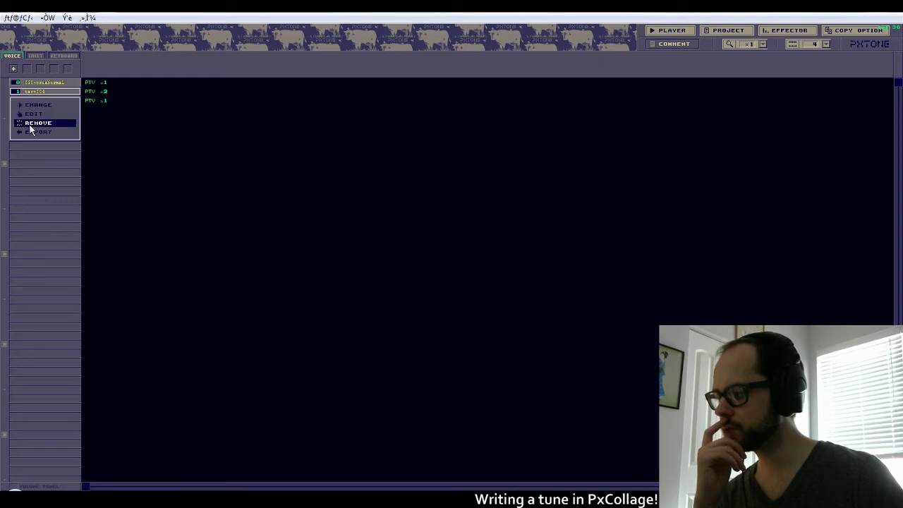
left_click(31, 114)
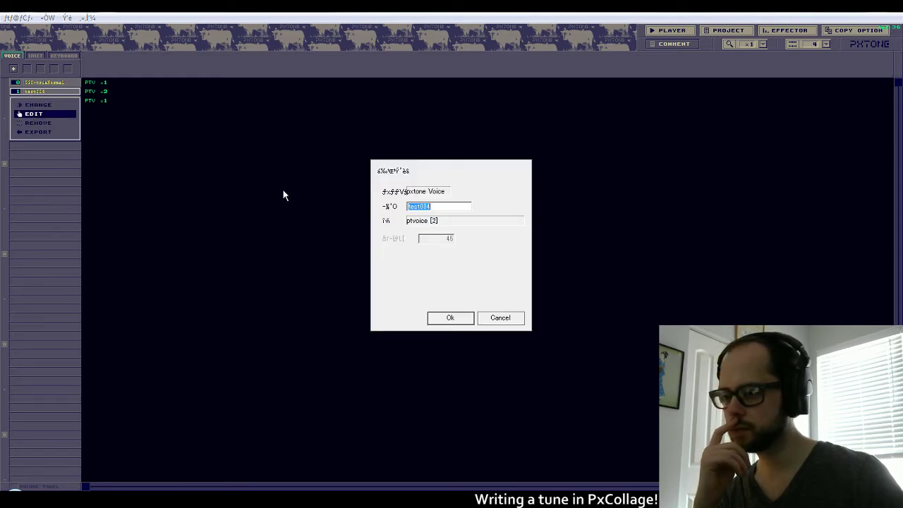
left_click(445, 206)
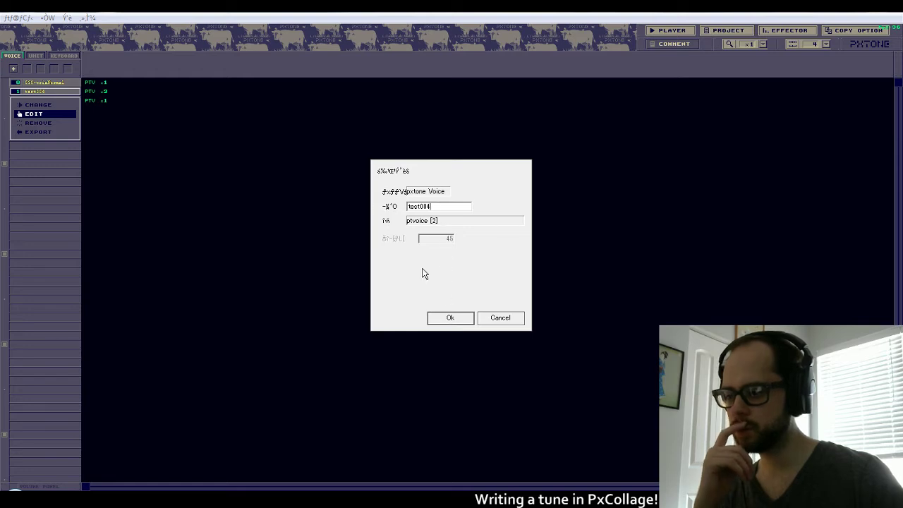
left_click(451, 318)
Create a new unit that uses the test004 voice, named u-test004.
left_click(35, 56)
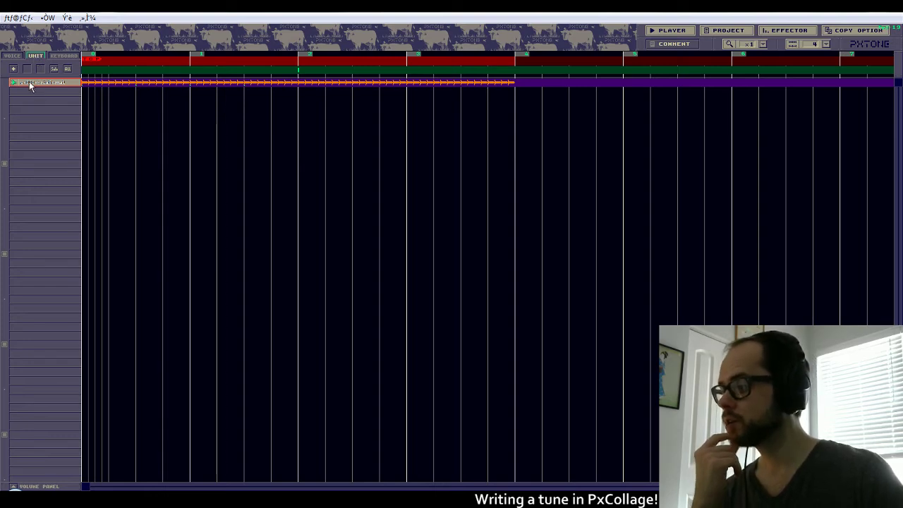
left_click(13, 68)
left_click(464, 236)
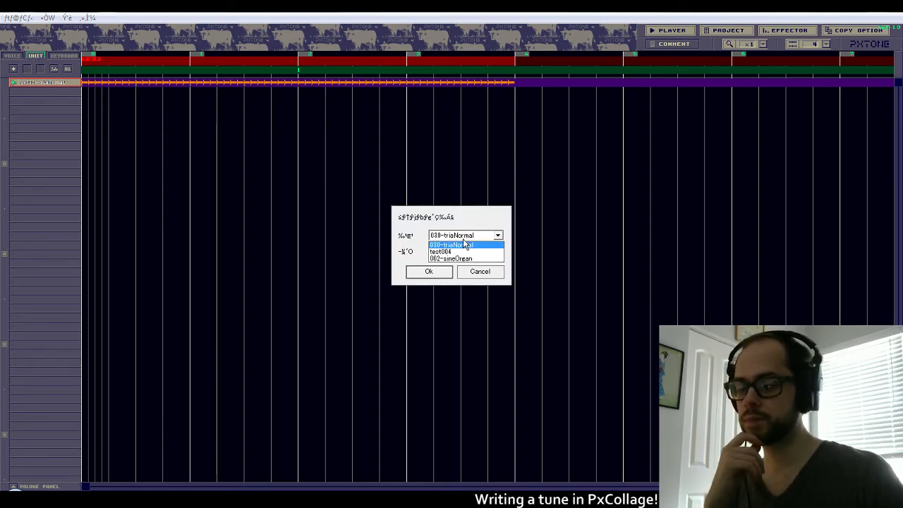
left_click(463, 243)
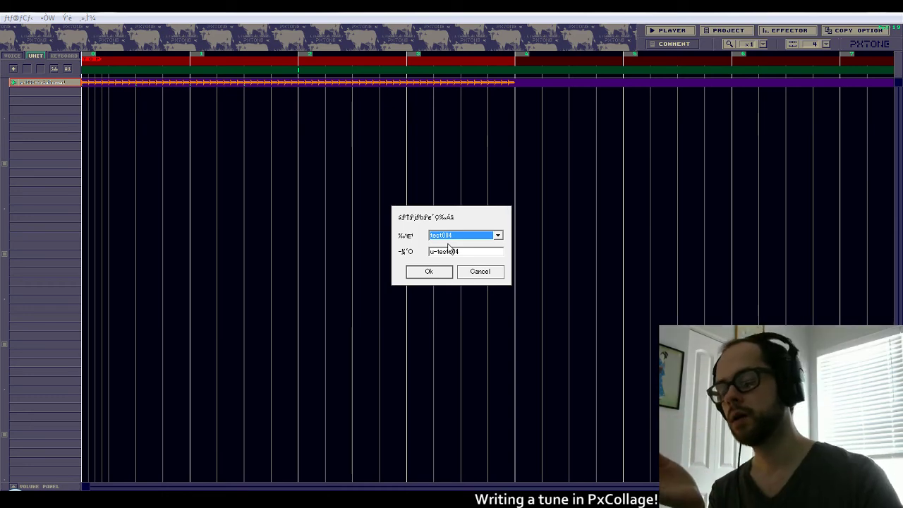
left_click(444, 275)
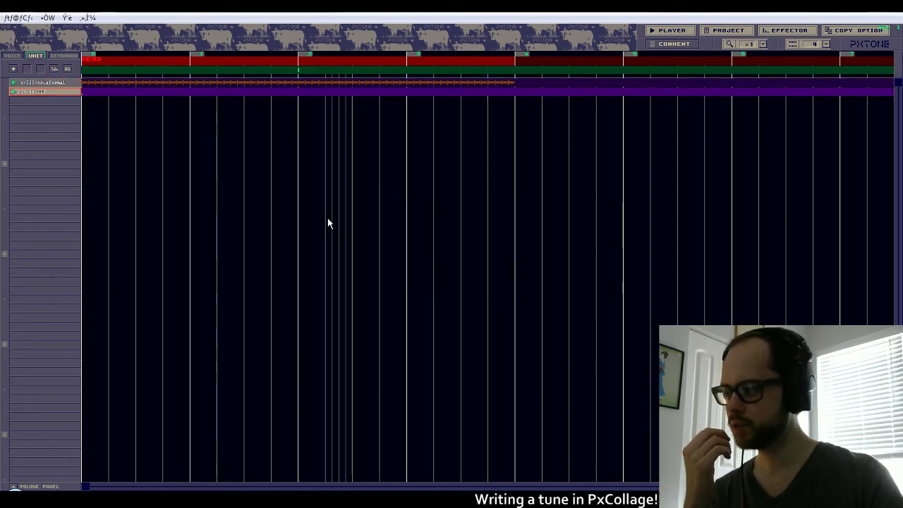
Create two more units that use the test004 voice.
left_click(27, 69)
left_click(452, 235)
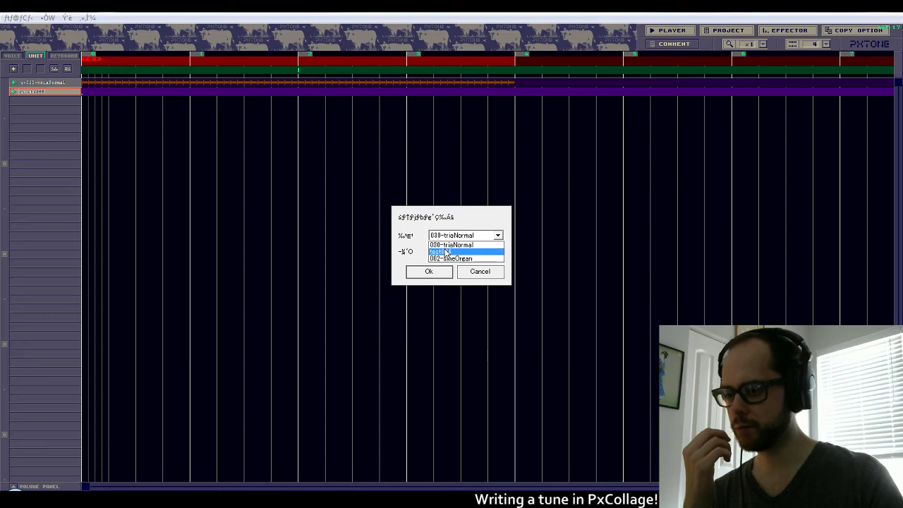
left_click(446, 252)
left_click(430, 270)
left_click(16, 70)
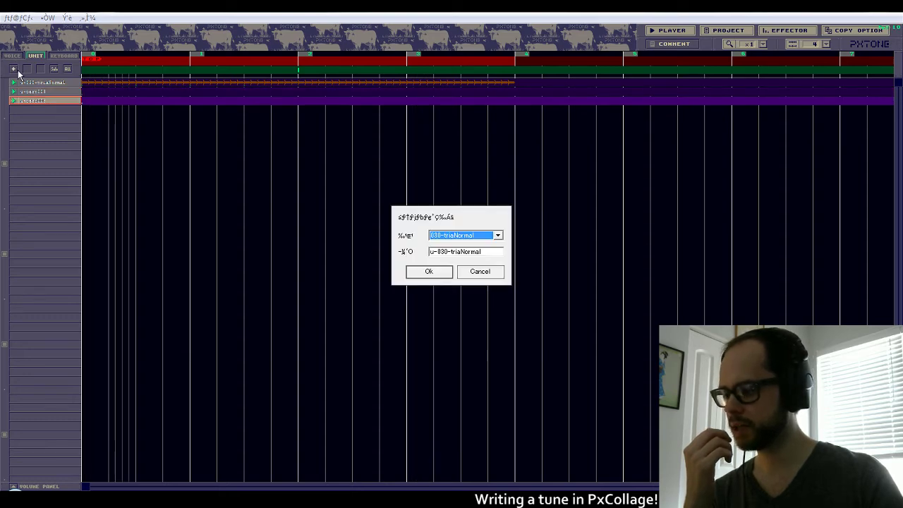
left_click(446, 236)
left_click(446, 258)
left_click(433, 273)
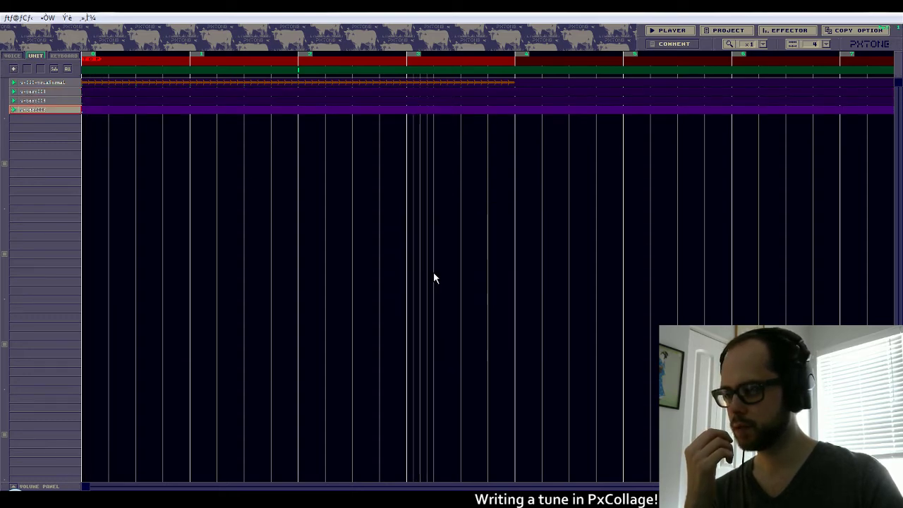
Create a new unit that uses the 002-sineOrgan voice, named u-002-sineOrgan.
left_click(47, 91)
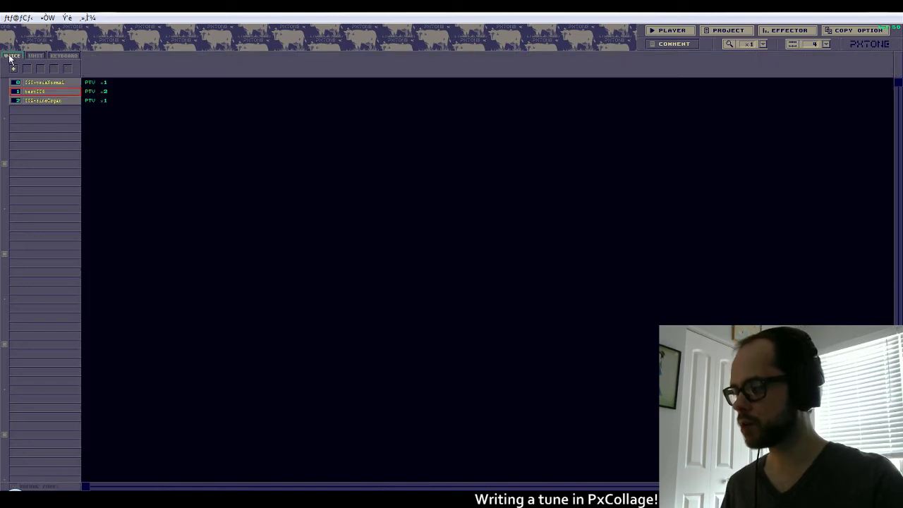
left_click(13, 69)
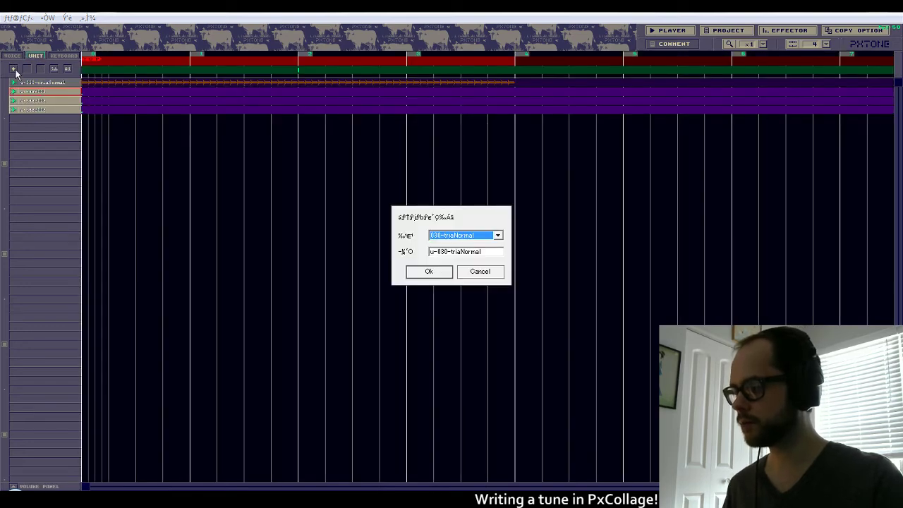
left_click(478, 237)
left_click(465, 256)
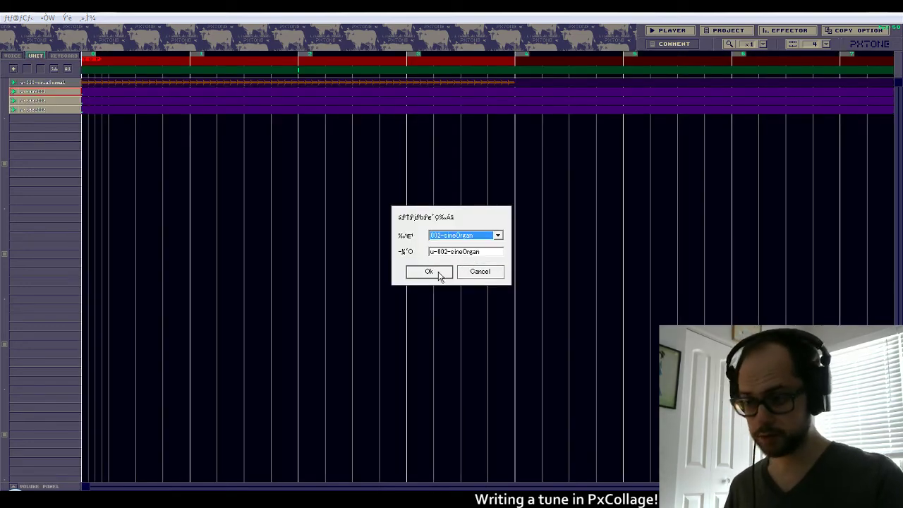
left_click(429, 273)
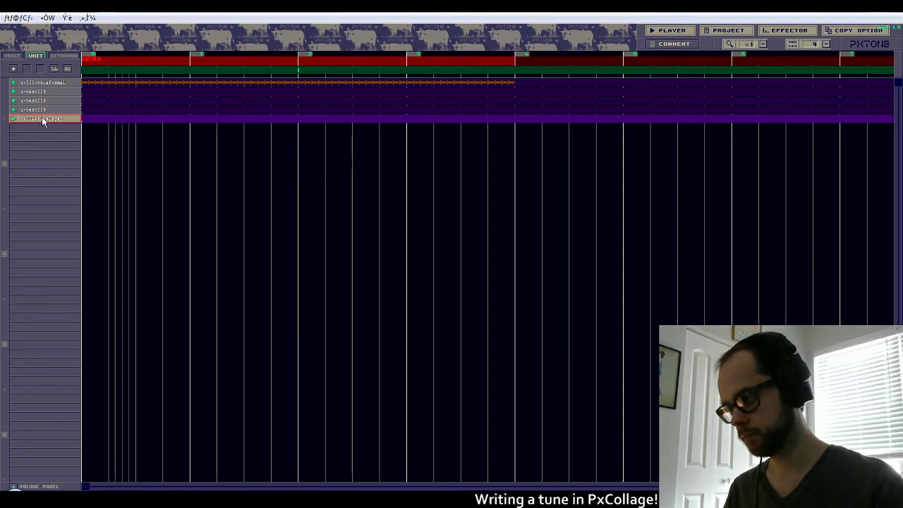
Draw an F#2 note spanning the whole of measure 0 in the sineOrgan unit.
left_click(59, 55)
left_click(64, 403)
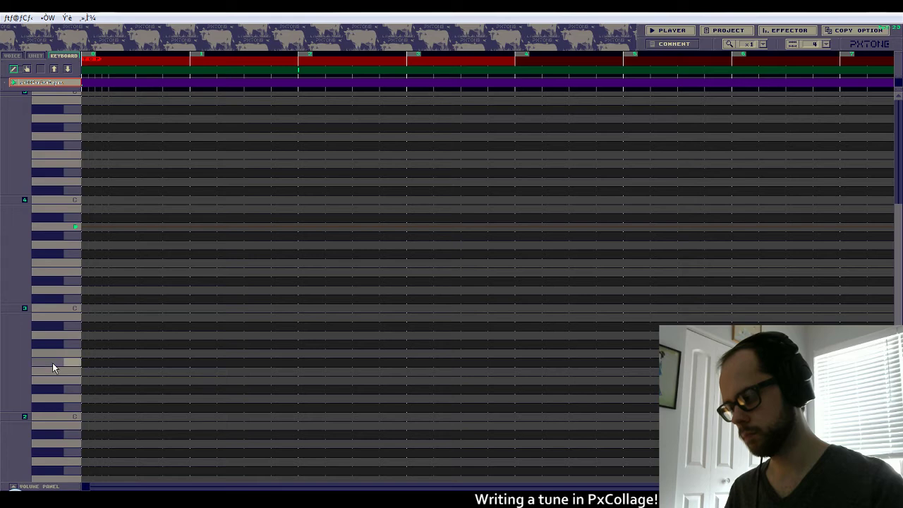
left_click_drag(83, 361, 185, 367)
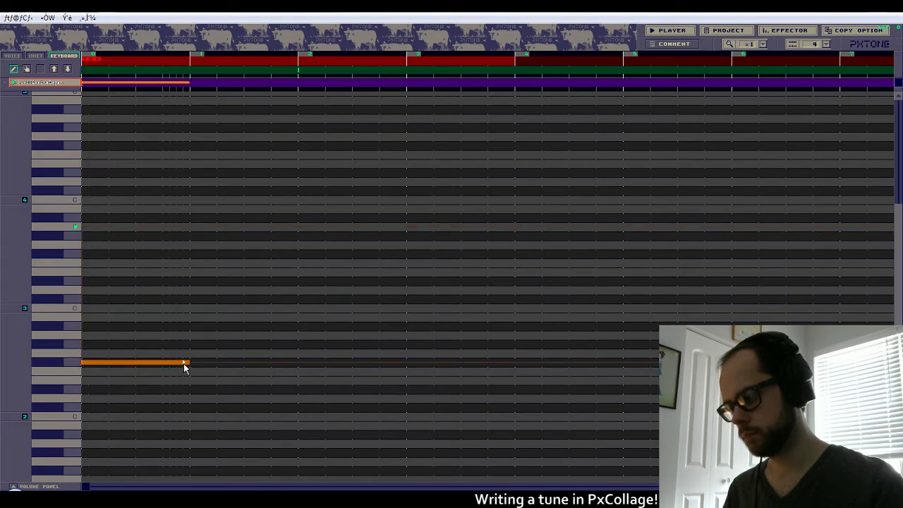
Select the triangle melody unit together with the sineOrgan unit and show both units' notes on the piano roll.
left_click(35, 56)
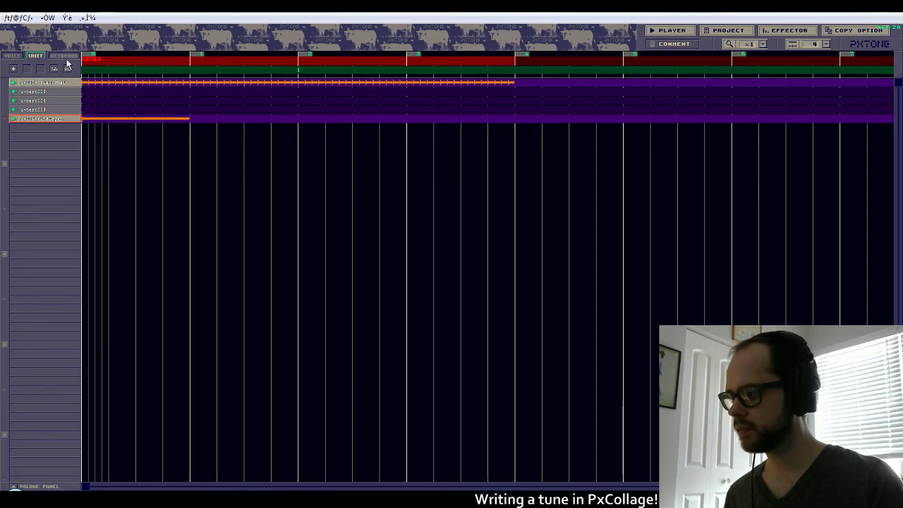
left_click(65, 56)
scroll(171, 300, "up", 4)
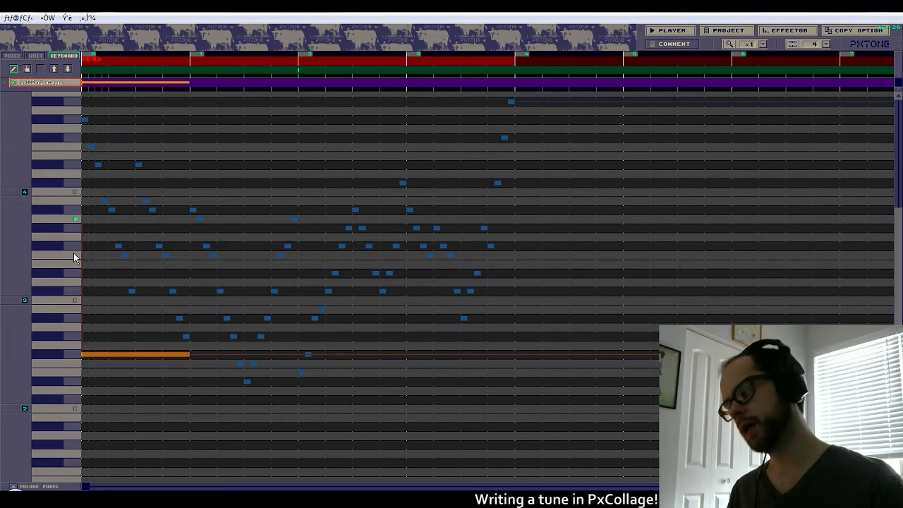
Audition pitches of the sineOrgan voice on the piano keys, from around A#3 down to below C2, to find the next bass note.
left_click(71, 209)
left_click(71, 219)
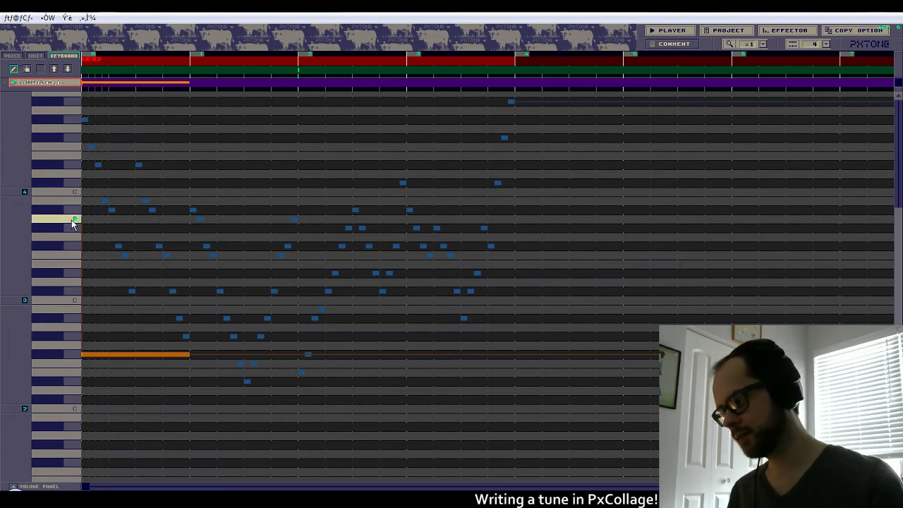
left_click(73, 254)
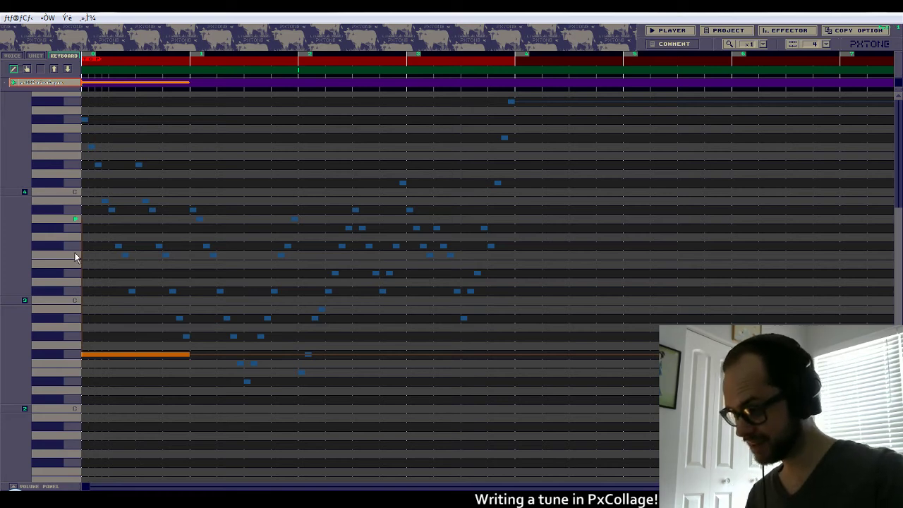
left_click(68, 250)
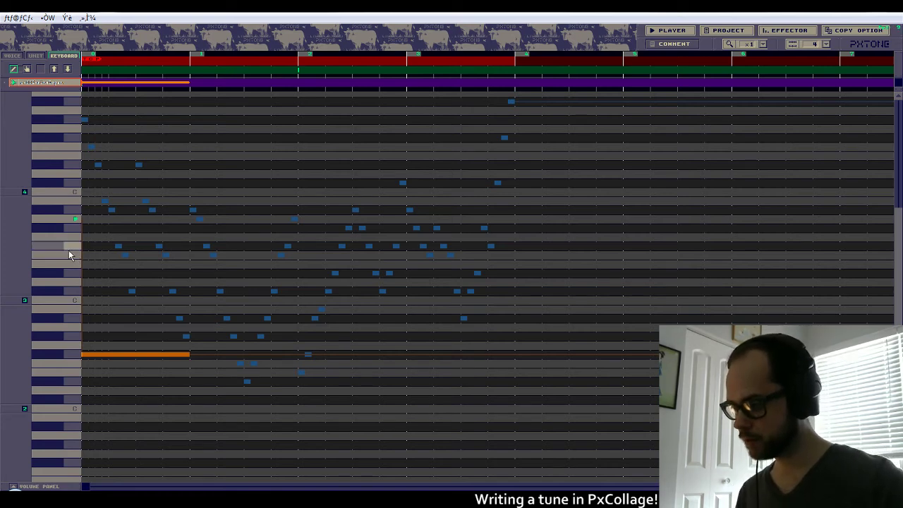
left_click(76, 295)
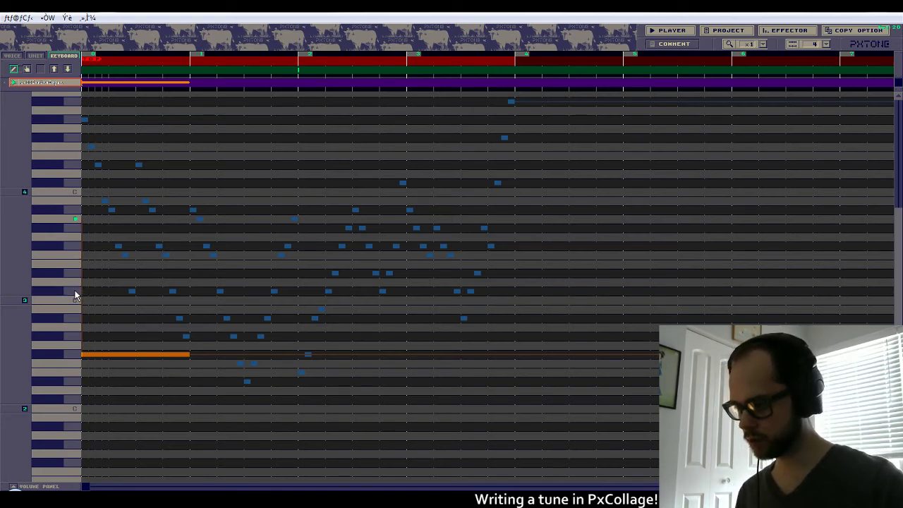
left_click(75, 295)
left_click(75, 315)
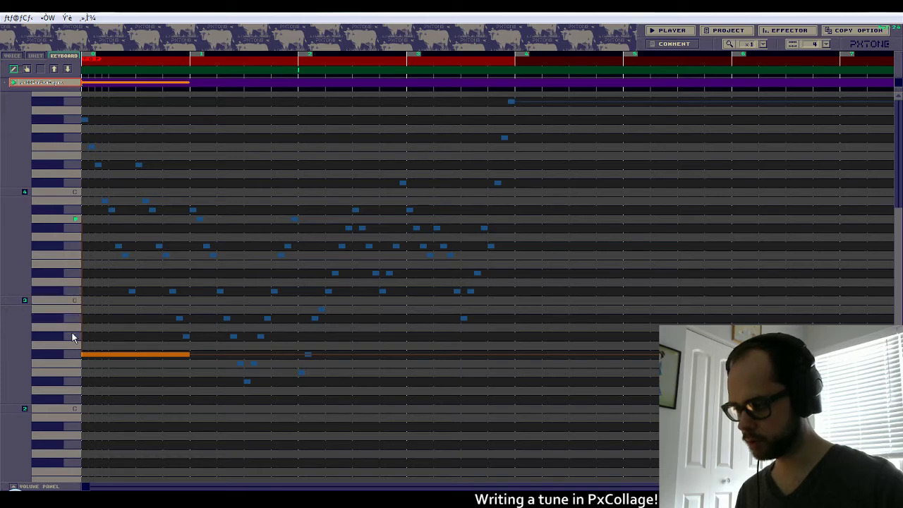
left_click(72, 337)
left_click(74, 366)
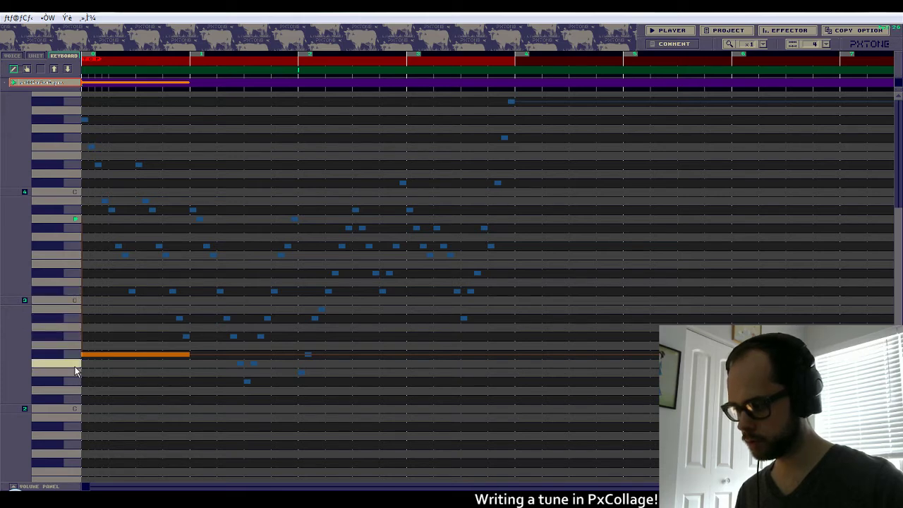
left_click(74, 381)
left_click(74, 353)
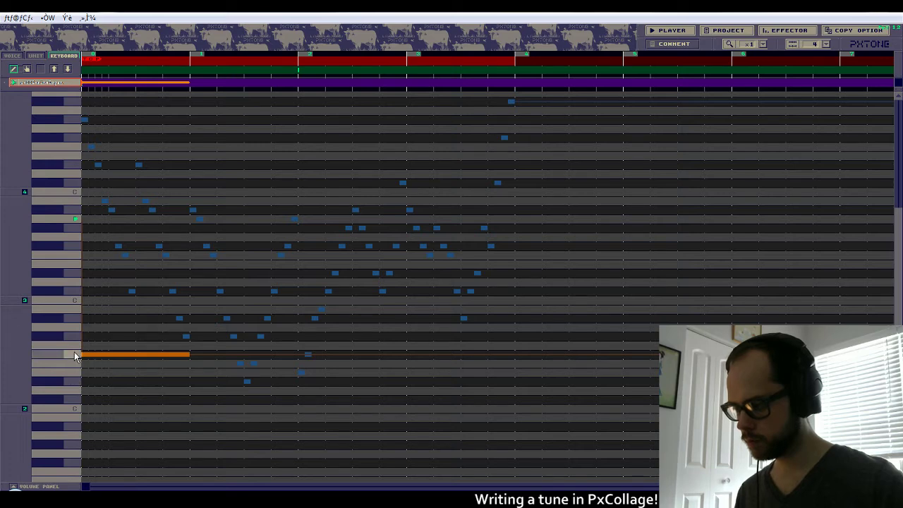
left_click(66, 381)
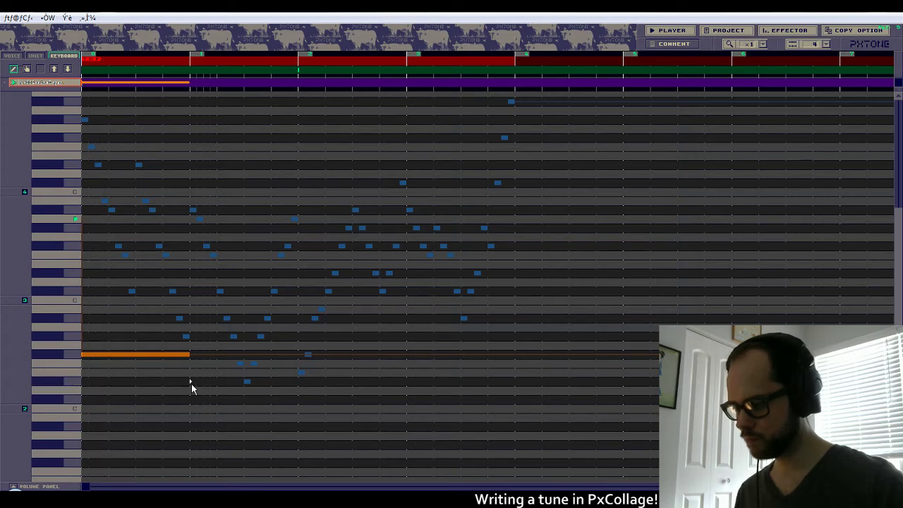
left_click(70, 360)
left_click(68, 425)
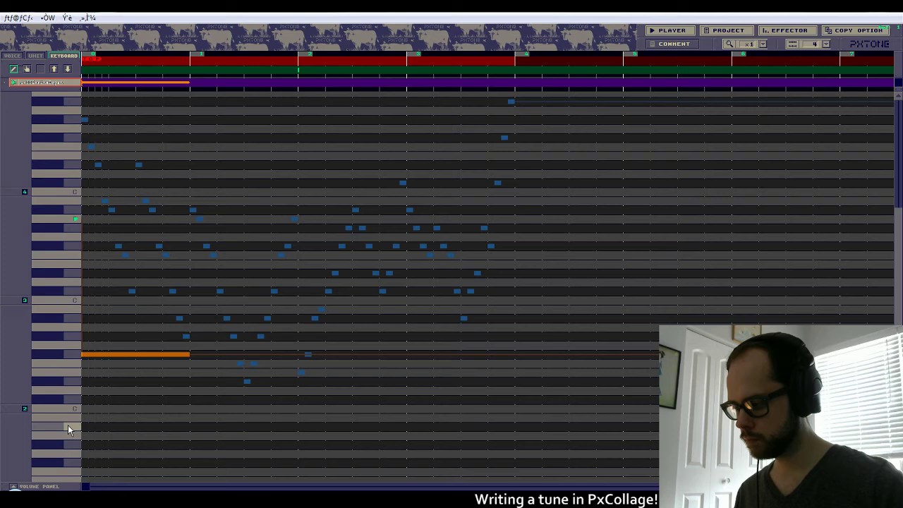
left_click(69, 407)
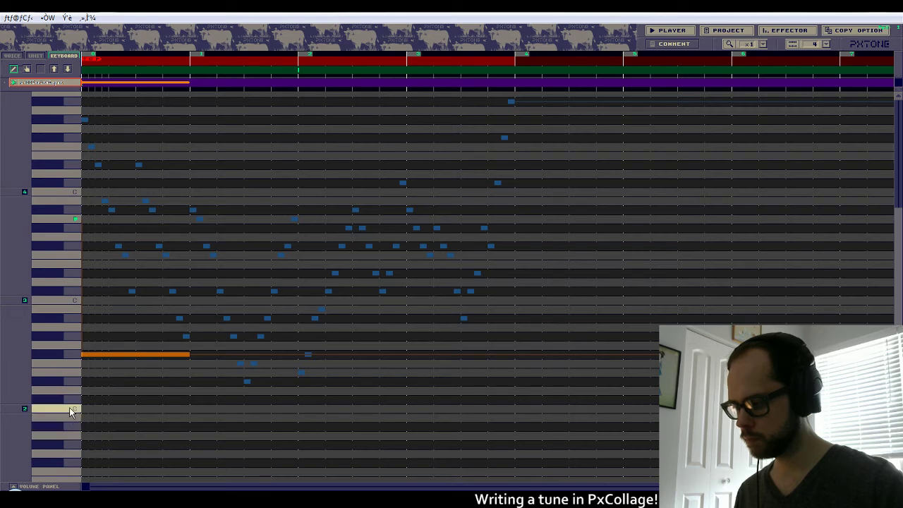
left_click(81, 355)
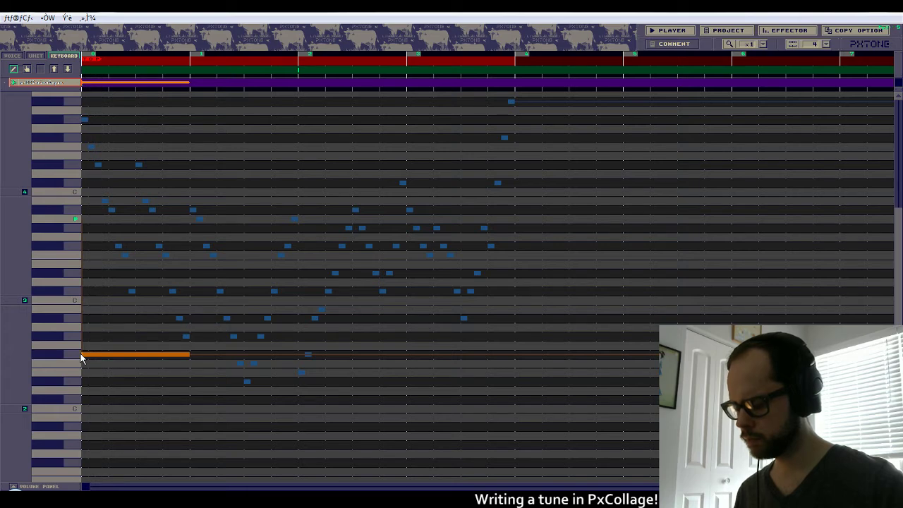
left_click(72, 400)
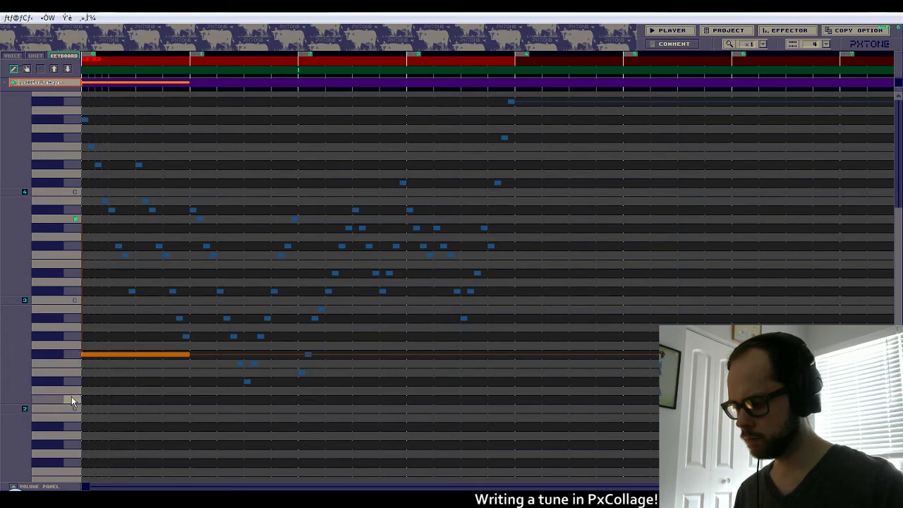
Draw a C#2 note across measure 1 and an E2 note across measure 2 of the sineOrgan unit, trimming the excess beyond measure 2.
left_click_drag(191, 400, 296, 407)
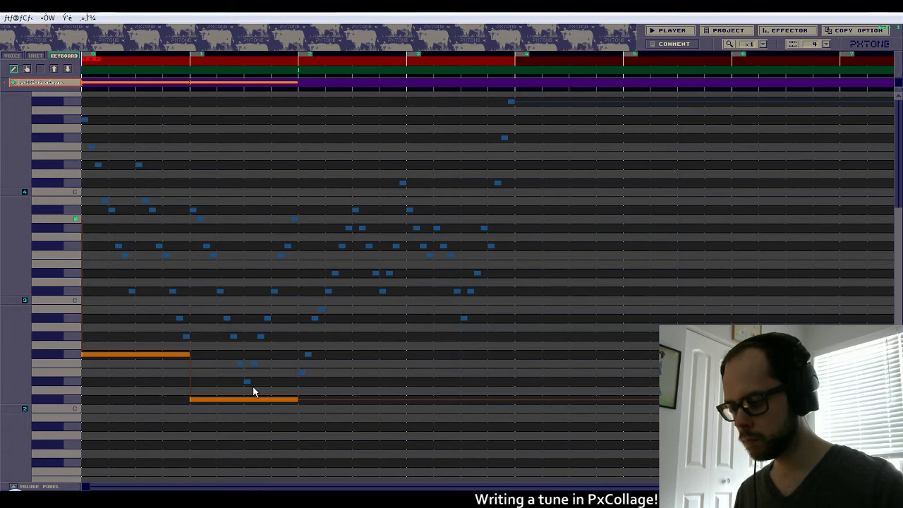
left_click(300, 377)
left_click_drag(299, 377, 433, 373)
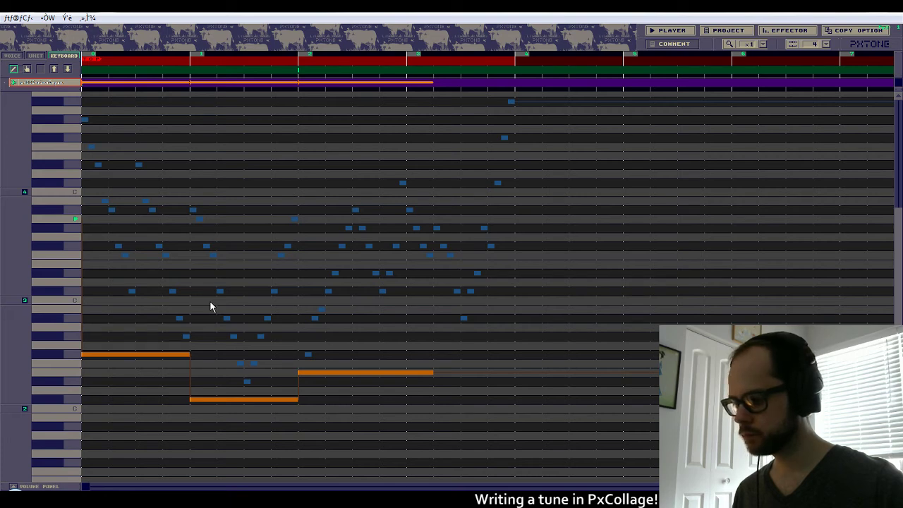
left_click_drag(412, 373, 438, 374)
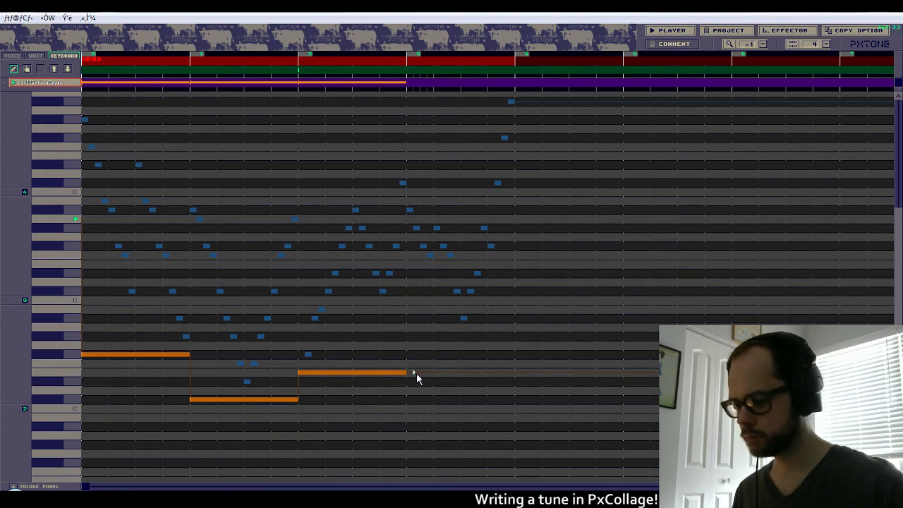
Draw a B1 note across measure 3 of the sineOrgan unit and replace the note in measure 1 with F2.
left_click_drag(409, 416, 439, 421)
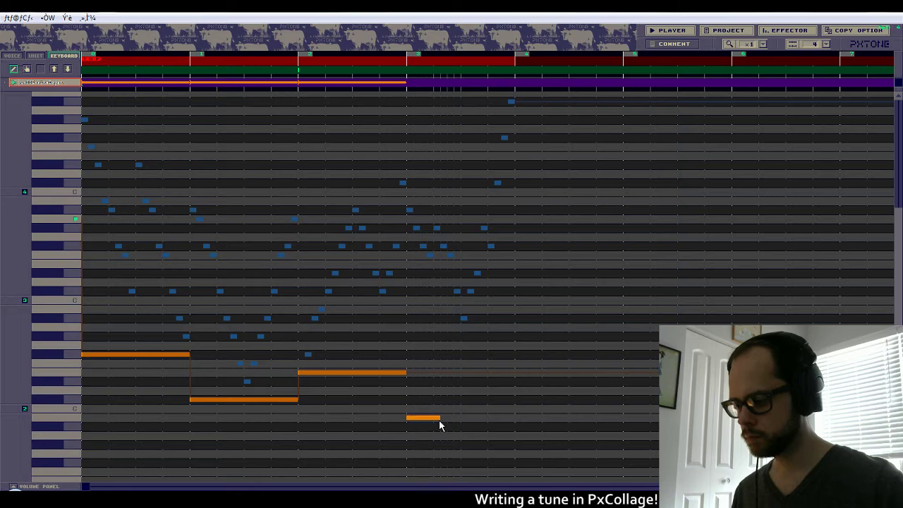
left_click_drag(510, 422, 510, 422)
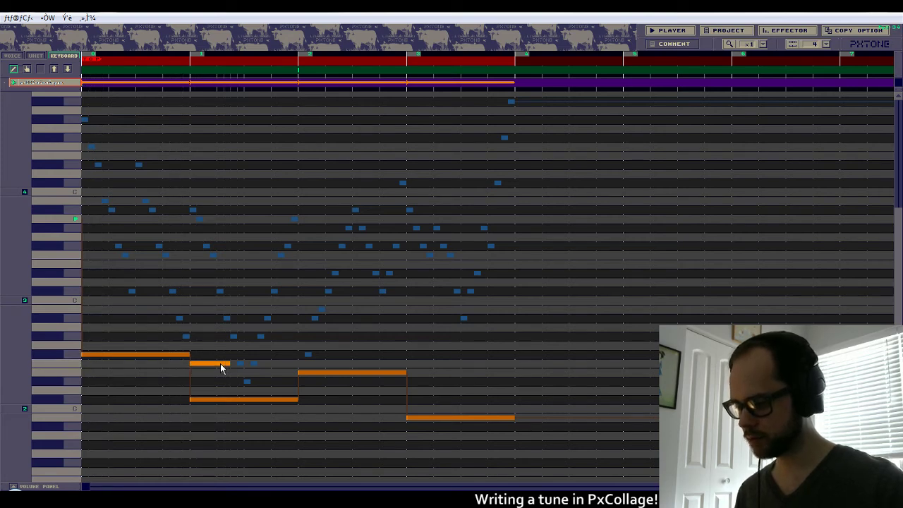
left_click_drag(220, 367, 293, 367)
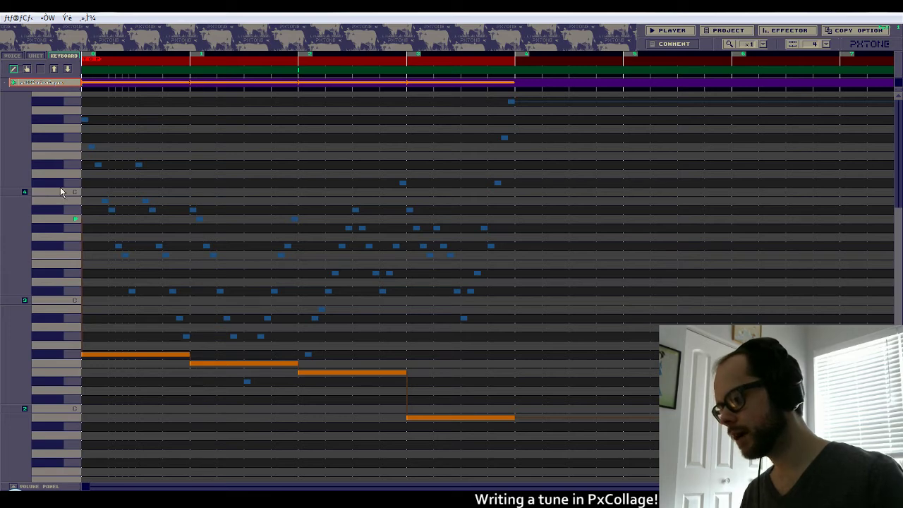
Select the triangle melody unit and all three test004 units, and open the third test004 unit on the piano roll.
left_click(67, 218)
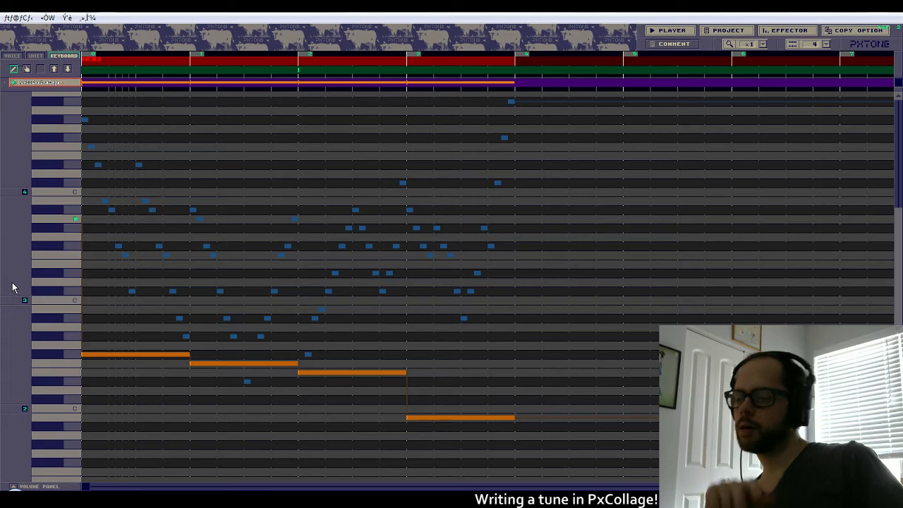
left_click(34, 54)
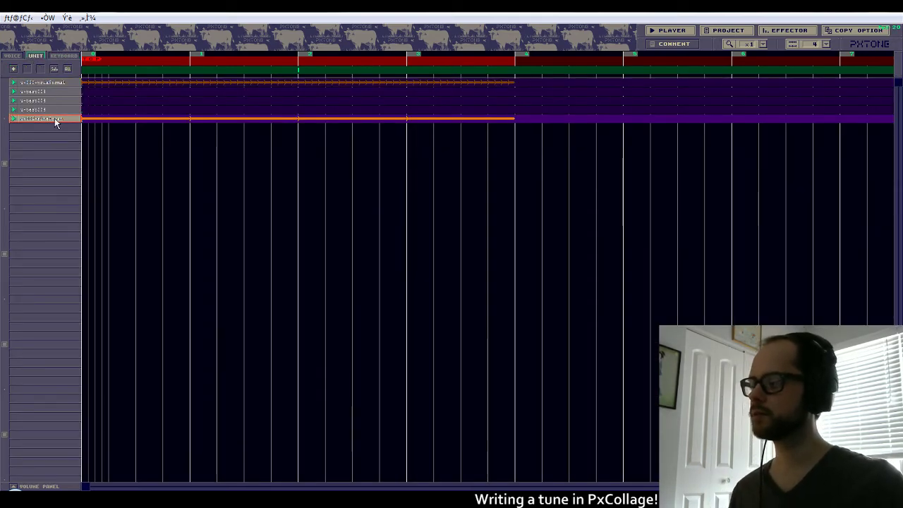
left_click(57, 81)
left_click(55, 109, "shift")
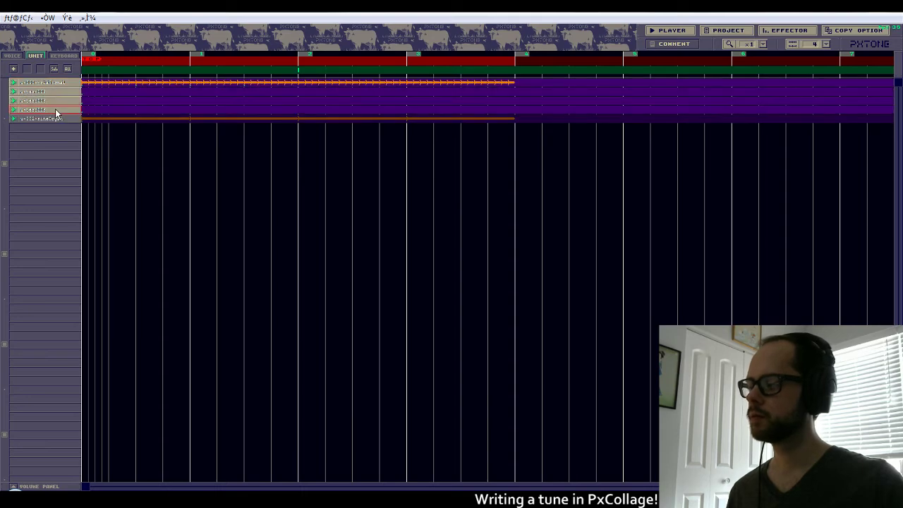
left_click(69, 56)
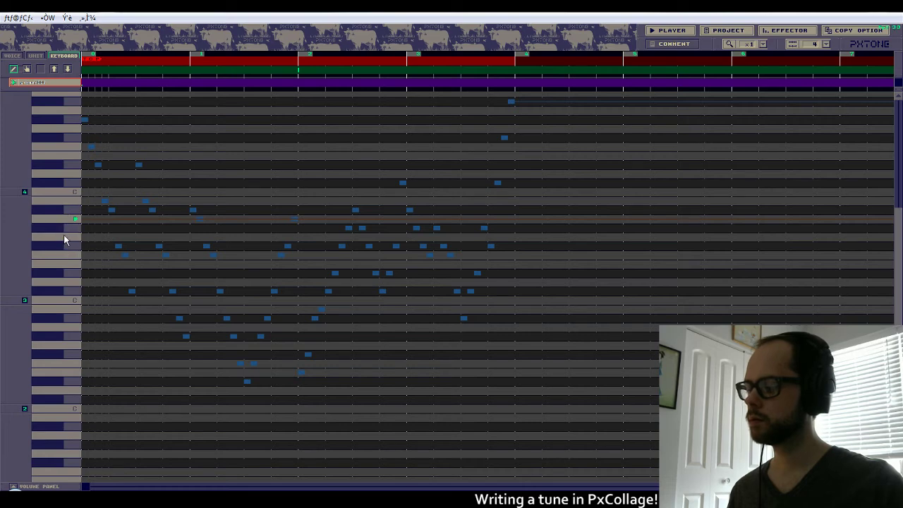
Draw a slow harmony line in measures 0 to 2 of the third test004 unit: G#3, A3, G#3, A3, A#3 and B3.
left_click_drag(81, 230, 186, 232)
left_click_drag(185, 230, 211, 219)
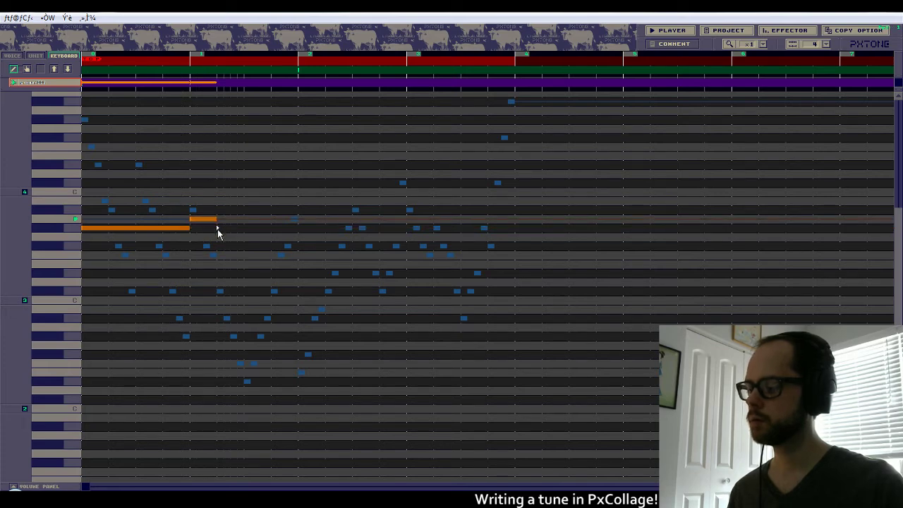
left_click_drag(217, 230, 296, 222)
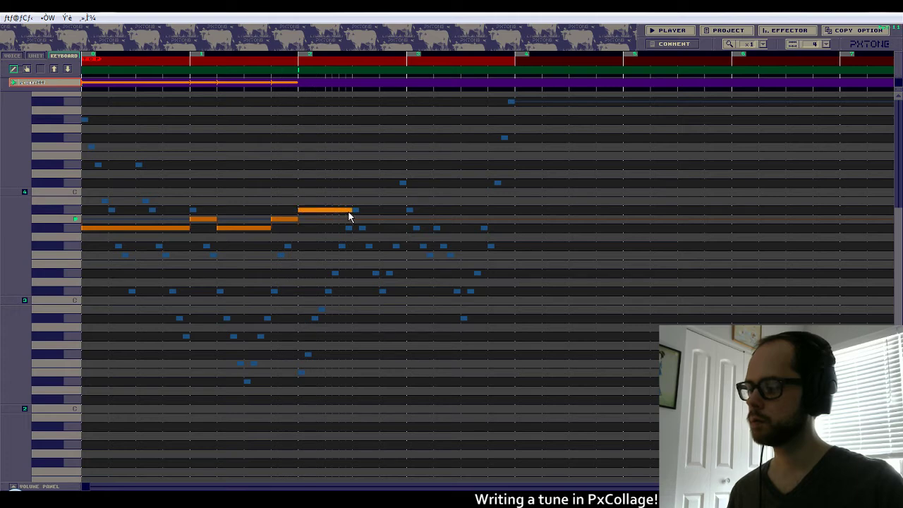
left_click_drag(348, 210, 347, 211)
left_click_drag(406, 207, 406, 208)
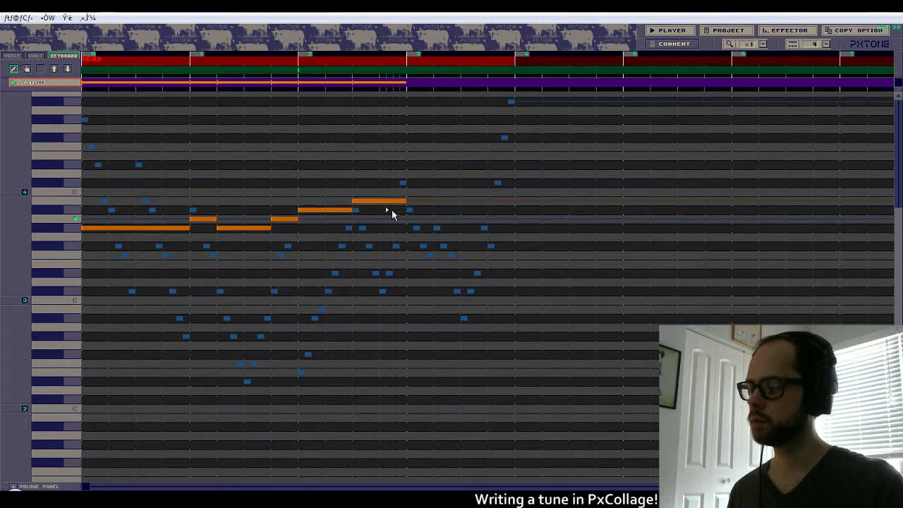
Draw D#4 notes in the first half of measure 3 and an F#4 note over its remainder in the test004 unit.
mouse_move(409, 163)
left_mouse_down()
mouse_move(459, 167)
mouse_move(514, 138)
left_mouse_up()
mouse_move(461, 166)
left_mouse_down()
mouse_move(471, 145)
mouse_move(513, 142)
mouse_move(505, 150)
left_mouse_up()
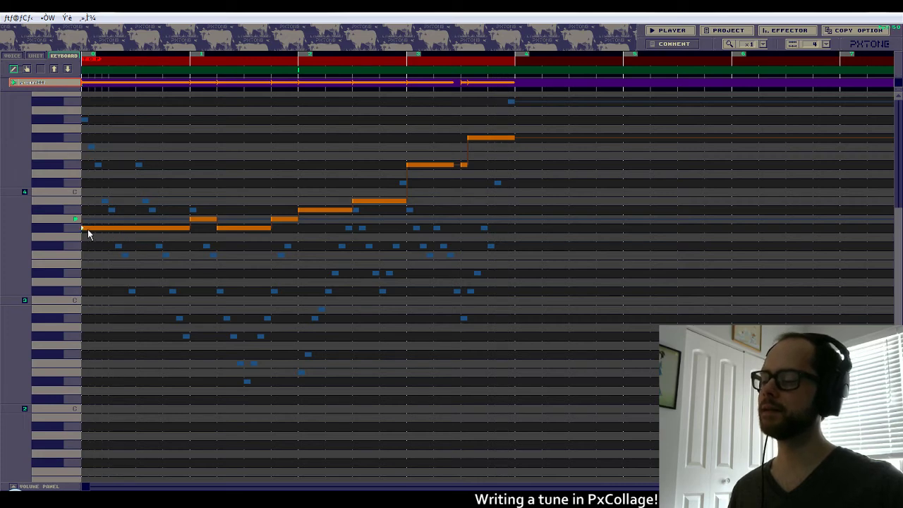
Erase the whole harmony line in measures 0 to 3 of the third test004 unit and draw an F#3 note across measure 0.
left_click_drag(83, 233, 396, 225)
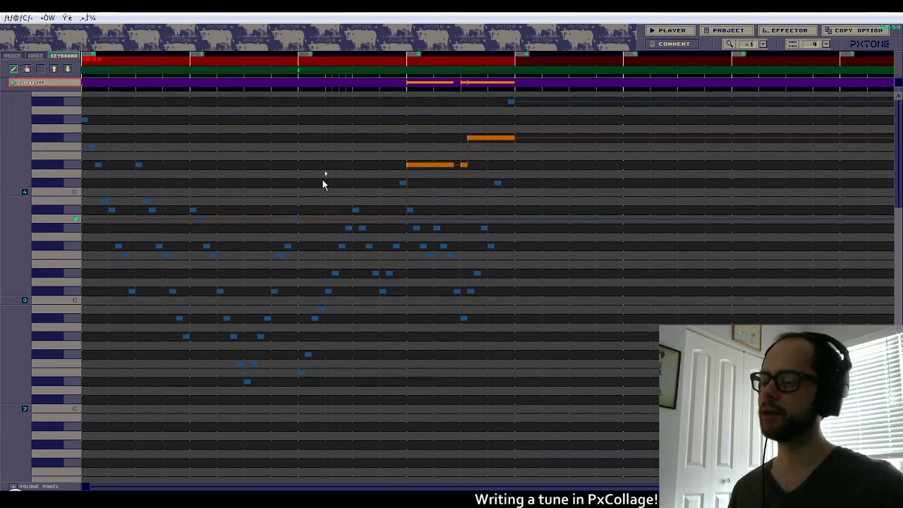
left_click_drag(322, 184, 527, 146)
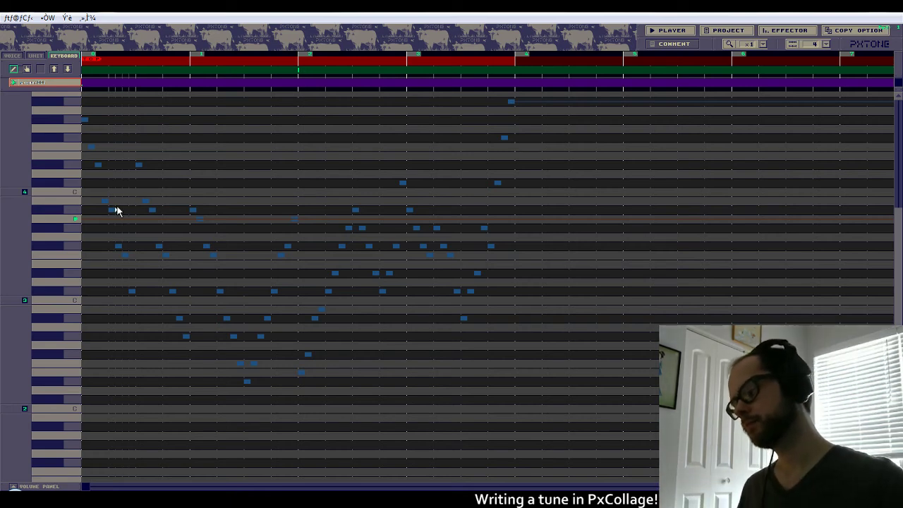
left_click(64, 245)
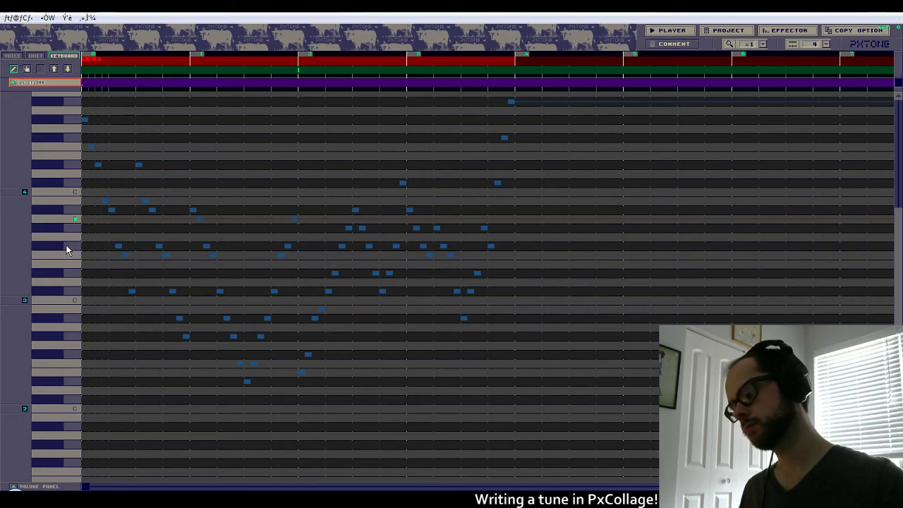
left_click_drag(83, 248, 186, 254)
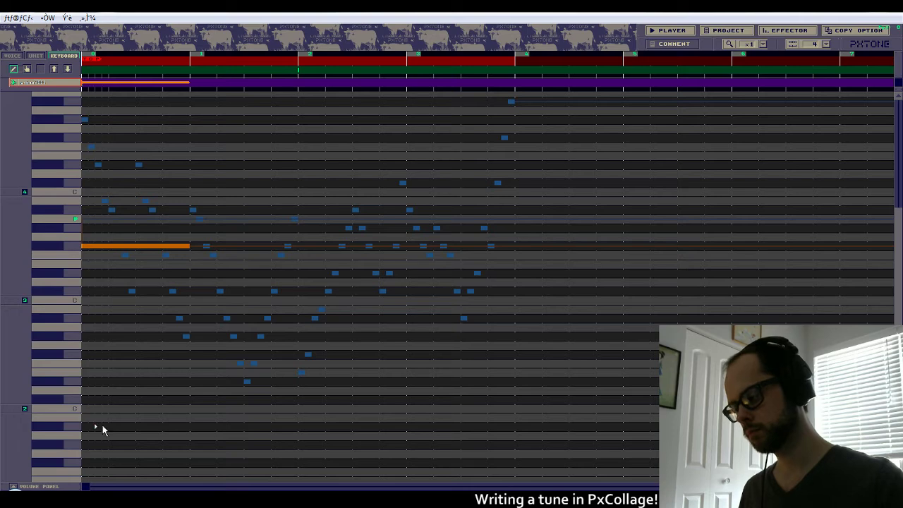
Display the Pan (Volume) lane and erase the F#3 note from measure 0 of the third test004 unit.
left_click(14, 486)
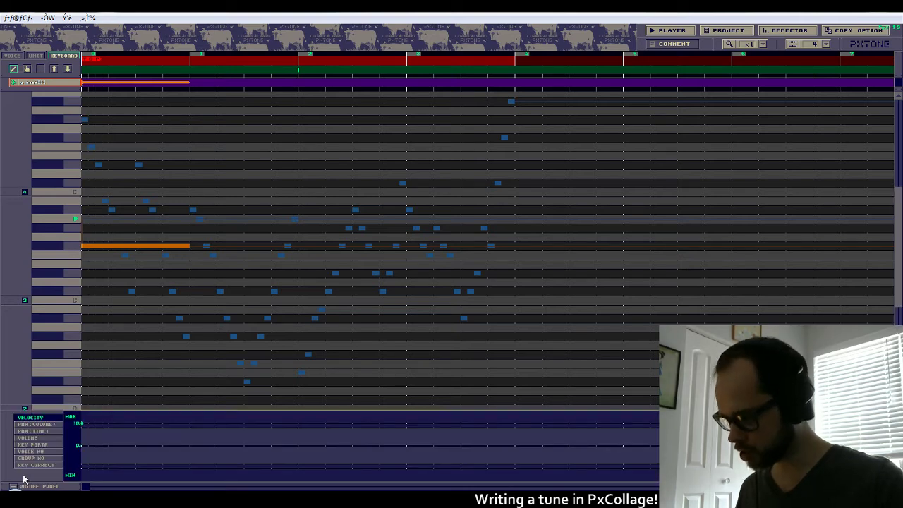
left_click(37, 424)
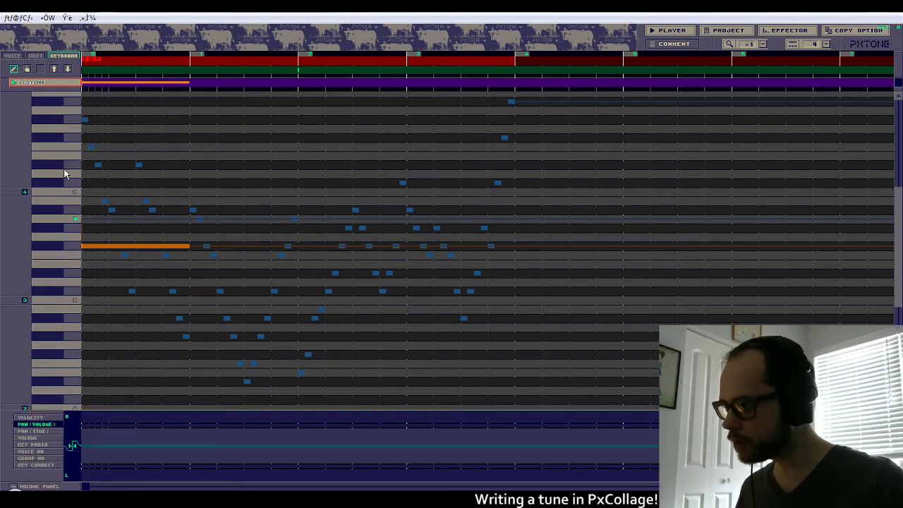
left_click(68, 68)
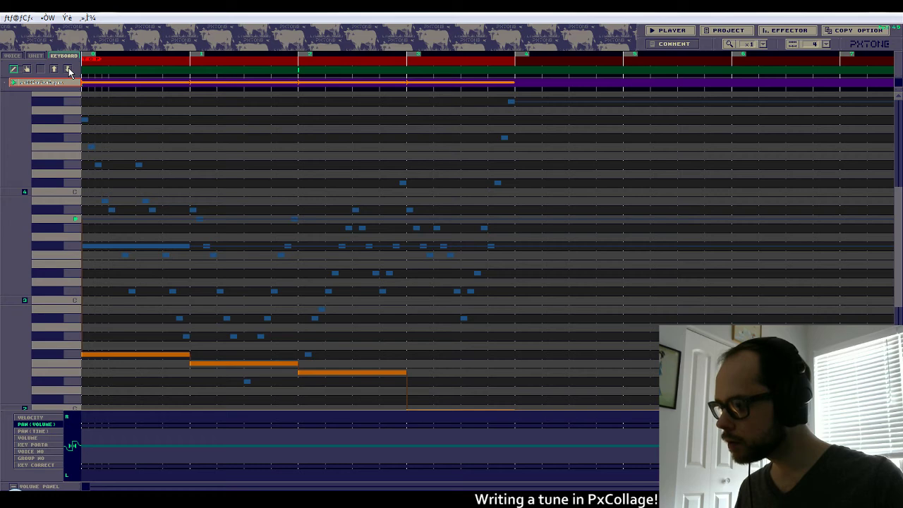
left_click(53, 69)
left_click(53, 68)
left_click(53, 69)
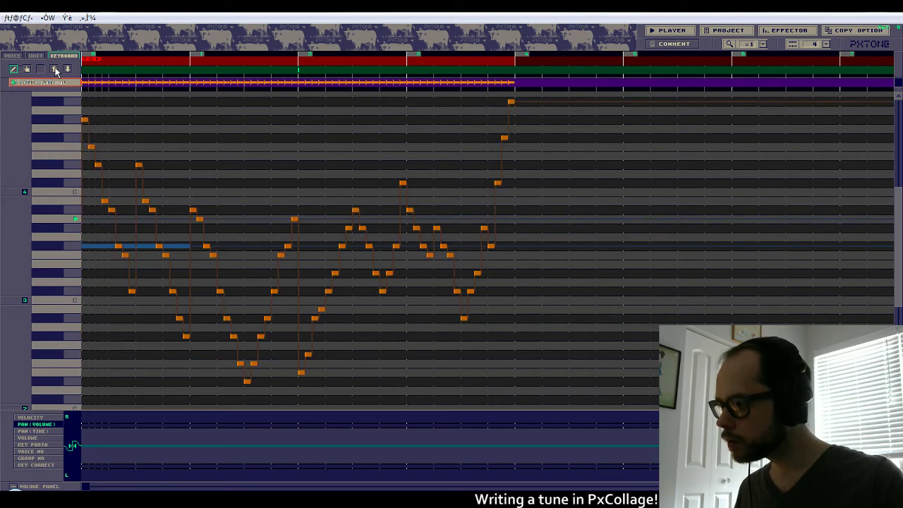
left_click(68, 68)
left_click(68, 68)
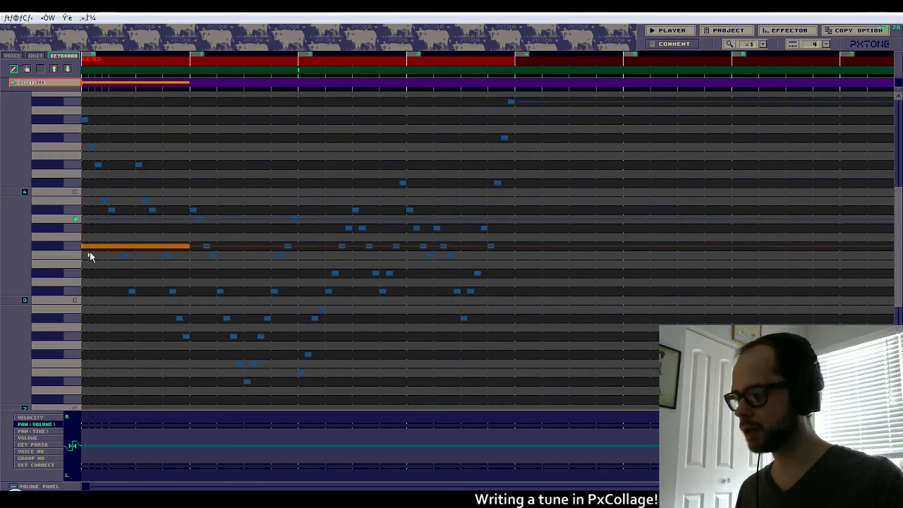
left_click_drag(90, 249, 197, 248)
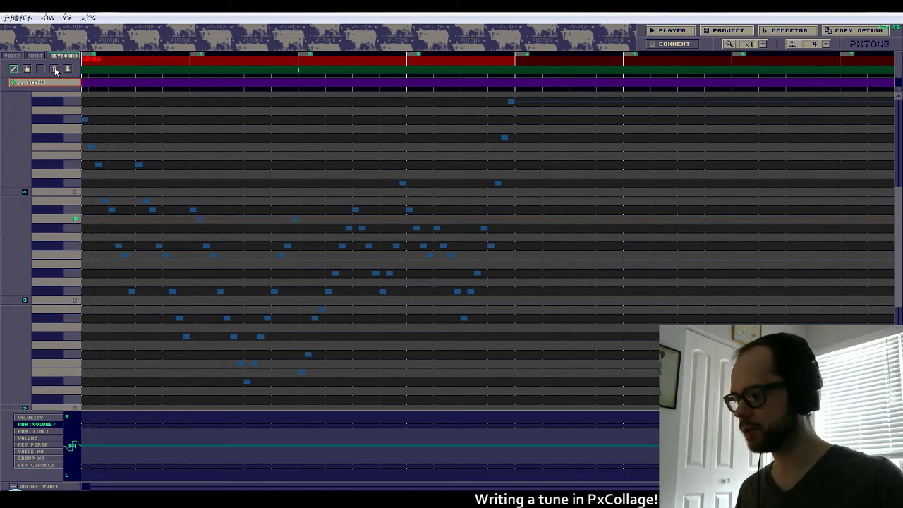
Open the preceding empty test004 unit and pan its volume slightly to the left from the start of the song.
left_click(53, 69)
left_click(67, 69)
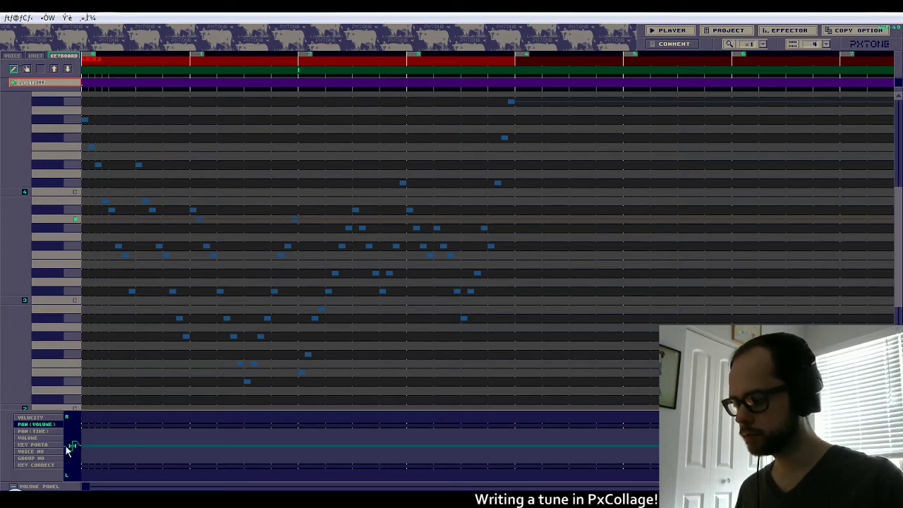
scroll(81, 445, "down", 2)
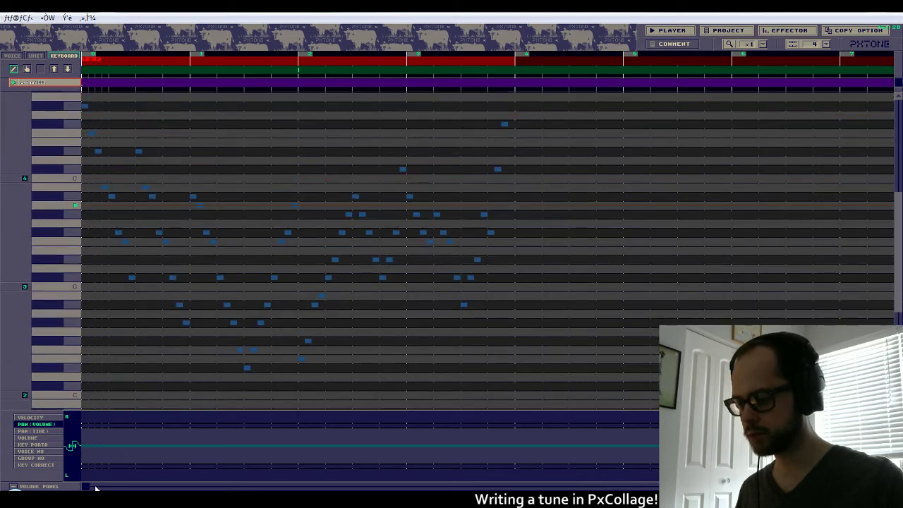
left_click(109, 451)
right_click(113, 456)
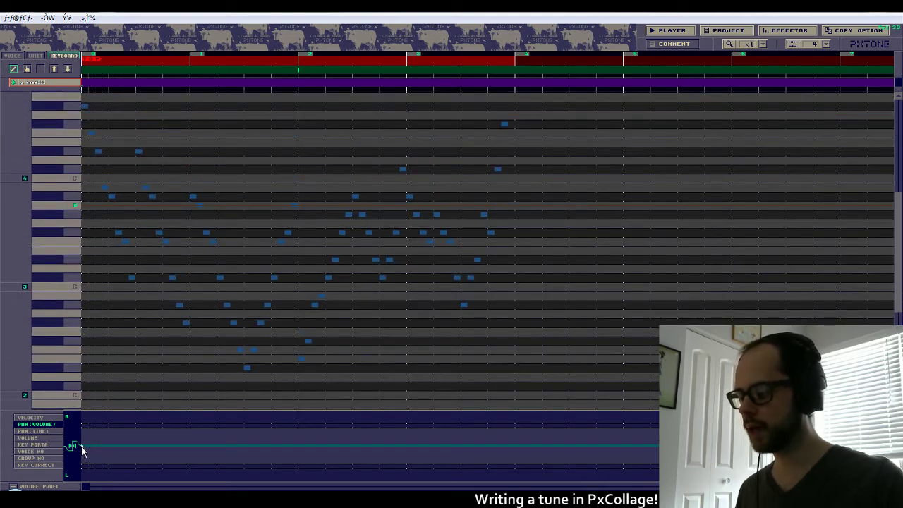
left_click(82, 457)
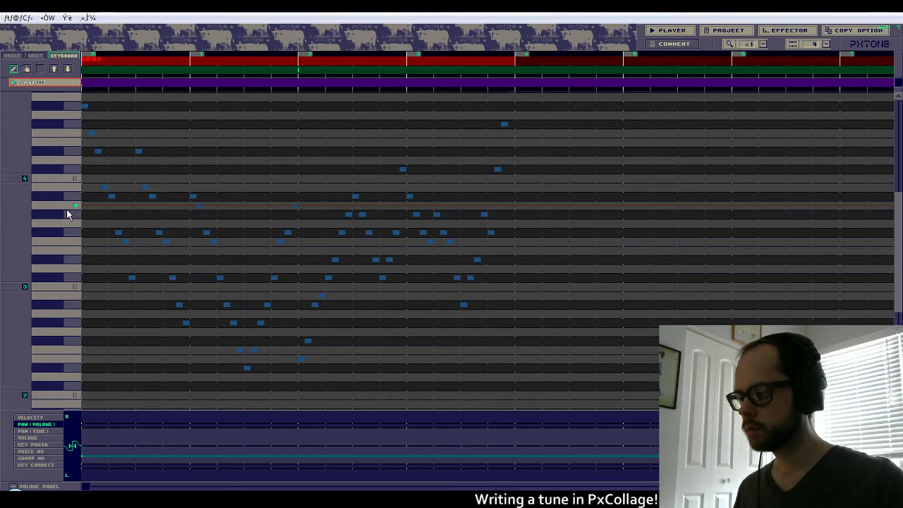
Draw one note per measure in the test004 unit, F3, D#3, F#3 and G#3 in measures 0 to 3, and raise measure 0 to F#3.
left_click(84, 242)
left_click_drag(85, 247, 184, 254)
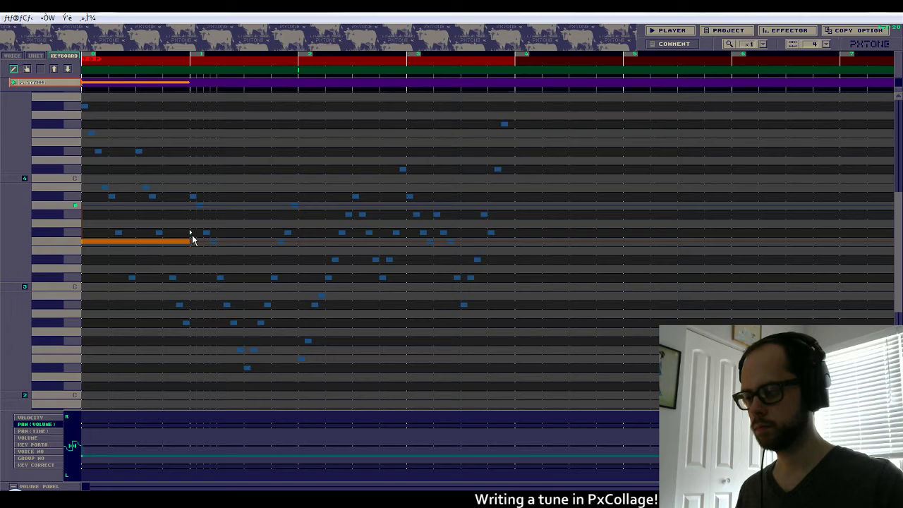
left_click(192, 260)
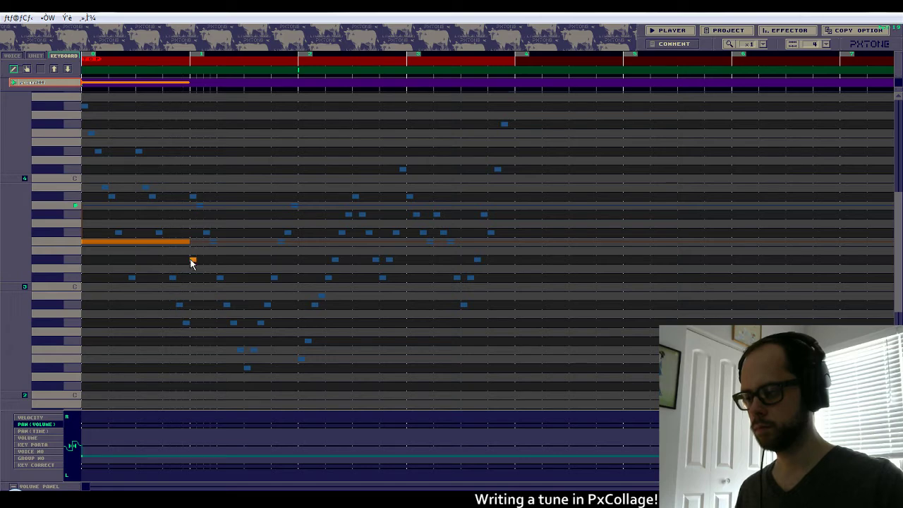
left_click_drag(192, 261, 296, 264)
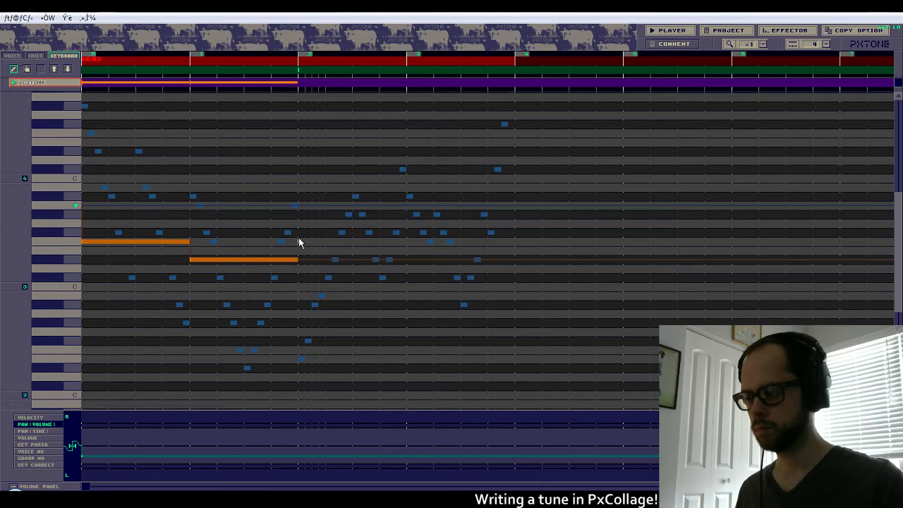
mouse_move(299, 233)
left_mouse_down()
mouse_move(411, 235)
mouse_move(403, 235)
mouse_move(512, 219)
left_mouse_up()
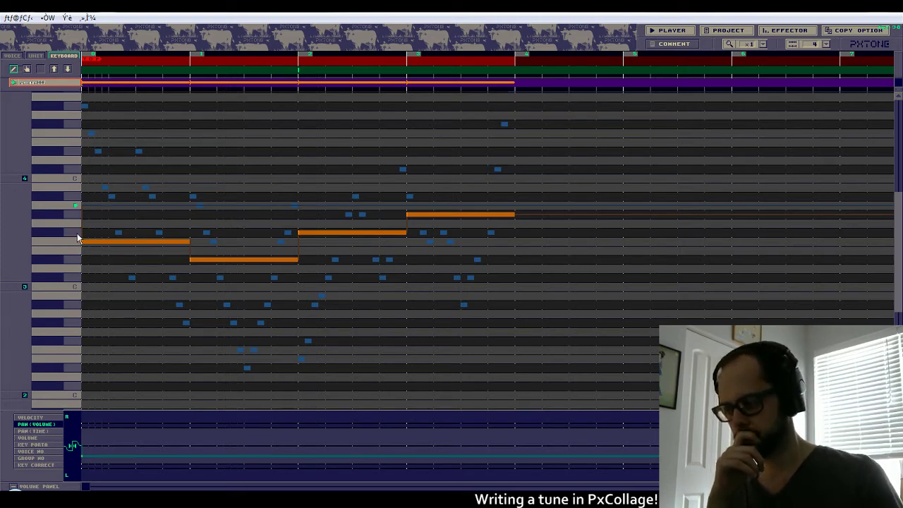
left_click_drag(86, 238, 186, 238)
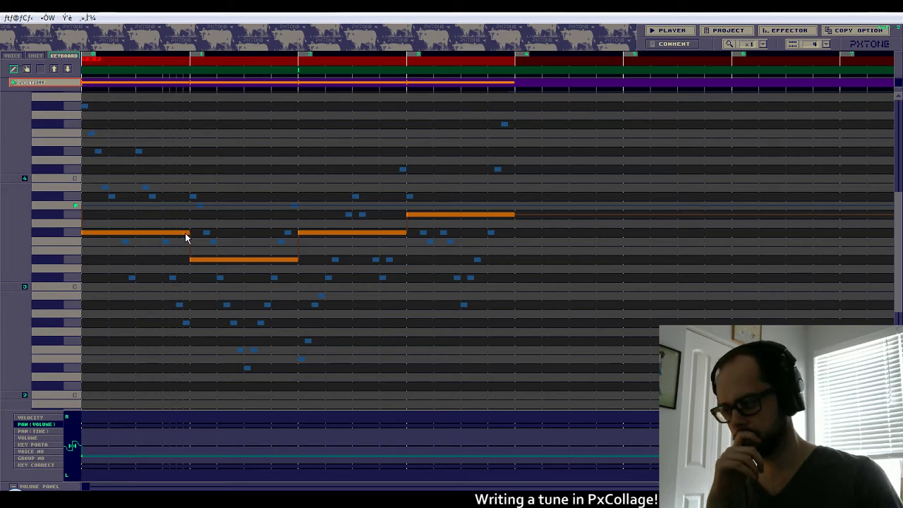
Redraw the test004 line with one note per measure: A#3, C#4, G#3 and D#3 in measures 0 to 3.
left_click_drag(85, 196, 400, 216)
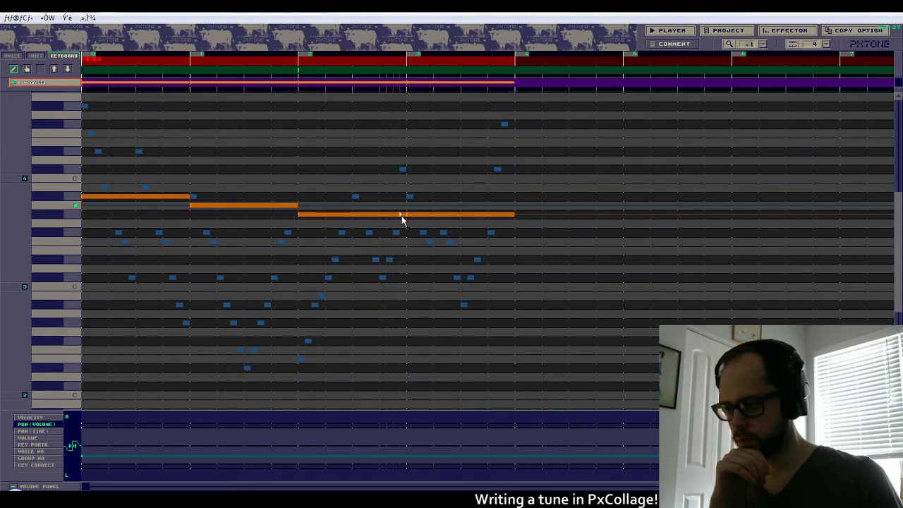
left_click_drag(407, 259, 510, 260)
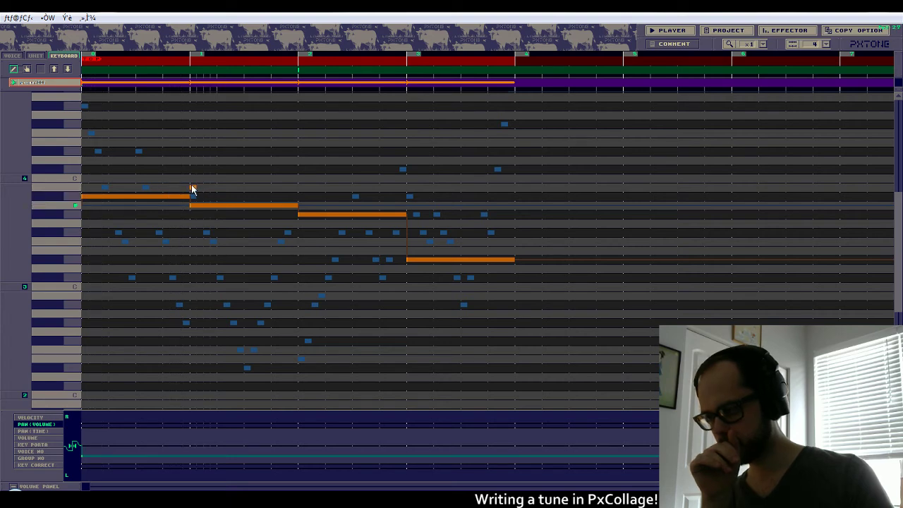
left_click_drag(192, 189, 296, 186)
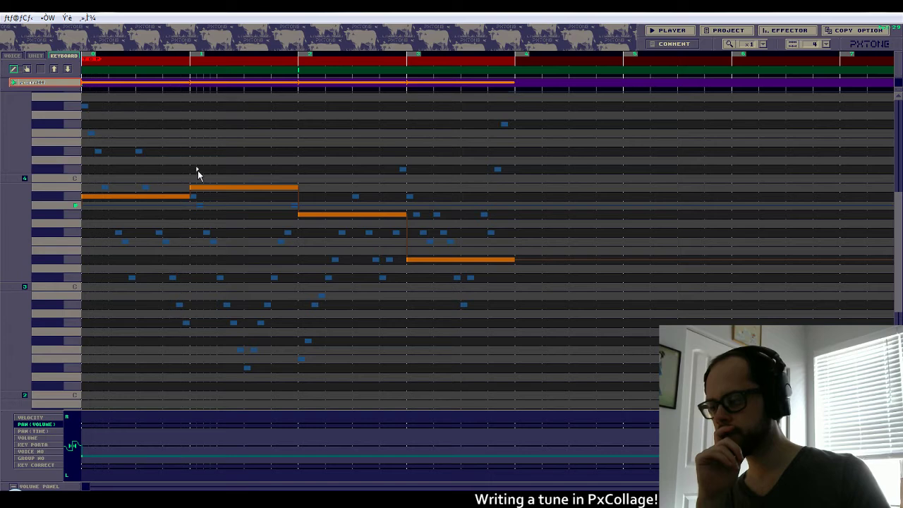
left_click_drag(198, 170, 295, 173)
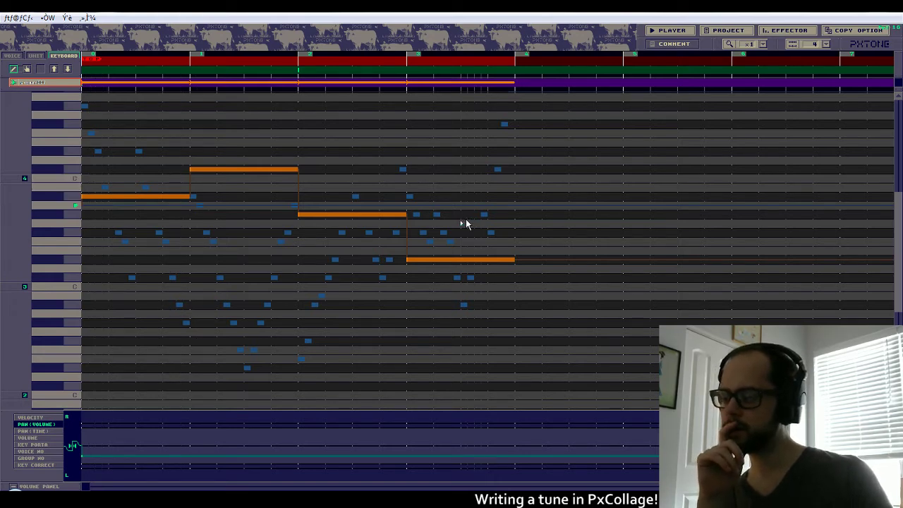
Redraw measure 1 as C#4 and B3 halves and measure 3 as B3 and A#3 halves.
left_click_drag(408, 189, 508, 189)
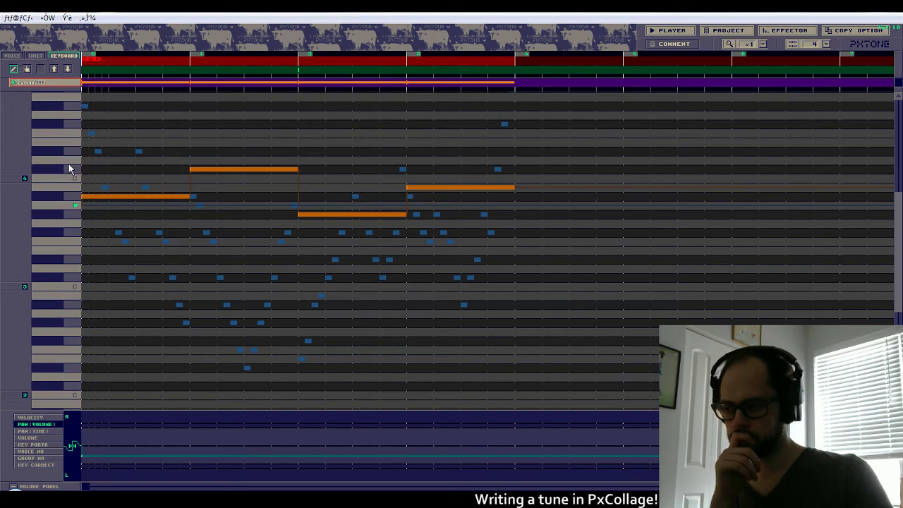
left_click_drag(191, 161, 297, 161)
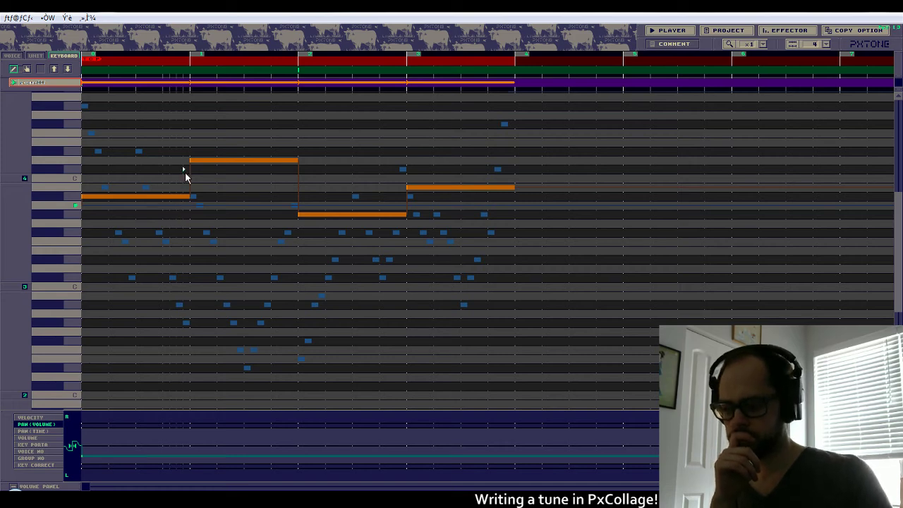
mouse_move(201, 170)
left_mouse_down()
mouse_move(238, 169)
mouse_move(288, 188)
left_mouse_up()
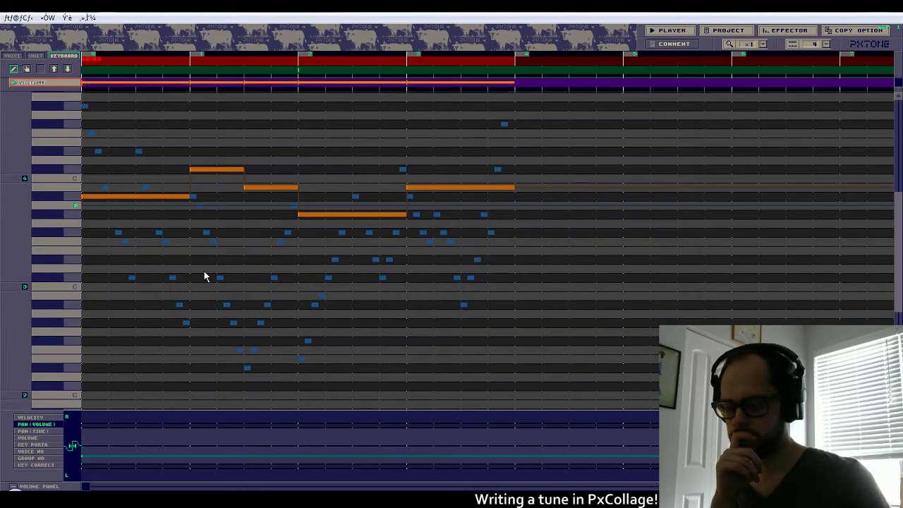
left_click_drag(461, 196, 509, 200)
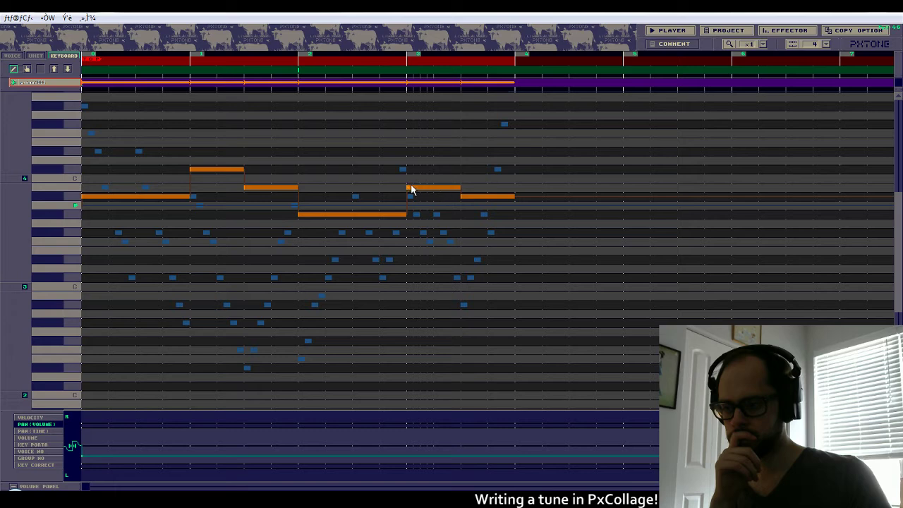
Change the second halves of measures 3 and 1 to G#3 and C4, and redraw measure 2 as B3 and F#3 halves.
mouse_move(412, 189)
left_mouse_down()
mouse_move(435, 198)
mouse_move(412, 191)
mouse_move(460, 190)
mouse_move(492, 219)
mouse_move(513, 215)
left_mouse_up()
right_click(463, 227)
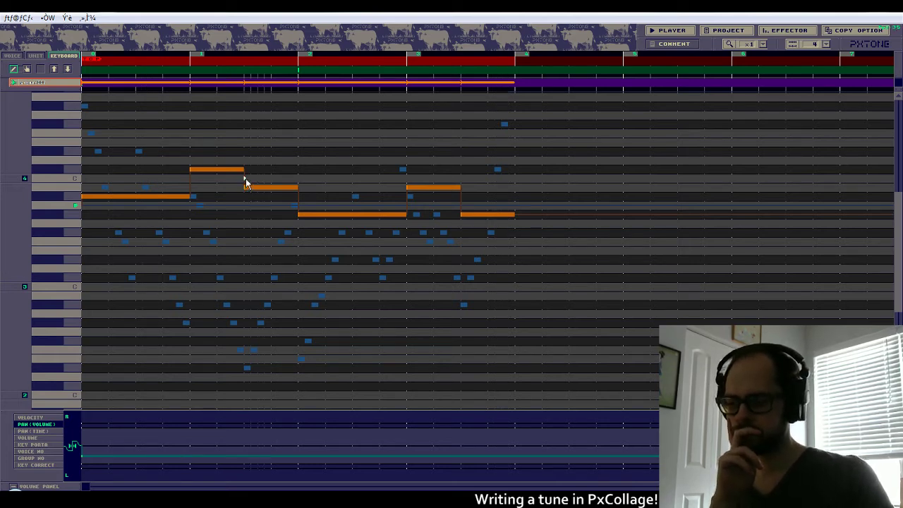
mouse_move(245, 183)
left_mouse_down()
mouse_move(296, 185)
mouse_move(297, 195)
mouse_move(397, 193)
mouse_move(405, 195)
mouse_move(349, 192)
mouse_move(403, 232)
left_mouse_up()
left_click(355, 222)
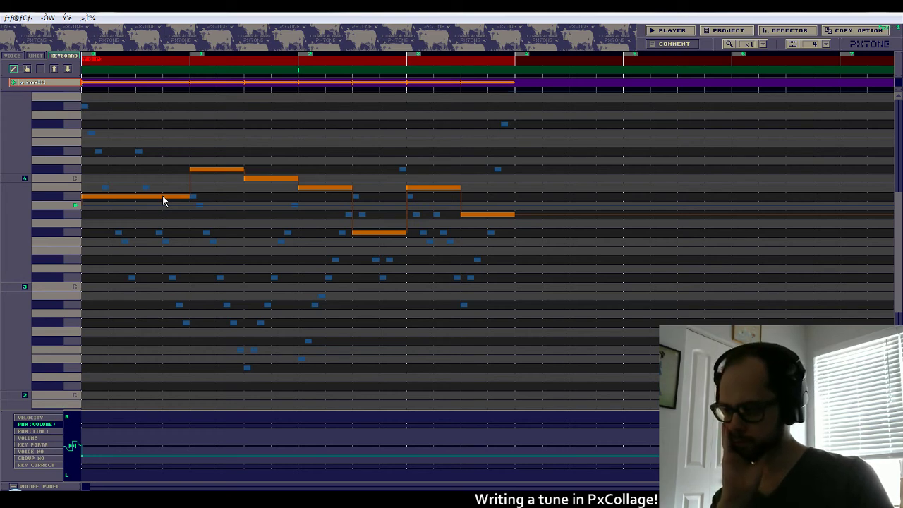
Draw a short G#3 at the start of measure 3, followed by A#3 up to the middle of the measure.
left_click(405, 205)
left_click_drag(409, 205, 461, 209)
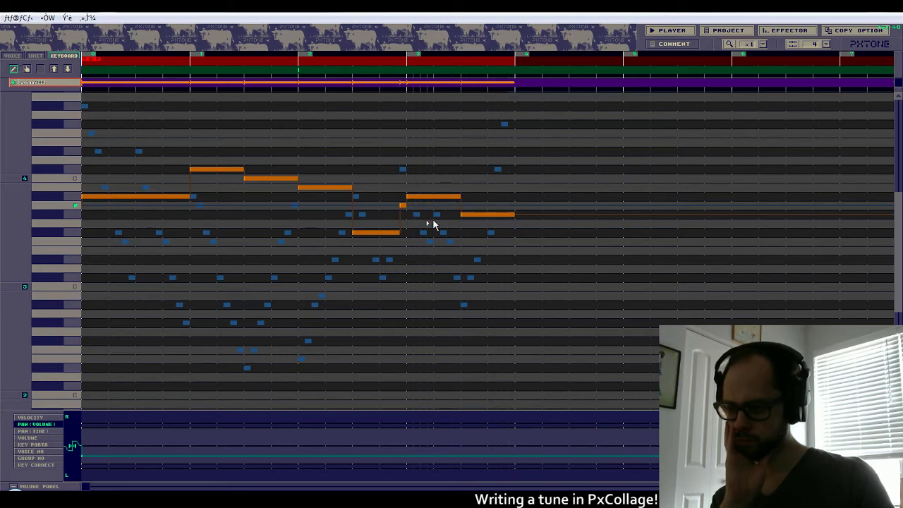
left_click(402, 234)
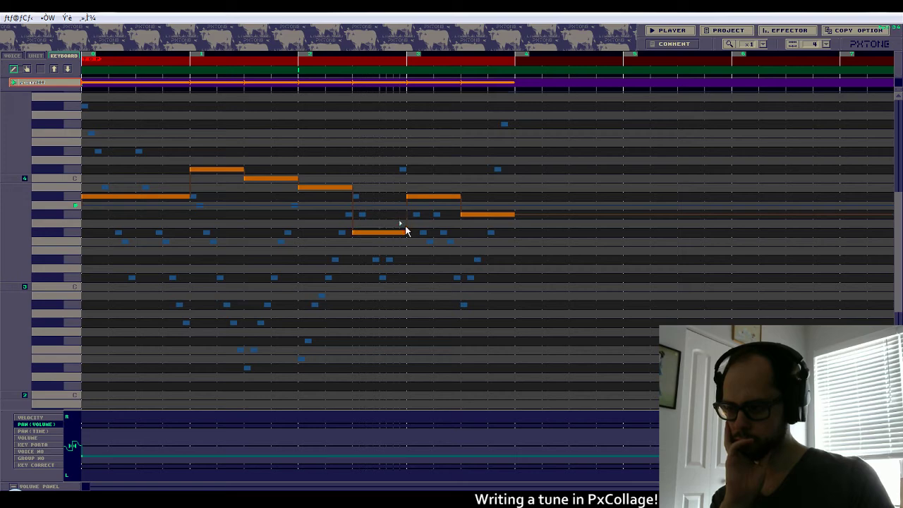
left_click(408, 209)
left_click_drag(413, 197, 456, 201)
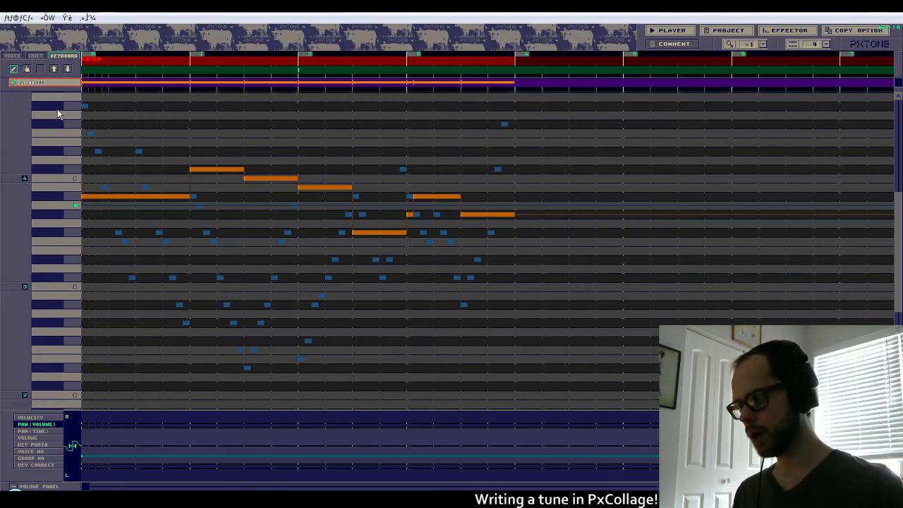
Switch to the second, empty test004 unit and pan its volume partway left from the start of the song.
left_click(67, 69)
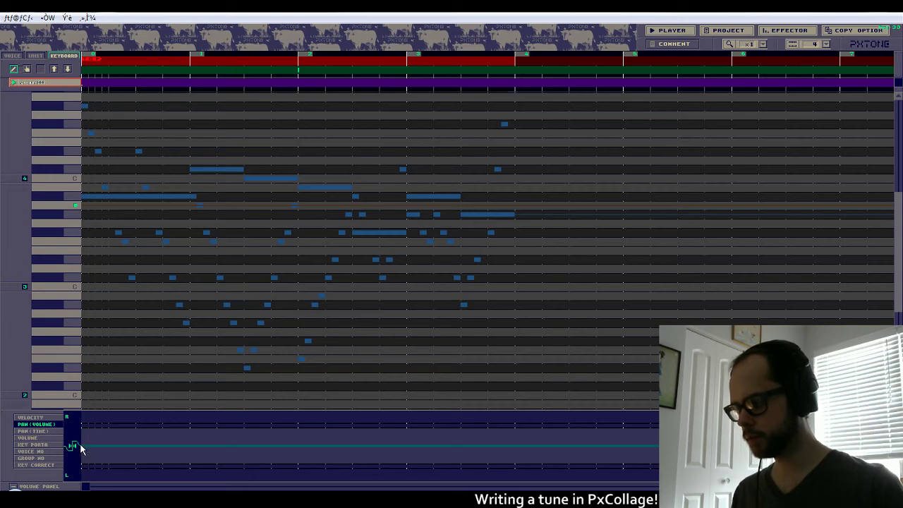
left_click(55, 70)
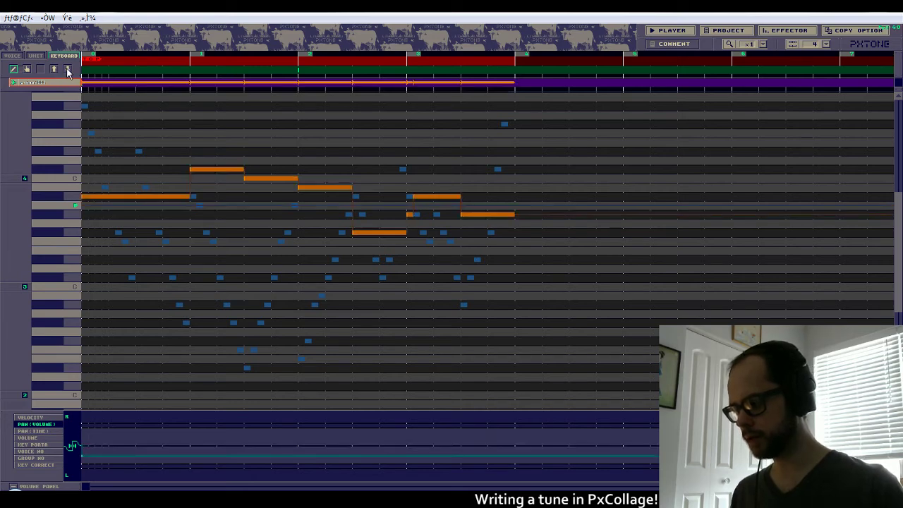
left_click(67, 70)
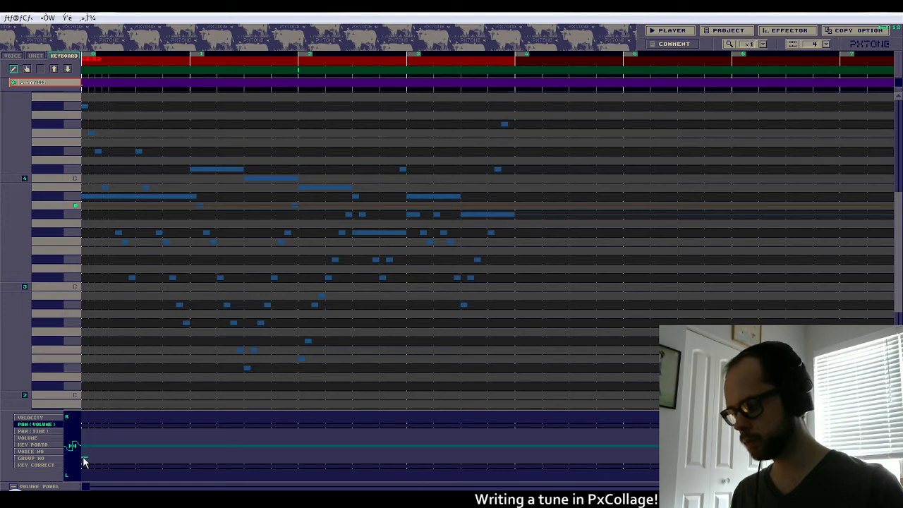
left_click_drag(85, 459, 104, 459)
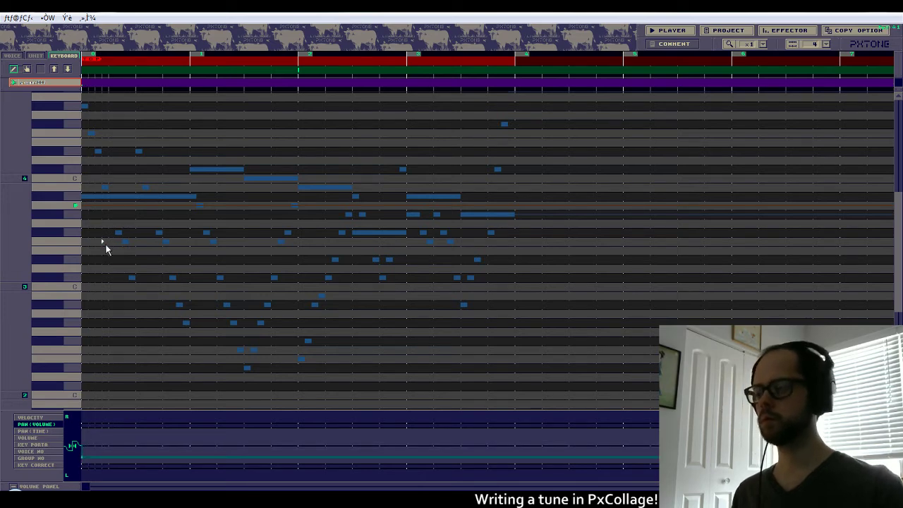
Draw F#3 across measure 0, A#3 and A3 halves in measure 1, G#3 and D#3 halves in measure 2, and F#3 starting measure 3.
left_click_drag(84, 234, 184, 237)
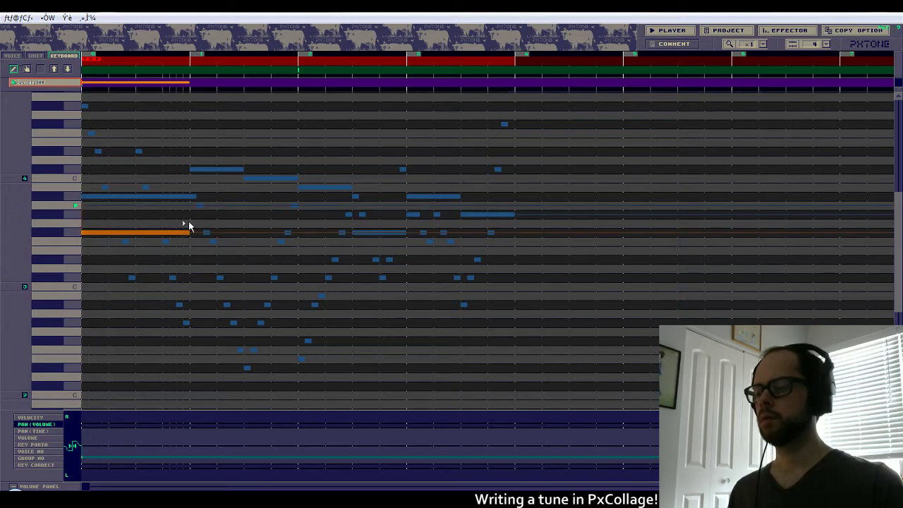
left_click(56, 70)
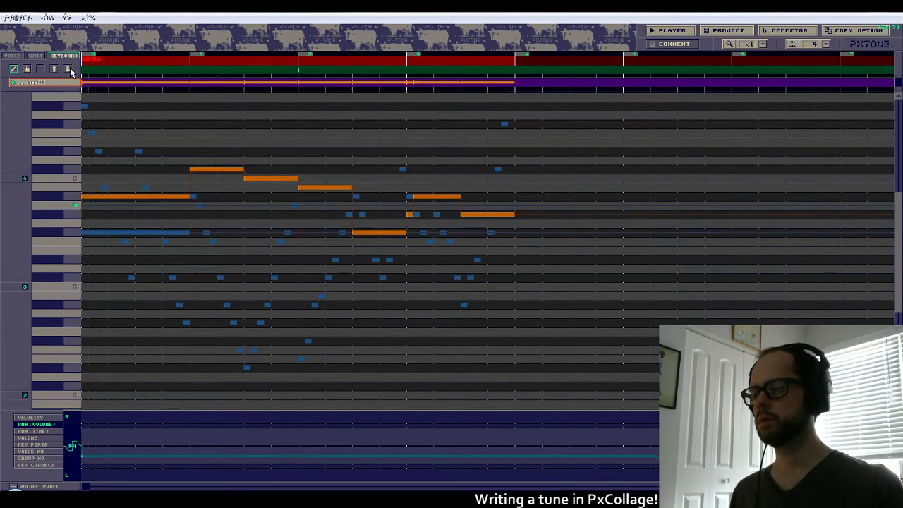
left_click(68, 68)
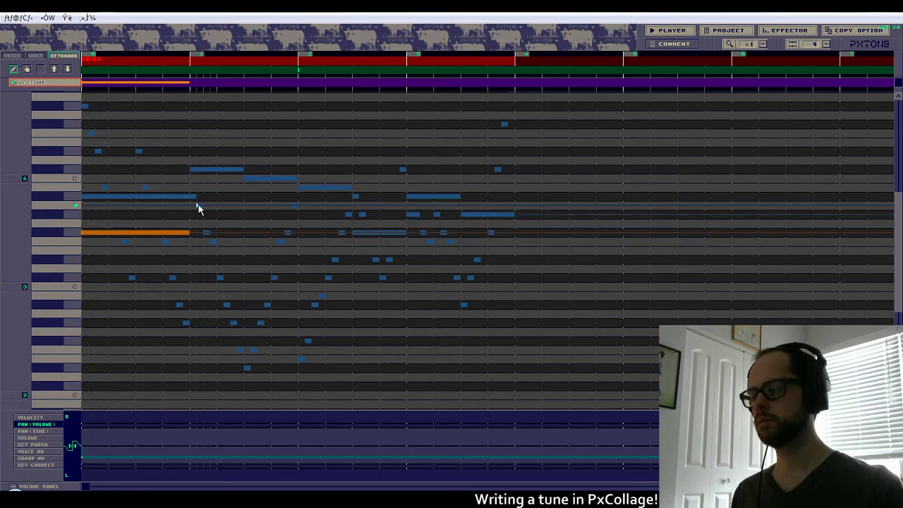
left_click_drag(194, 200, 345, 218)
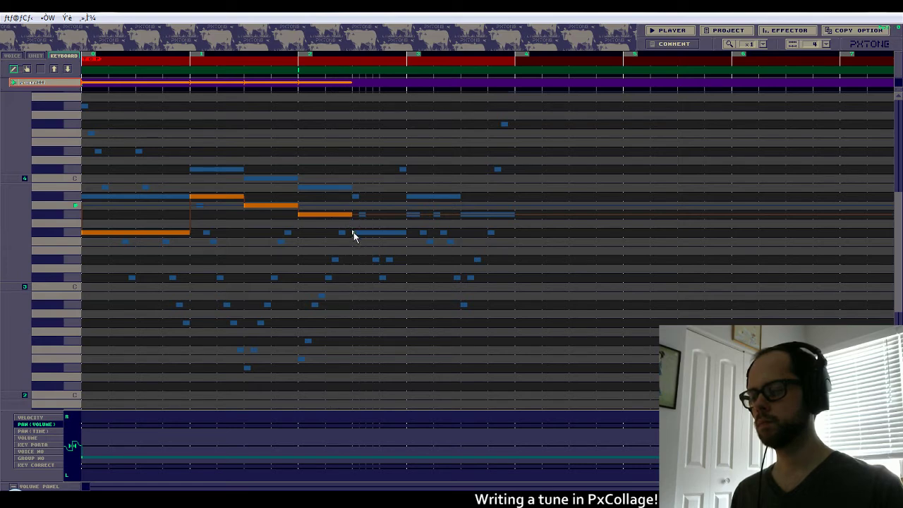
mouse_move(352, 261)
left_mouse_down()
mouse_move(405, 263)
mouse_move(456, 234)
left_mouse_up()
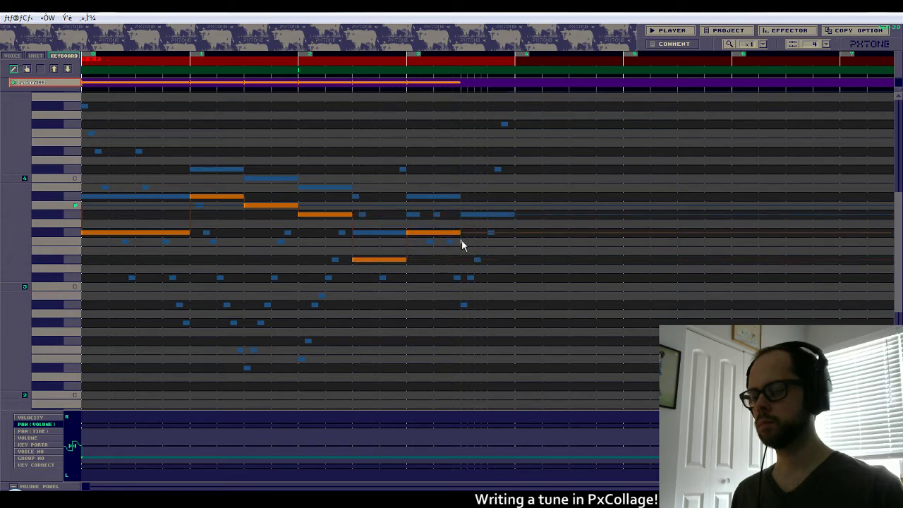
Fill the second half of measure 3 with F3 and put a short F3 before the F#3 at the measure's start.
left_click_drag(511, 247, 511, 246)
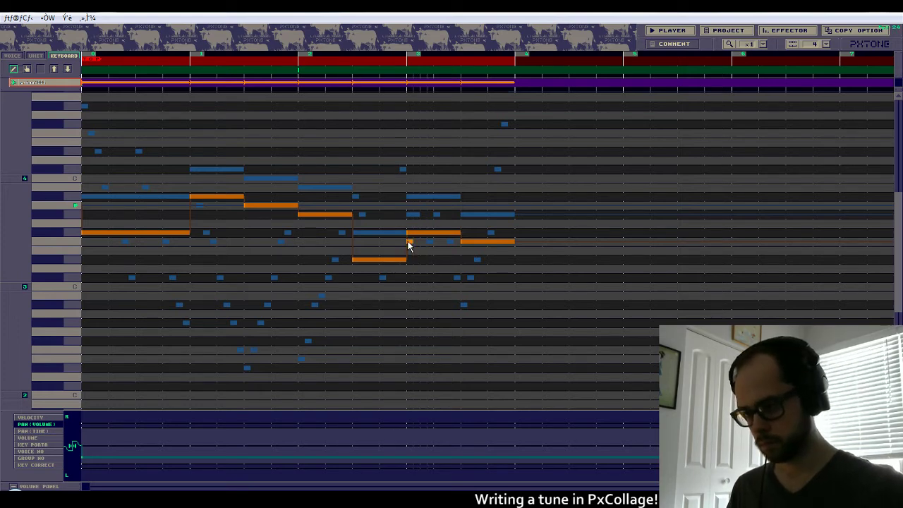
left_click(409, 241)
left_click_drag(449, 241, 458, 233)
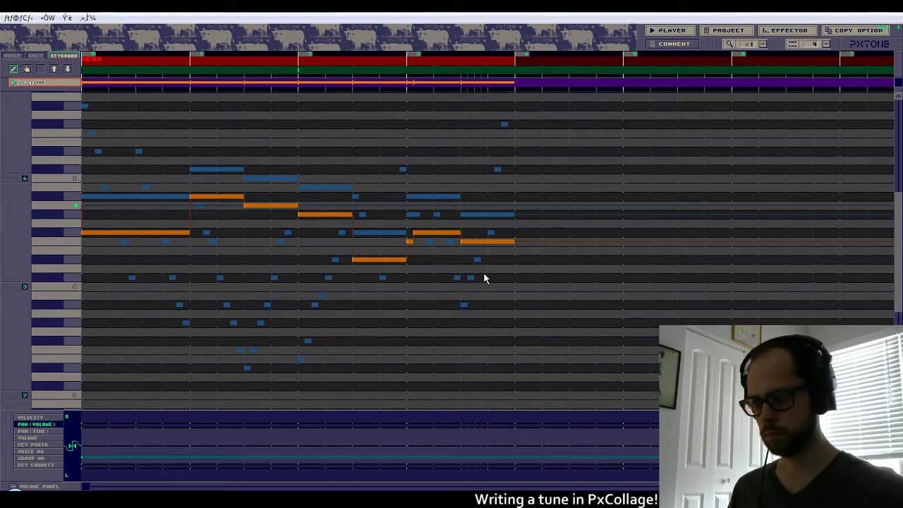
In the first test004 line, split the second half of measure 3 into F#3 and G#3 quarters.
left_click(464, 242)
mouse_move(465, 243)
left_mouse_down()
mouse_move(513, 244)
mouse_move(513, 214)
left_mouse_up()
left_click(53, 67)
left_click(463, 234)
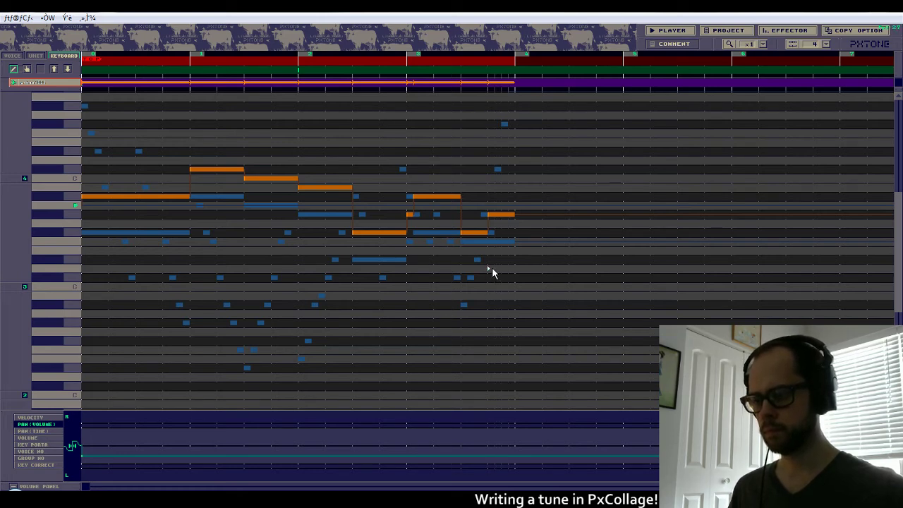
In the second test004 line, split the second half of measure 3 into D#3 and F3 quarters.
left_click(55, 69)
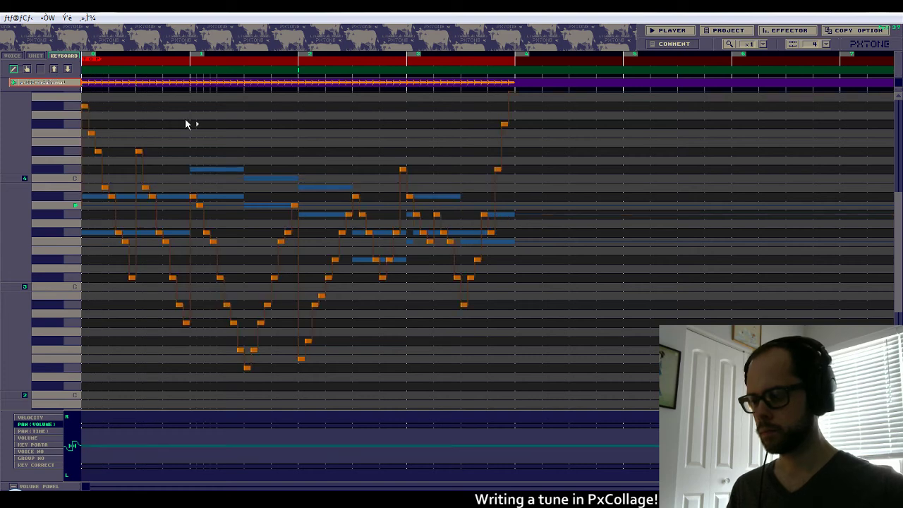
left_click(70, 68)
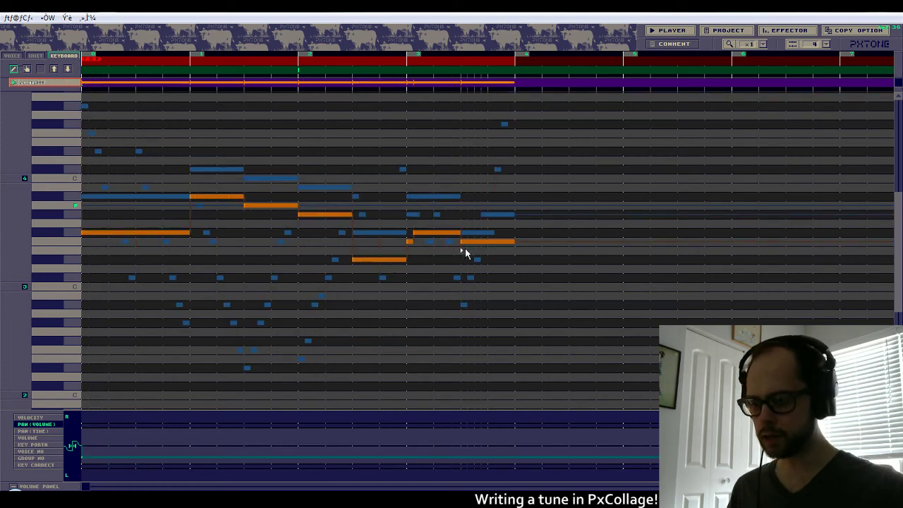
left_click_drag(490, 242, 514, 246)
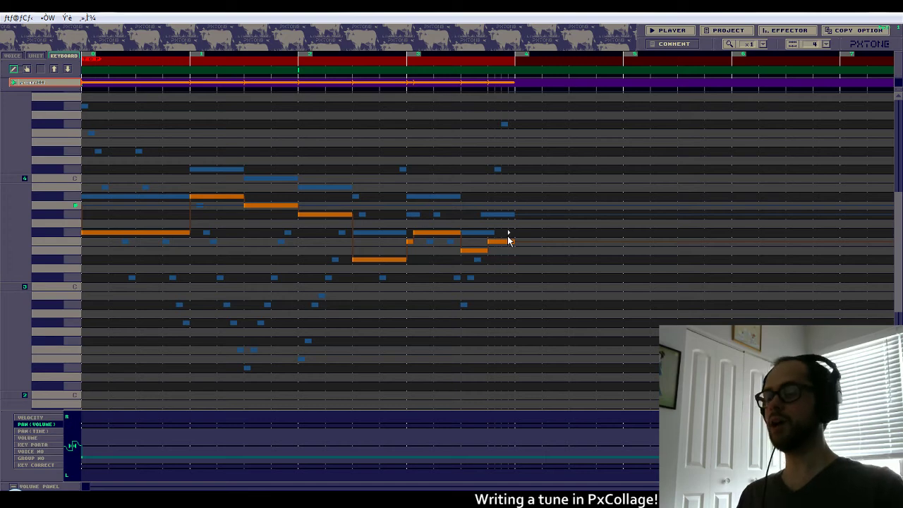
left_click(67, 251)
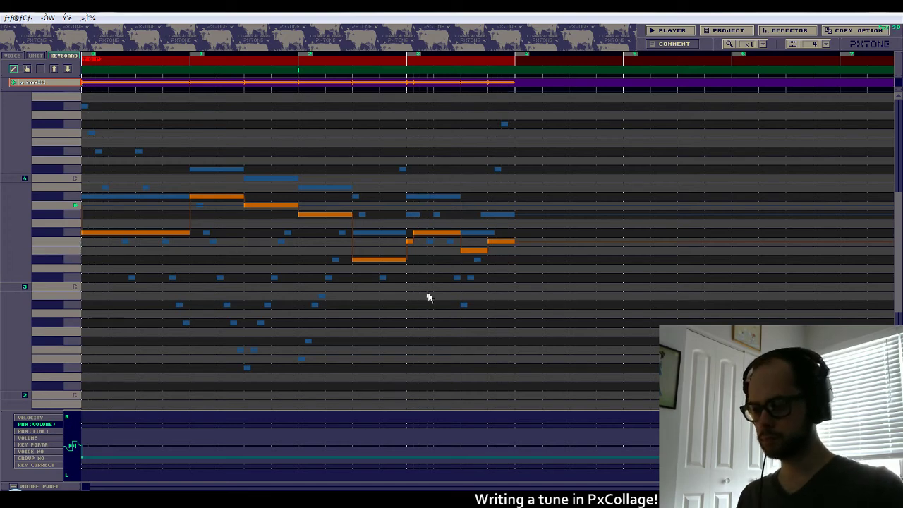
left_click_drag(460, 260, 479, 258)
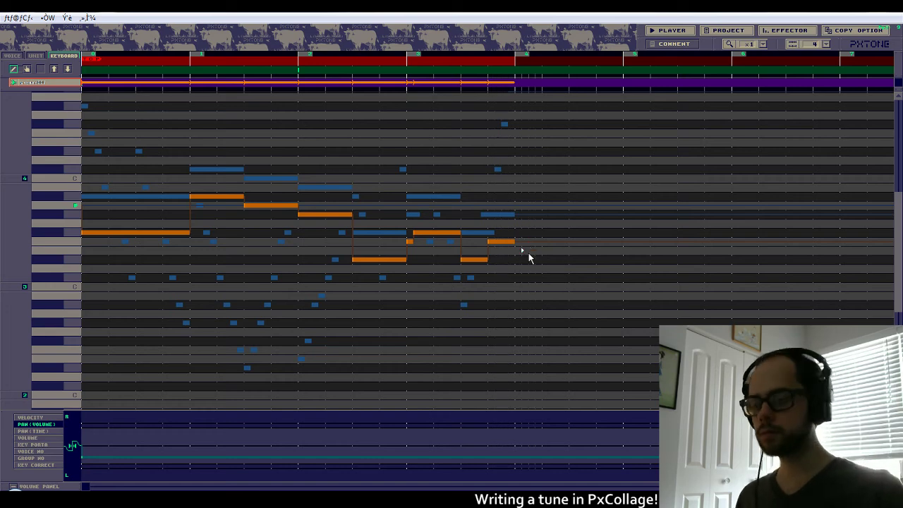
Switch to the third test004 unit and try D#3 and C#3 halves in measure 0, C#3 and C3 in measure 1, and B2 starting measure 2.
left_click(68, 69)
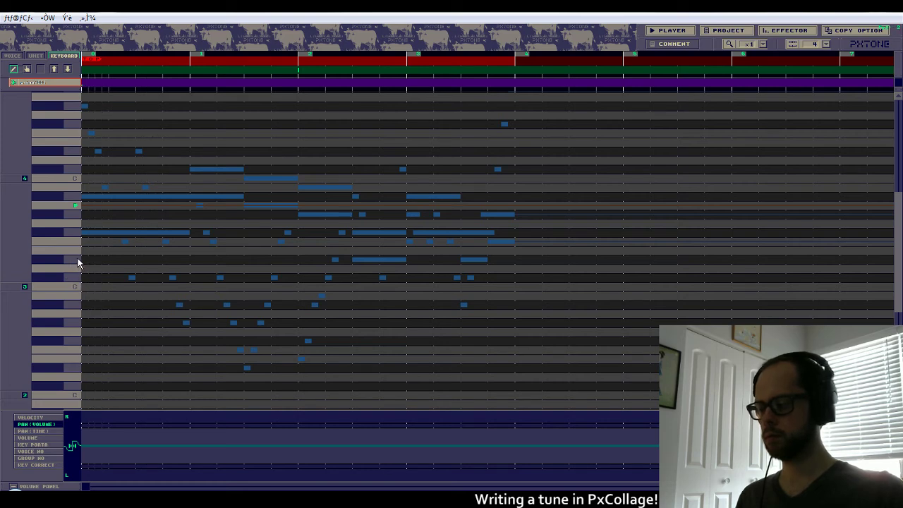
left_click_drag(135, 277, 189, 282)
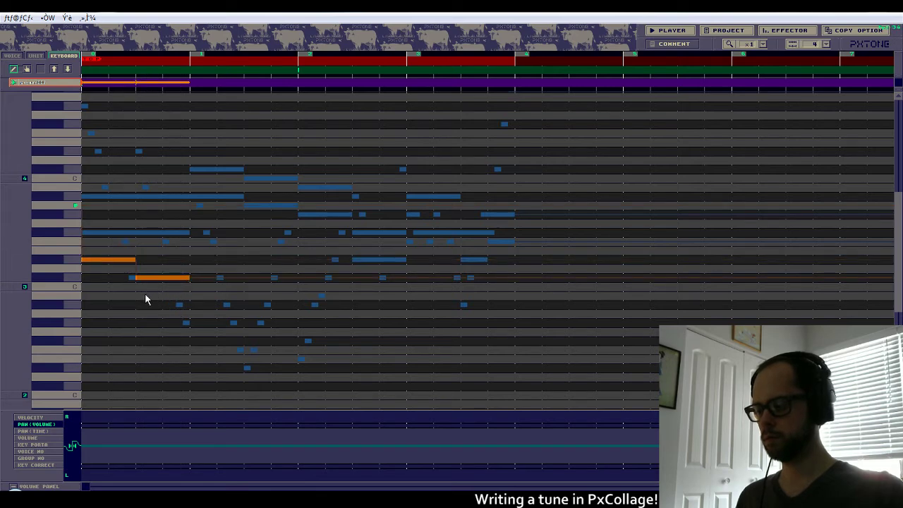
left_click_drag(189, 278, 348, 297)
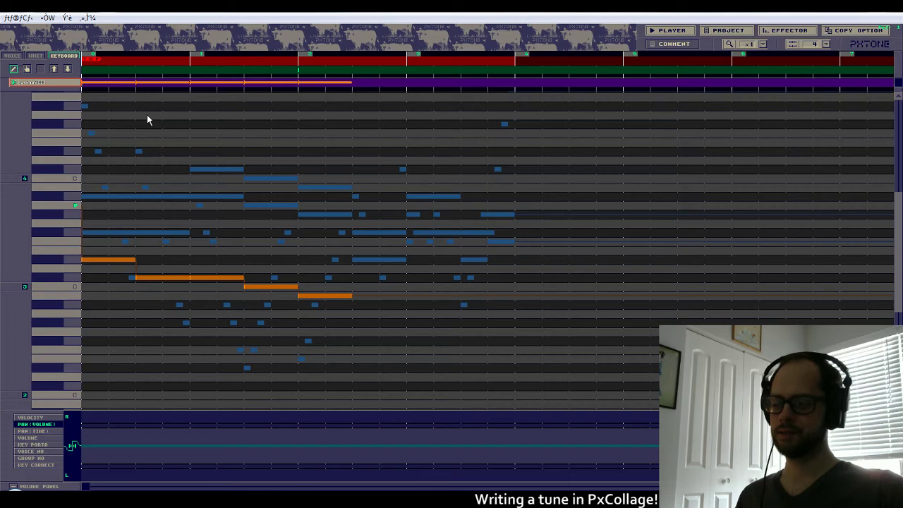
Undo the B2, C3 and C#3 notes and redraw D#3 across all of measure 0.
key("ctrl+z")
key("ctrl+z")
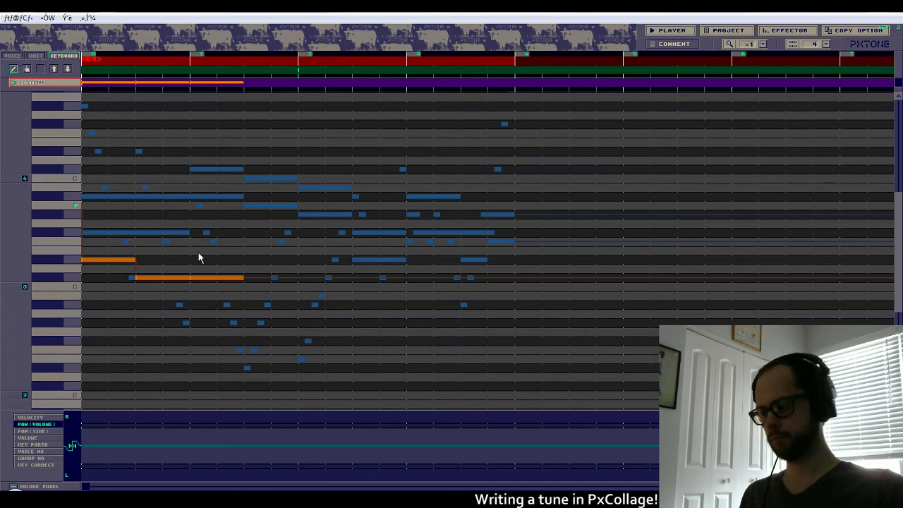
key("ctrl+z")
key("ctrl+z")
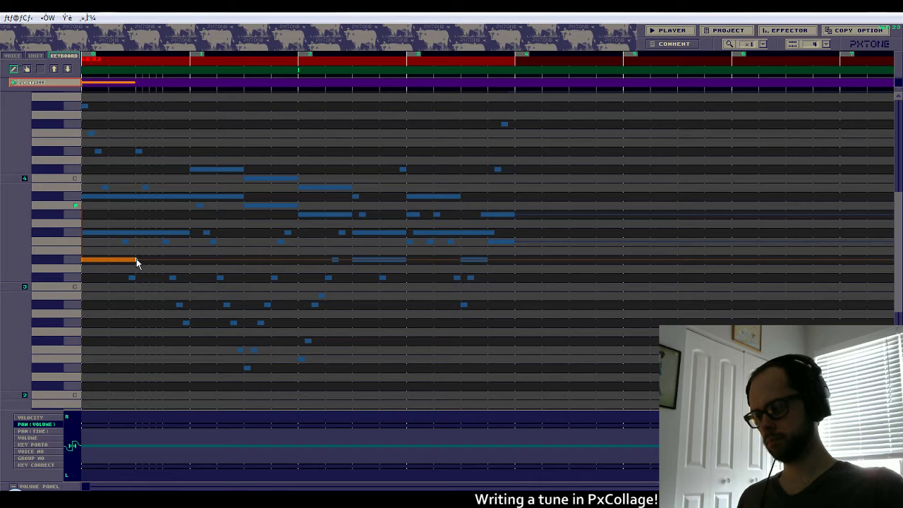
left_click_drag(136, 261, 189, 261)
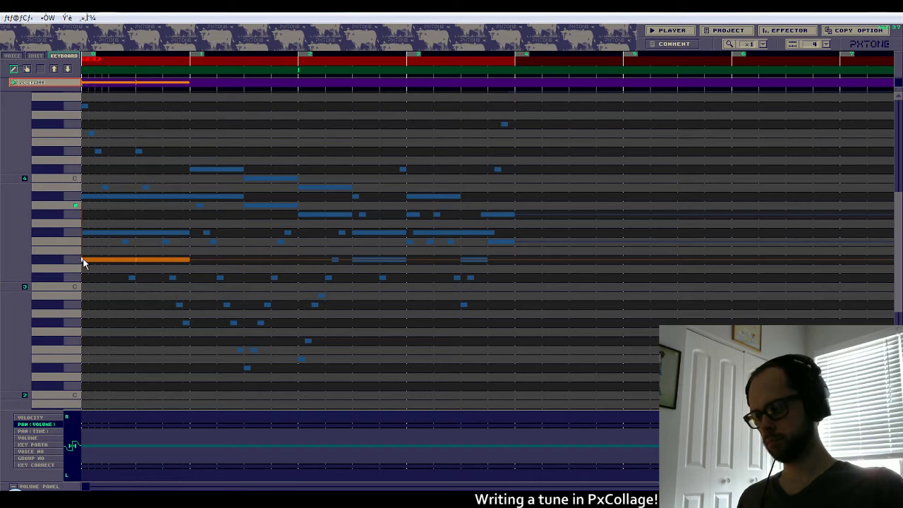
left_click_drag(83, 262, 186, 261)
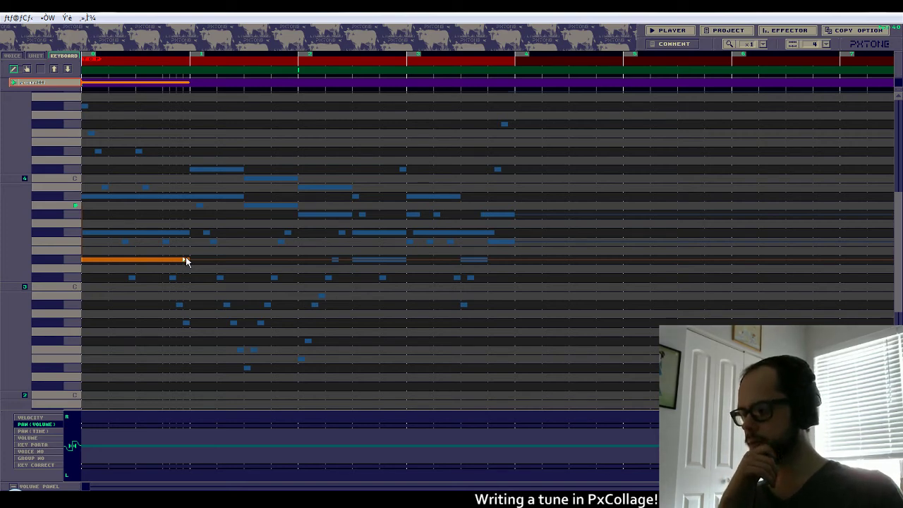
Draw F3 and E3 halves in measure 1, D#3 and A#2 halves in measure 2, and a short C3 followed by C#3 to mid-measure 3.
mouse_move(186, 259)
left_mouse_down()
mouse_move(195, 242)
mouse_move(244, 243)
mouse_move(348, 263)
left_mouse_up()
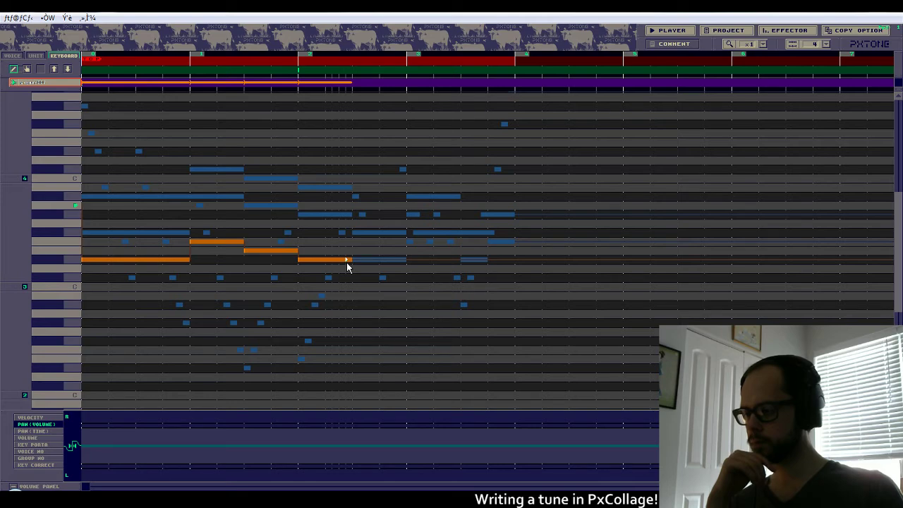
left_click_drag(353, 304, 406, 307)
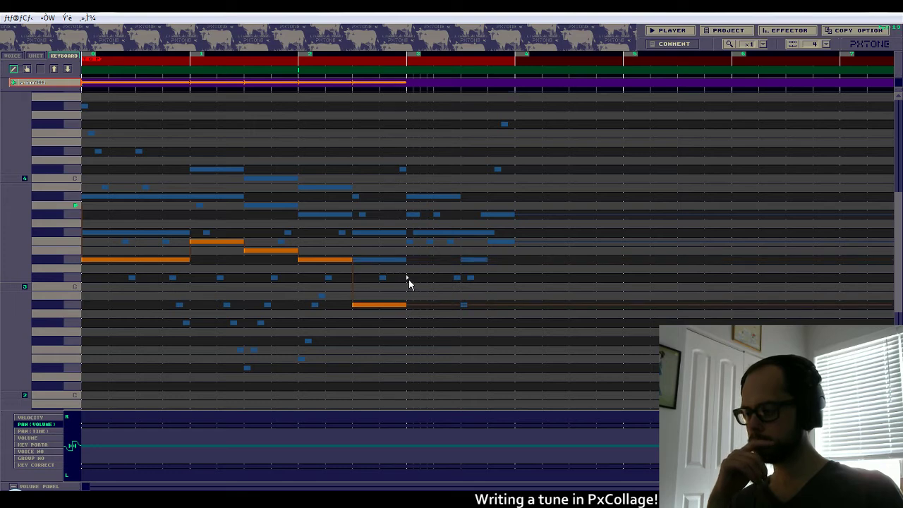
left_click(408, 278)
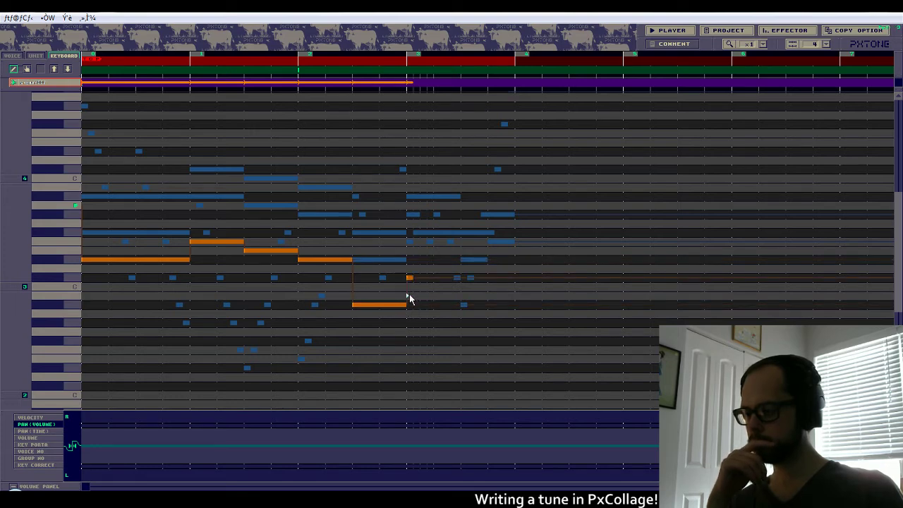
left_click(414, 282)
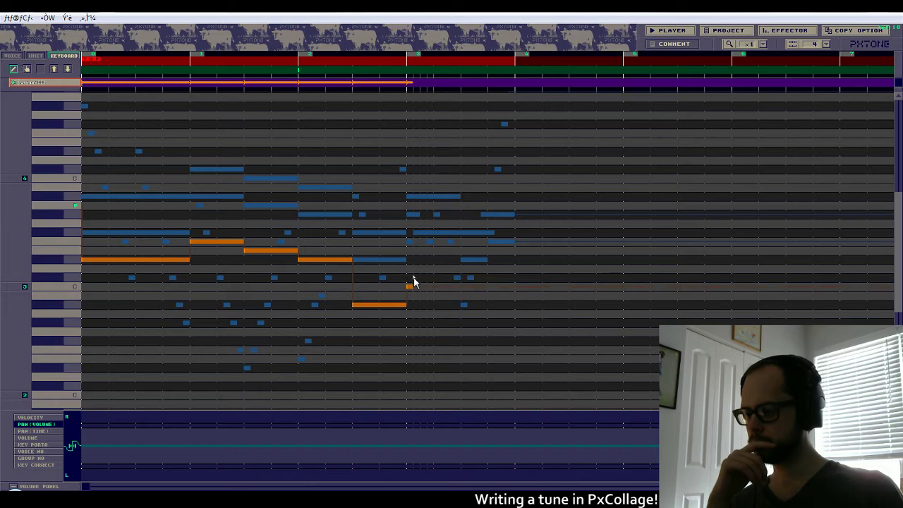
left_click_drag(413, 281, 455, 282)
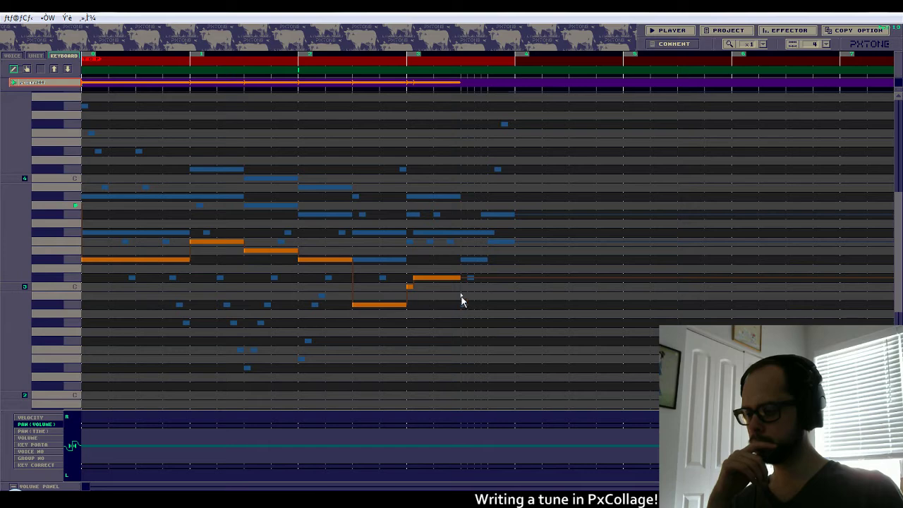
Draw B2 and C#3 on measure 3's last two quarters, and a half-measure C#3 followed by D#3 and E3 in measure 0.
mouse_move(460, 297)
left_mouse_down()
mouse_move(484, 301)
mouse_move(512, 287)
mouse_move(500, 281)
mouse_move(513, 282)
left_mouse_up()
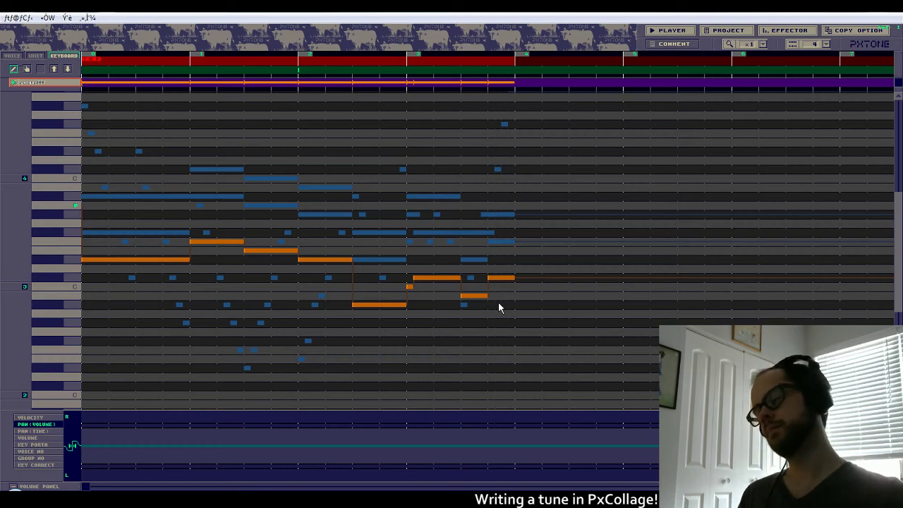
mouse_move(94, 281)
left_mouse_down()
mouse_move(132, 281)
mouse_move(162, 266)
left_mouse_up()
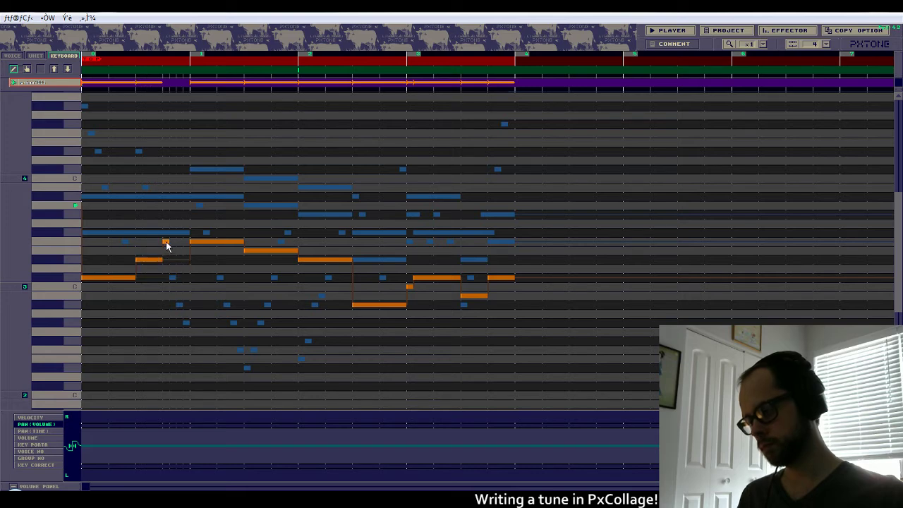
right_click(166, 247)
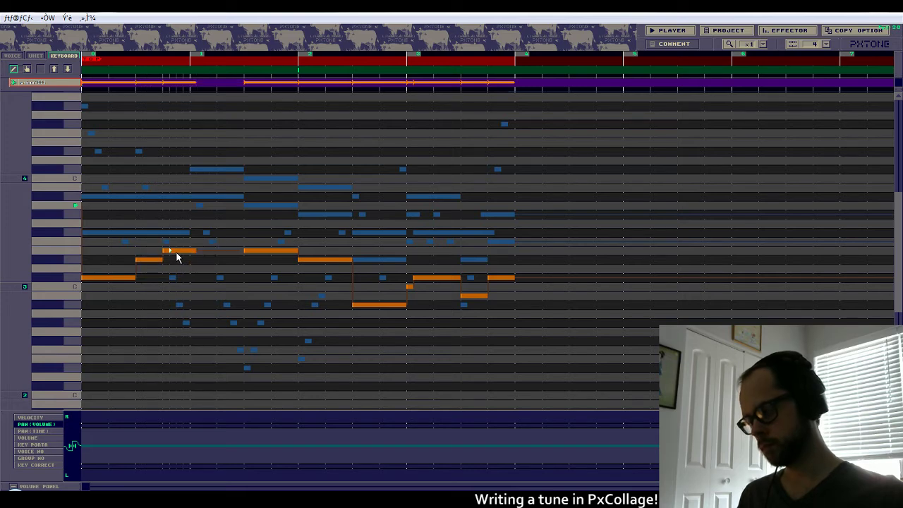
key("ctrl+z")
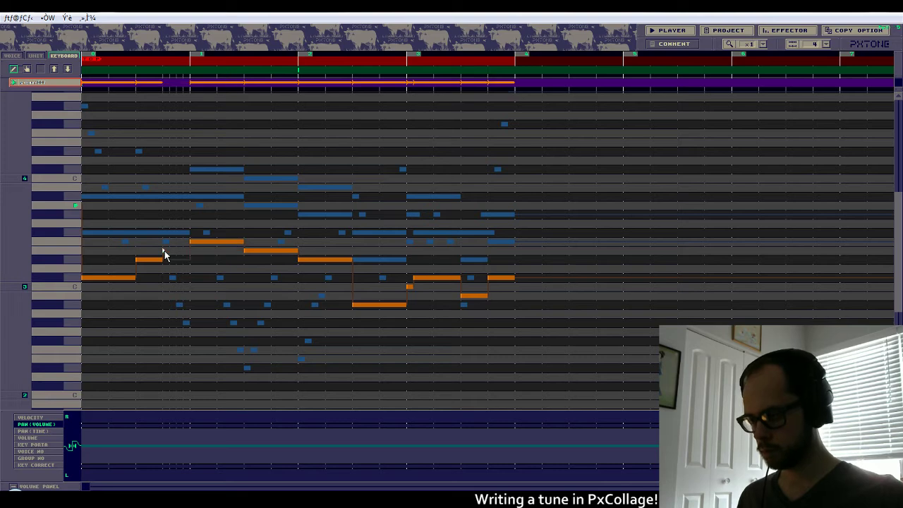
left_click_drag(165, 251, 187, 250)
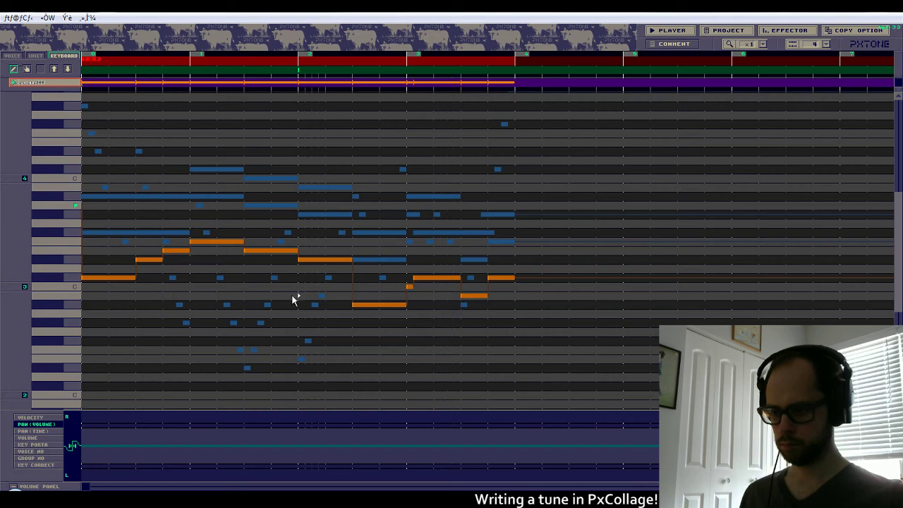
Redraw measure 3's last two quarters as A#2 and B2, and measure 0 as a long C#3 ending with D#3 on its last quarter.
left_click(462, 307)
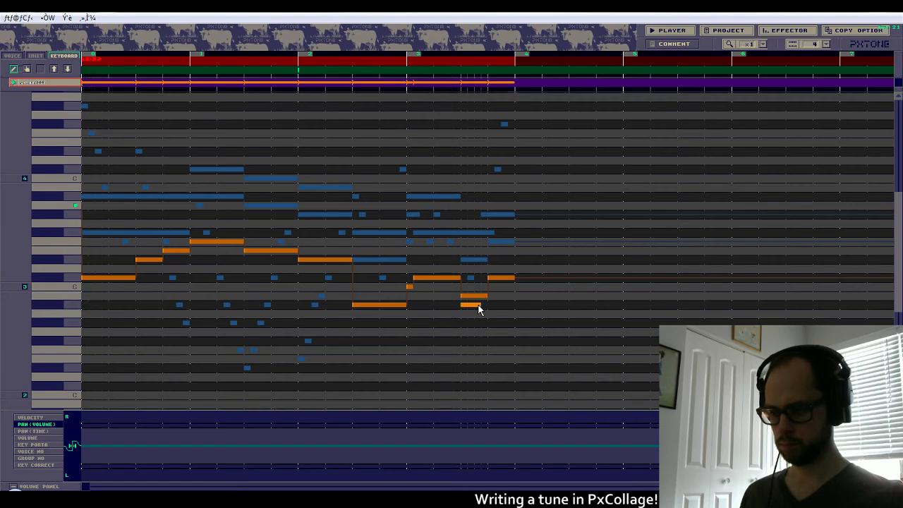
left_click(56, 301)
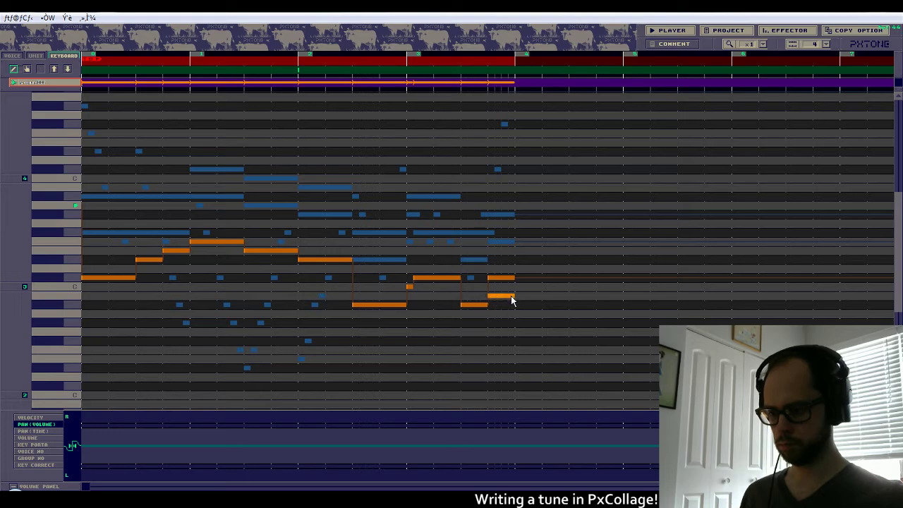
left_click(511, 296)
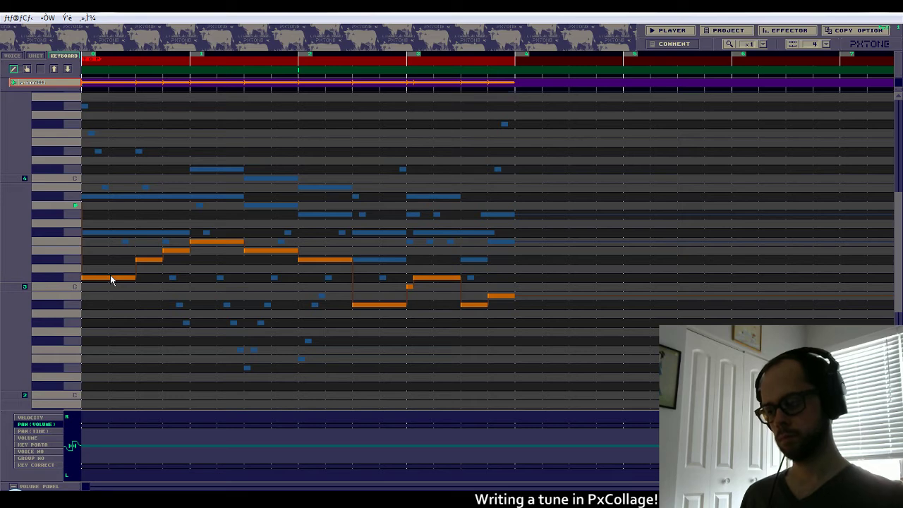
left_click_drag(84, 277, 185, 285)
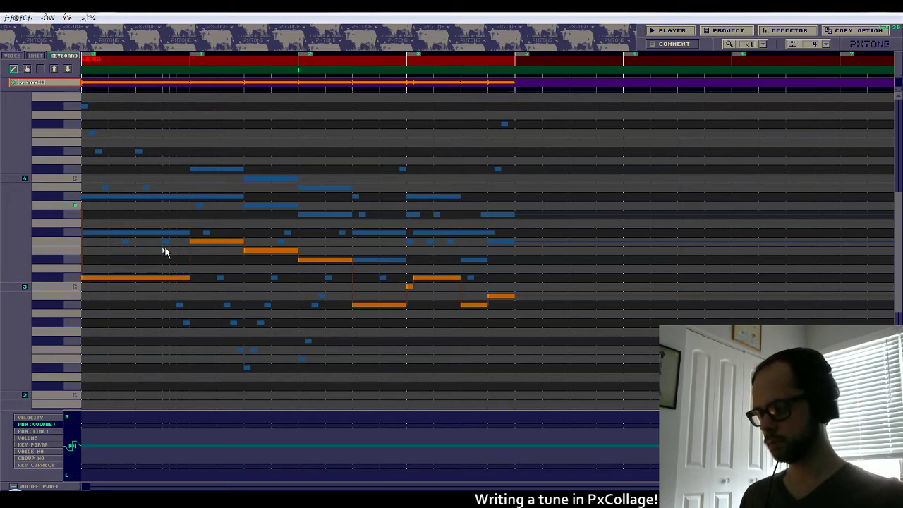
left_click(163, 258)
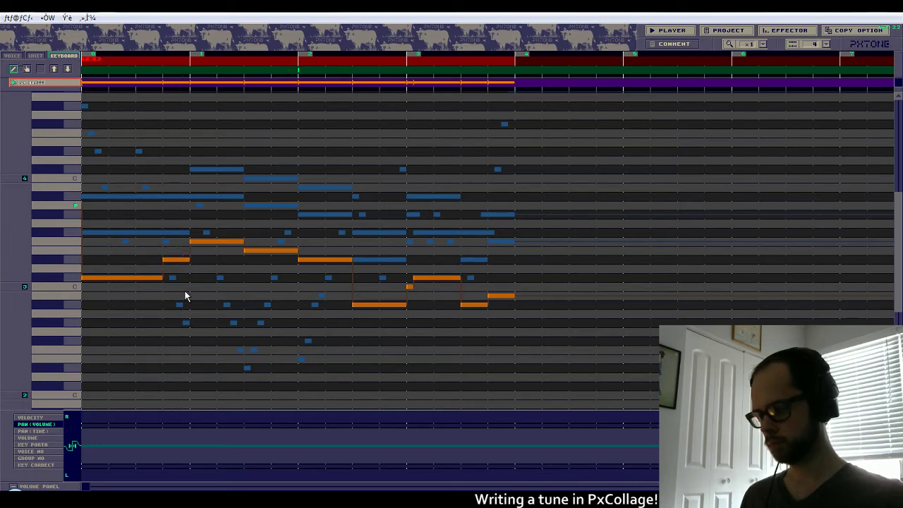
Pan the selected unit slightly toward the left channel from the beginning of the song.
left_click(82, 455)
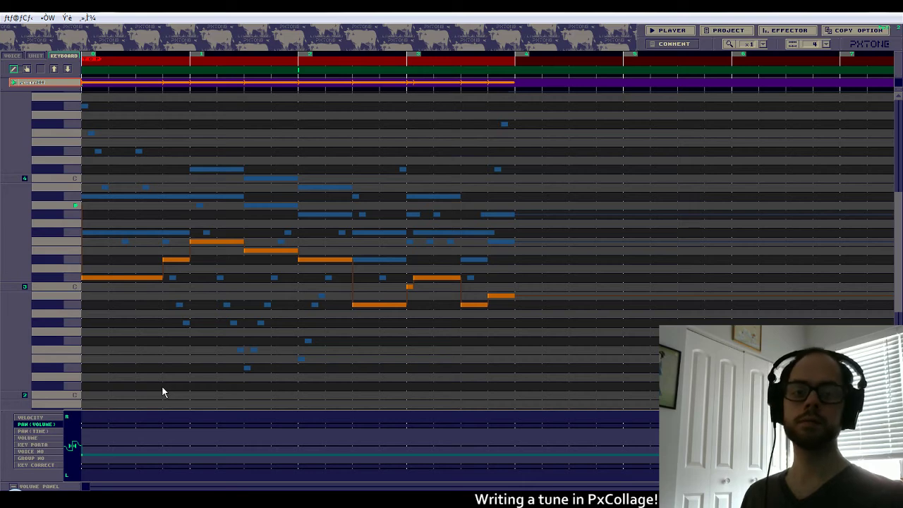
left_click(82, 458)
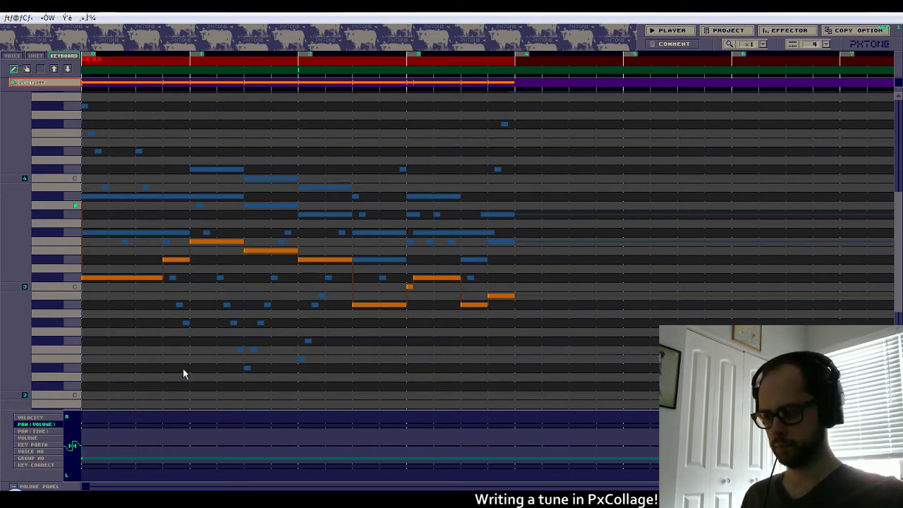
In the unit view, copy measures 0 through 3 of the three middle units and paste them at measure 4.
left_click(39, 54)
left_click(53, 119)
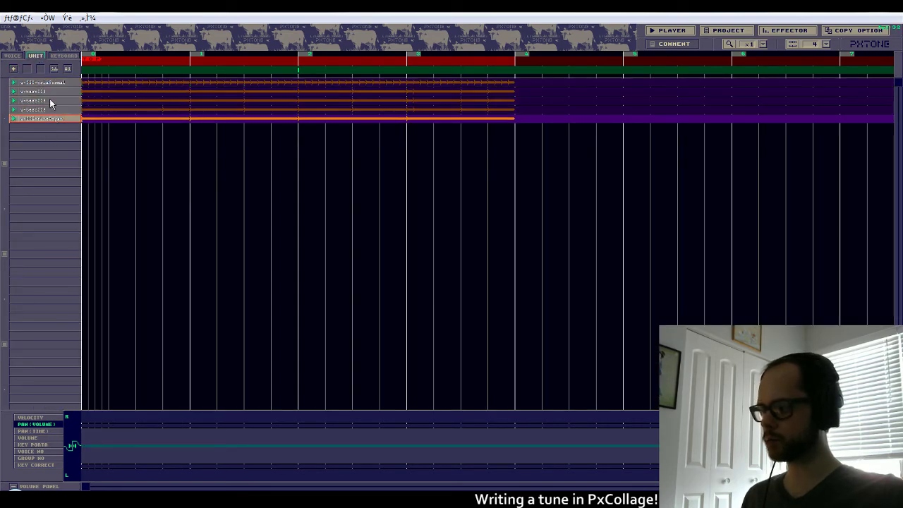
left_click(49, 92)
left_click(52, 108, "shift")
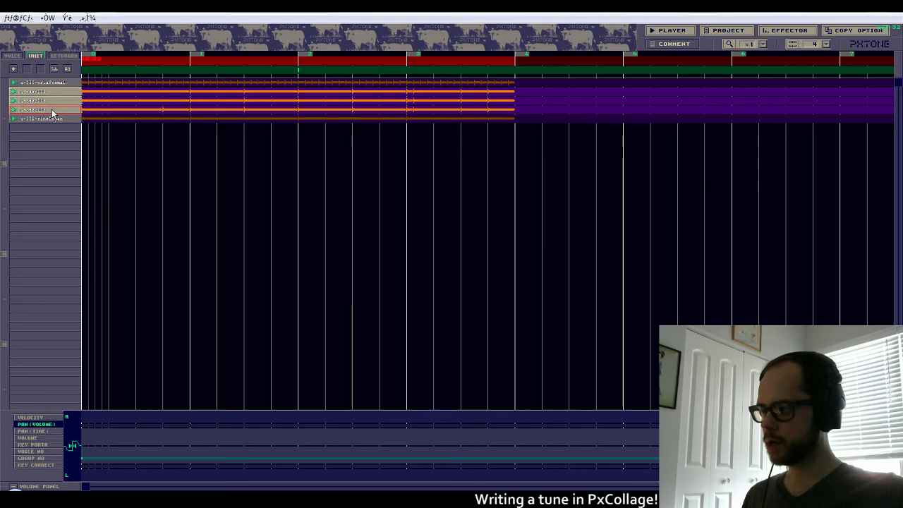
left_click_drag(82, 71, 516, 69)
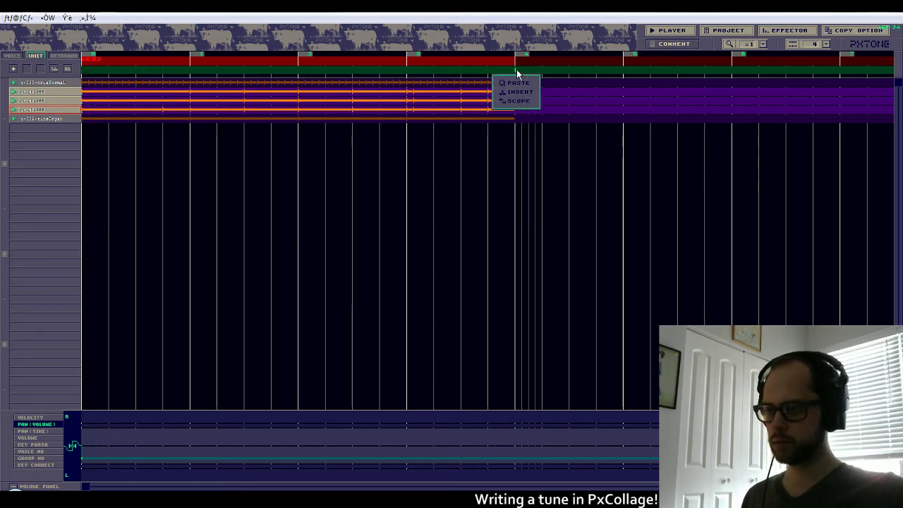
left_click(516, 70)
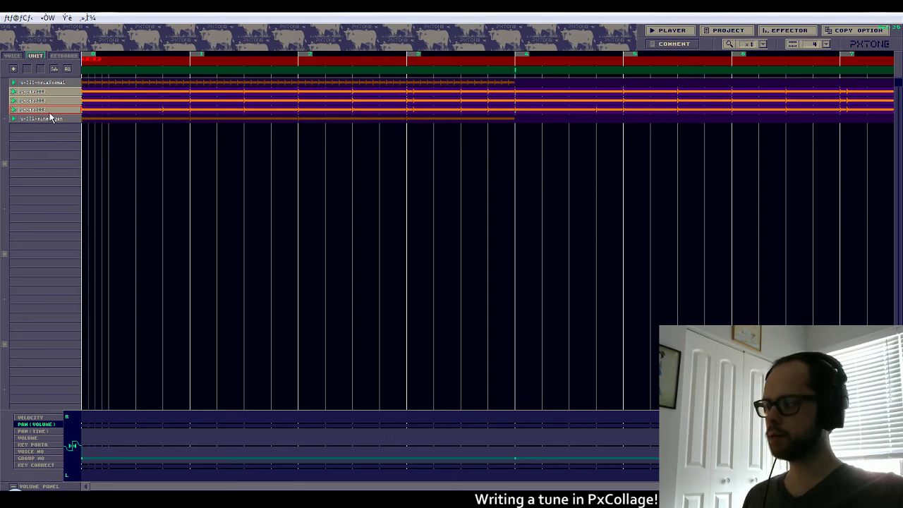
Copy measures 0 through 3 of all five units and paste them at measure 4.
left_click(50, 82)
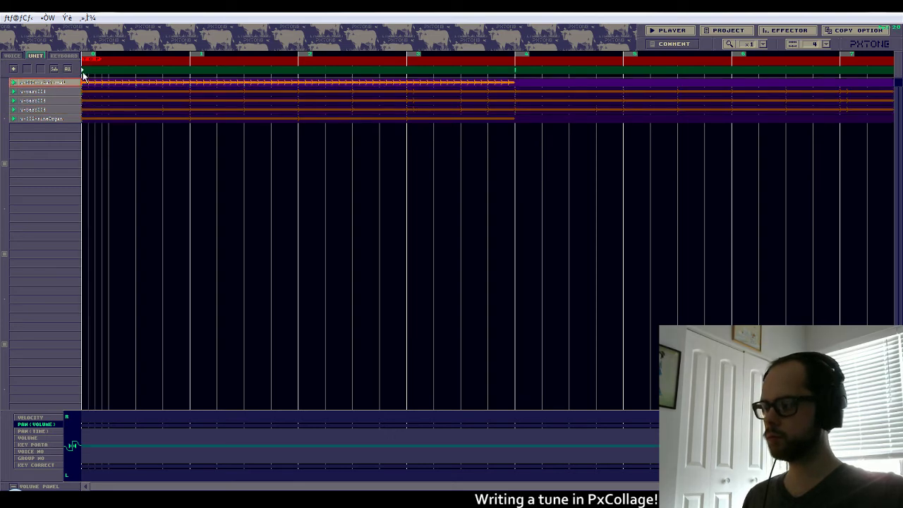
left_click(69, 119, "shift")
left_click_drag(84, 70, 514, 73)
left_click(517, 70)
key("ctrl+v")
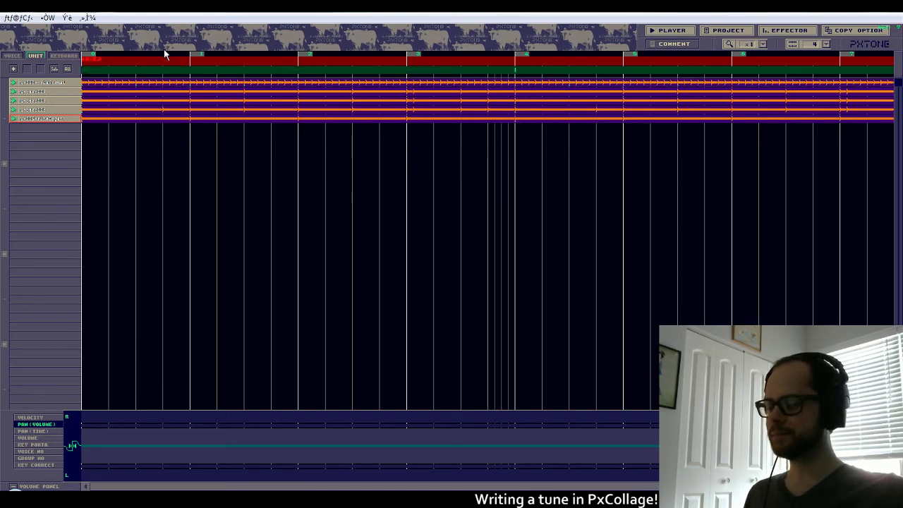
Set the playback start marker at measure 4, where the pasted section begins.
scroll(212, 86, "right", 1)
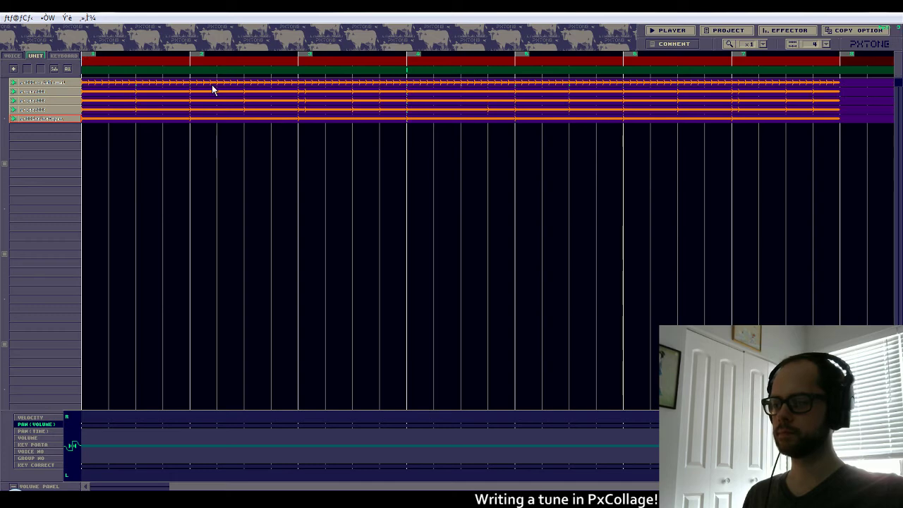
scroll(221, 88, "right", 1)
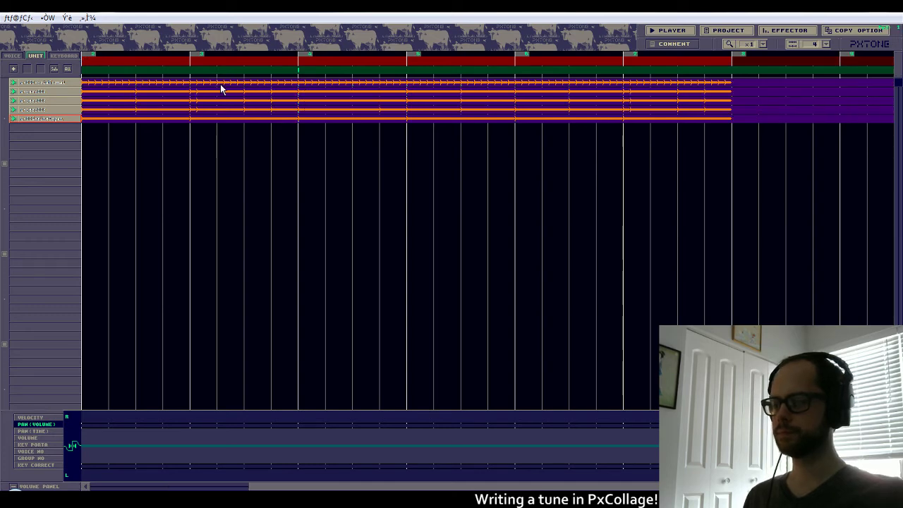
scroll(221, 88, "right", 1)
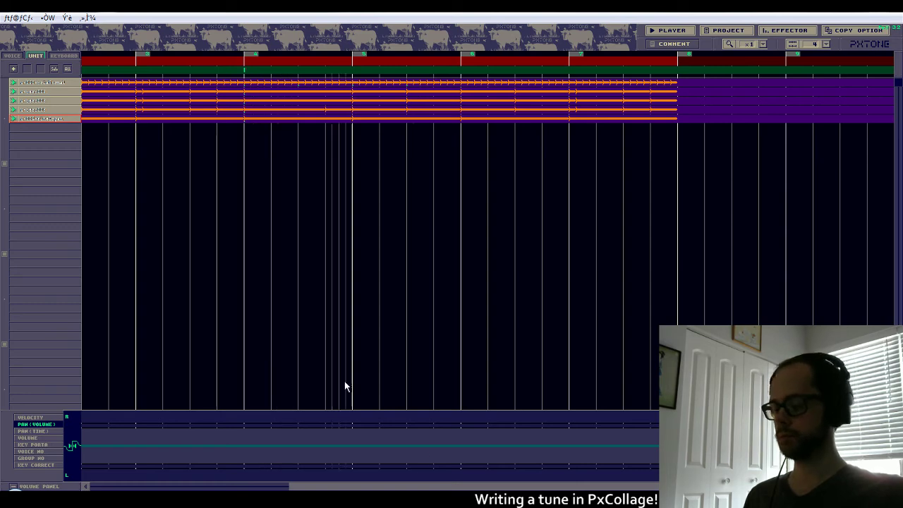
left_click_drag(337, 483, 82, 466)
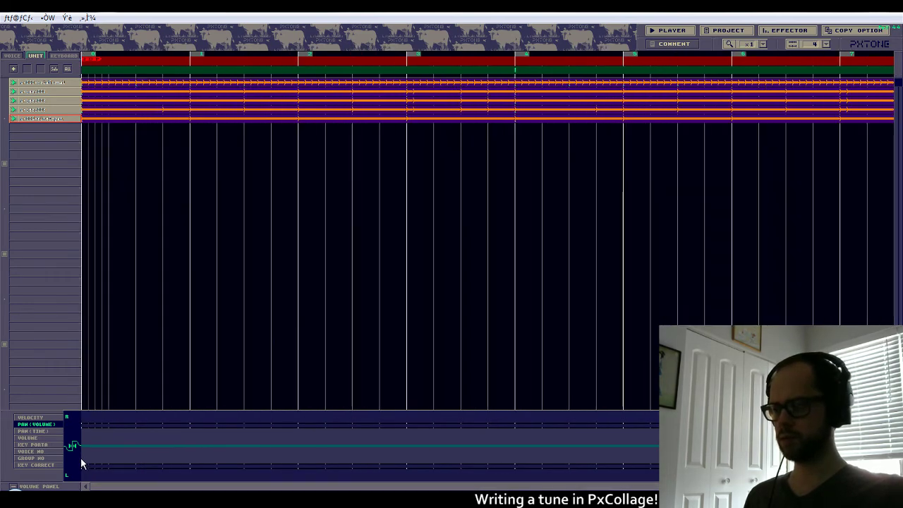
left_click_drag(121, 487, 89, 487)
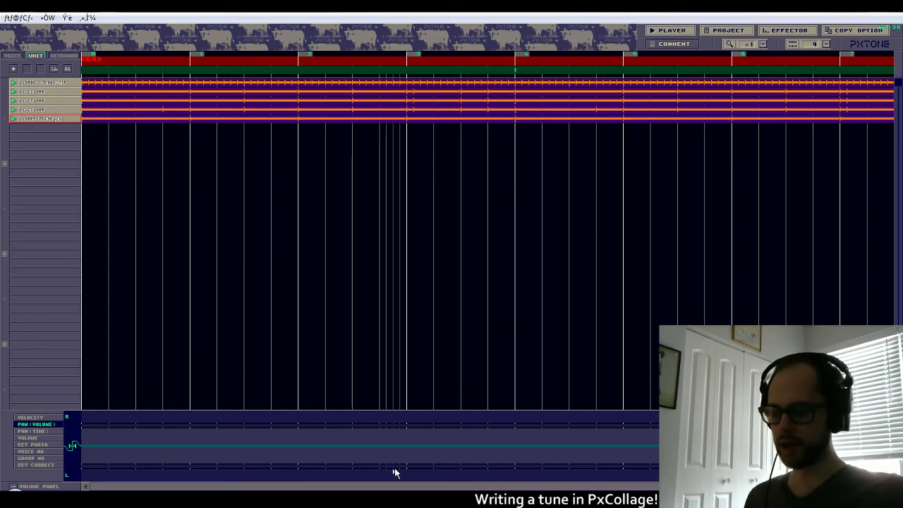
left_click_drag(395, 488, 595, 488)
left_click(258, 64)
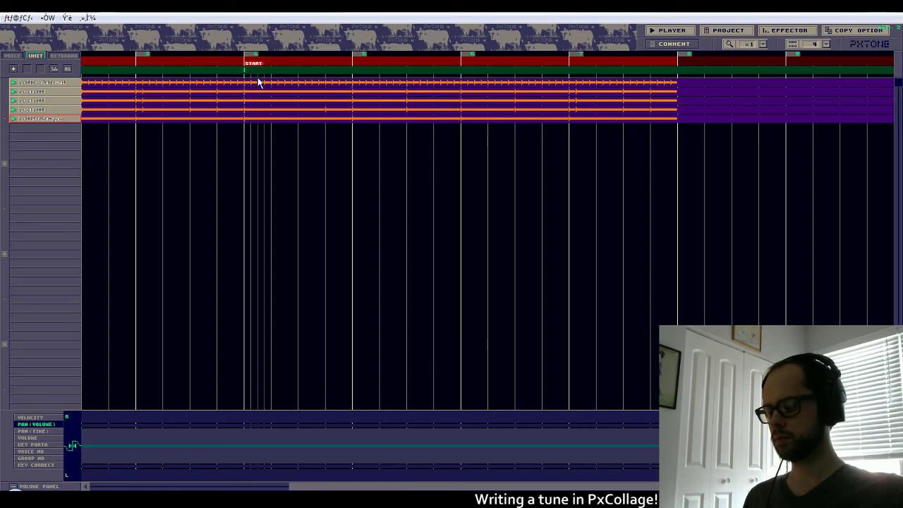
Undo the accidental erasure in the sine organ unit's measure 5 and open only that unit in the keyboard view.
right_click(356, 118)
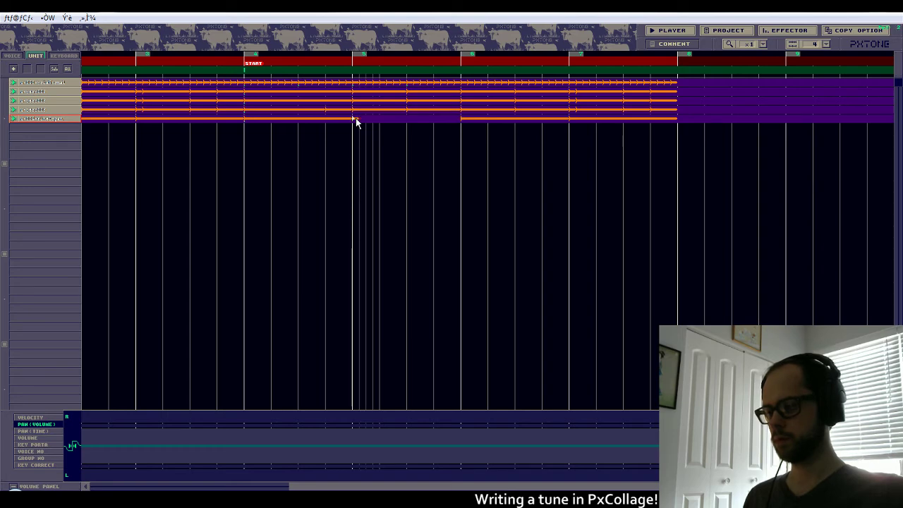
key("ctrl+z")
left_click(65, 117)
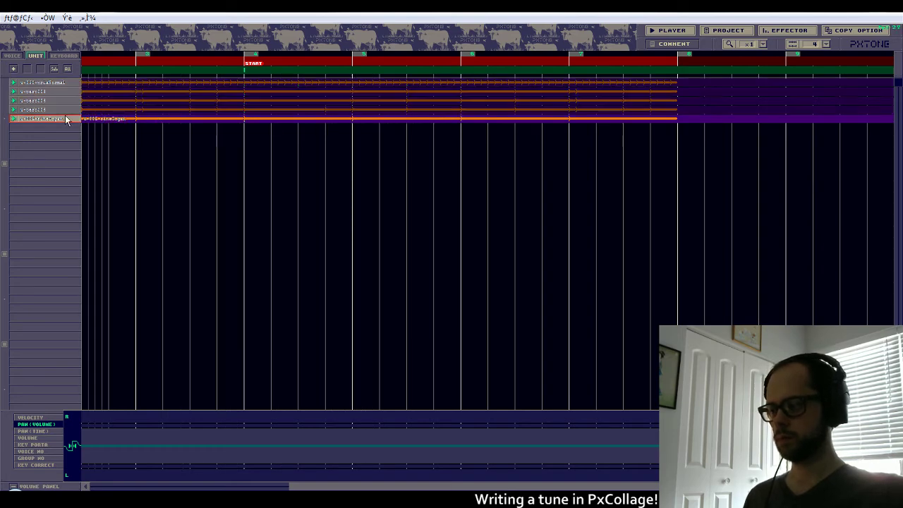
left_click(67, 69)
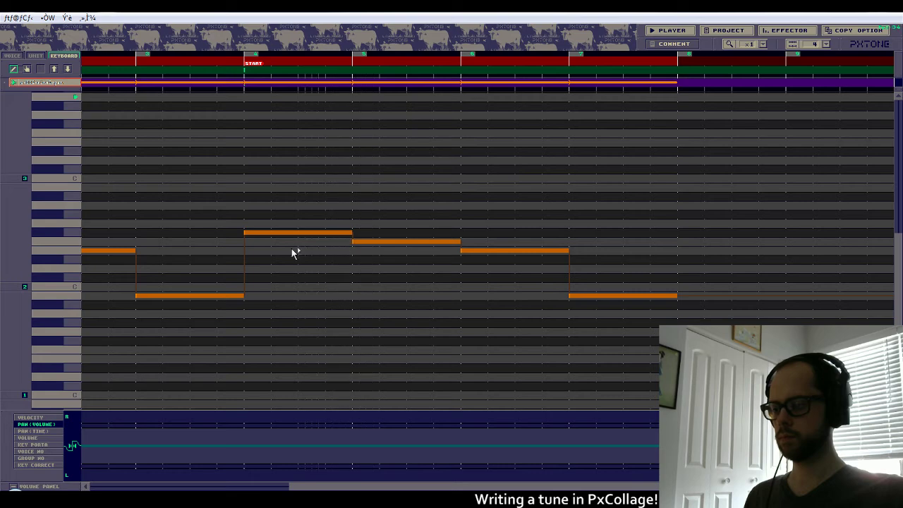
Audition bass keys between F2 and A#1, and replace the second half of the F2 note in measure 5 with A#1.
left_click(71, 244)
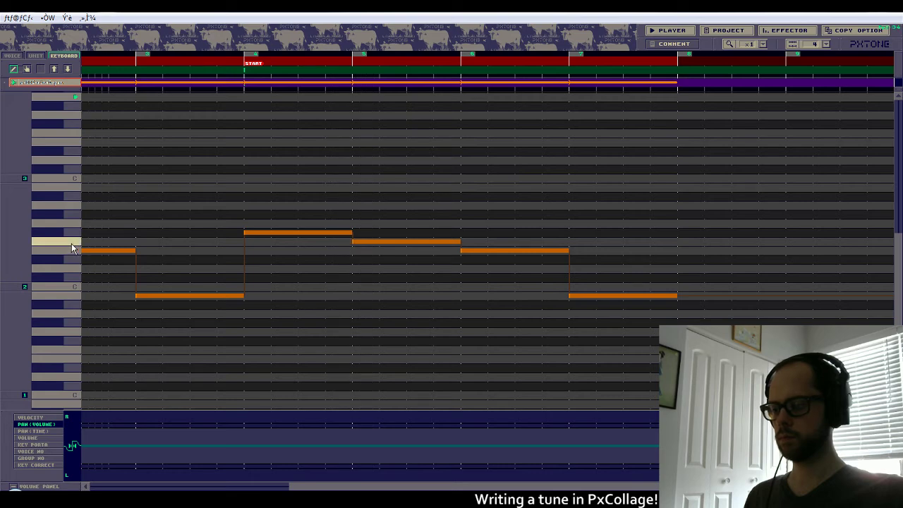
left_click(70, 286)
left_click(71, 295)
left_click(72, 304)
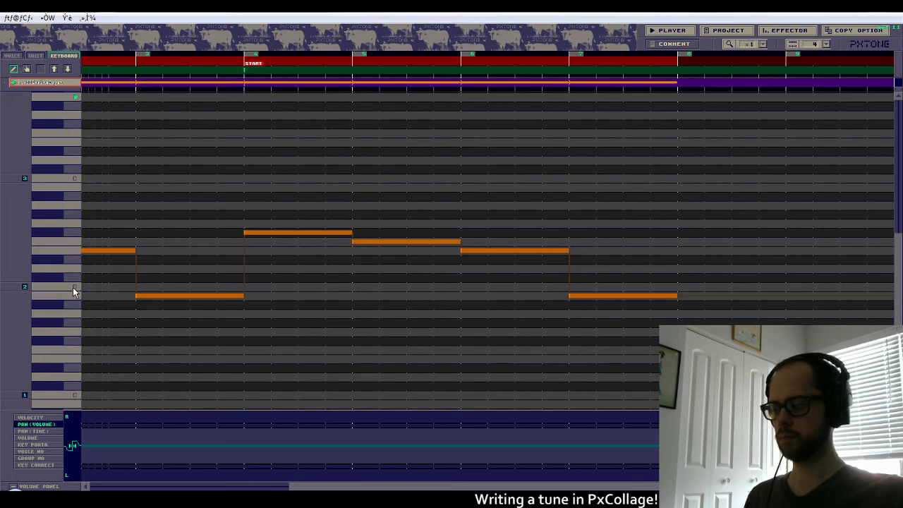
left_click(74, 244)
left_click(75, 304)
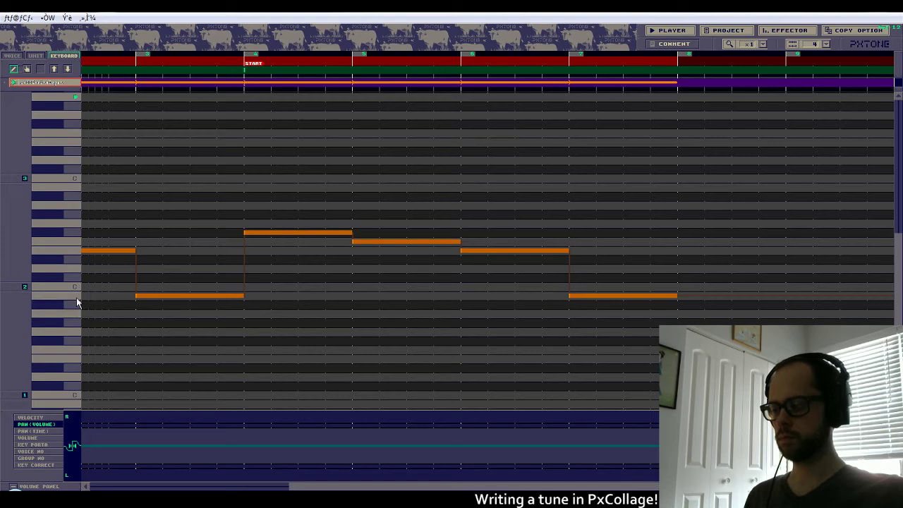
left_click(70, 251)
left_click(71, 242)
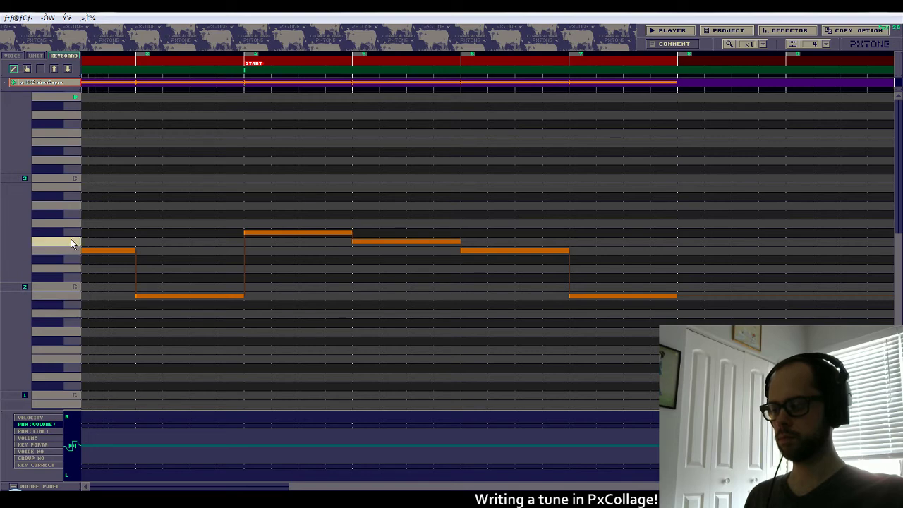
left_click(70, 305)
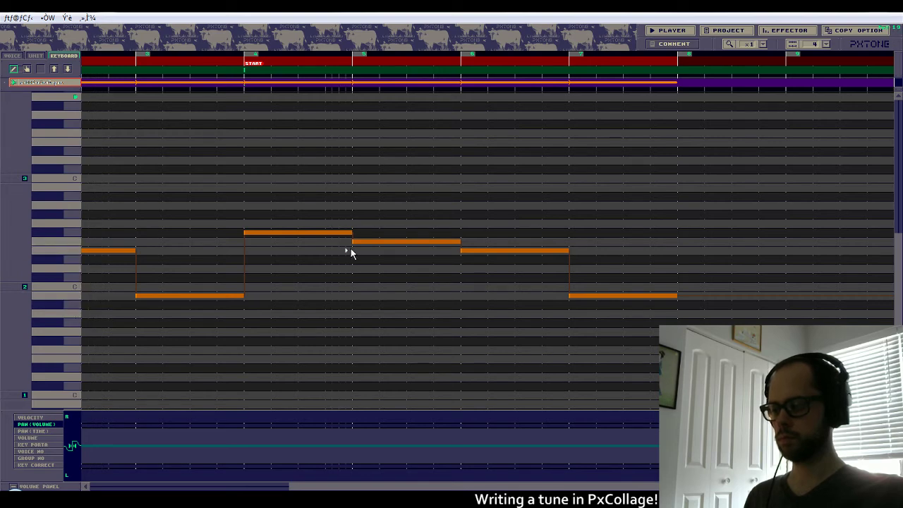
right_click(406, 242)
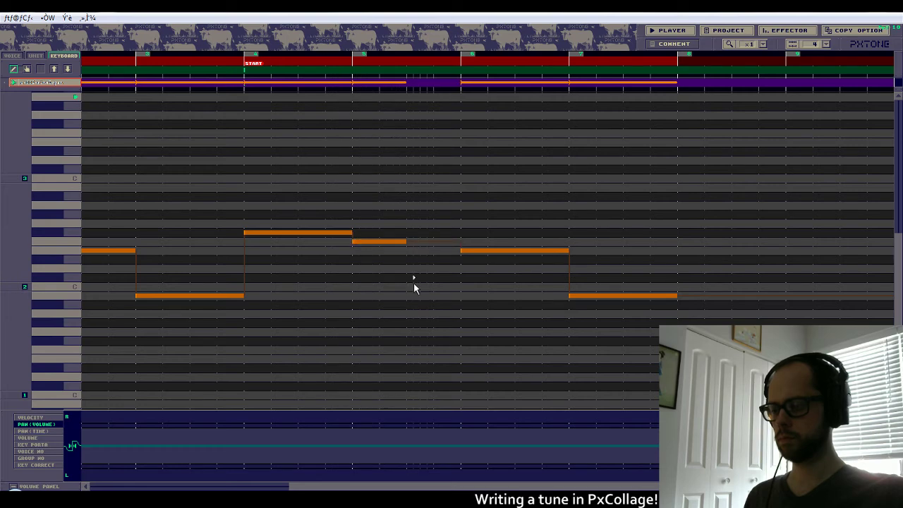
left_click_drag(409, 306, 458, 306)
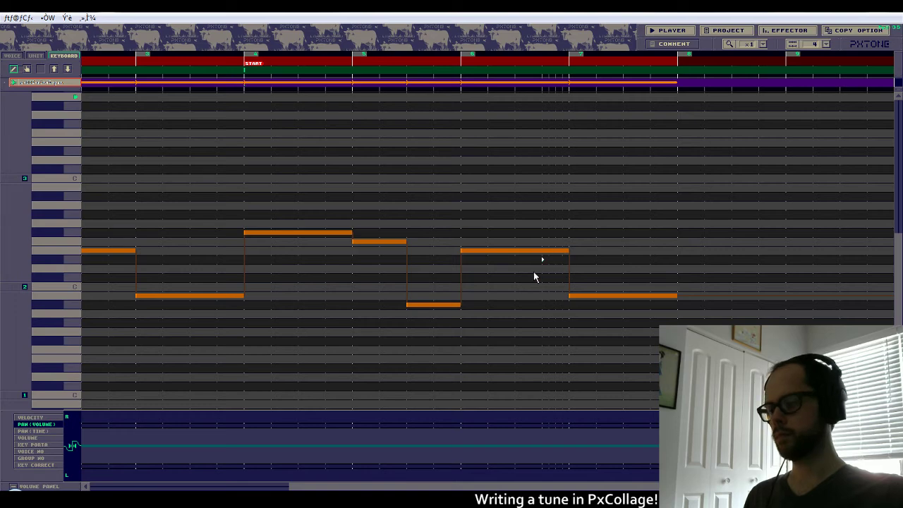
scroll(392, 310, "up", 2)
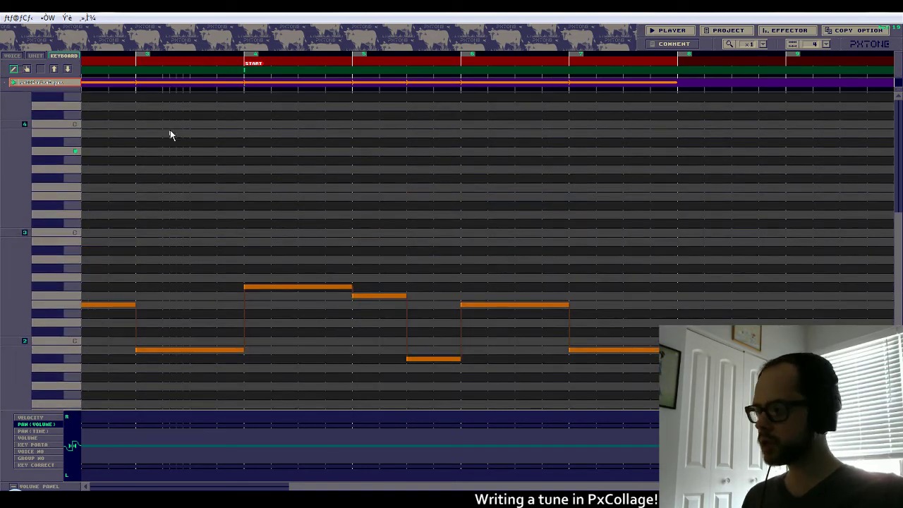
In the fourth unit, rewrite the second half of measure 4 as a D#3 quarter note followed by an E3 quarter note.
left_click(55, 69)
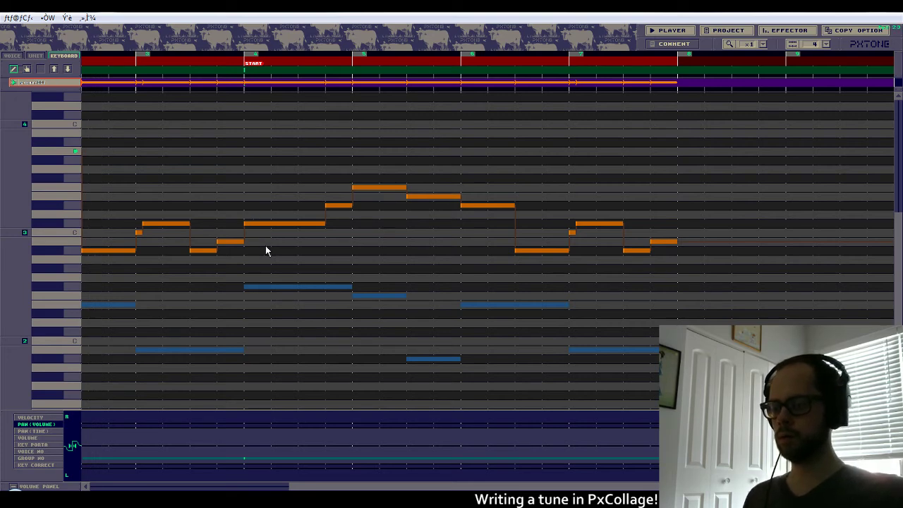
left_click_drag(246, 223, 323, 215)
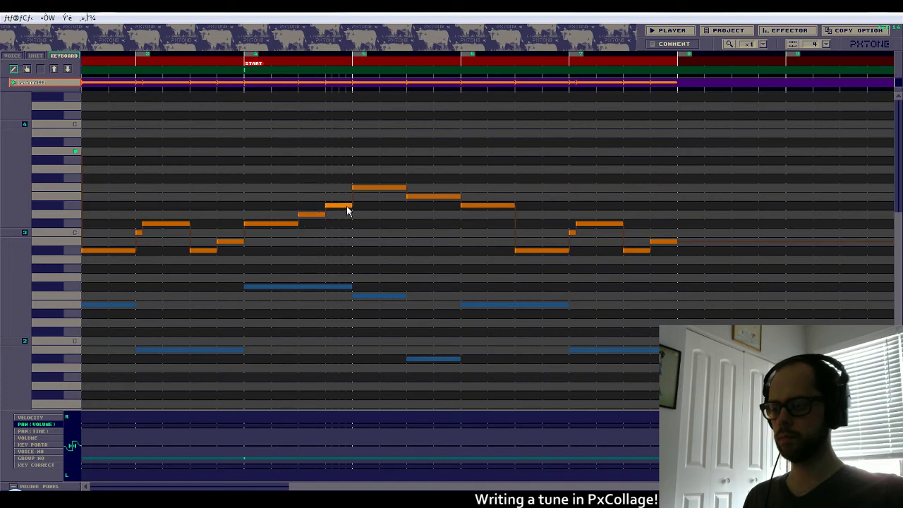
left_click(300, 208)
left_click_drag(324, 198, 349, 196)
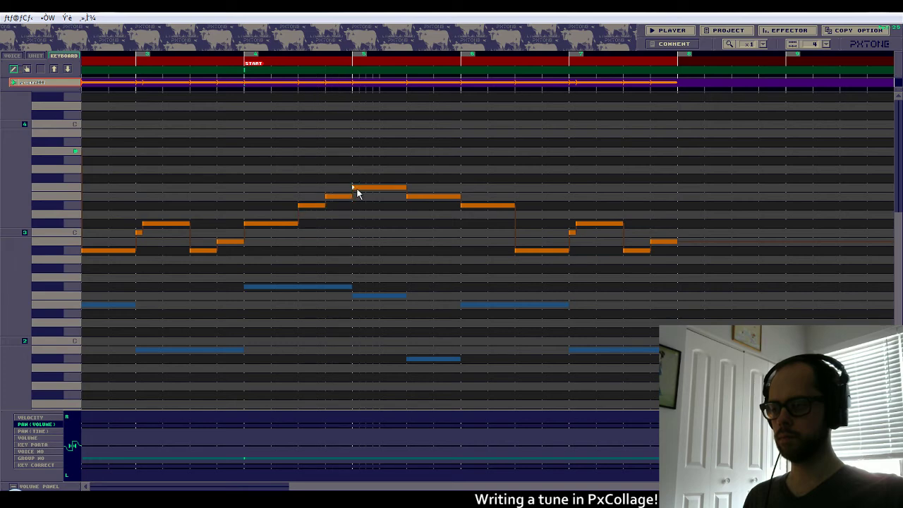
Change the second-half note of measure 5 to D#3 in the fourth unit and to G#3 in the third unit.
left_click_drag(357, 191, 458, 207)
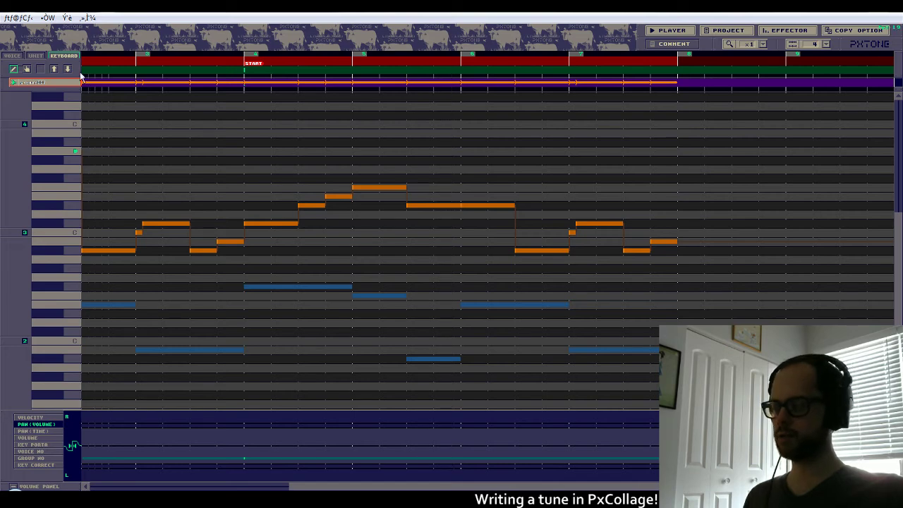
left_click(56, 68)
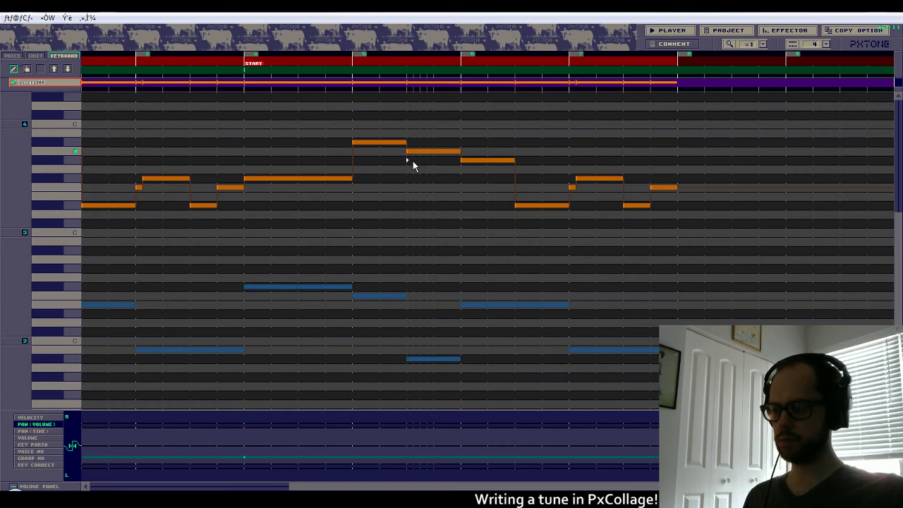
left_click_drag(413, 161, 456, 165)
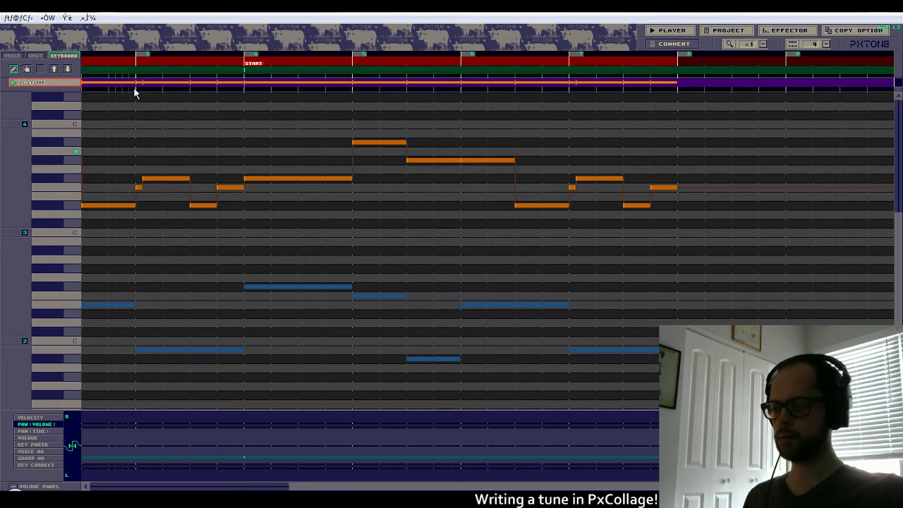
Open the second unit in the keyboard view and examine its notes in measures 4 to 7 against the bass line.
left_click(54, 68)
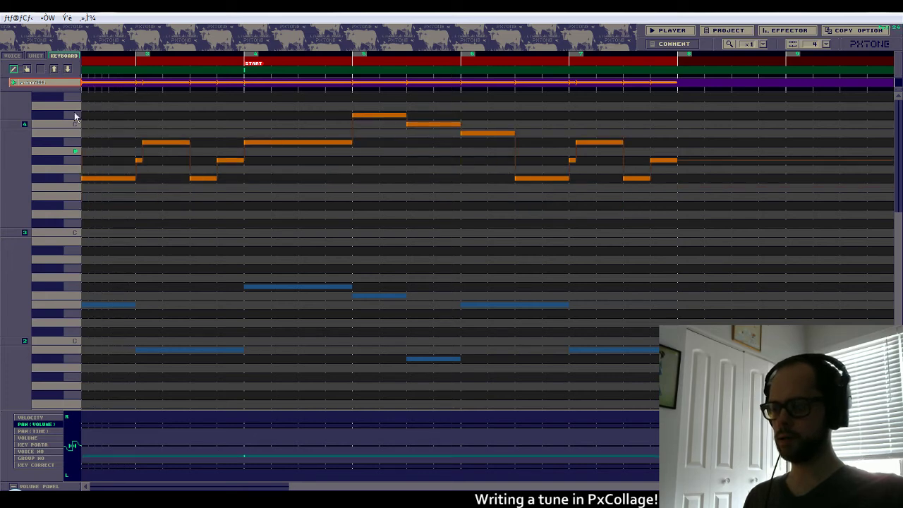
left_click(36, 56)
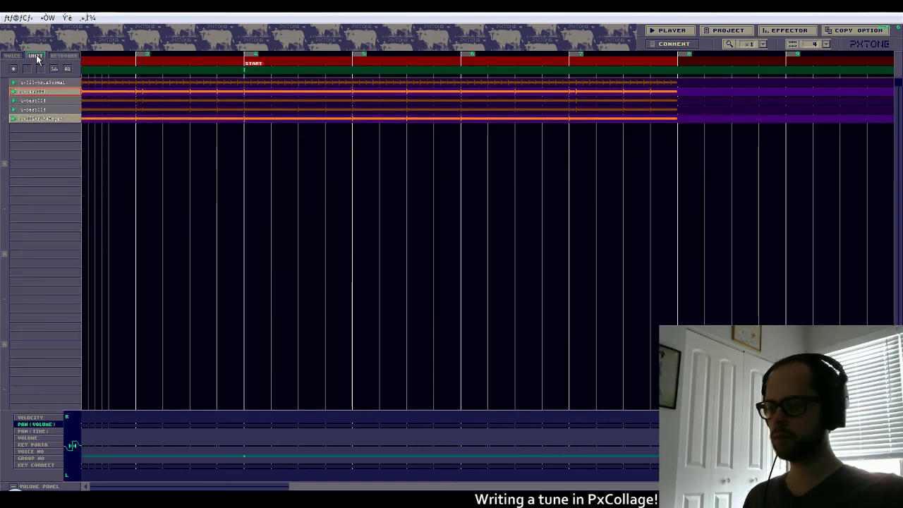
left_click(66, 56)
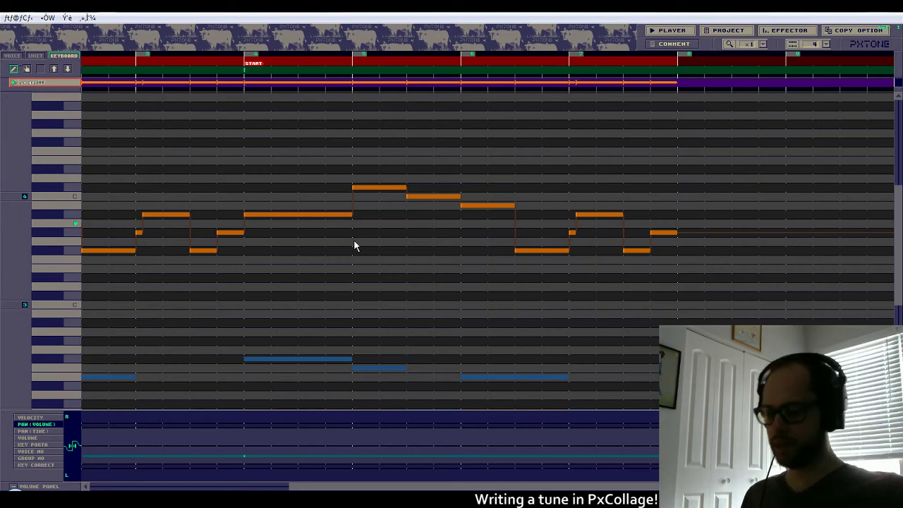
scroll(492, 339, "down", 1)
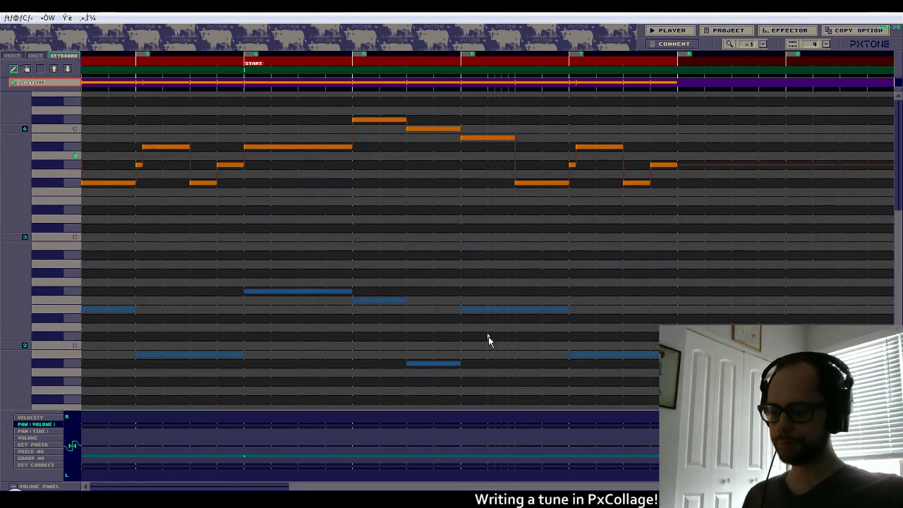
scroll(488, 337, "down", 1)
scroll(338, 363, "up", 1)
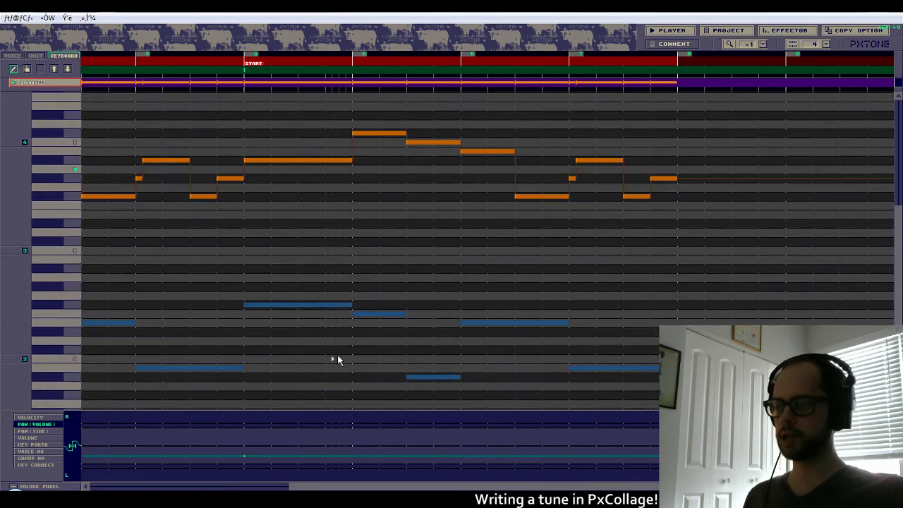
scroll(337, 355, "up", 1)
scroll(342, 351, "up", 3)
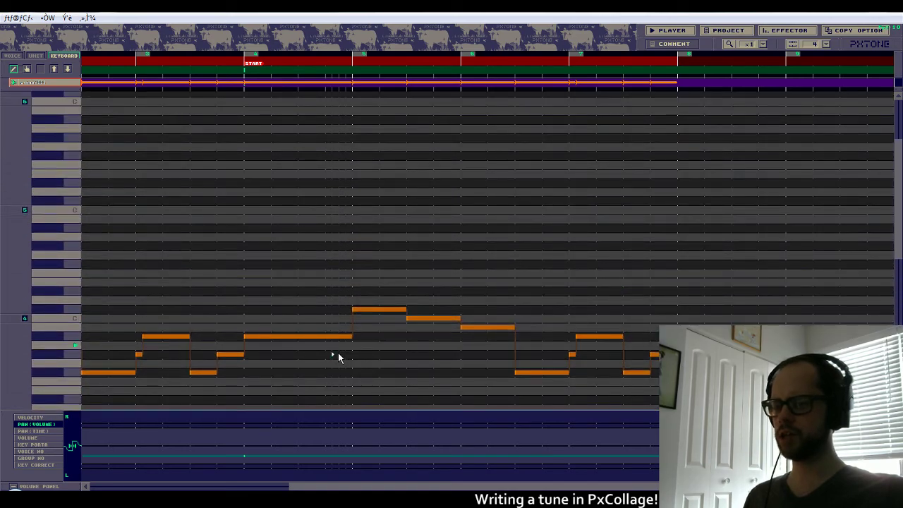
scroll(337, 353, "down", 2)
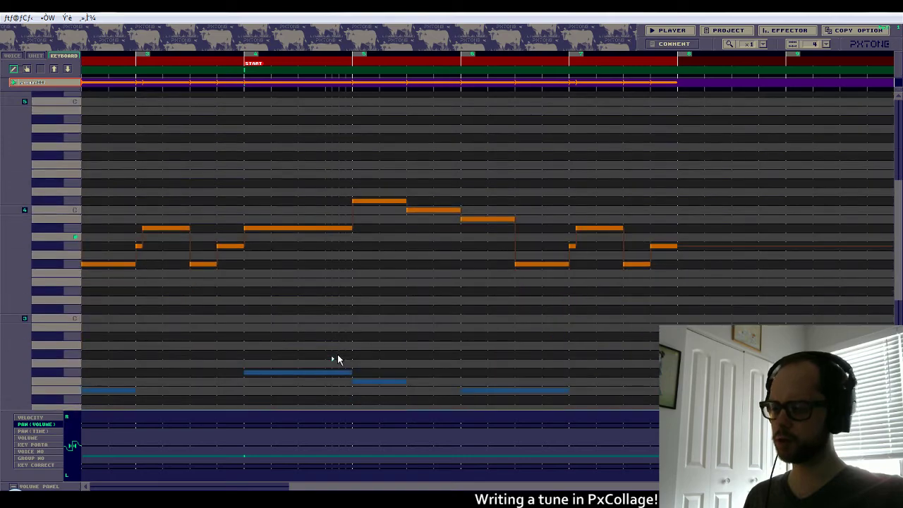
scroll(336, 354, "down", 2)
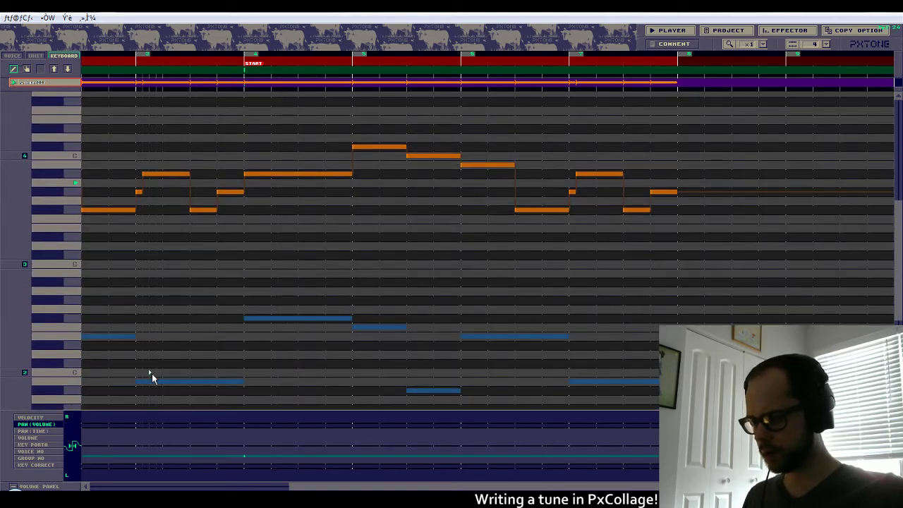
scroll(185, 364, "up", 3)
scroll(185, 365, "up", 2)
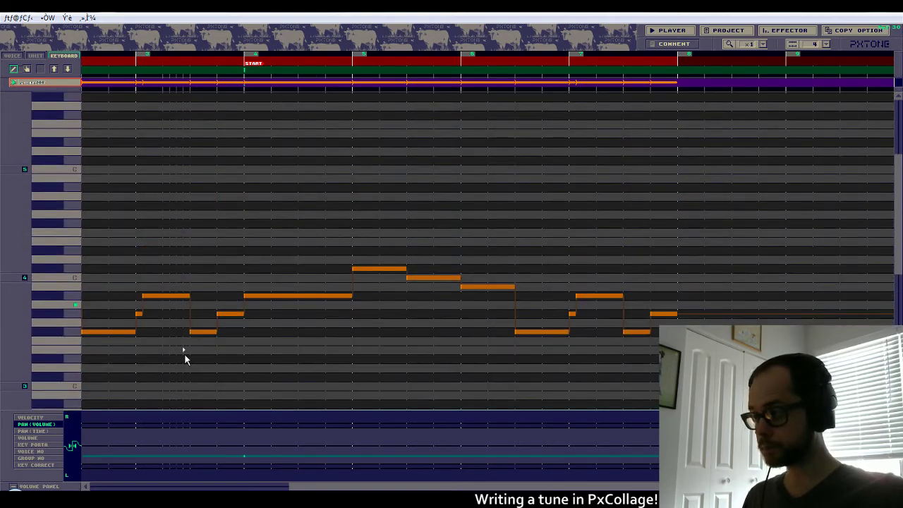
In the first unit's melody, rework the end of measure 5 to run G#2, A#2, D#3, C3, D#3, F3, A#3.
left_click(57, 69)
scroll(206, 225, "down", 1)
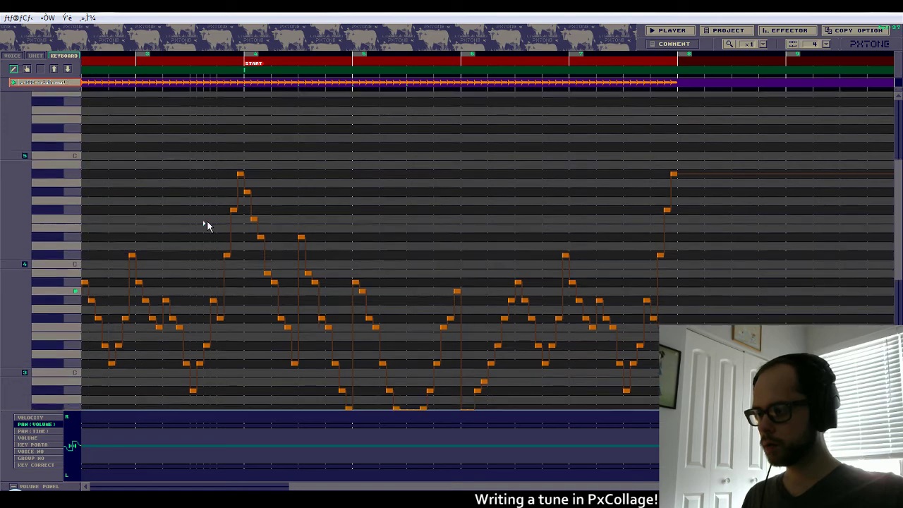
scroll(207, 223, "down", 4)
scroll(217, 231, "up", 2)
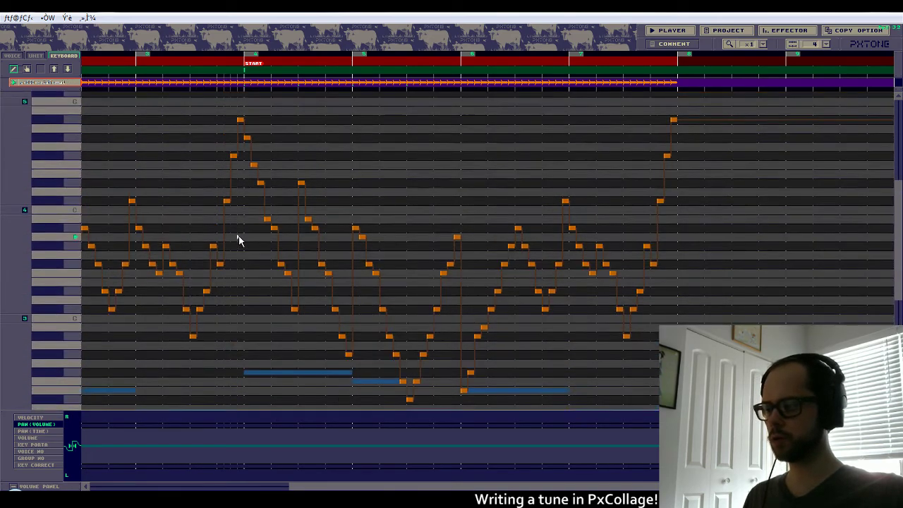
scroll(239, 240, "up", 1)
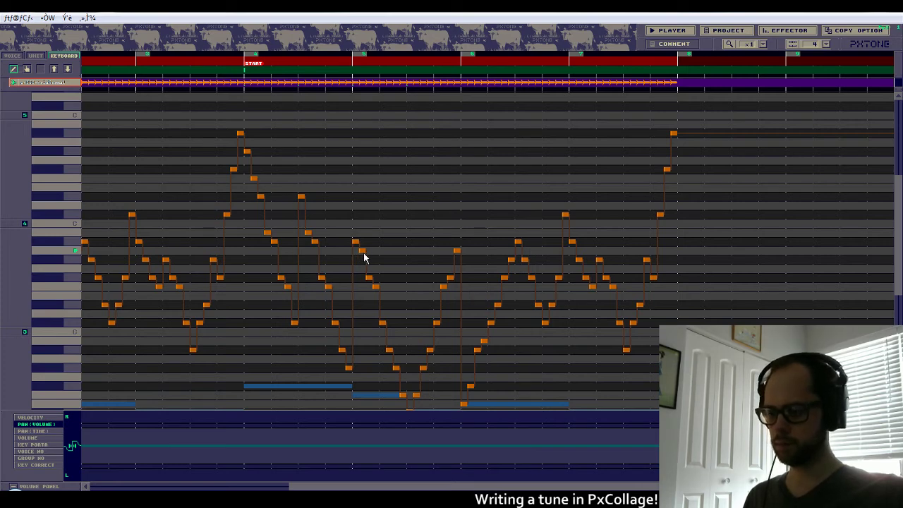
scroll(444, 336, "down", 7)
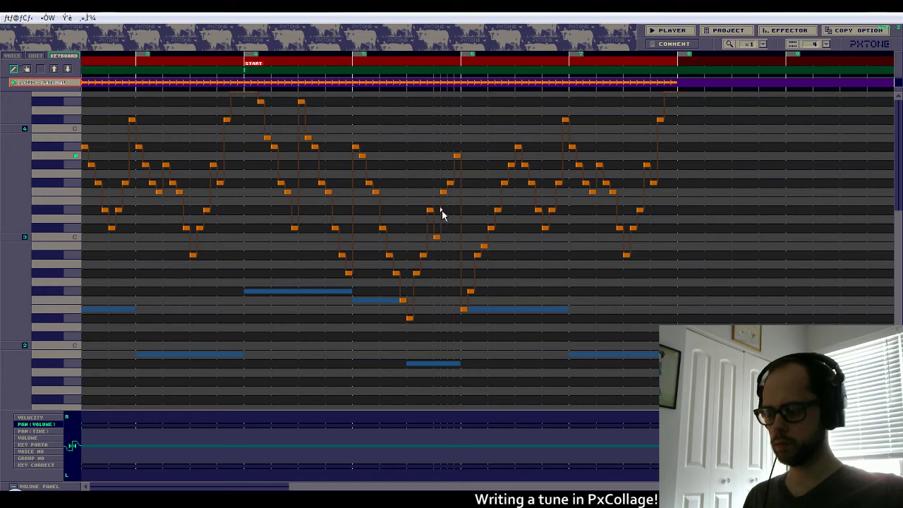
left_click(442, 210)
left_click(456, 147)
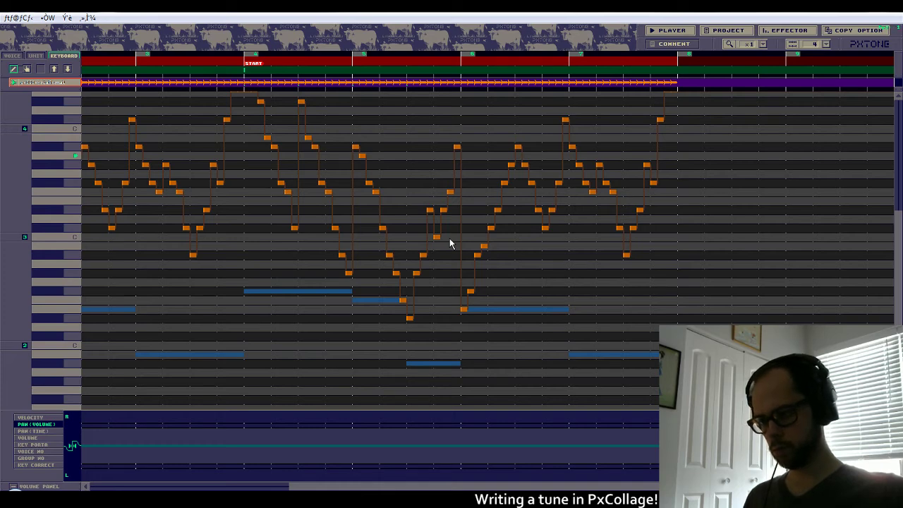
Set the playback start marker at measure 0.
scroll(450, 243, "left", 5)
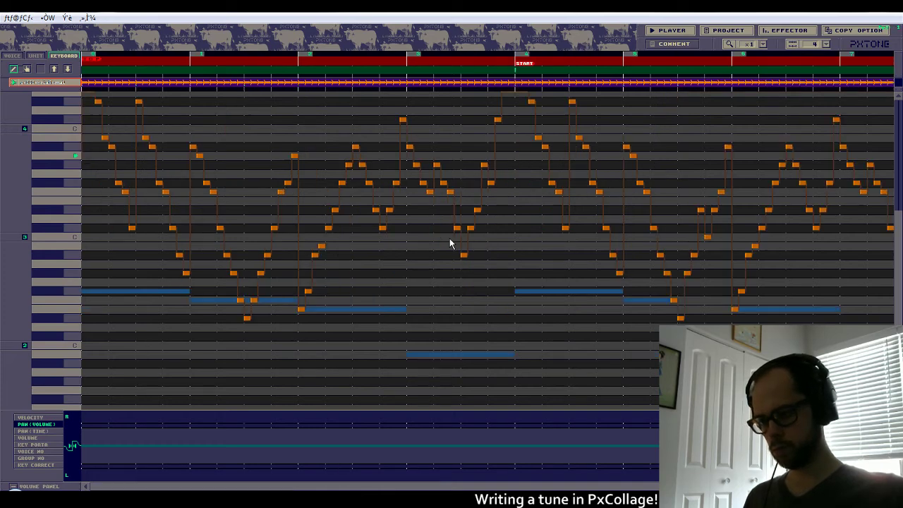
left_click(88, 63)
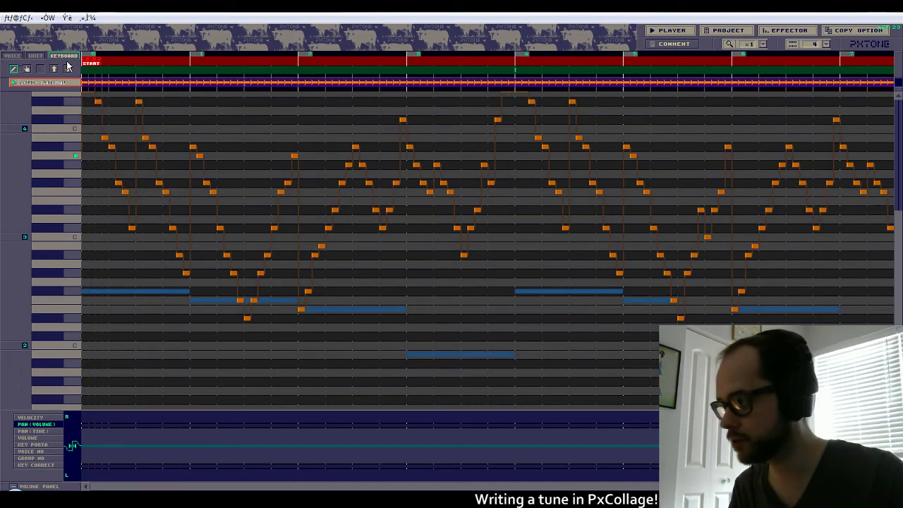
Copy measures 0 through 7 of all five units and paste them at measure 8.
left_click(34, 55)
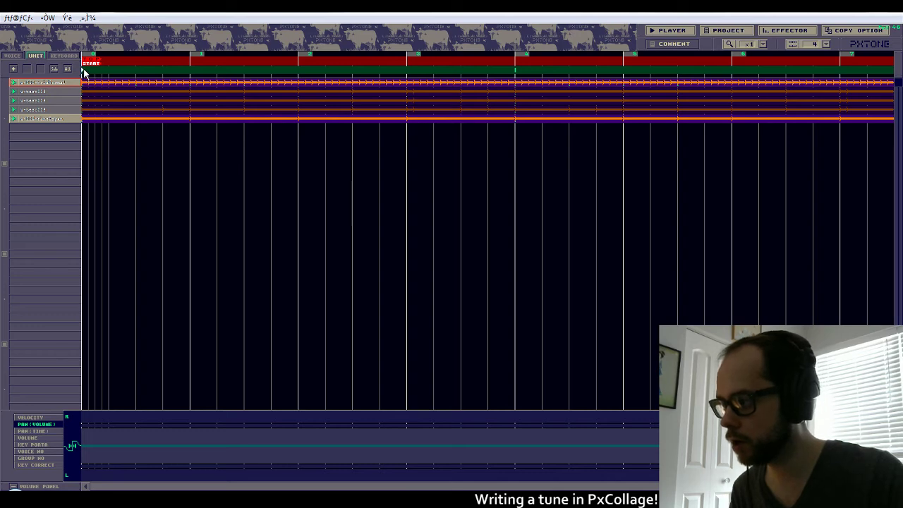
left_click_drag(83, 72, 787, 75)
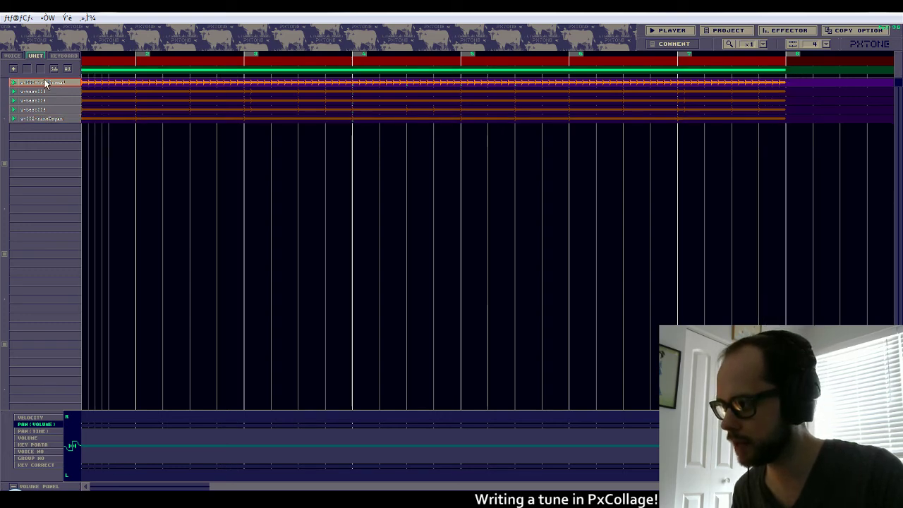
left_click_drag(47, 83, 47, 121)
scroll(477, 476, "left", 3)
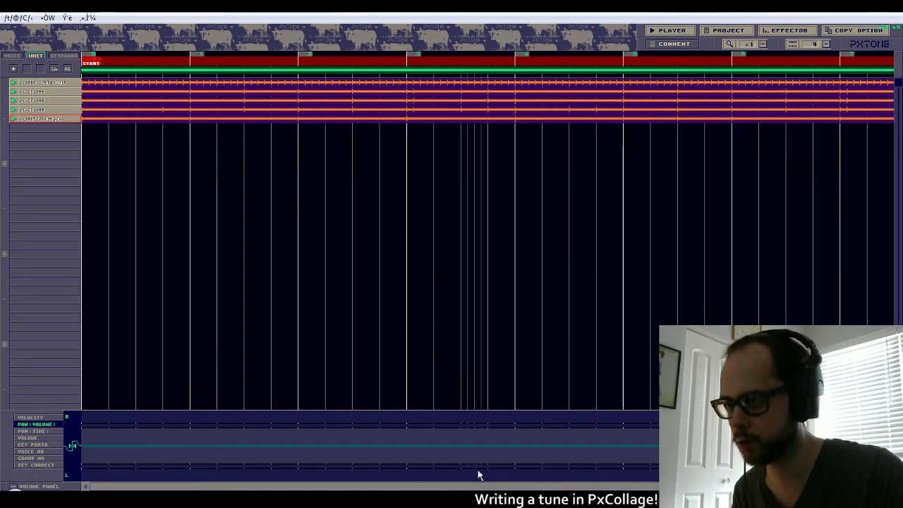
left_click_drag(86, 72, 729, 91)
key("ctrl+c")
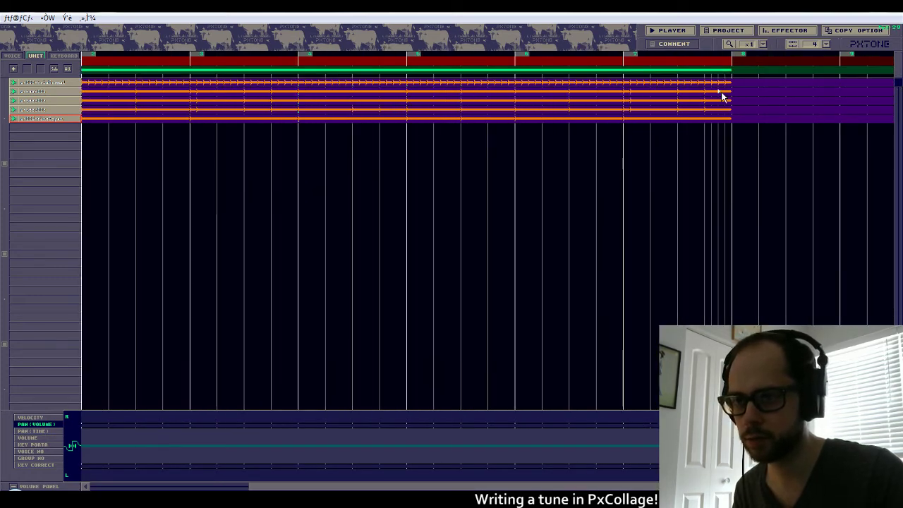
left_click(733, 74)
key("ctrl+v")
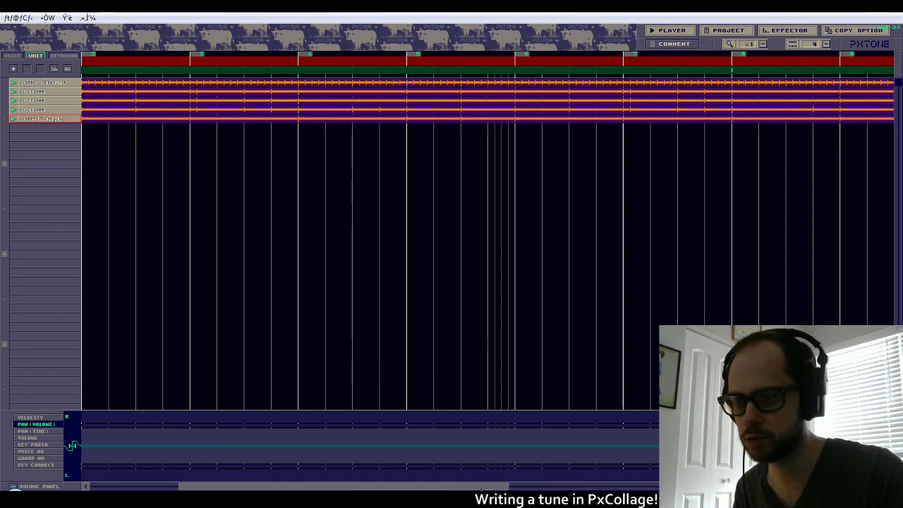
Set the playback start marker at measure 8 and look over the pasted section up to measure 16.
scroll(540, 442, "right", 5)
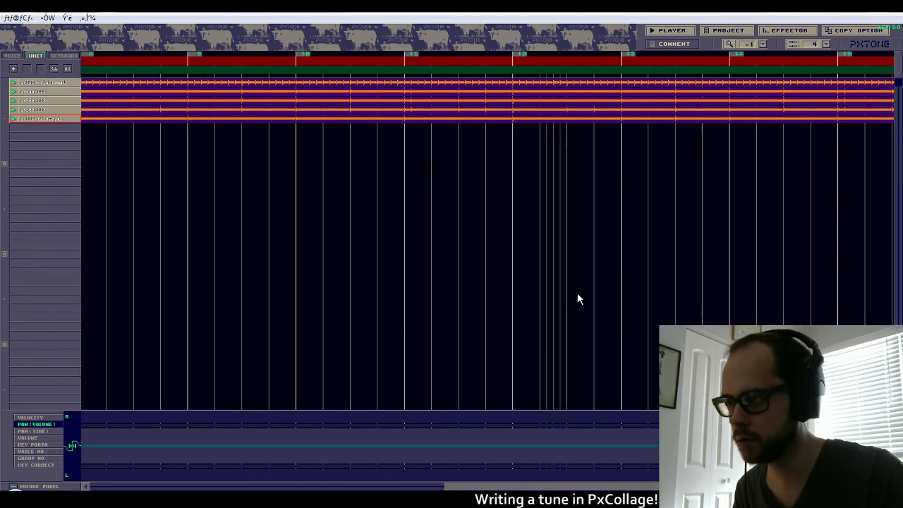
left_click(192, 66)
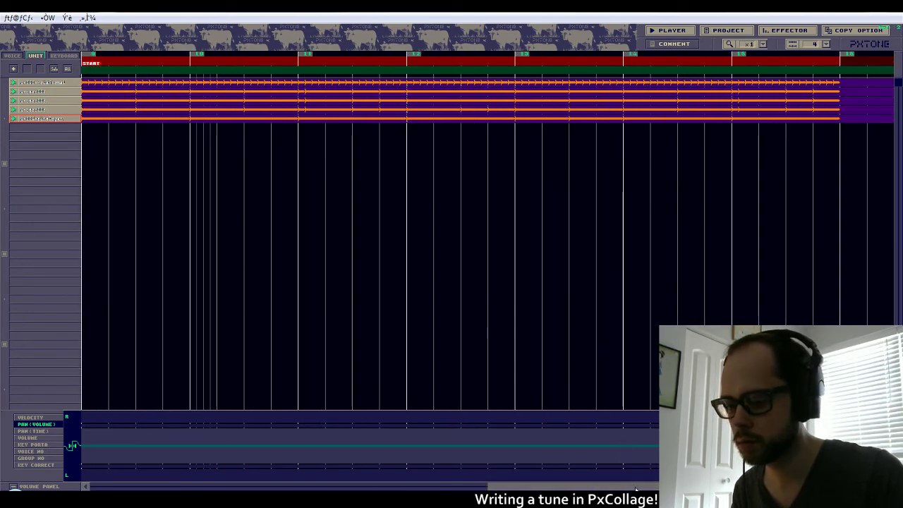
scroll(228, 145, "left", 2)
left_click(89, 65)
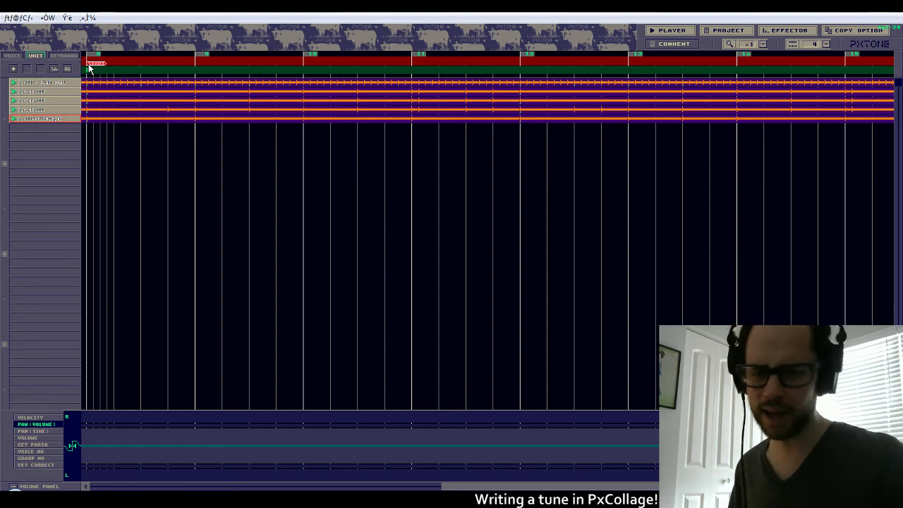
scroll(89, 68, "right", 1)
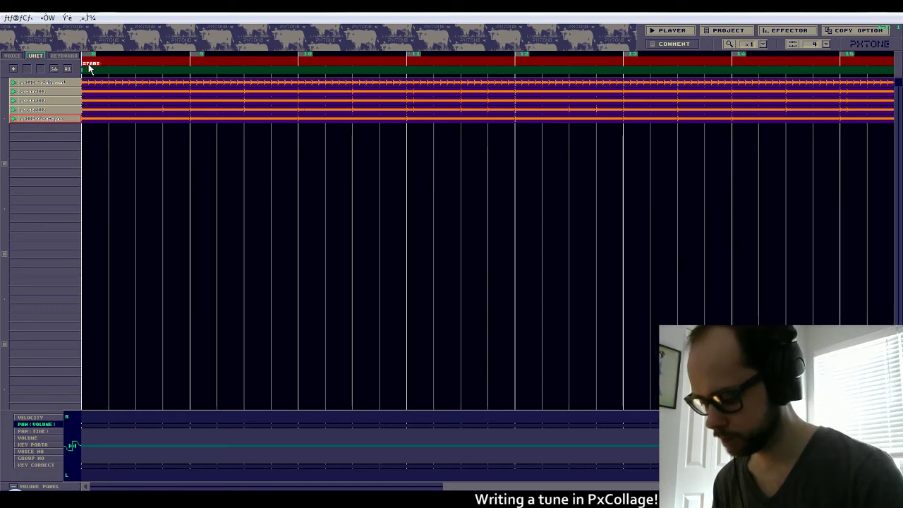
scroll(88, 68, "right", 3)
scroll(89, 65, "right", 3)
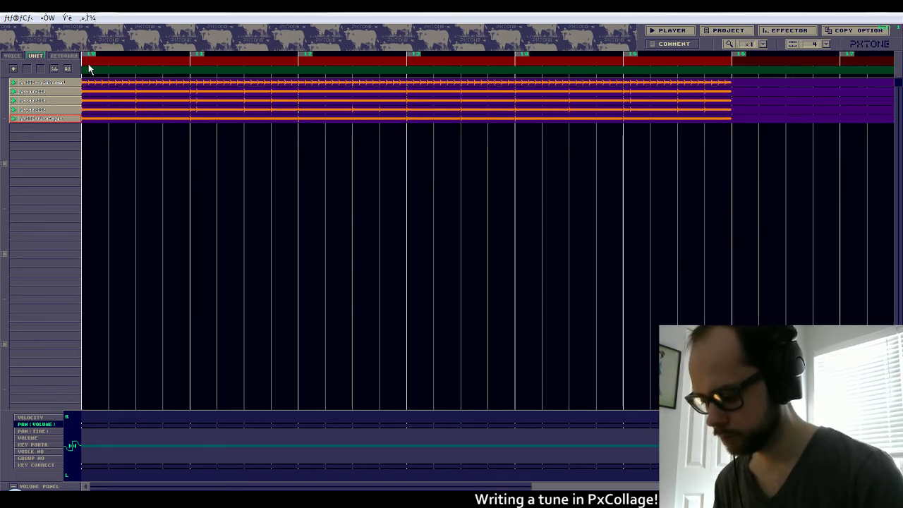
scroll(88, 68, "right", 2)
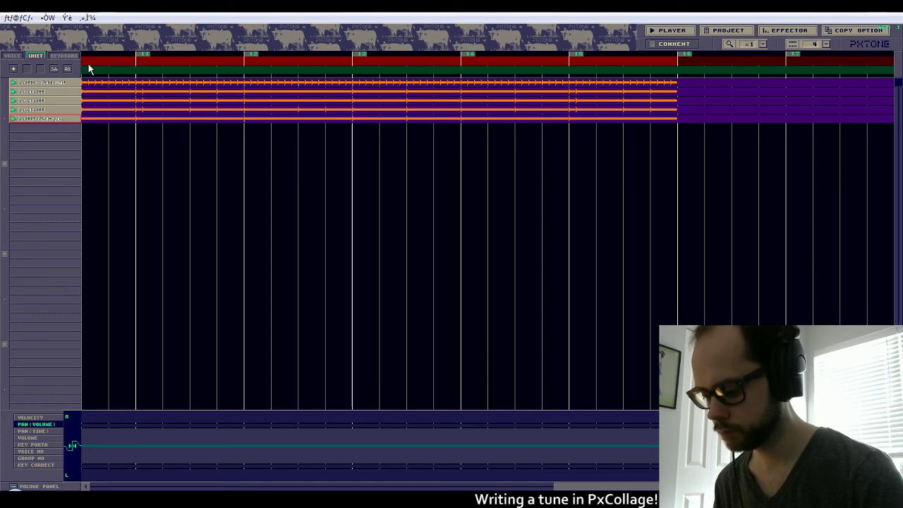
key("Home")
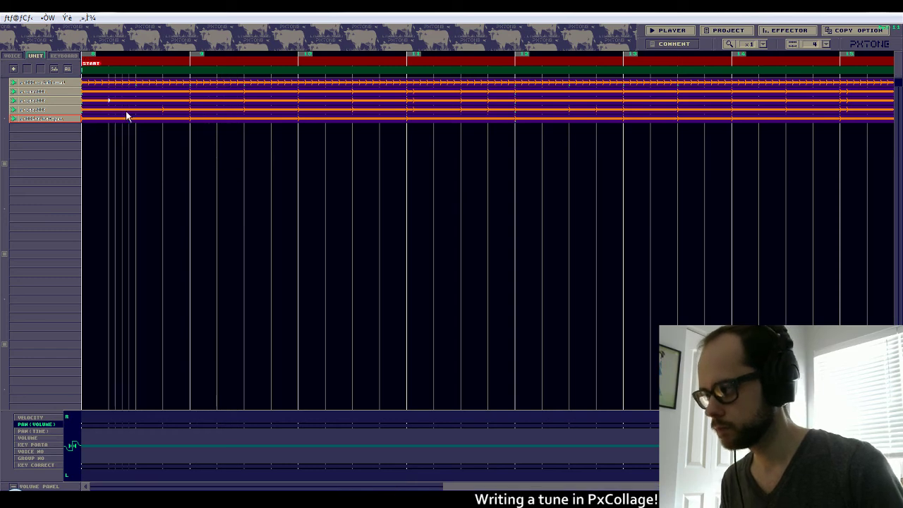
Add the hat1_open.ptnoise sample from the my_material folder as a new voice.
left_click(13, 55)
left_click(13, 69)
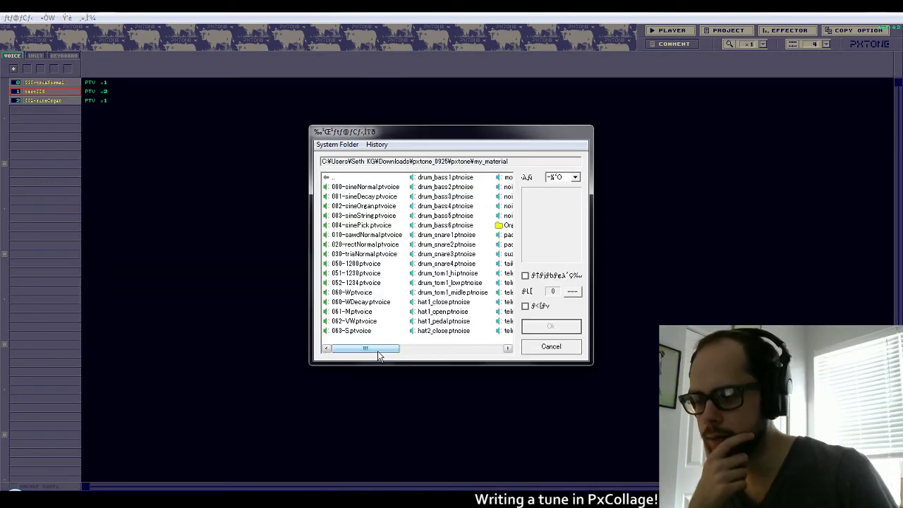
left_click(444, 304)
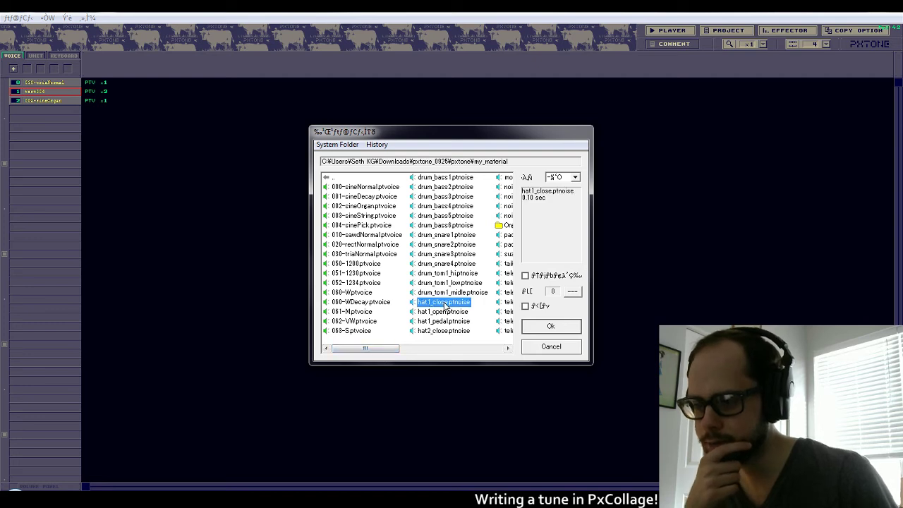
left_click(443, 312)
left_click(548, 327)
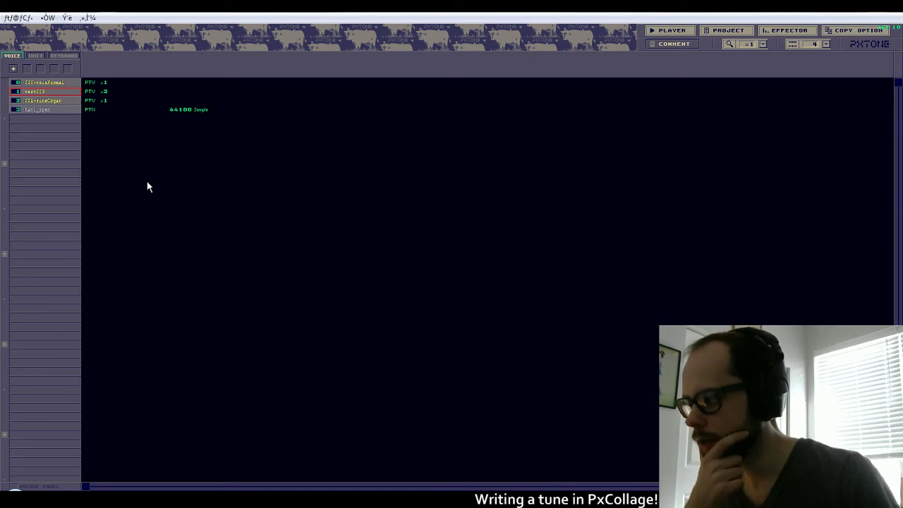
left_click(13, 69)
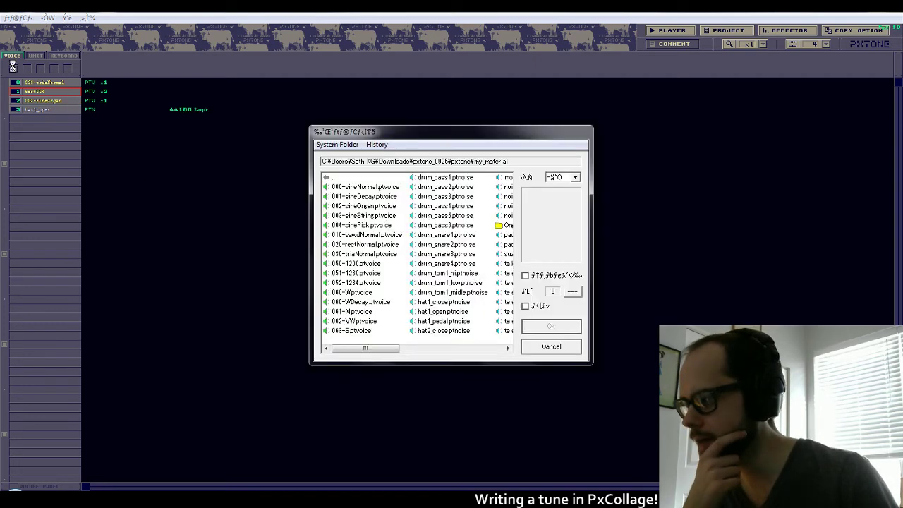
left_click(443, 312)
left_click(550, 326)
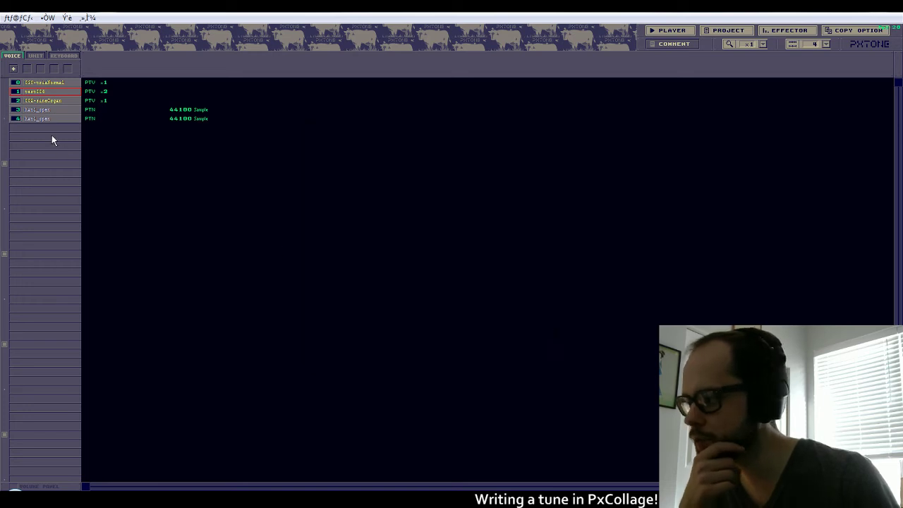
left_click(13, 69)
left_click(452, 312)
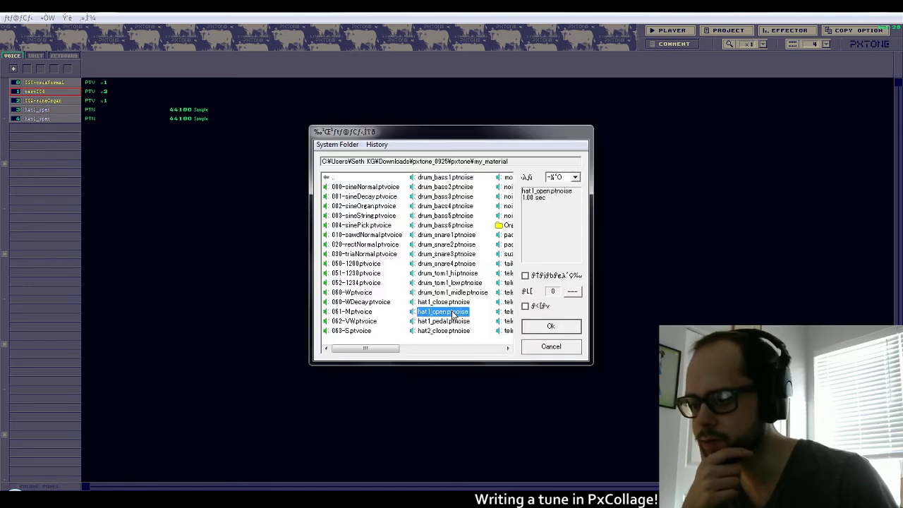
left_click(551, 346)
left_click(47, 118)
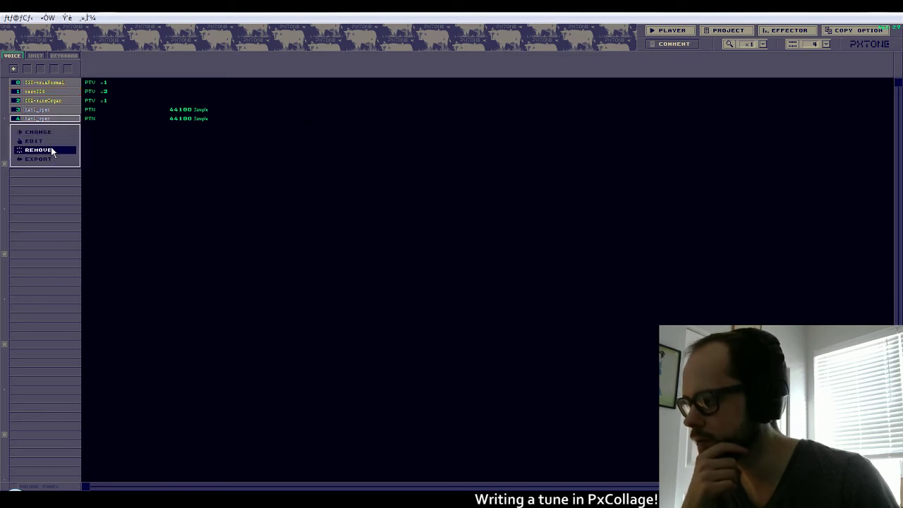
left_click(51, 149)
left_click(443, 272)
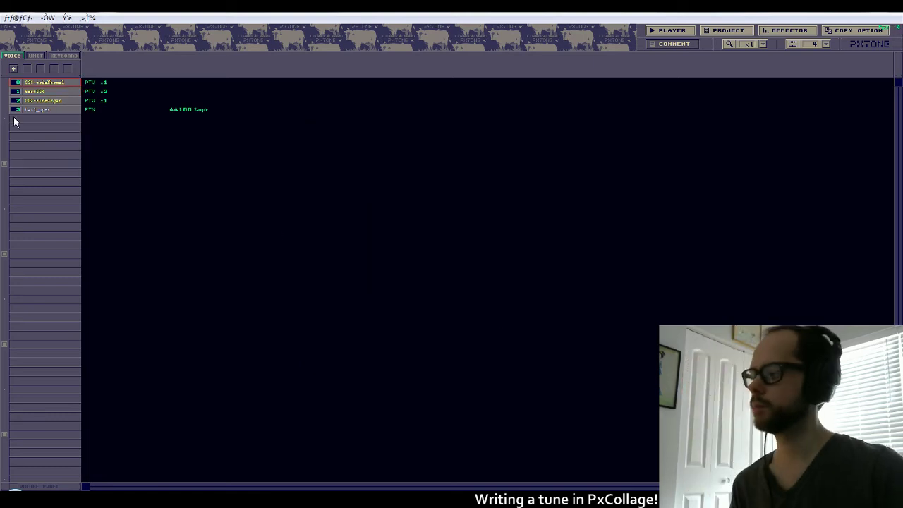
Audition hat1_close and hat2_close against each other, and add hat1_close.ptnoise as a voice.
left_click(13, 68)
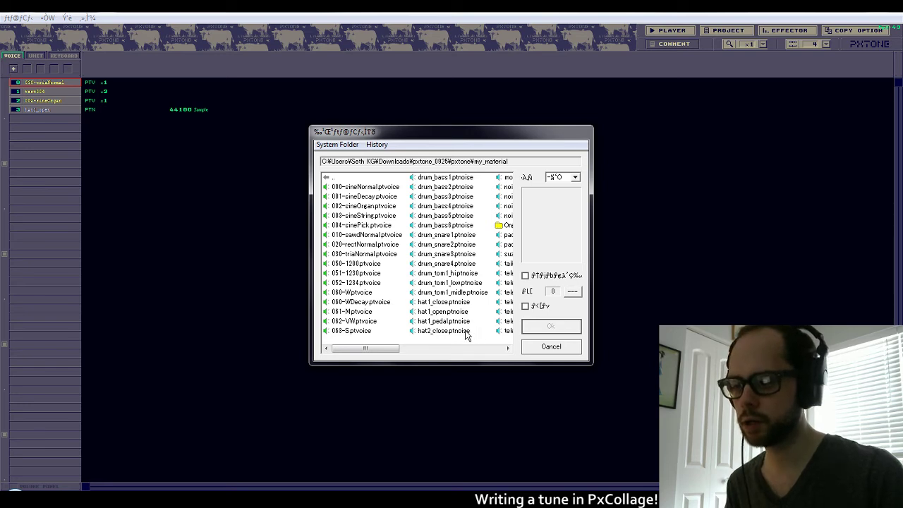
left_click(465, 333)
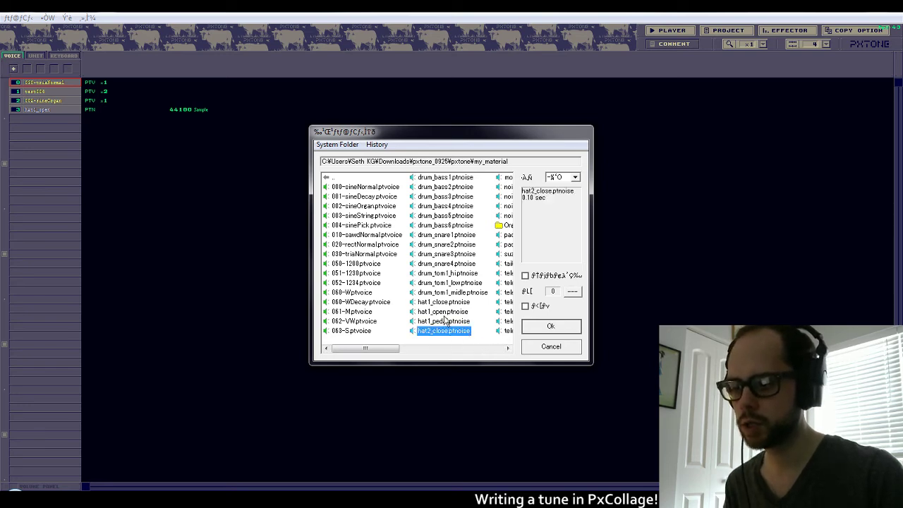
left_click(445, 304)
left_click(449, 329)
left_click(447, 306)
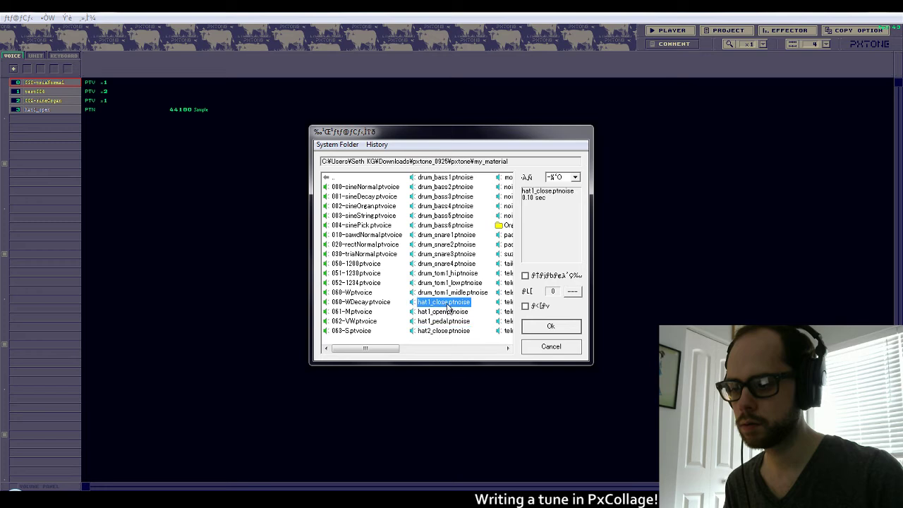
left_click(457, 332)
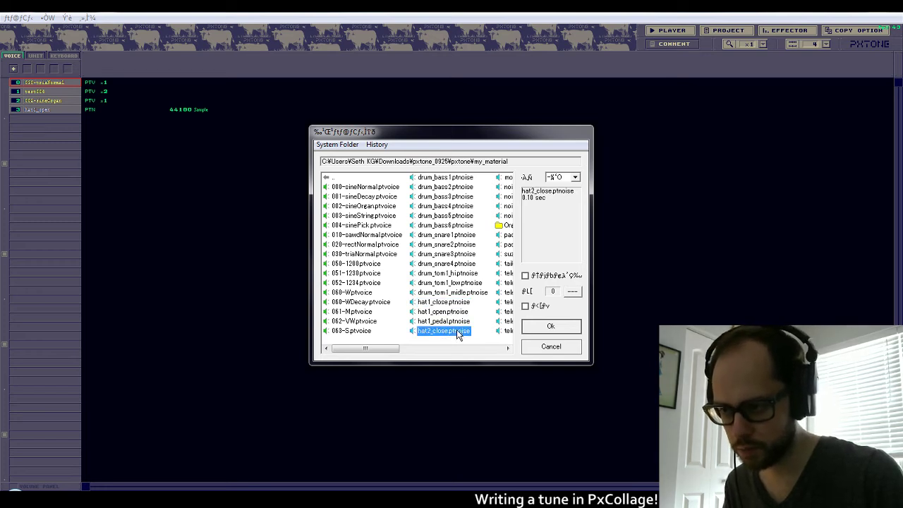
left_click(448, 305)
left_click(448, 332)
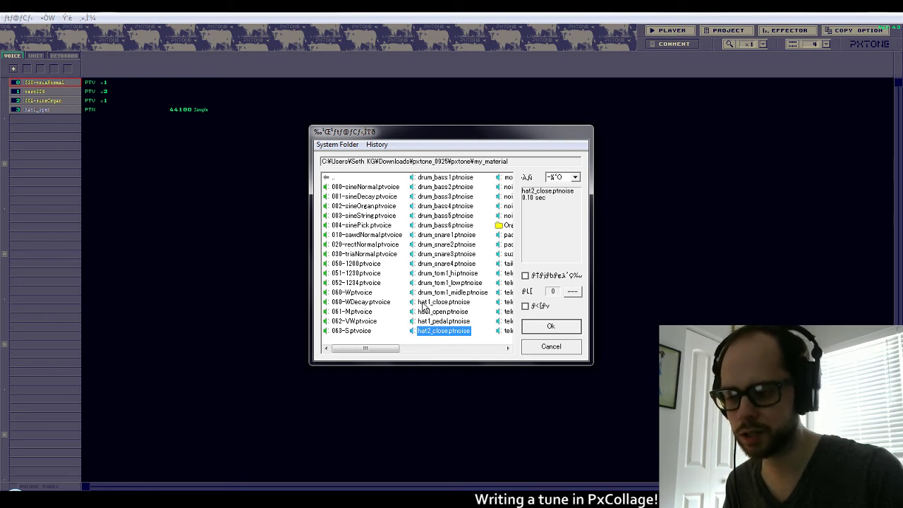
left_click(530, 329)
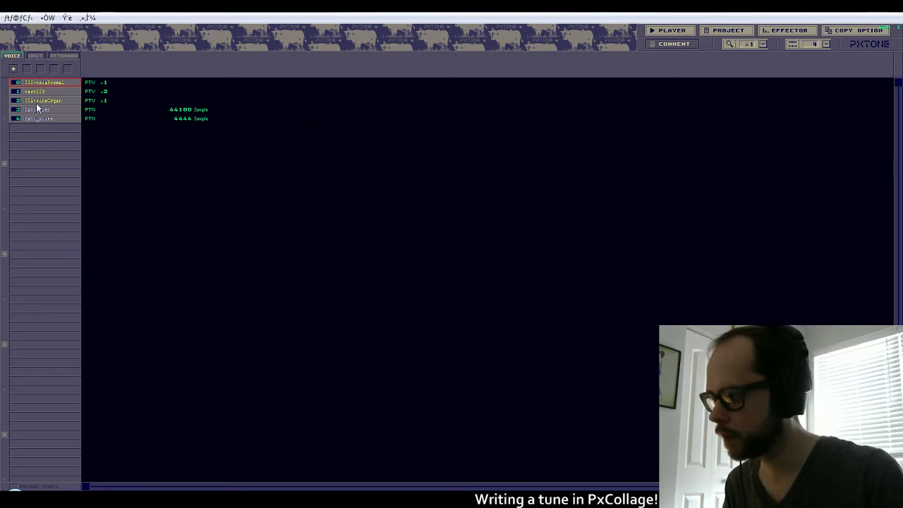
Add the hat2_close.ptnoise sample as another voice.
left_click(12, 69)
left_click(438, 333)
left_click(544, 328)
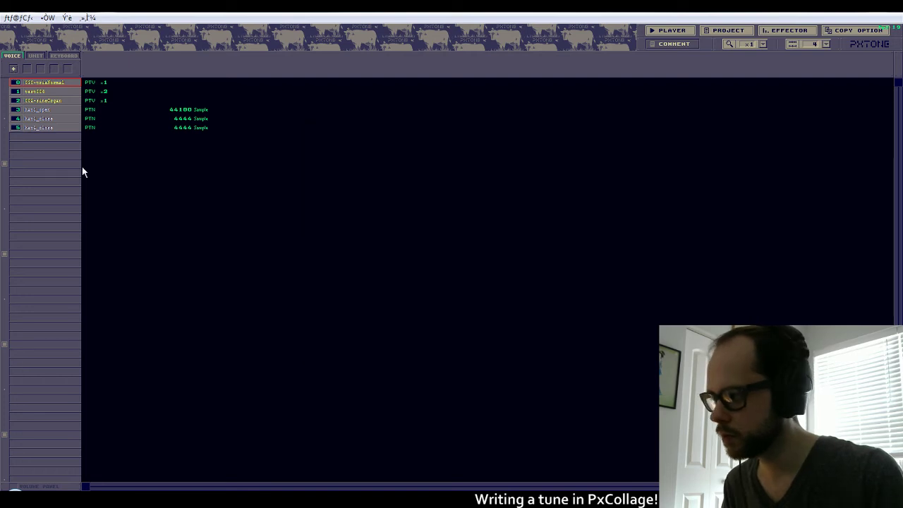
Audition the snare samples drum_snare1 to drum_snare4, and add drum_snare4.ptnoise as a voice.
left_click(13, 69)
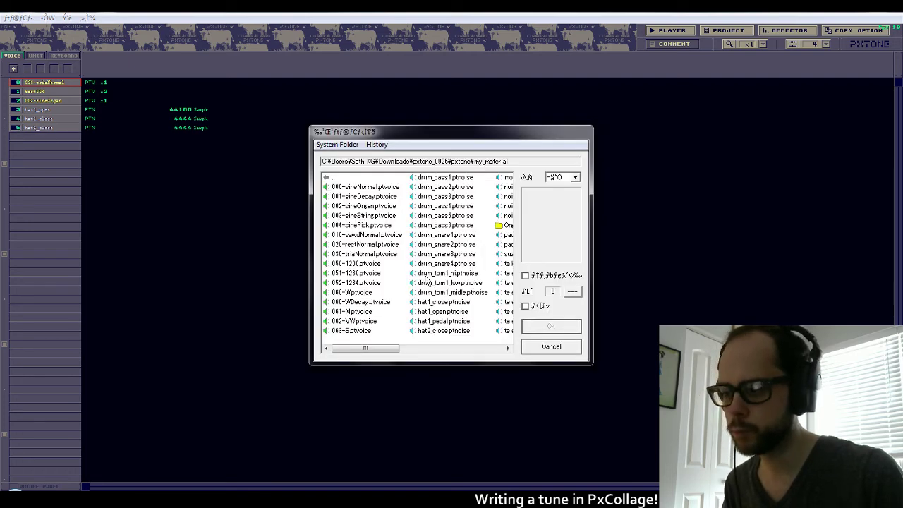
left_click(443, 235)
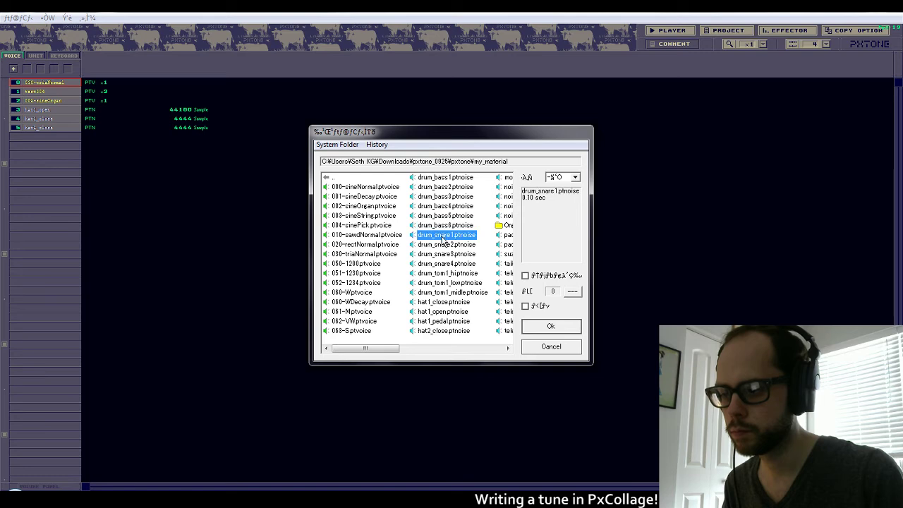
left_click(445, 245)
left_click(444, 254)
left_click(442, 264)
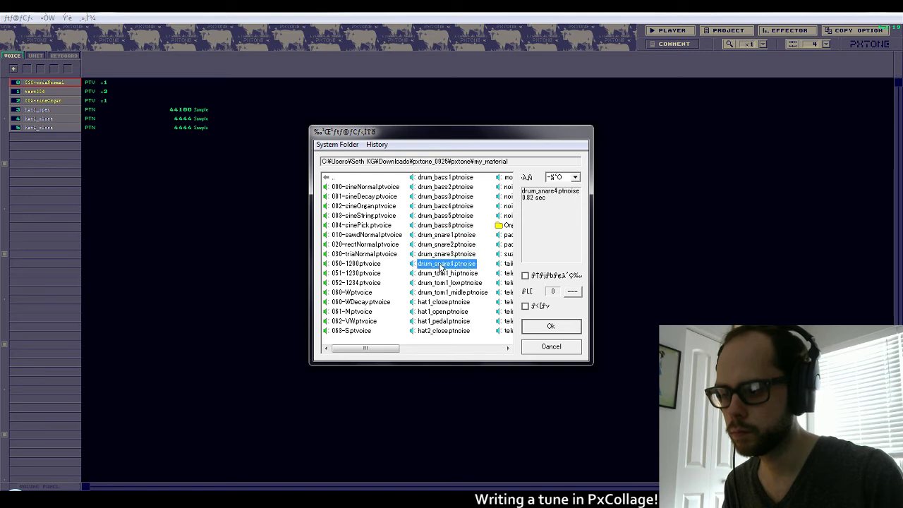
left_click(439, 236)
left_click(443, 265)
left_click(551, 326)
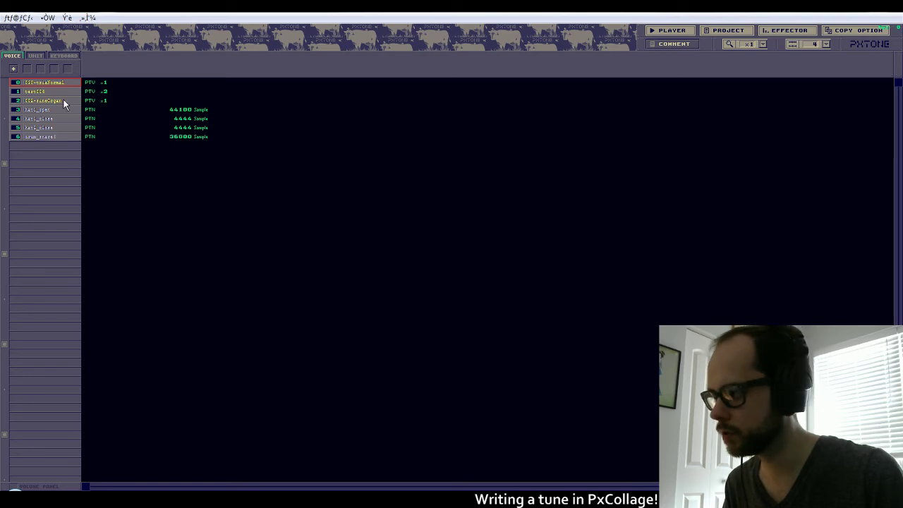
Audition the bass drum samples, comparing drum_bass2 with its neighbours, and add drum_bass2.ptnoise as a voice.
left_click(12, 68)
left_click(434, 177)
left_click(433, 187)
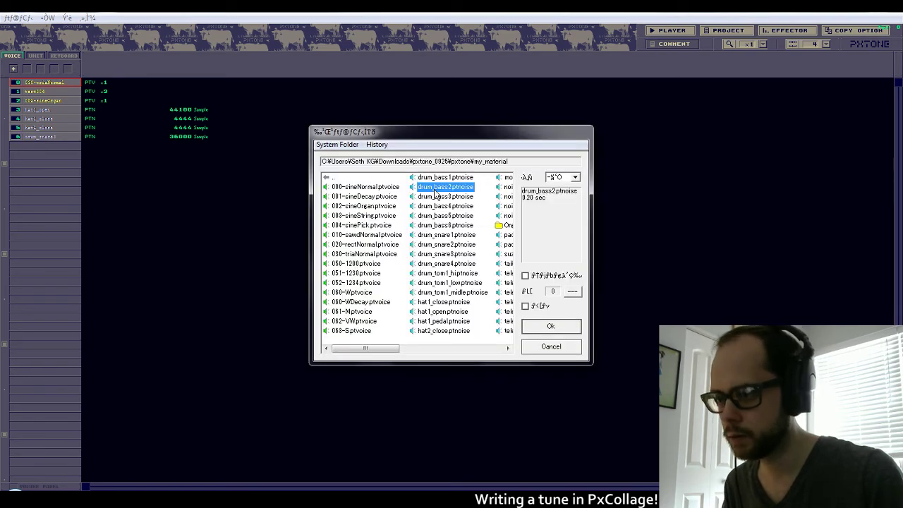
left_click(434, 178)
left_click(435, 187)
left_click(436, 196)
left_click(433, 178)
left_click(435, 187)
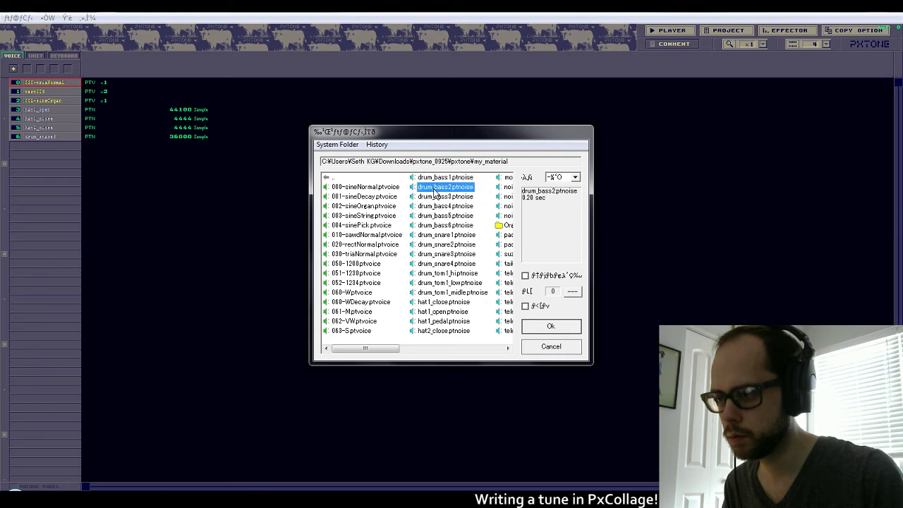
left_click(434, 179)
left_click(433, 188)
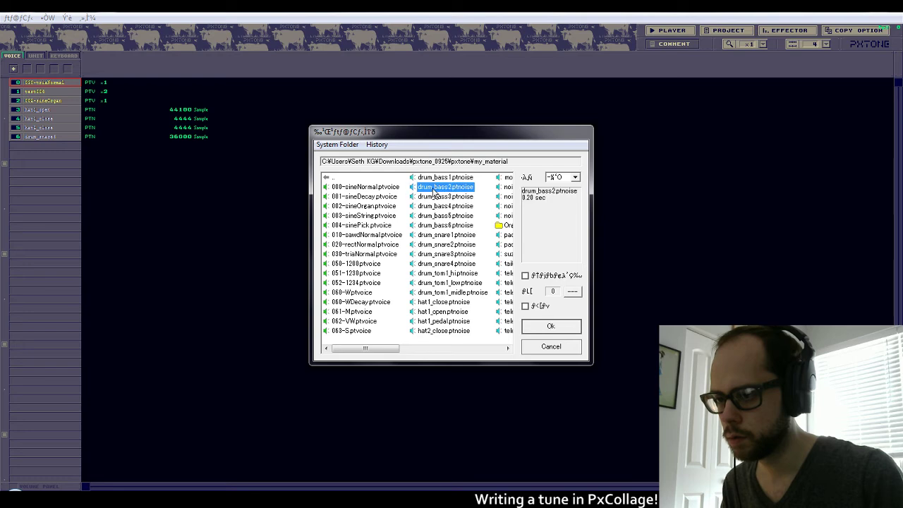
left_click(435, 196)
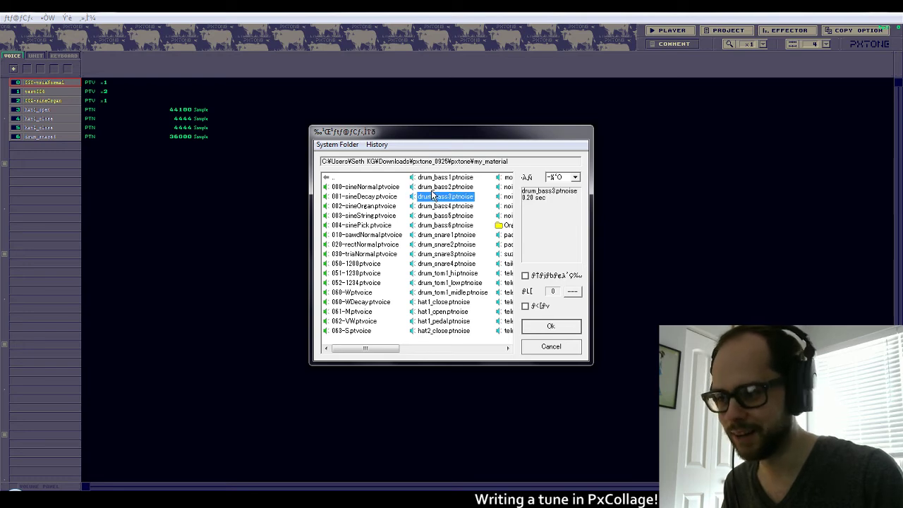
left_click(431, 188)
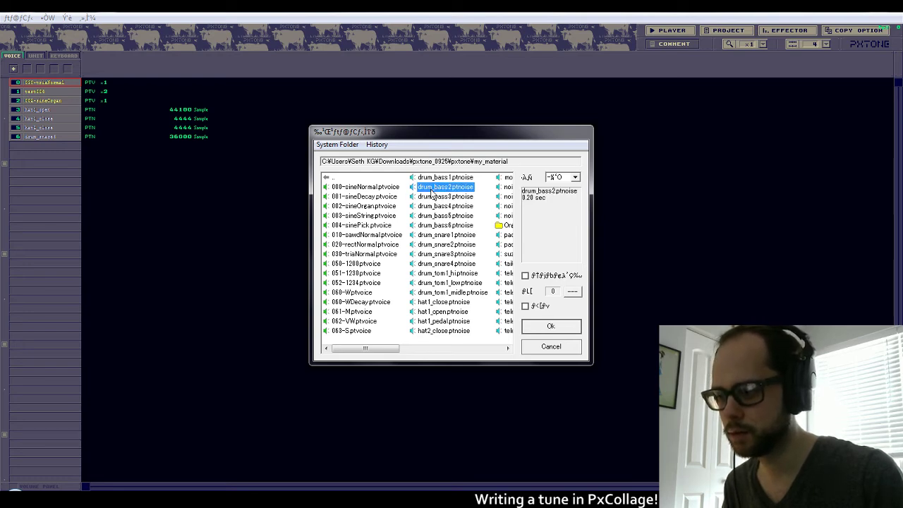
left_click(434, 216)
left_click(436, 225)
left_click(435, 188)
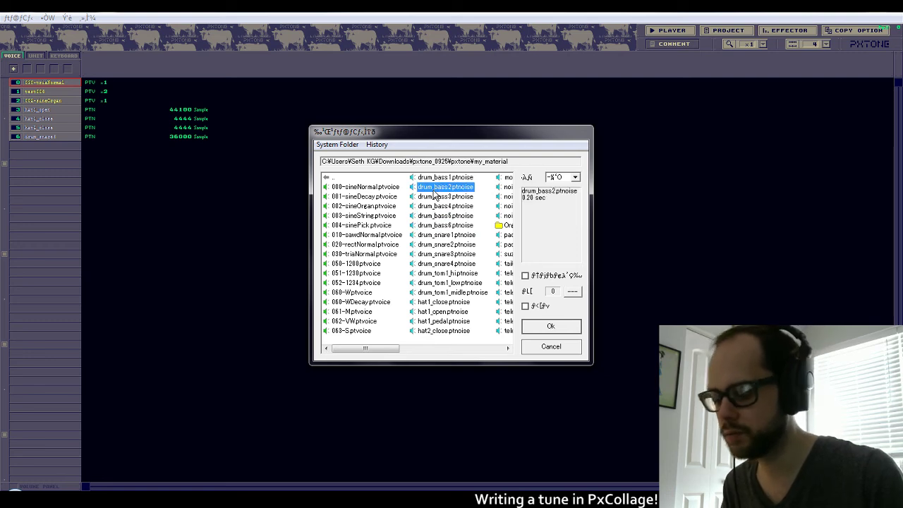
left_click(549, 326)
Add a new unit that uses the hat1_open voice.
left_click(35, 55)
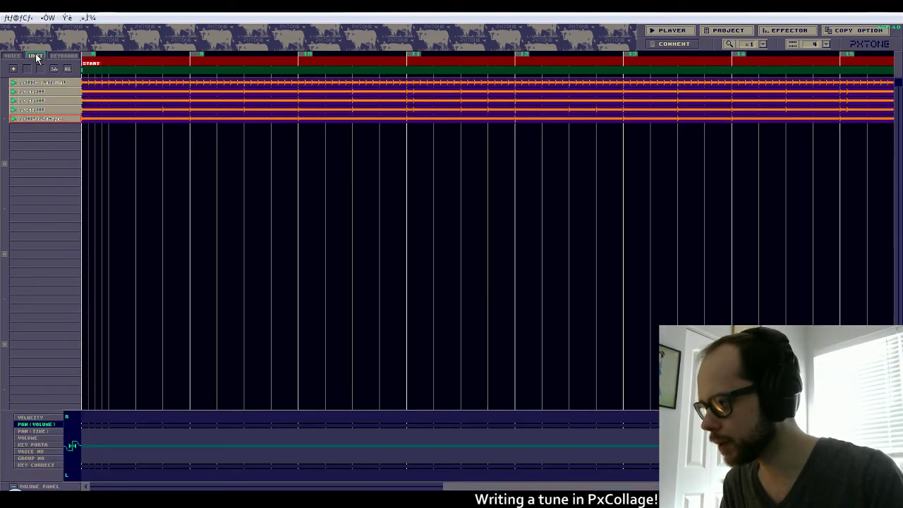
left_click(13, 68)
left_click(498, 235)
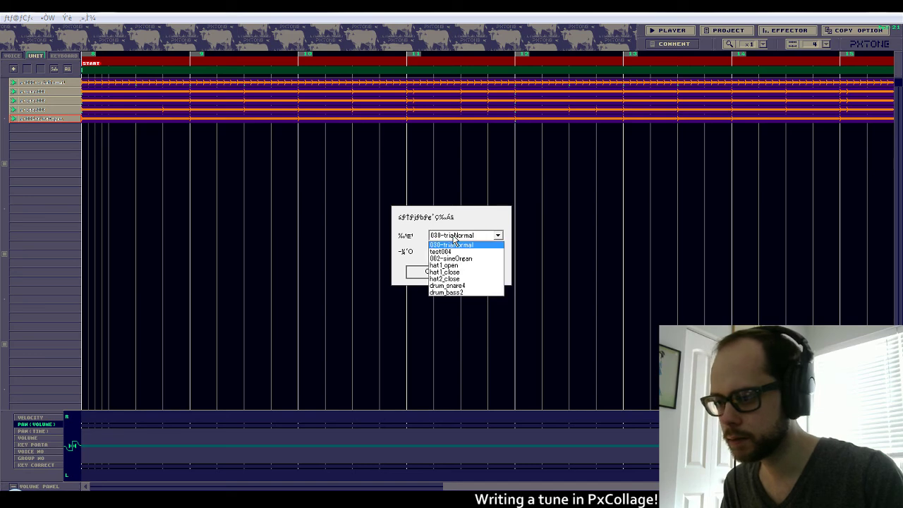
left_click(453, 258)
left_click(429, 271)
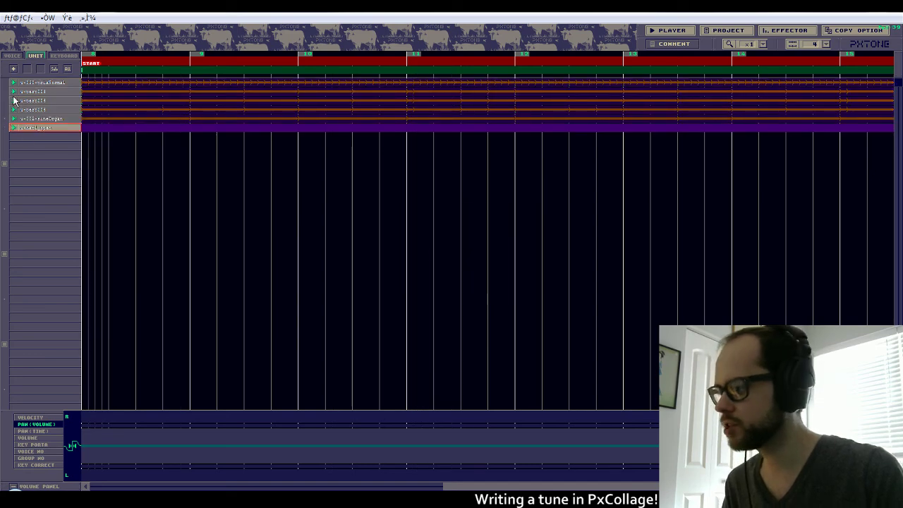
Add two more units, one using the hat1_close voice and one using hat2_close.
left_click(13, 69)
left_click(458, 235)
left_click(462, 269)
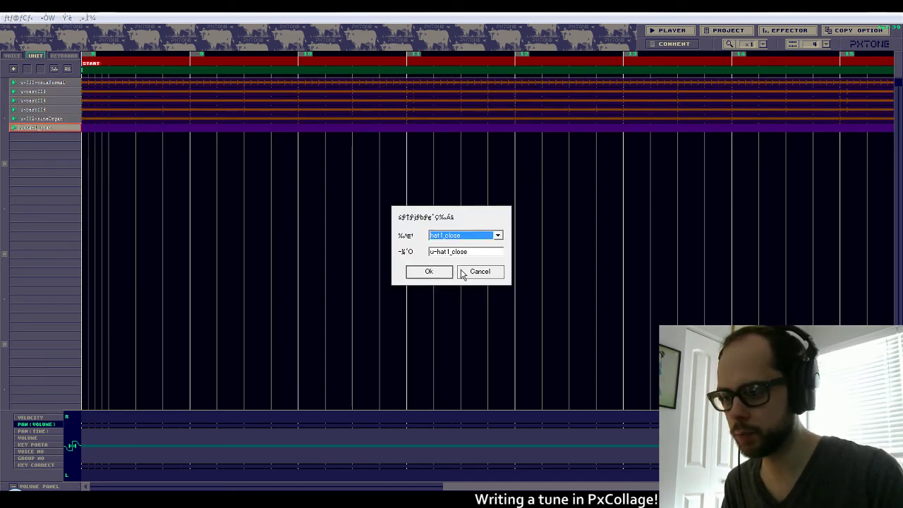
left_click(429, 271)
left_click(12, 68)
left_click(458, 236)
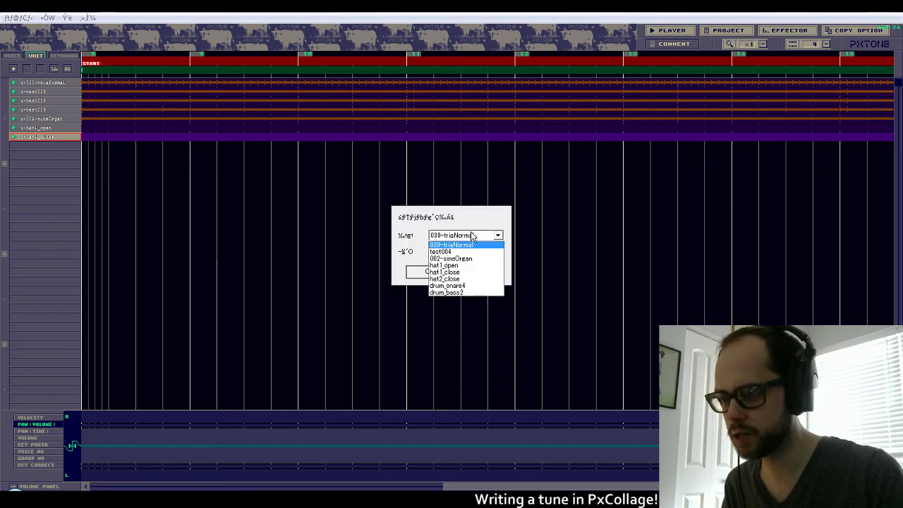
left_click(460, 278)
left_click(429, 272)
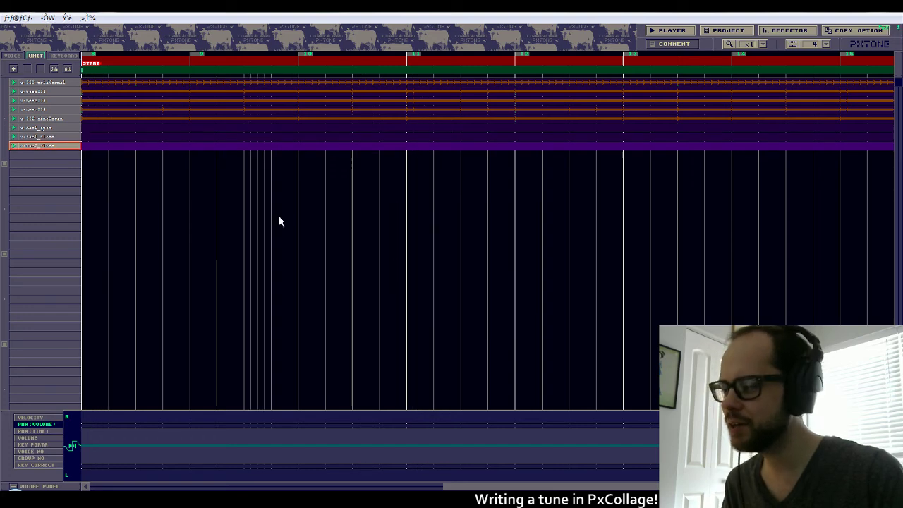
Add two drum units, one using the drum_snare4 voice and one using drum_bass2.
left_click(12, 69)
left_click(455, 236)
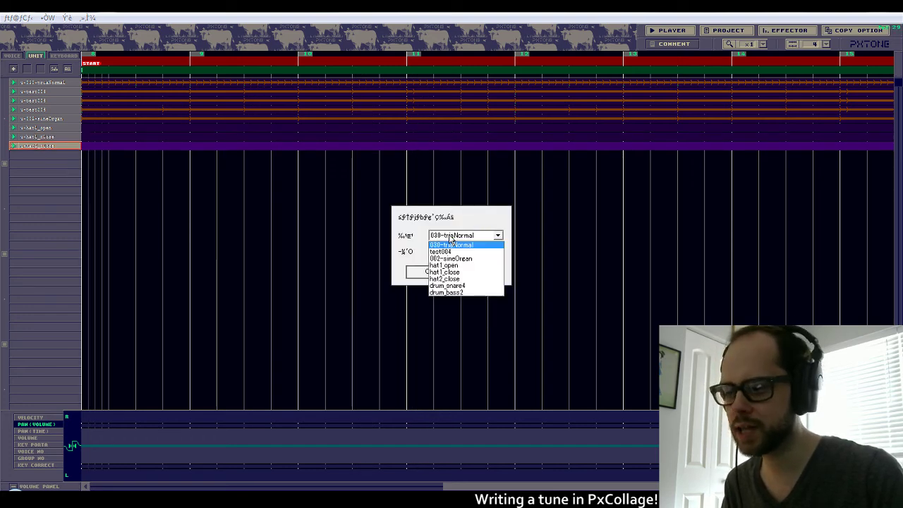
left_click(445, 288)
left_click(429, 273)
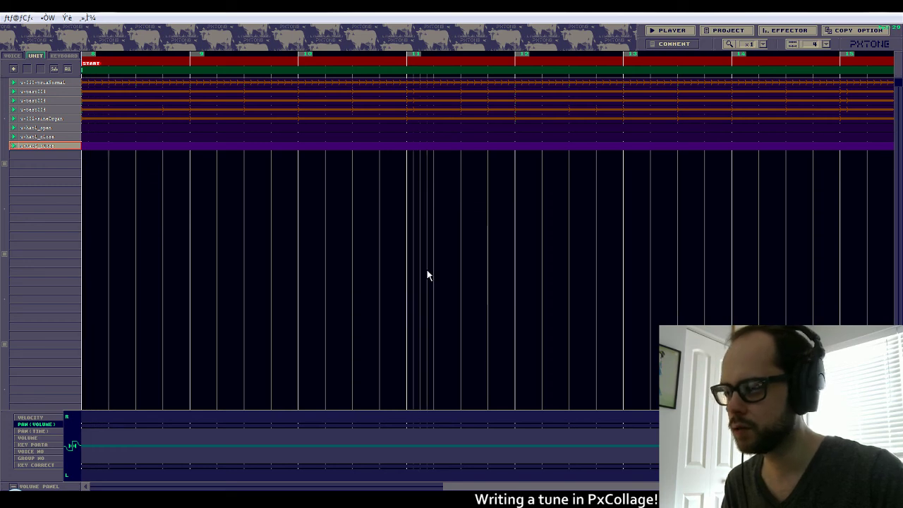
left_click(13, 70)
left_click(455, 235)
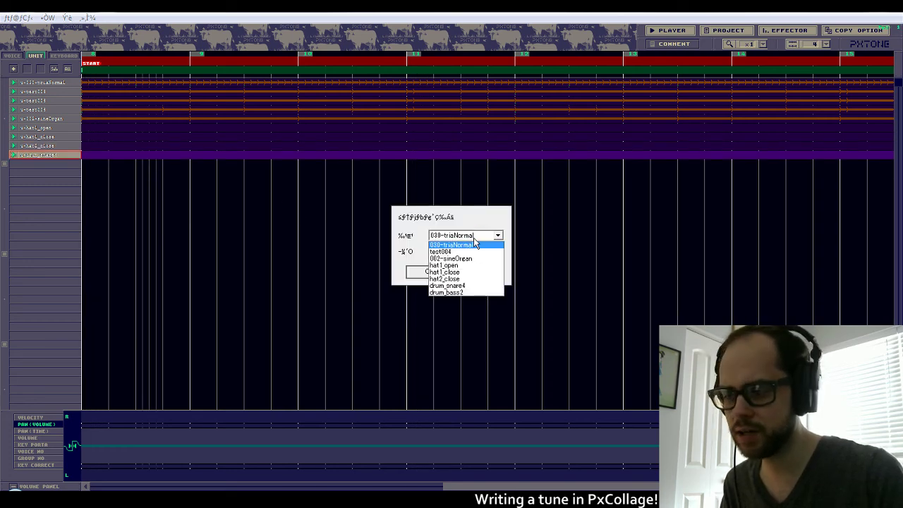
left_click(447, 288)
left_click(429, 272)
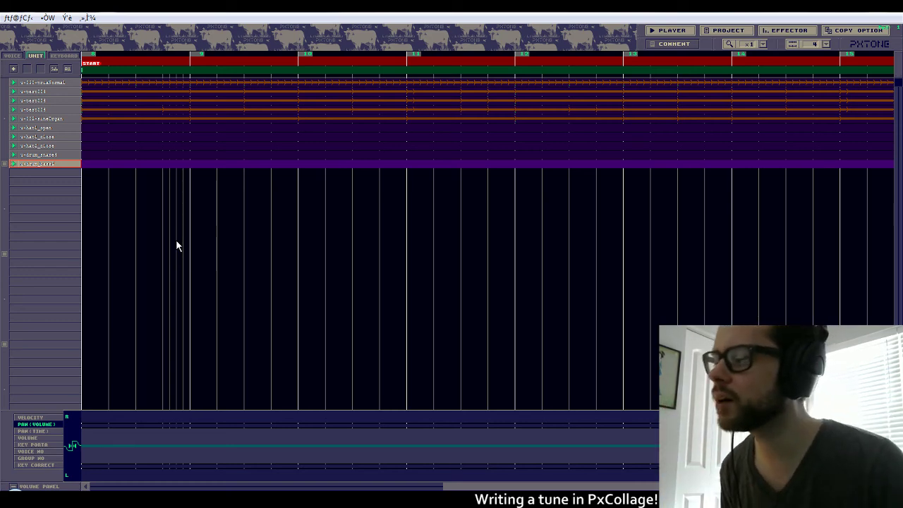
Play the tune through from the beginning and set the playback start marker at measure 7.
left_click(55, 118)
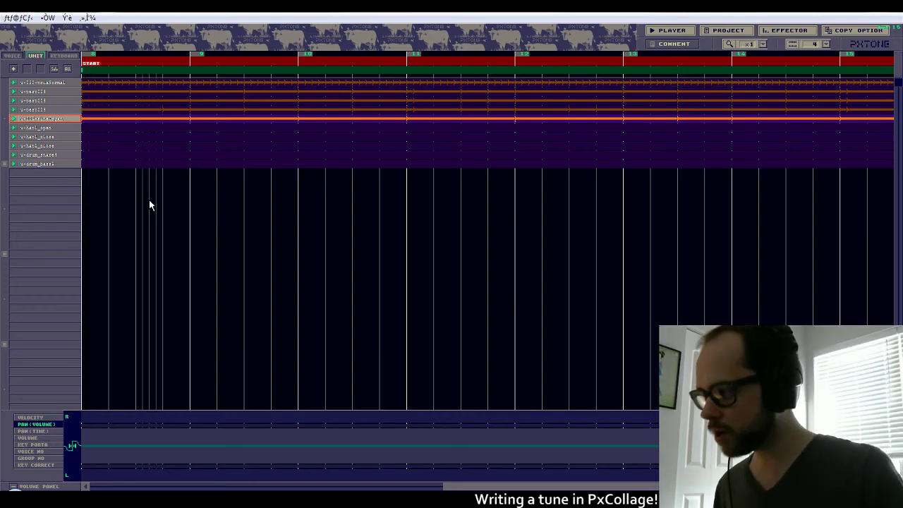
mouse_move(198, 486)
left_mouse_down()
mouse_move(216, 479)
mouse_move(164, 480)
left_mouse_up()
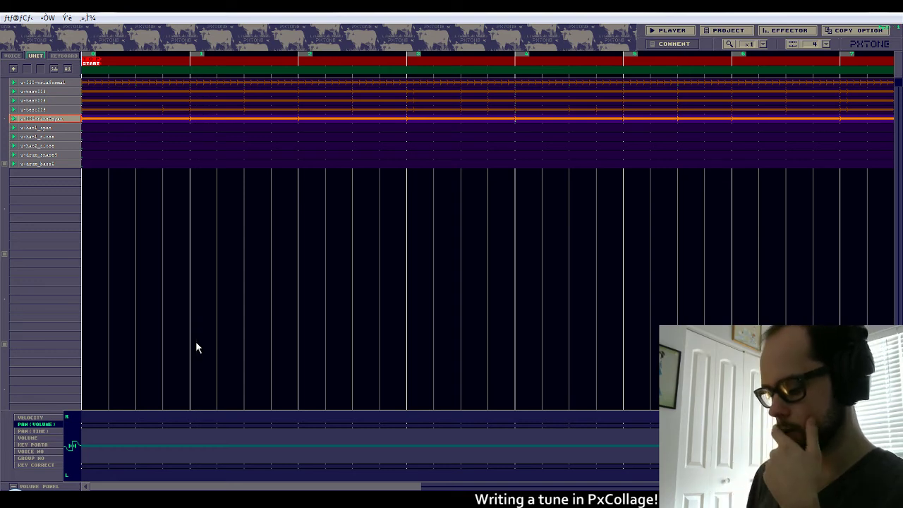
scroll(195, 340, "right", 1)
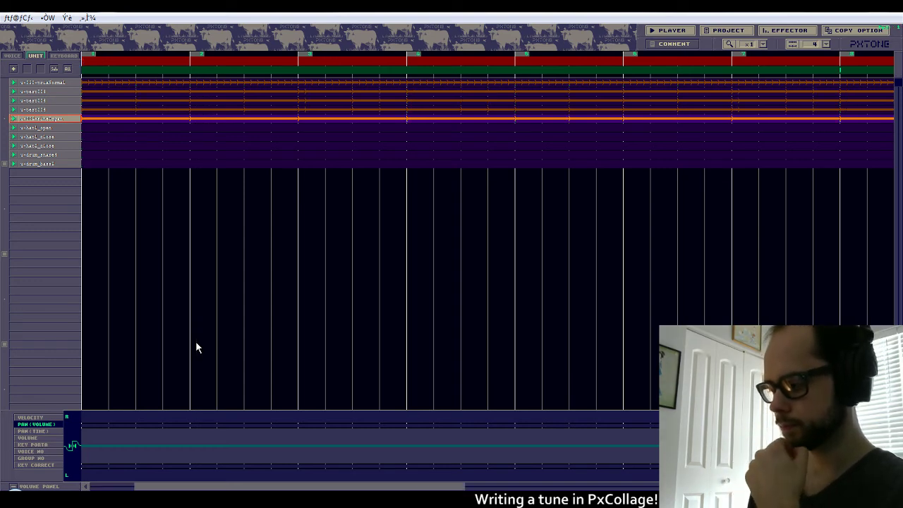
scroll(196, 344, "right", 1)
scroll(196, 343, "right", 1)
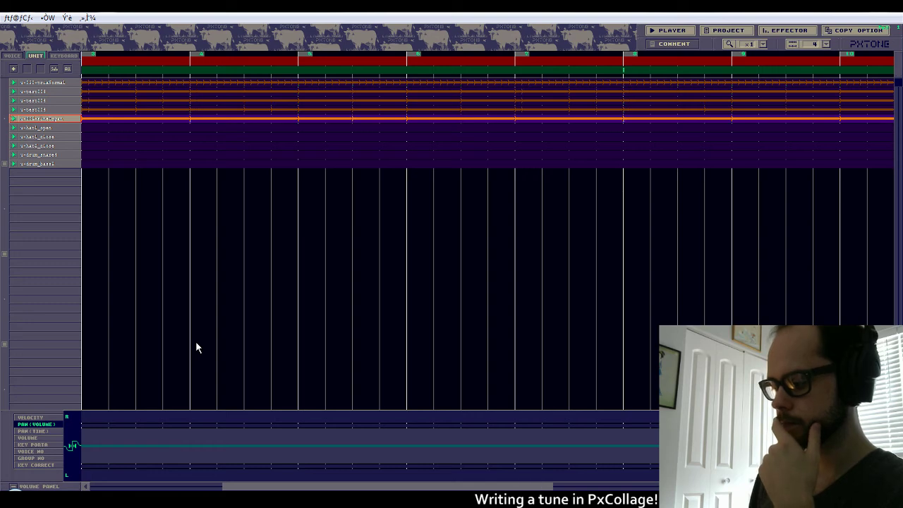
scroll(196, 347, "right", 1)
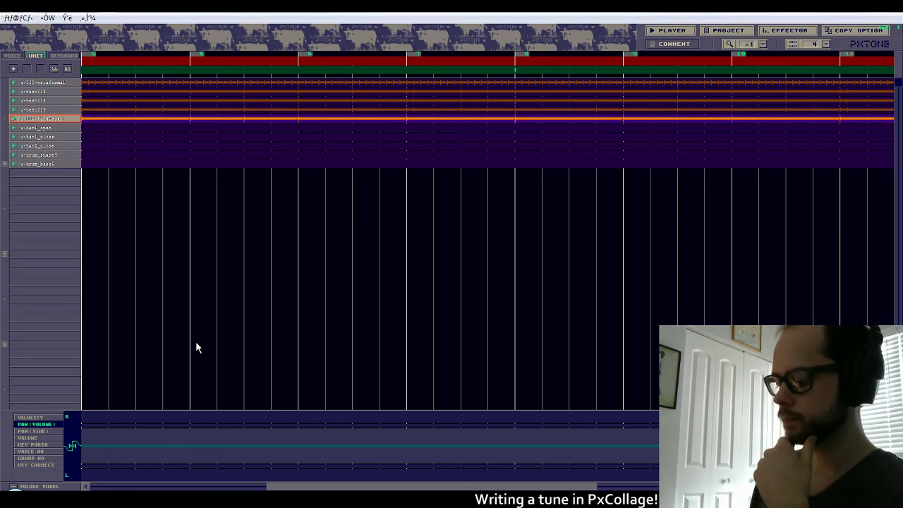
scroll(196, 345, "right", 1)
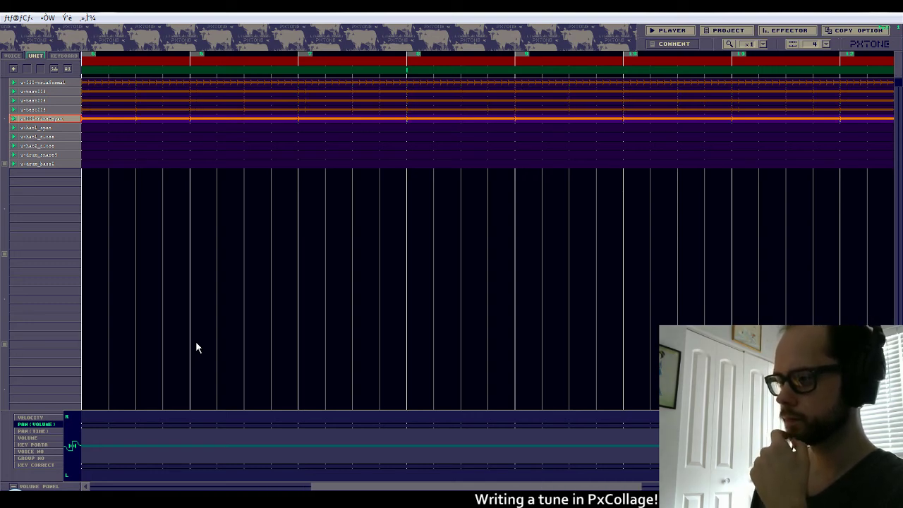
scroll(196, 345, "right", 1)
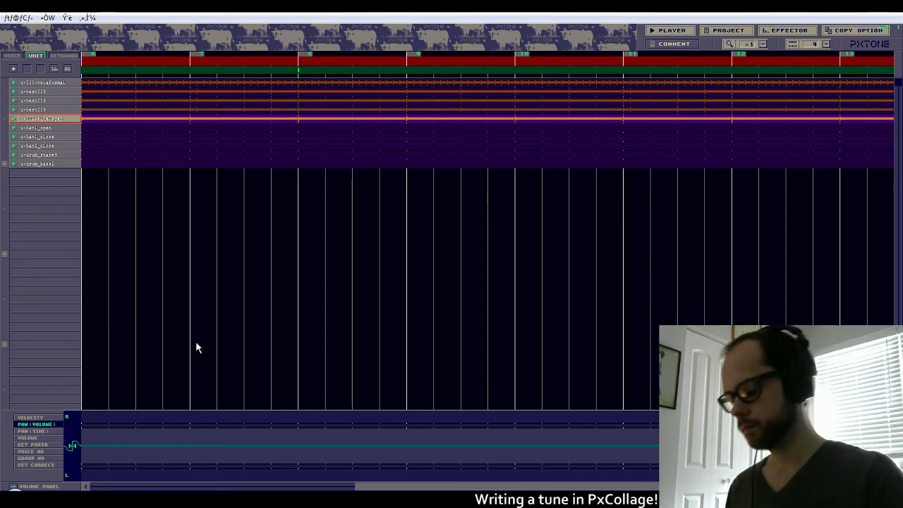
scroll(197, 344, "right", 1)
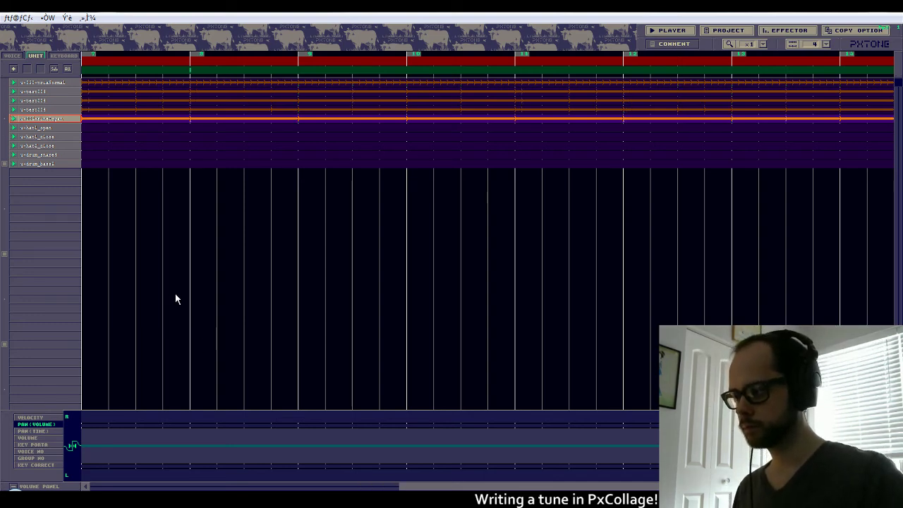
left_click(88, 66)
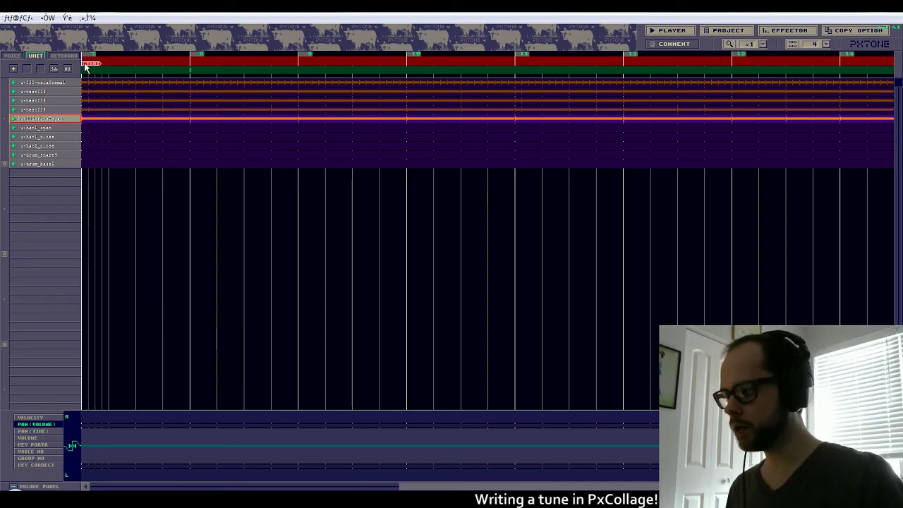
On the drum_snare4 unit's keyboard, place two short rising hits just before beat three of measure 7, erasing the two earlier ones.
left_click(54, 155)
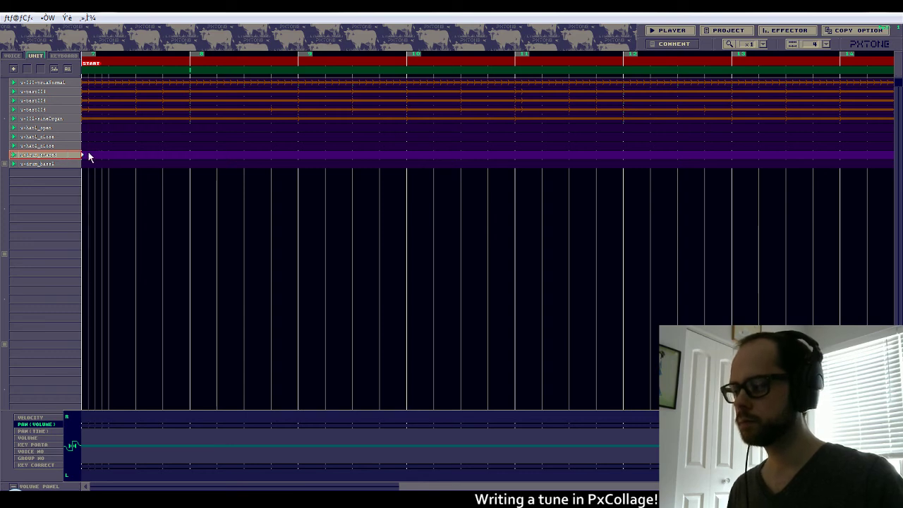
left_click(64, 56)
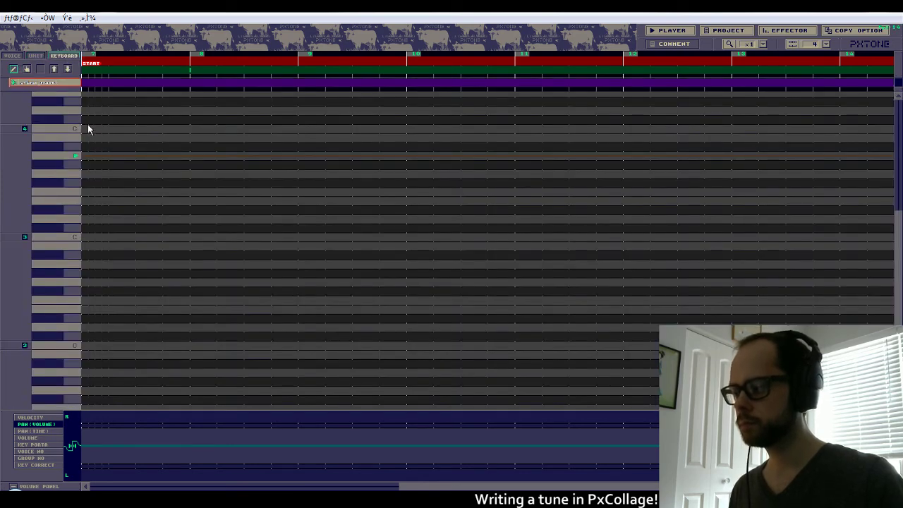
left_click(109, 162)
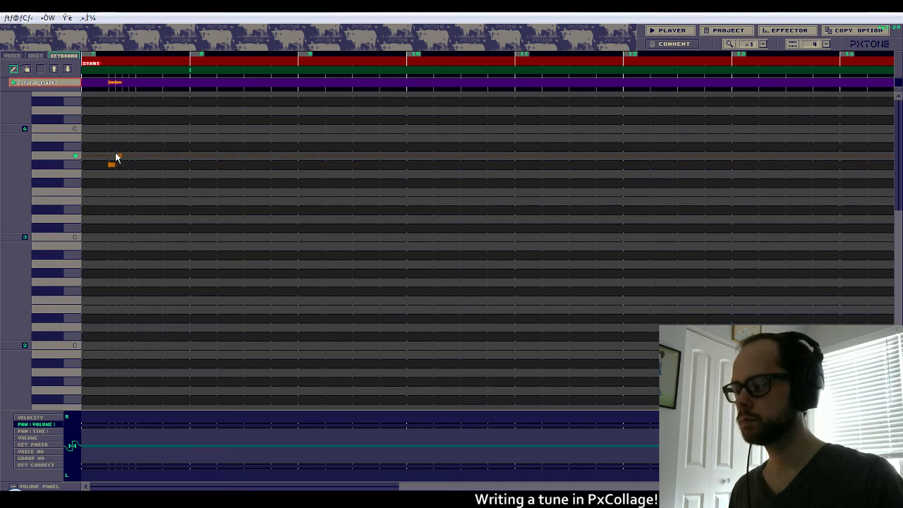
left_click(116, 156)
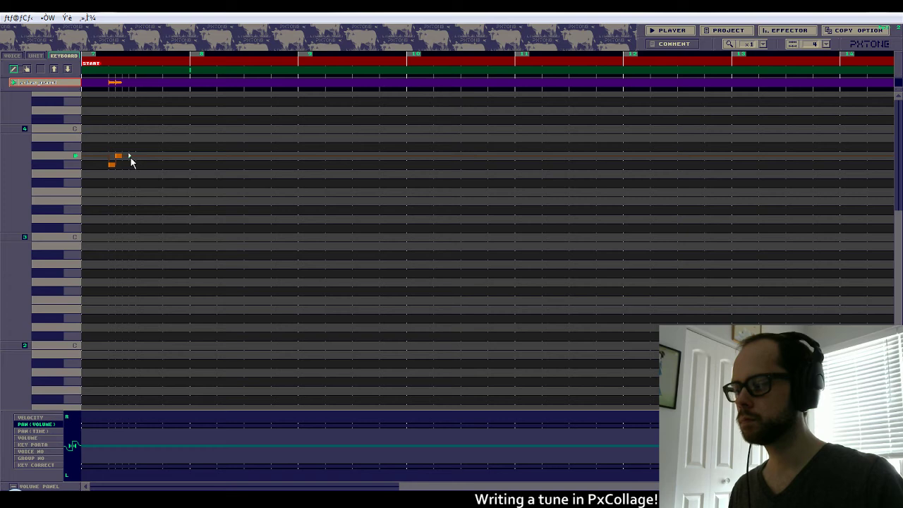
left_click(125, 165)
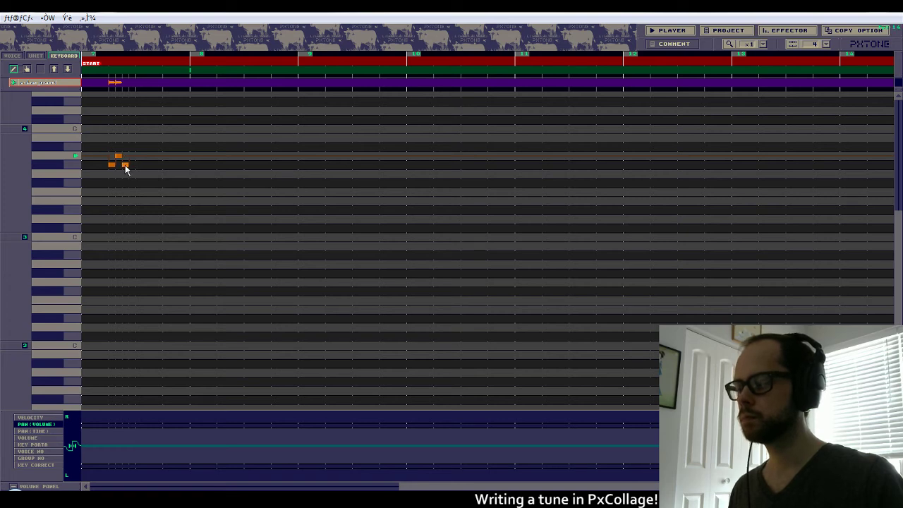
left_click(131, 156)
right_click(112, 165)
right_click(118, 156)
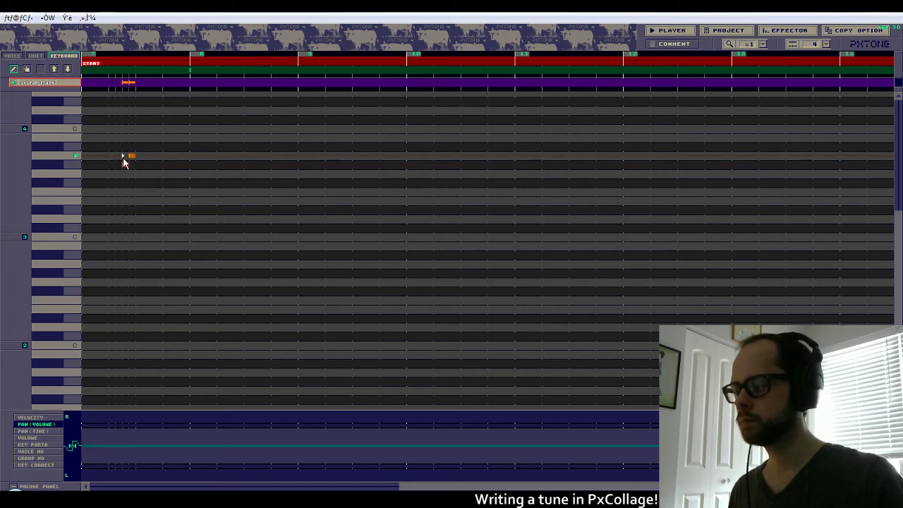
Add a descending run of short snare hits from mid-beat three to the end of measure 7, and listen to the fill.
mouse_move(149, 156)
left_mouse_down()
mouse_move(176, 166)
mouse_move(190, 203)
left_mouse_up()
left_click(184, 201)
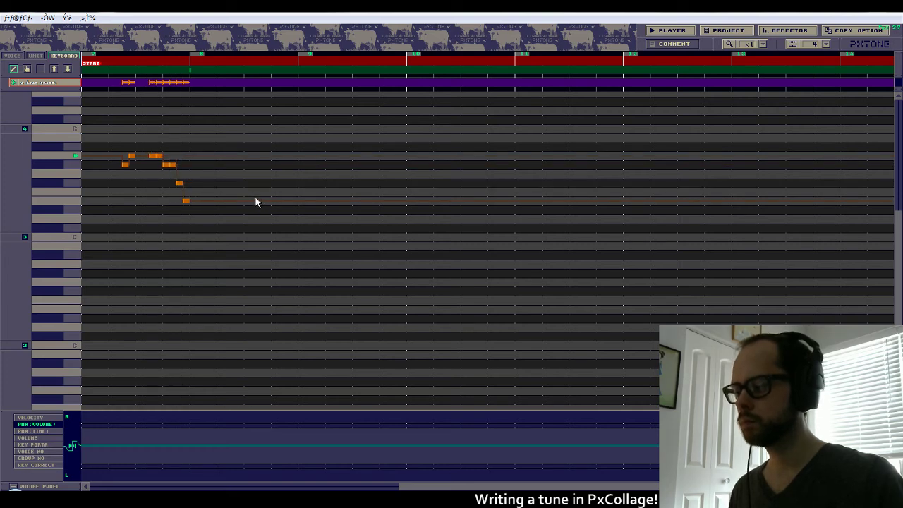
scroll(255, 203, "right", 1)
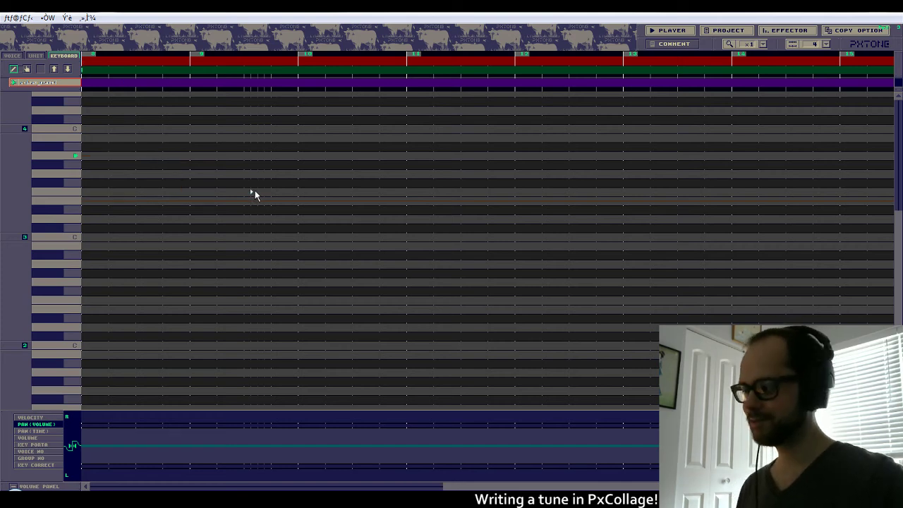
scroll(253, 193, "left", 1)
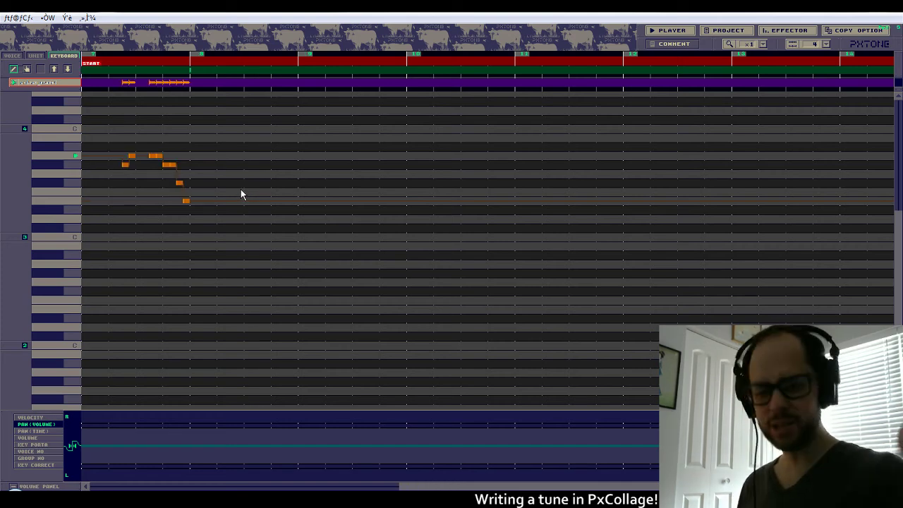
scroll(241, 194, "right", 1)
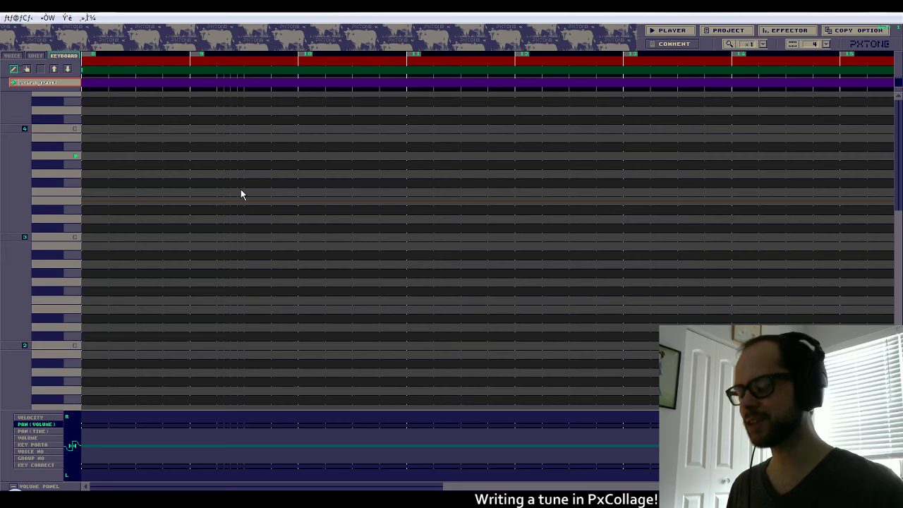
scroll(305, 473, "left", 2)
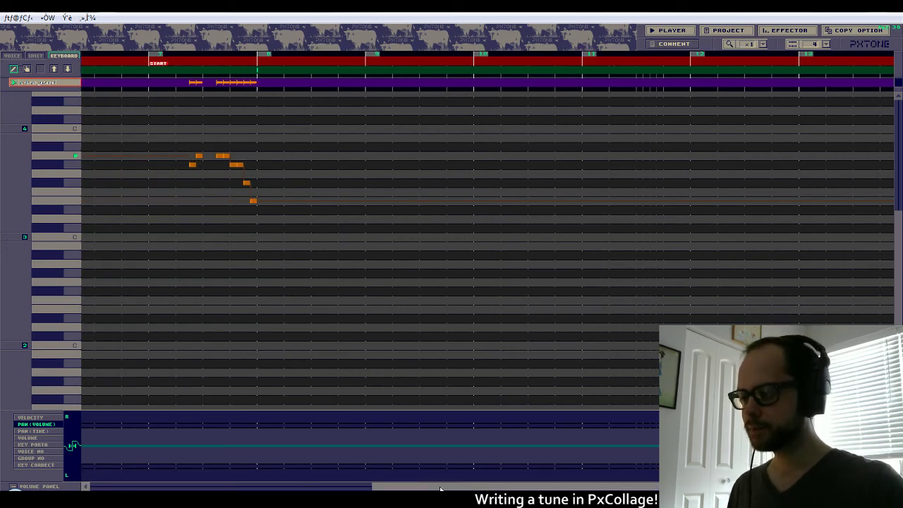
Switch to the bass drum unit and place two adjacent short hits just below C3 around the middle of beat three in measure 7.
left_click(68, 70)
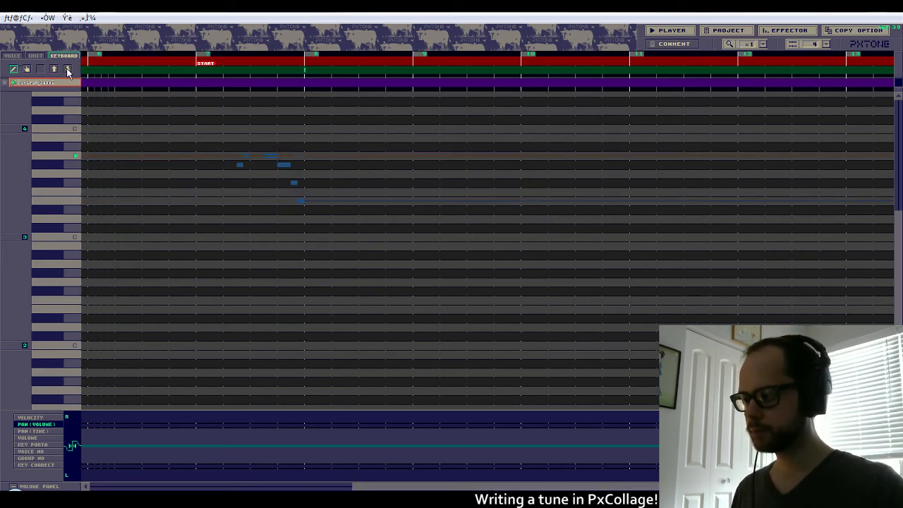
scroll(75, 105, "right", 2)
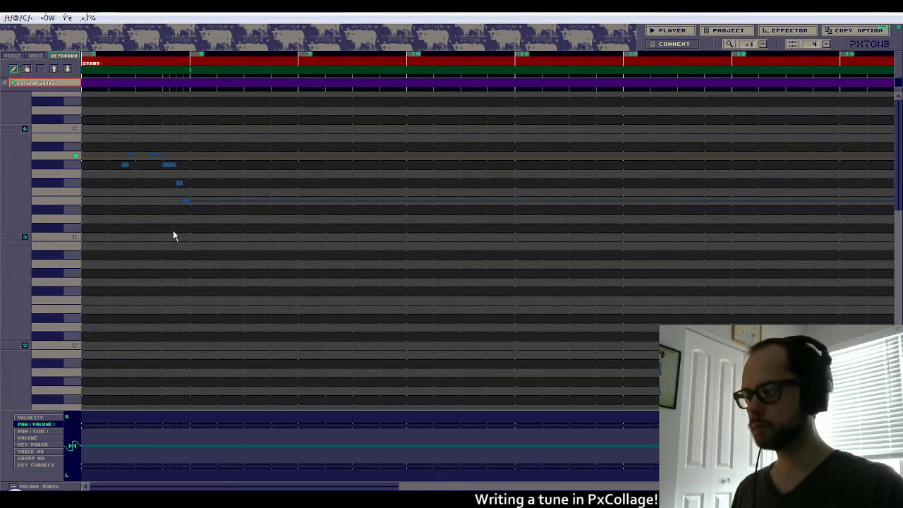
left_click(151, 219)
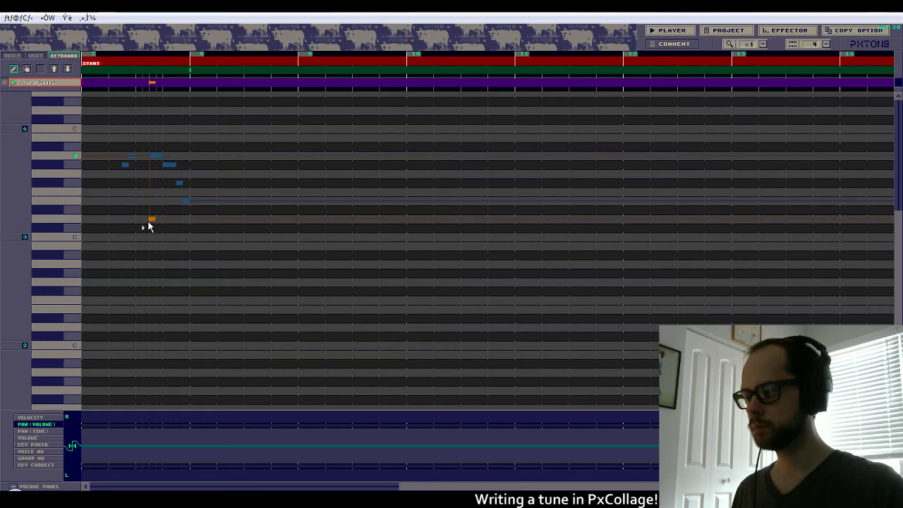
left_click(151, 247)
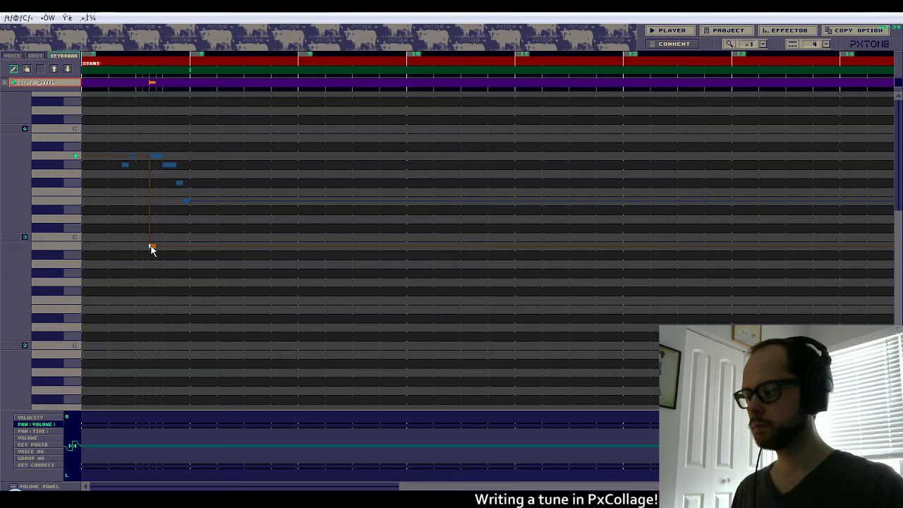
left_click_drag(136, 248, 149, 248)
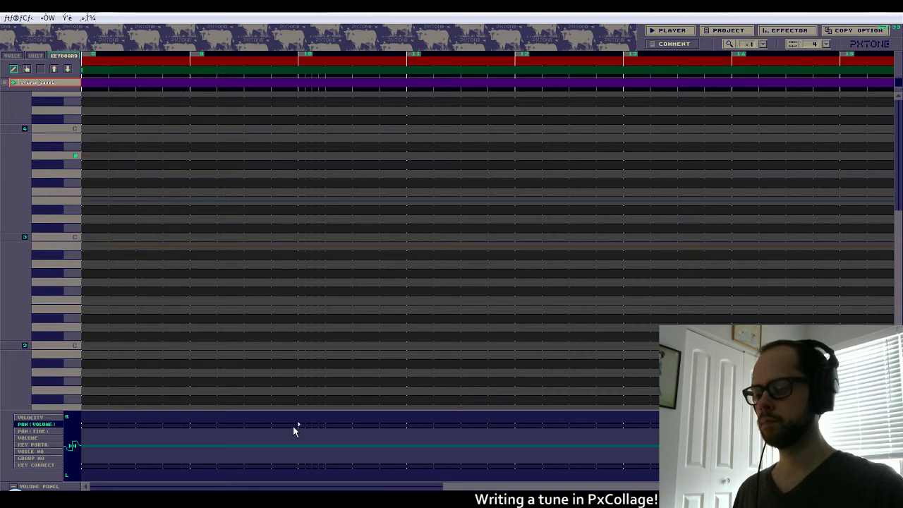
left_click_drag(140, 250, 139, 248)
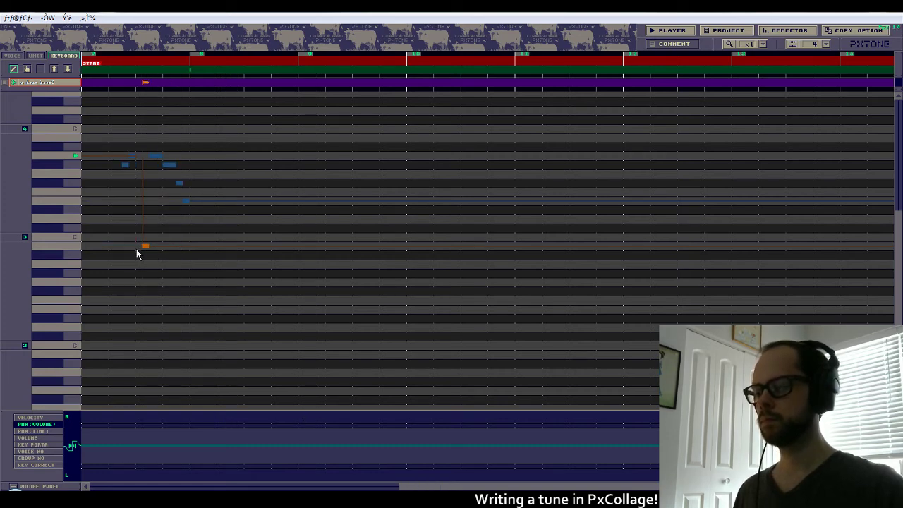
left_click_drag(147, 248, 152, 248)
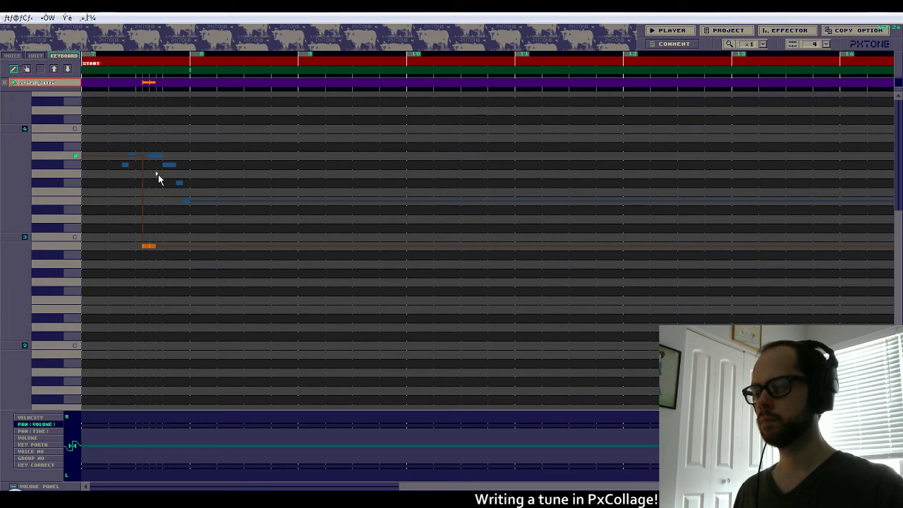
Return to the snare unit and erase the first hit of its descending run in measure 7.
left_click(67, 69)
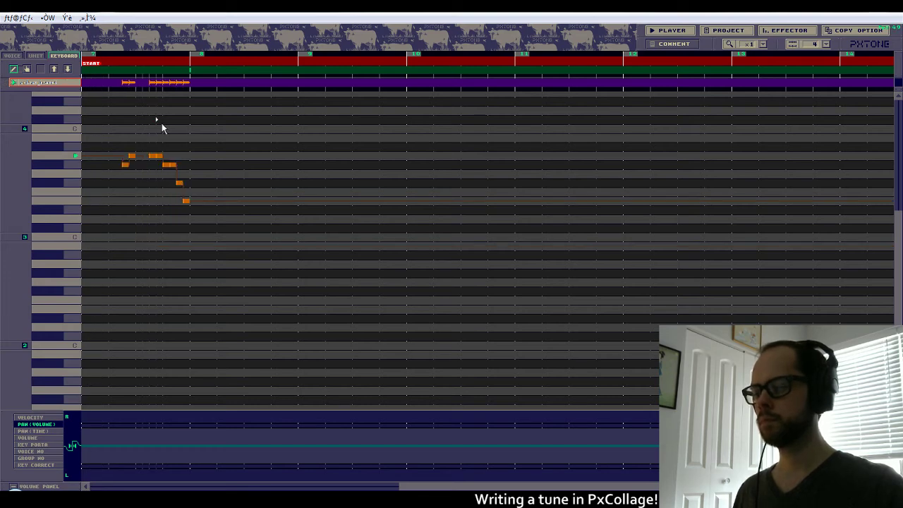
right_click(151, 157)
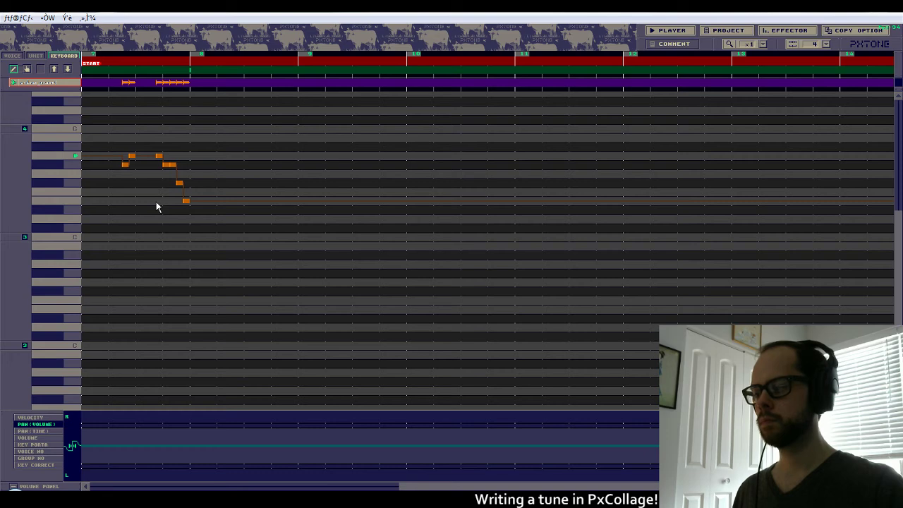
Select the hi-hat, snare and bass drum units together, show them on the keyboard and replay the fill from measure 7.
left_click(35, 55)
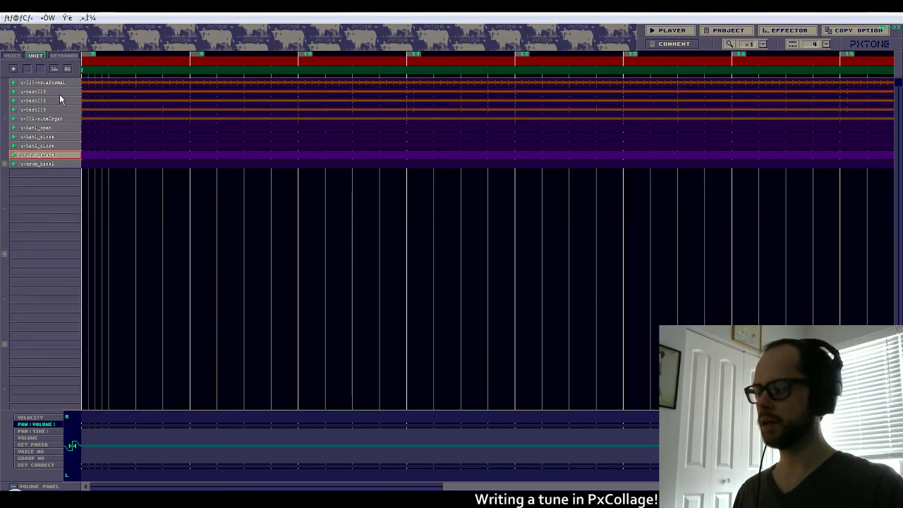
left_click(66, 164)
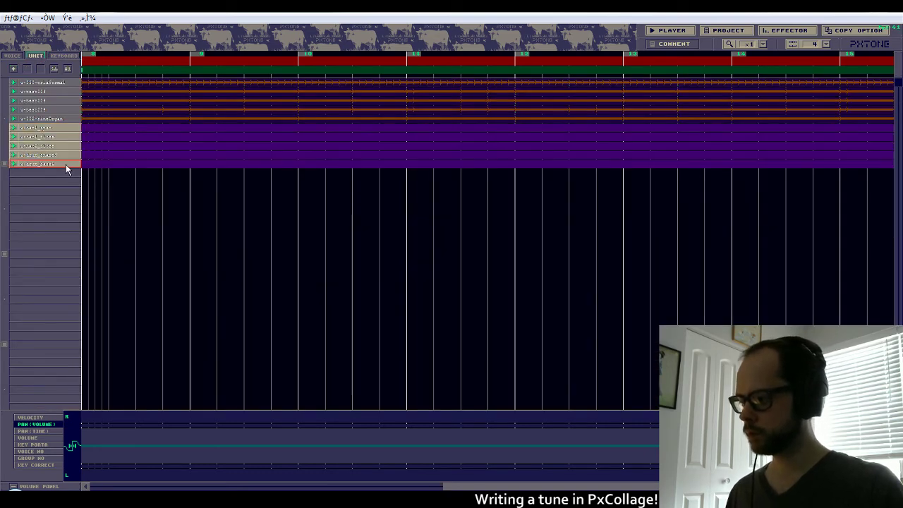
left_click(64, 55)
scroll(109, 169, "left", 5)
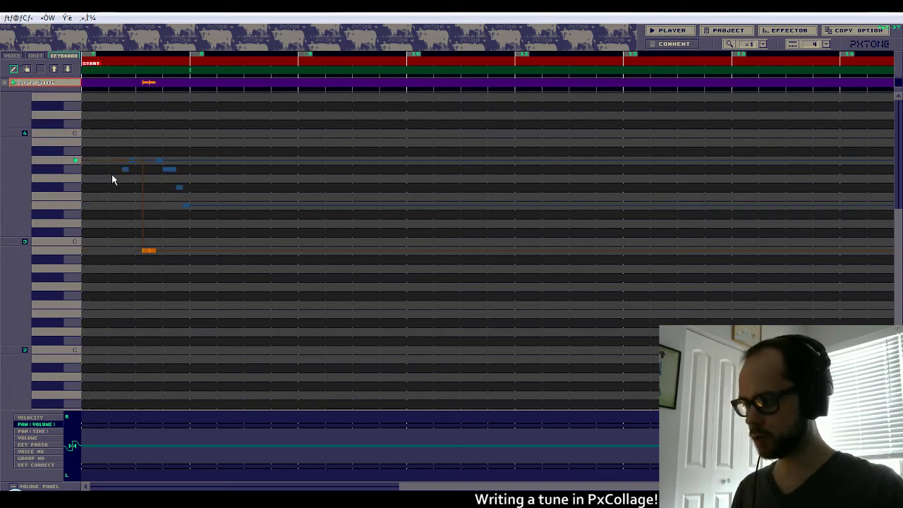
scroll(112, 179, "right", 5)
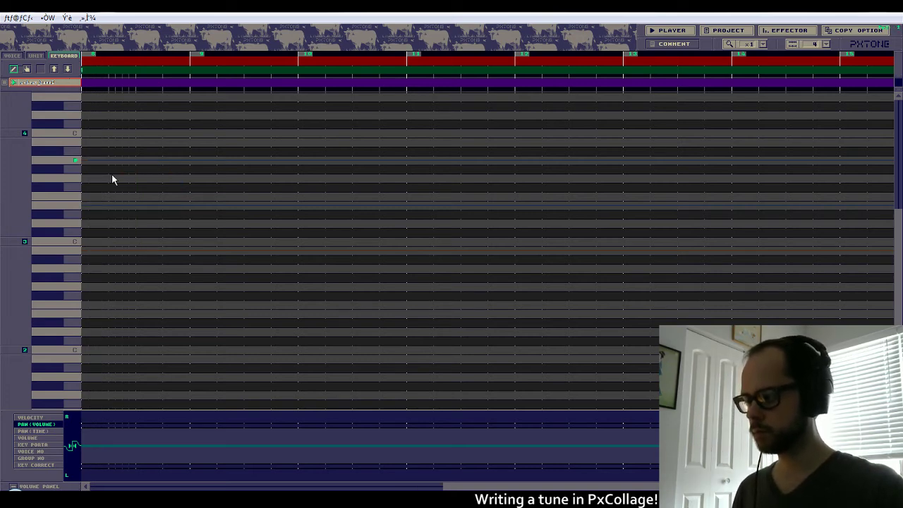
scroll(111, 179, "left", 5)
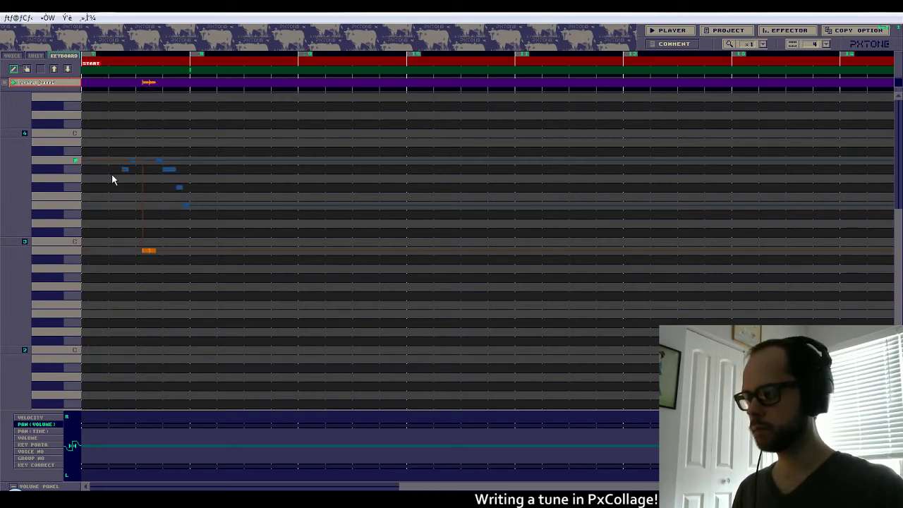
scroll(112, 179, "right", 5)
scroll(224, 261, "left", 5)
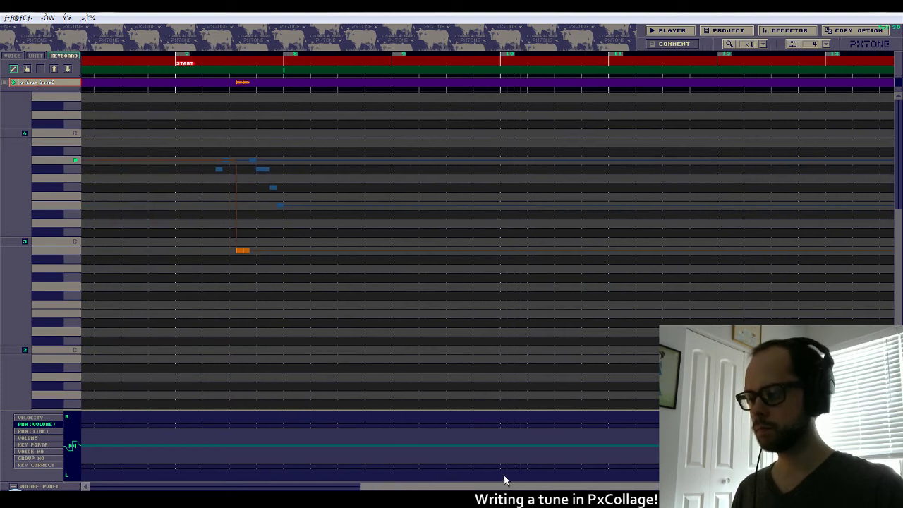
Add short bass drum hits just below C3 in measure 8: one on beat one, plus adjacent pairs in the second halves of beats one and two.
left_click(287, 252)
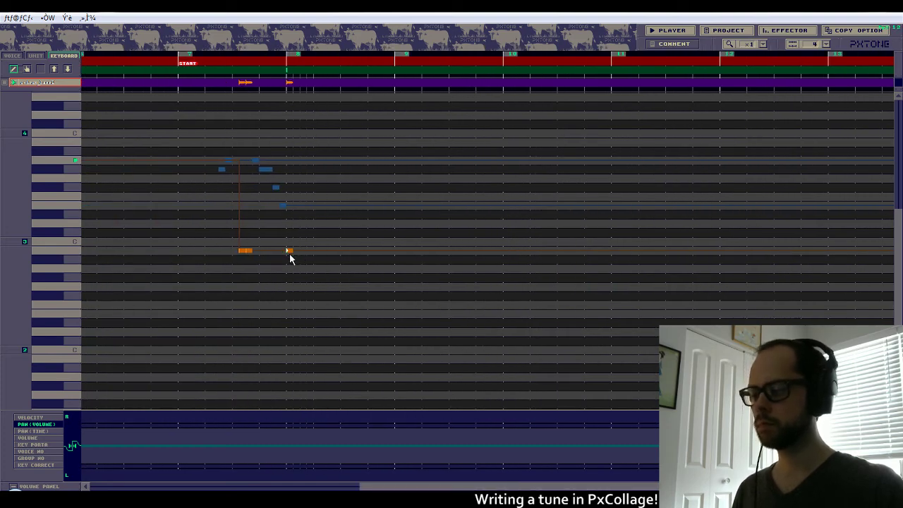
left_click(309, 252)
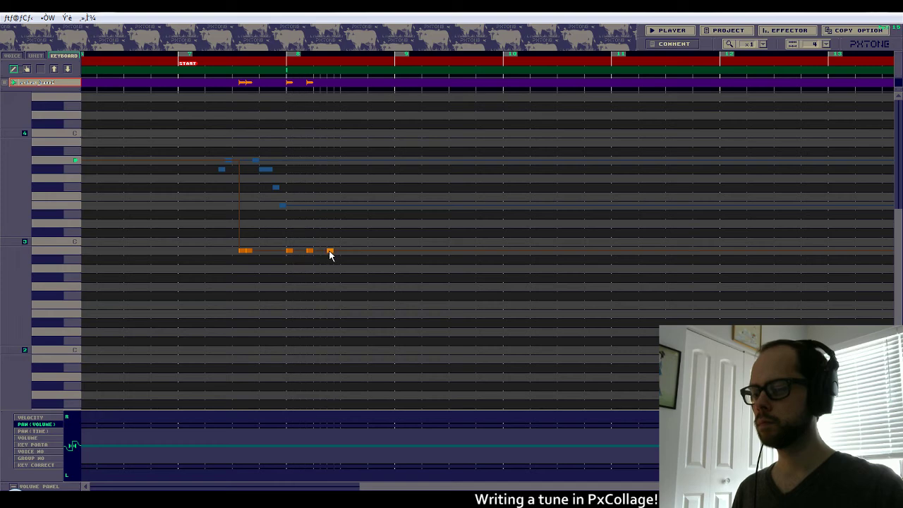
left_click_drag(330, 252, 336, 252)
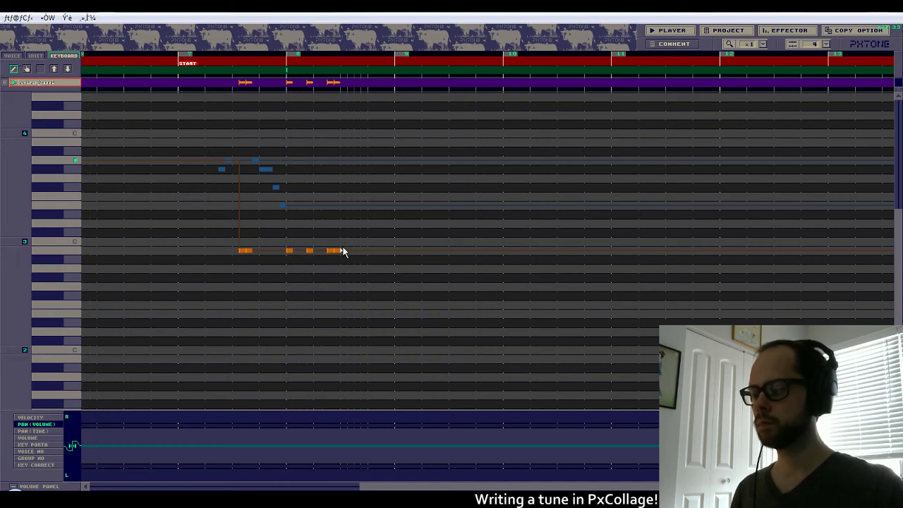
scroll(345, 251, "right", 3)
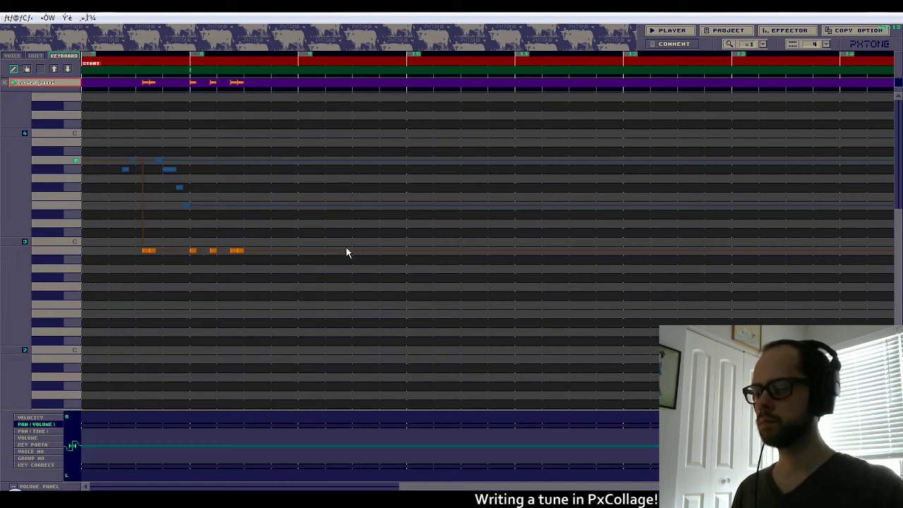
scroll(346, 252, "right", 3)
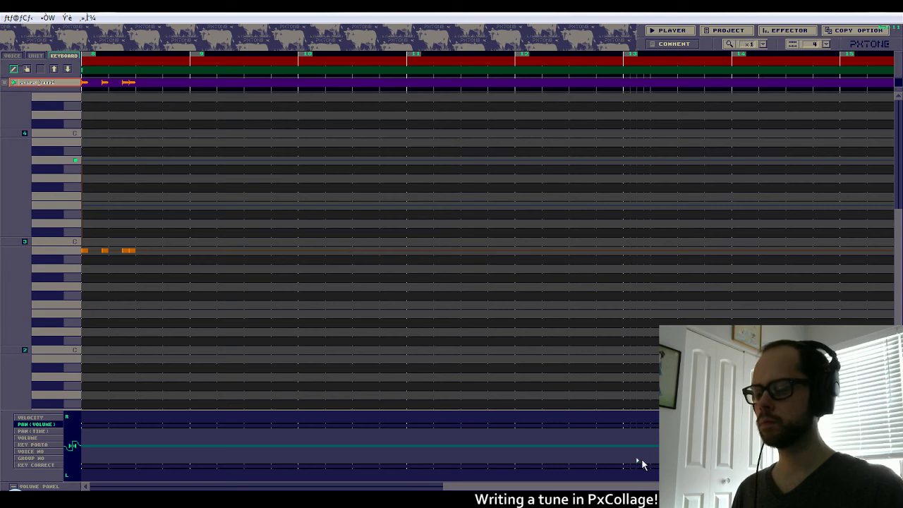
left_click_drag(625, 486, 607, 486)
left_click_drag(159, 251, 149, 251)
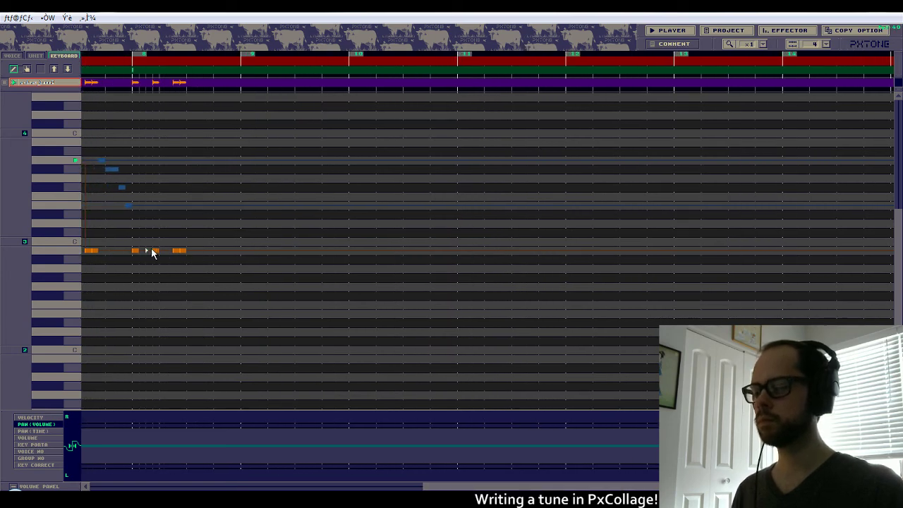
left_click_drag(563, 486, 528, 488)
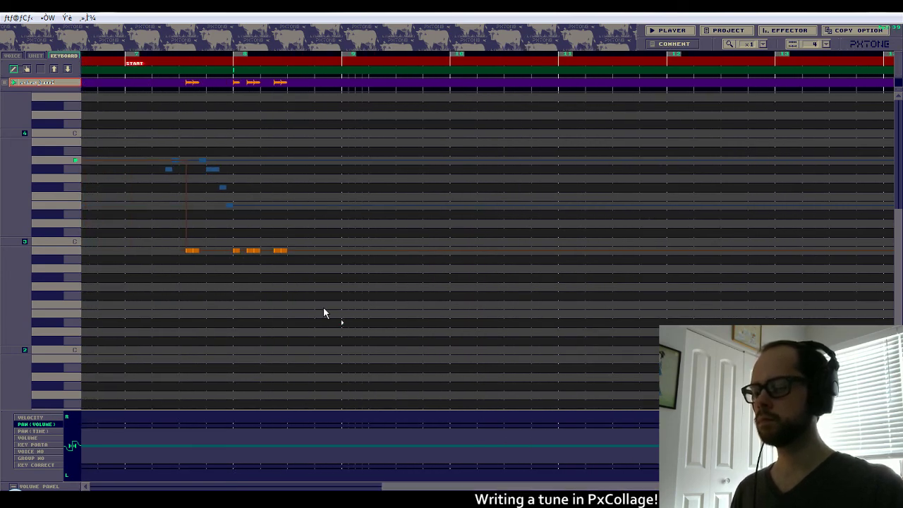
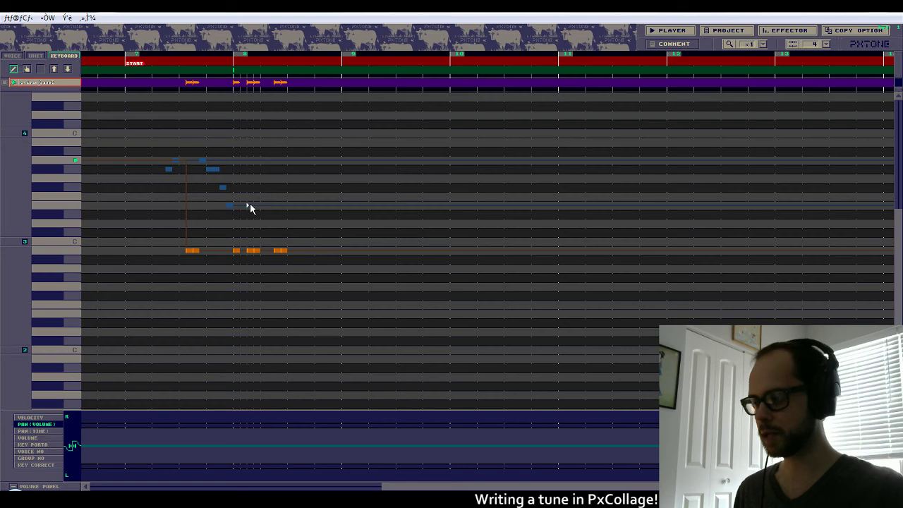
Switch to the snare unit and place a one-beat-long hit at G#3 on beat three of measure 8.
scroll(200, 204, "right", 2)
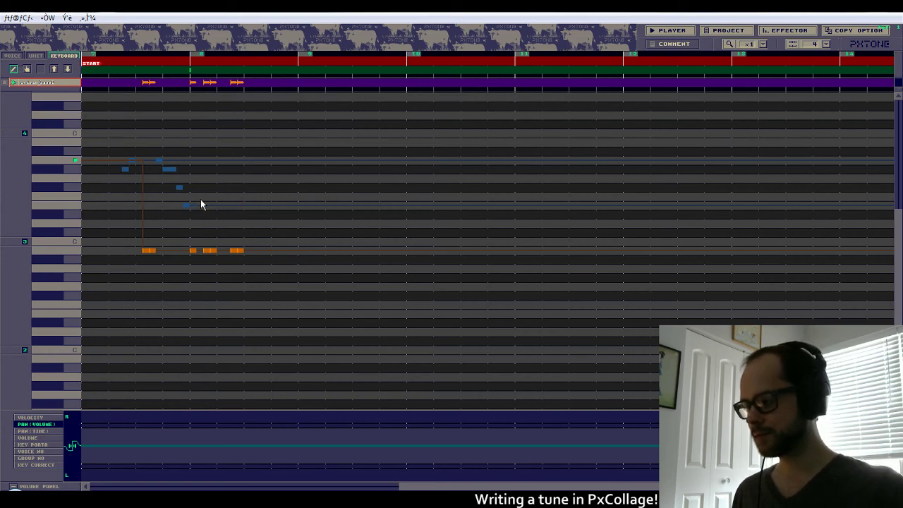
scroll(200, 204, "right", 3)
left_click(36, 55)
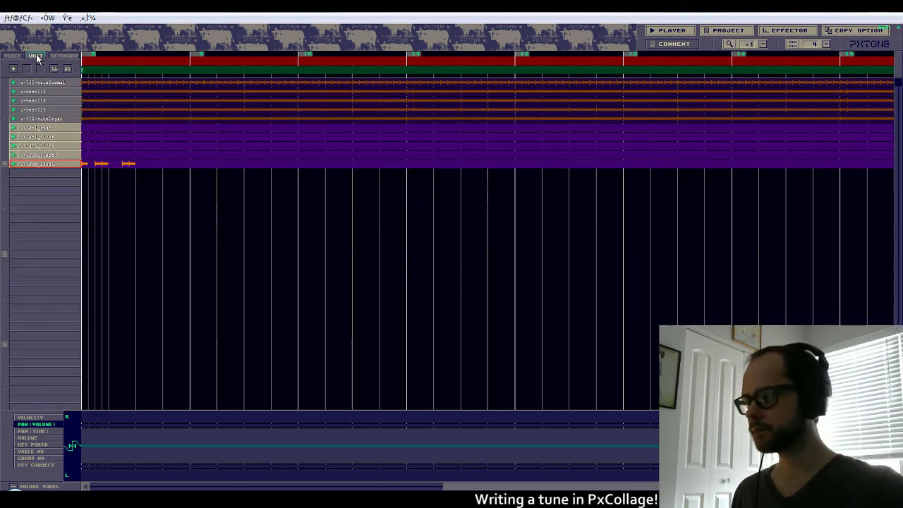
left_click(63, 56)
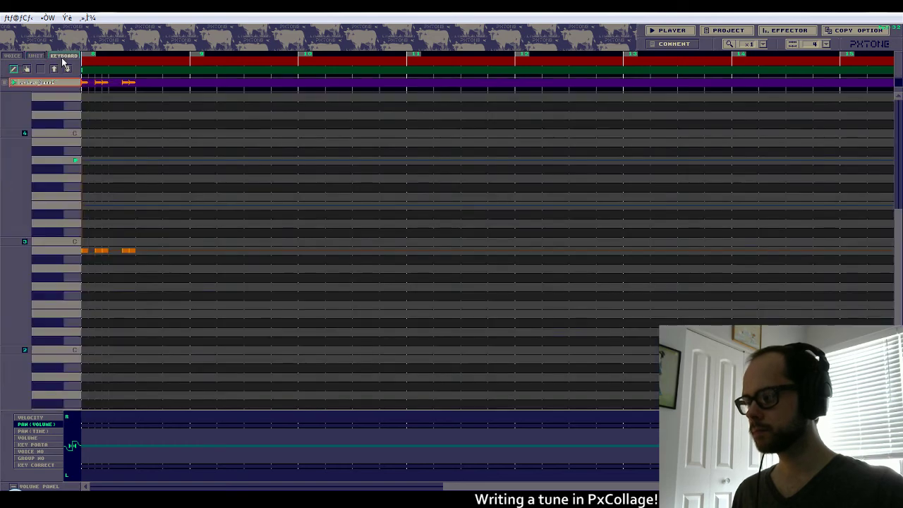
left_click(54, 68)
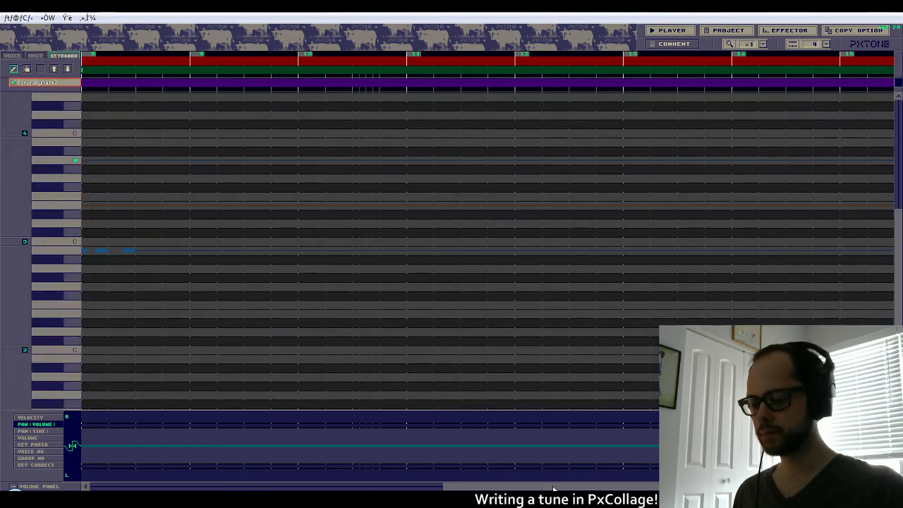
left_click_drag(554, 488, 201, 489)
left_click_drag(372, 174, 394, 175)
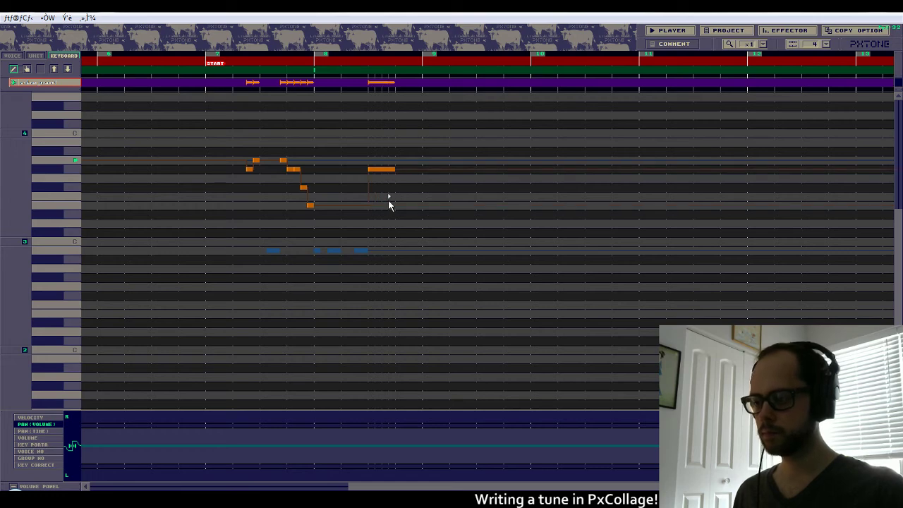
On the bass drum, add a short hit on beat four of measure 8 and repeat the opening single hit and two pairs in measure 9.
left_click(53, 71)
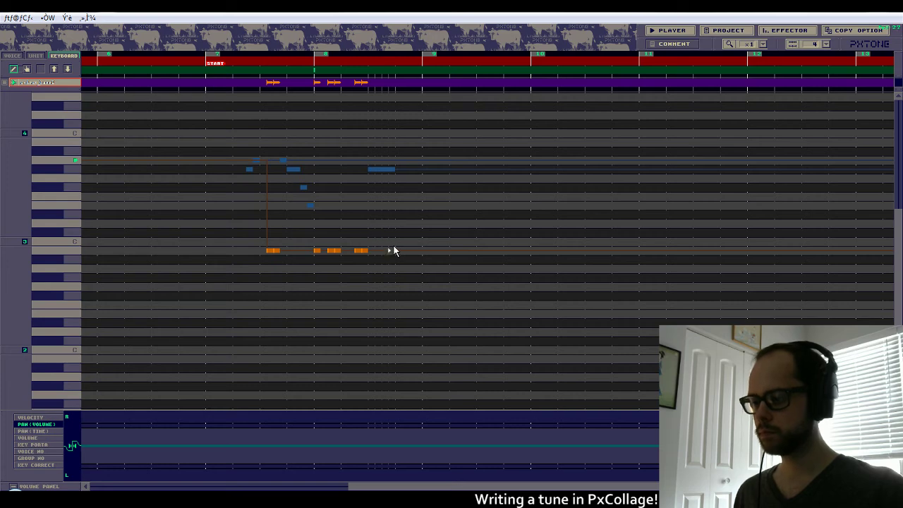
left_click(410, 251)
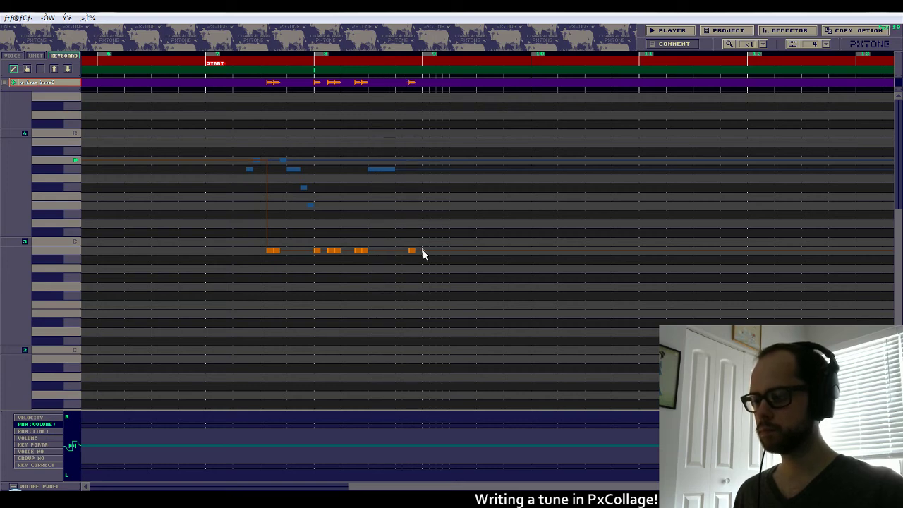
right_click(411, 250)
left_click(398, 251)
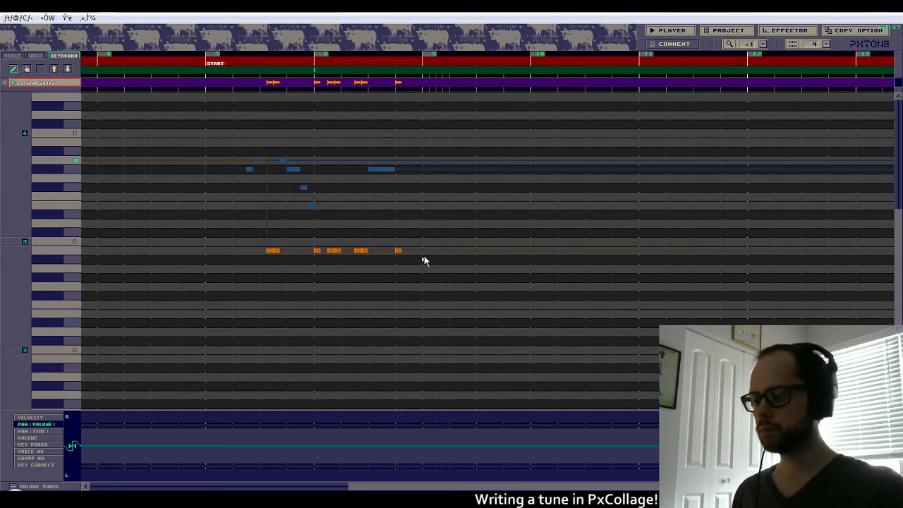
left_click(424, 250)
left_click(438, 251)
left_click(444, 251)
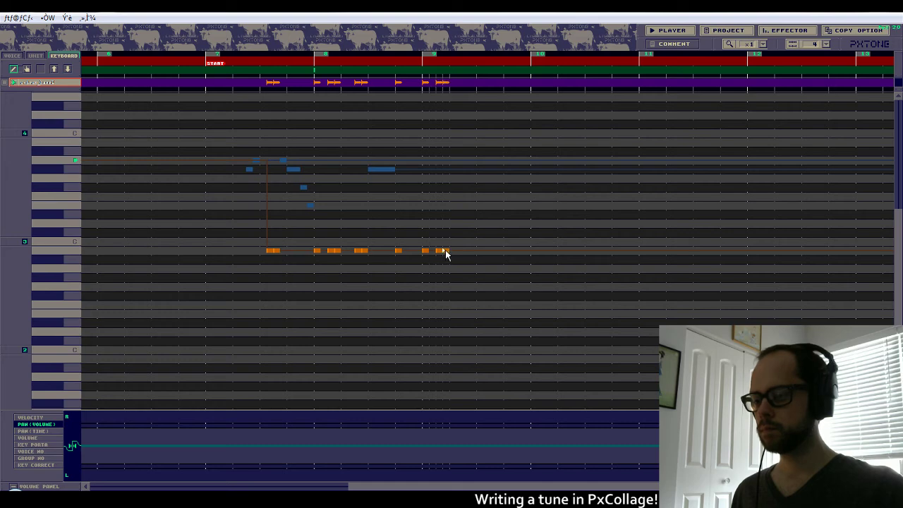
left_click(465, 250)
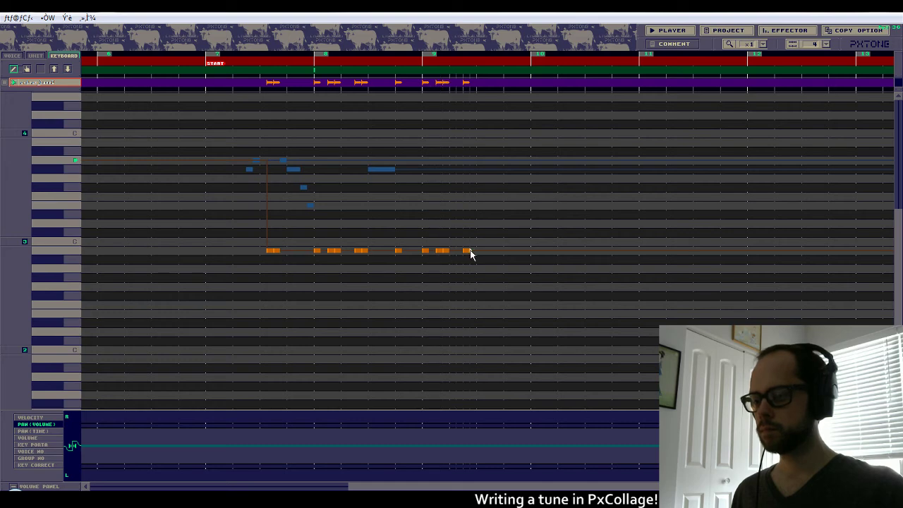
In measure 9, add a one-beat snare hit on beat three, two short ones mid-beat four, and a short bass drum hit just before them.
left_click(55, 68)
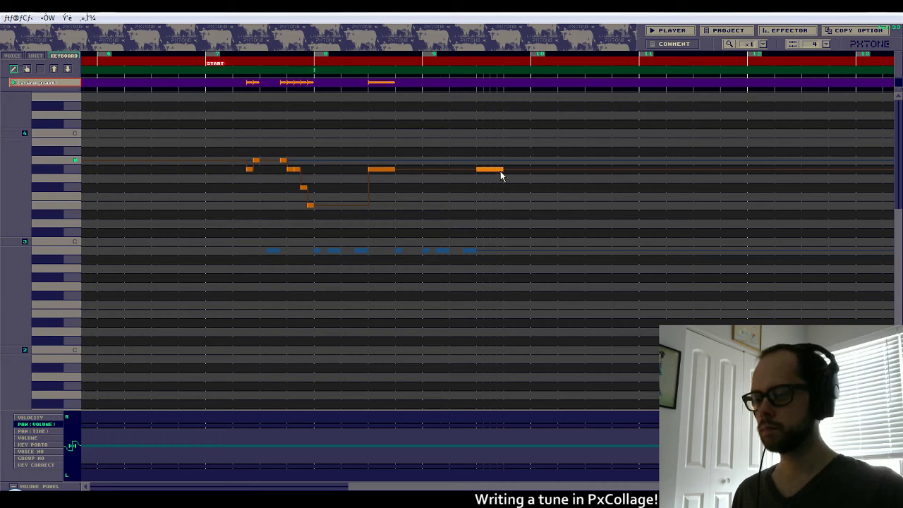
left_click_drag(501, 175, 523, 175)
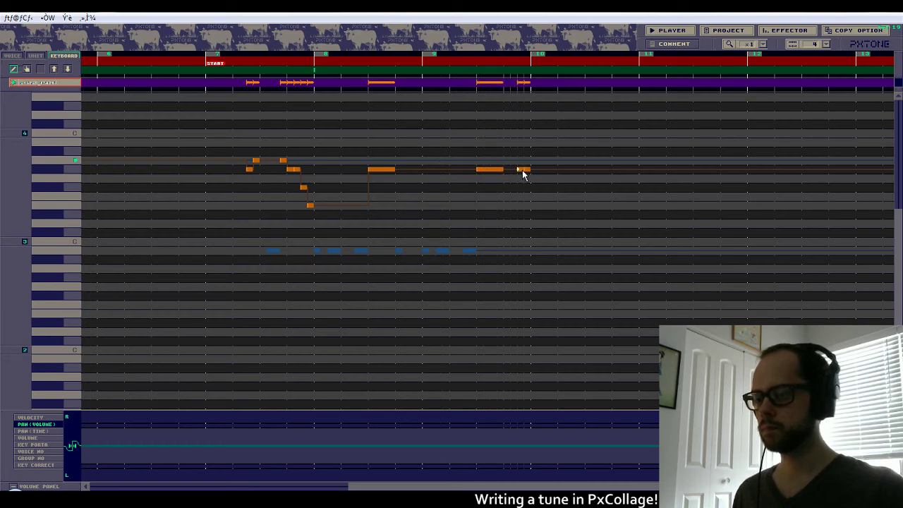
left_click(67, 69)
left_click(514, 251)
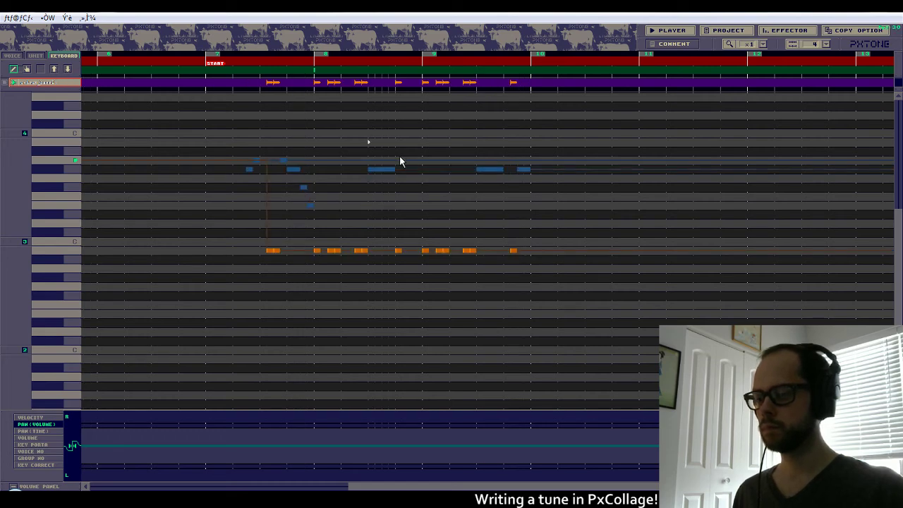
Duplicate the bass drum pattern of measures 8 and 9 into measures 10 and 11.
left_click_drag(339, 72, 532, 70)
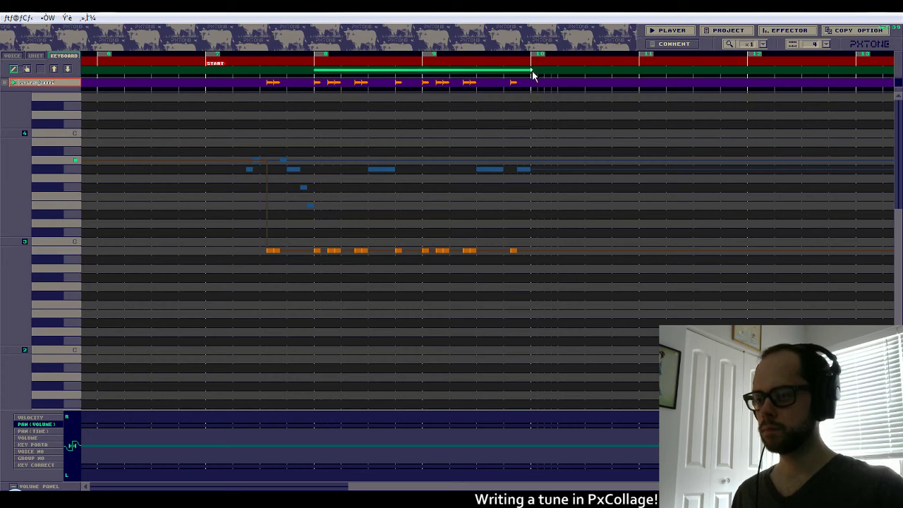
right_click(532, 71)
left_click(532, 105)
Play back the drum pattern across measures 7 to 11, and replay it from measure 8.
scroll(326, 116, "right", 3)
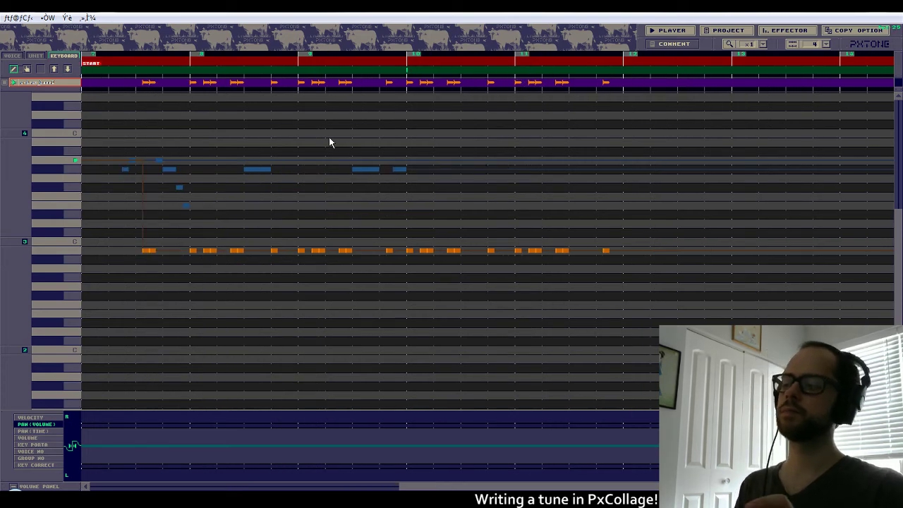
scroll(329, 141, "right", 3)
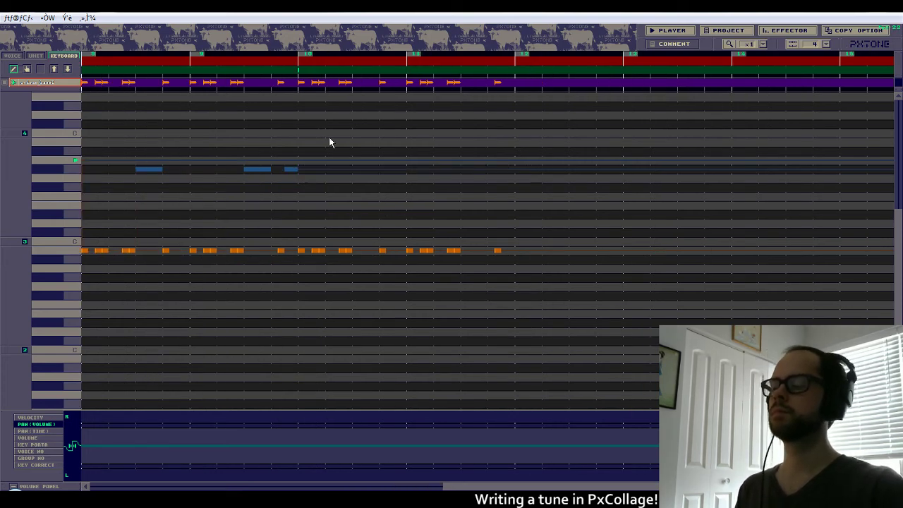
scroll(328, 142, "right", 3)
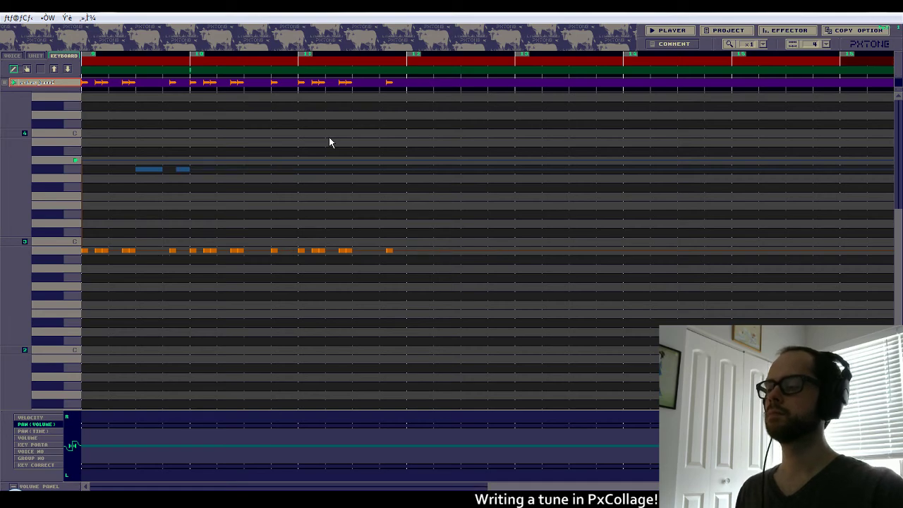
scroll(329, 142, "right", 3)
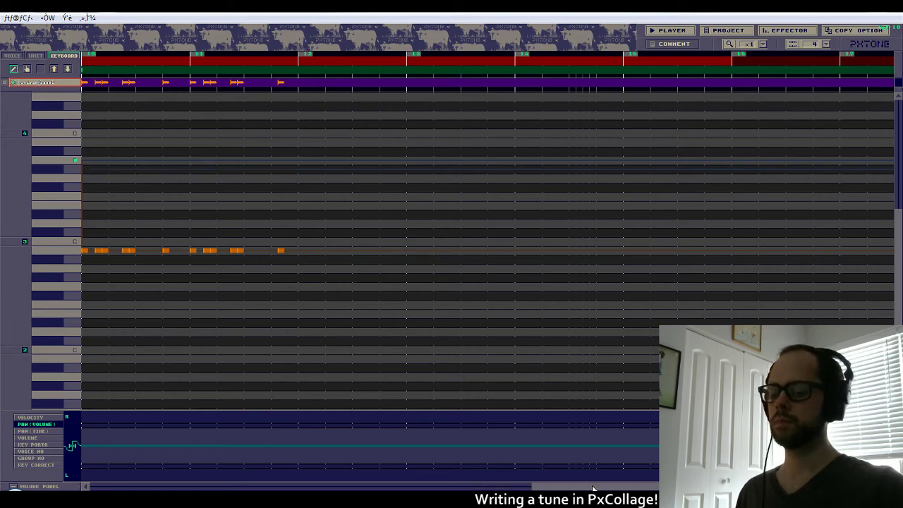
left_click_drag(593, 488, 505, 468)
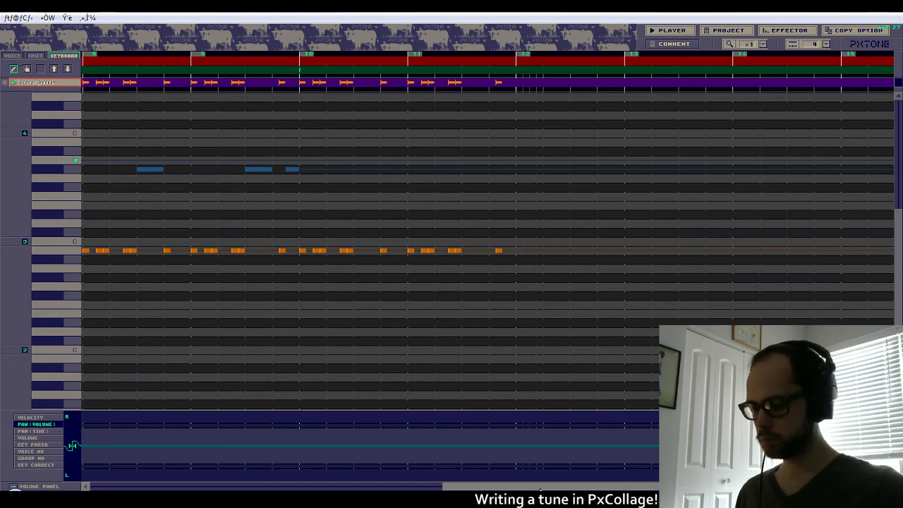
scroll(444, 423, "left", 1)
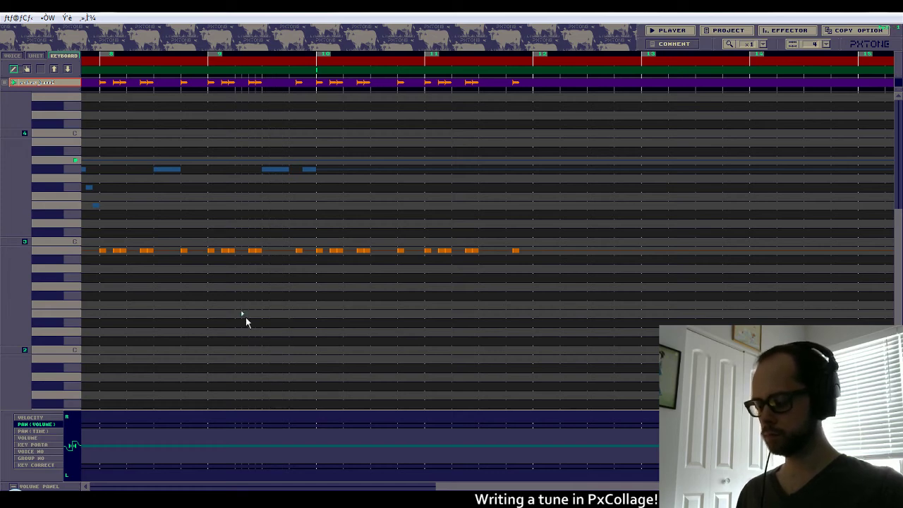
scroll(247, 319, "left", 5)
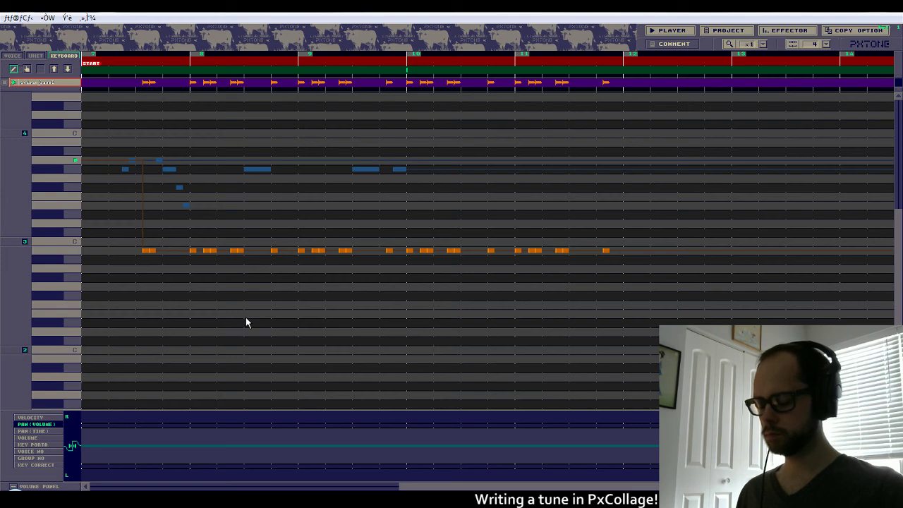
scroll(151, 173, "right", 6)
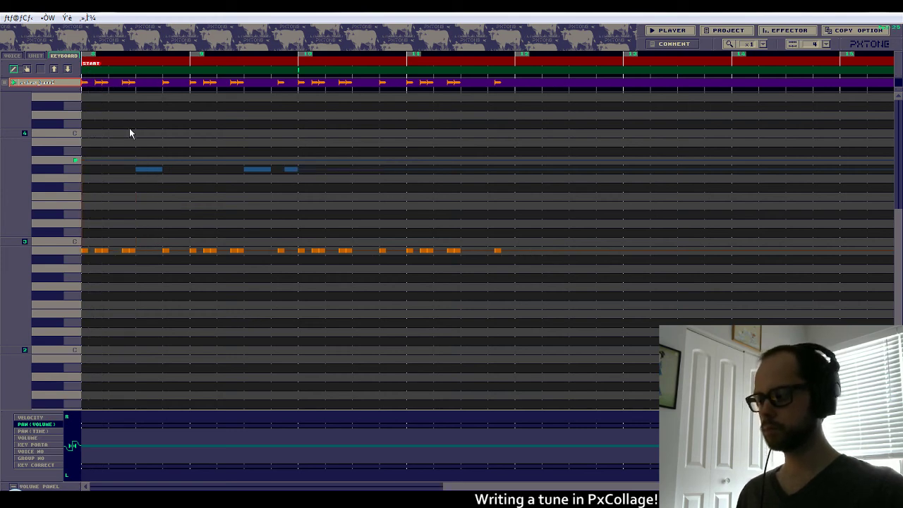
scroll(129, 133, "right", 6)
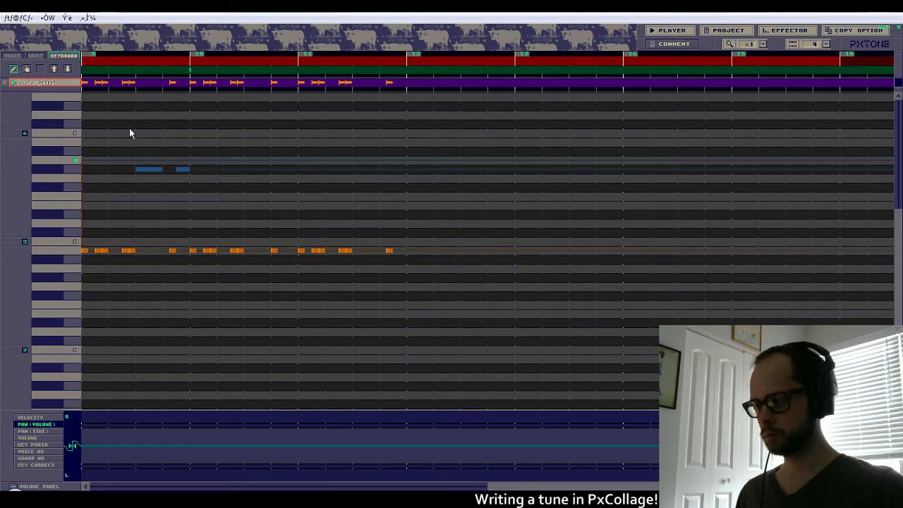
scroll(129, 133, "right", 6)
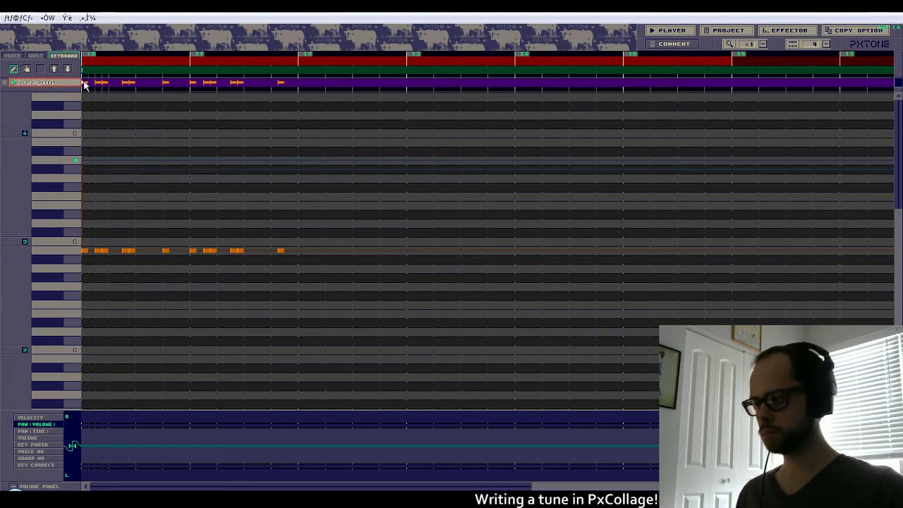
On the snare, add a one-beat hit on beat three of measure 10 and a syncopated run of shorter hits from mid-beat two of measure 11.
left_click(55, 69)
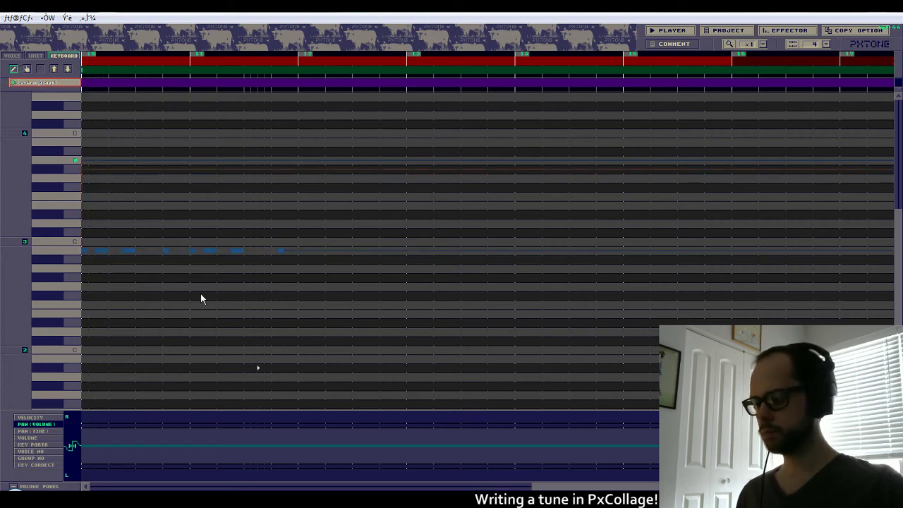
left_click_drag(570, 486, 475, 486)
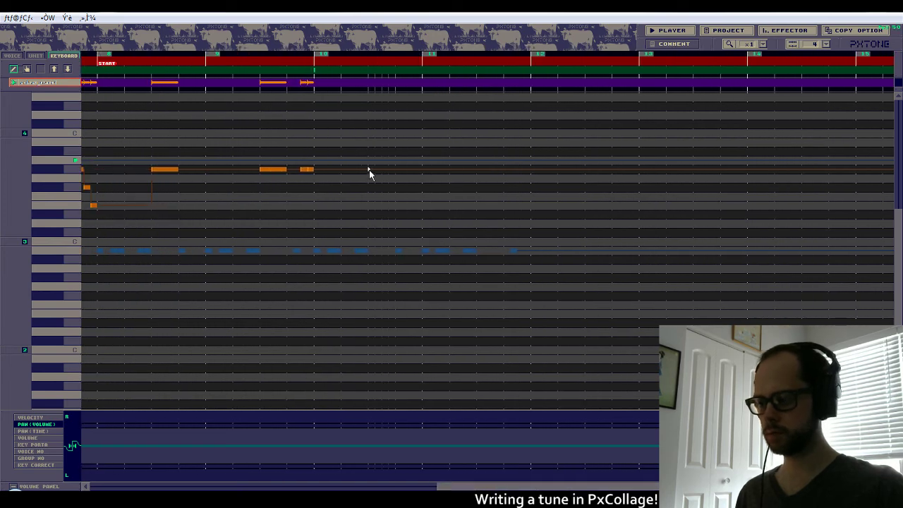
left_click_drag(378, 173, 396, 172)
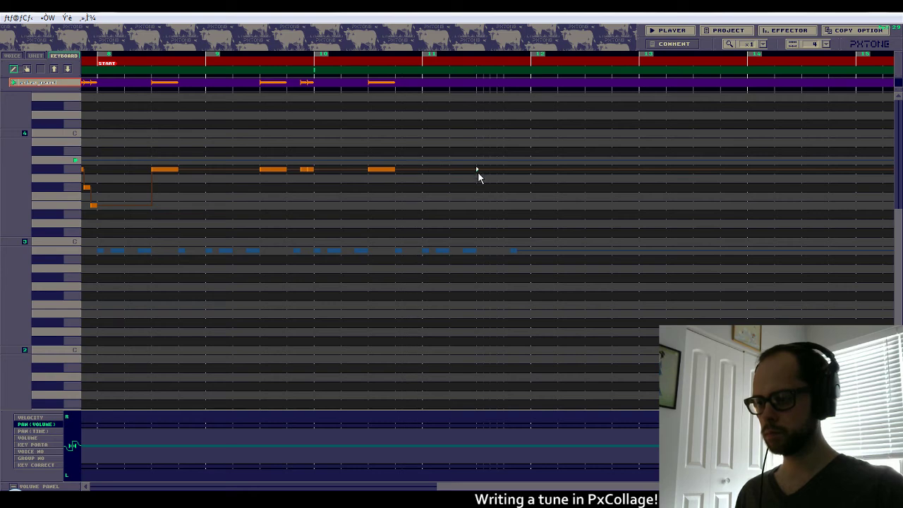
left_click_drag(465, 171, 502, 170)
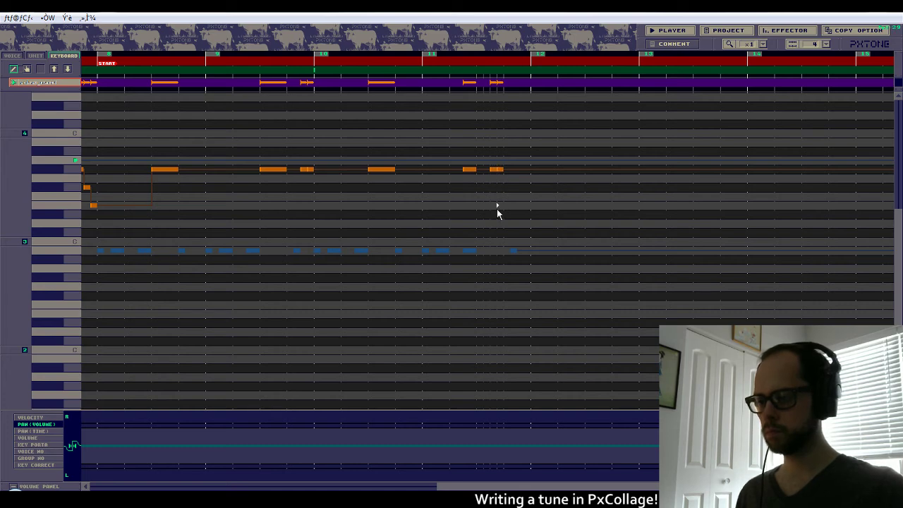
left_click(513, 170)
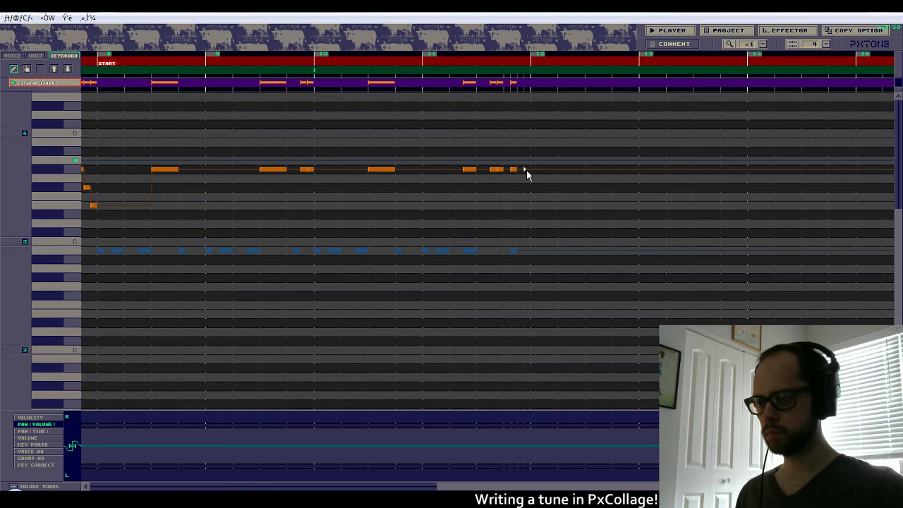
left_click(526, 170)
In measure 11's bass drum, put a short hit a sixteenth after beat two, move the second pair to beat three and the last hit to mid-beat four.
scroll(506, 203, "right", 1)
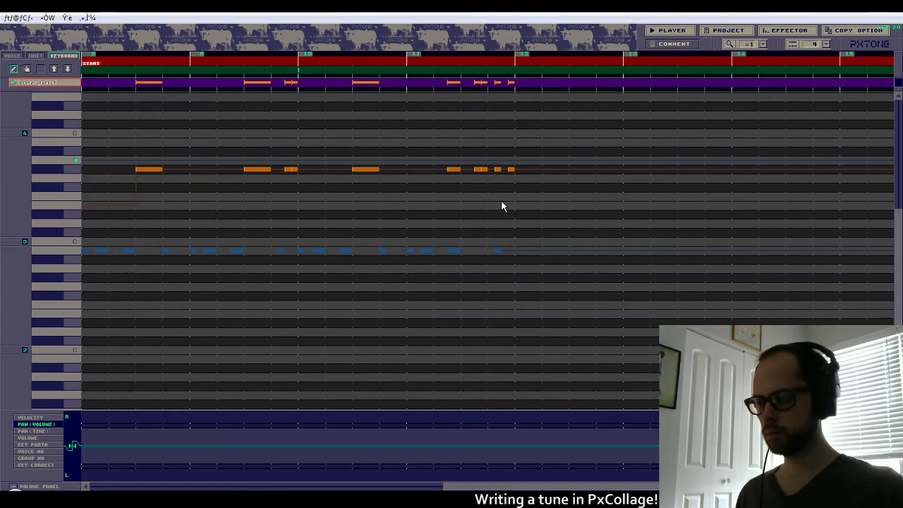
scroll(501, 205, "right", 5)
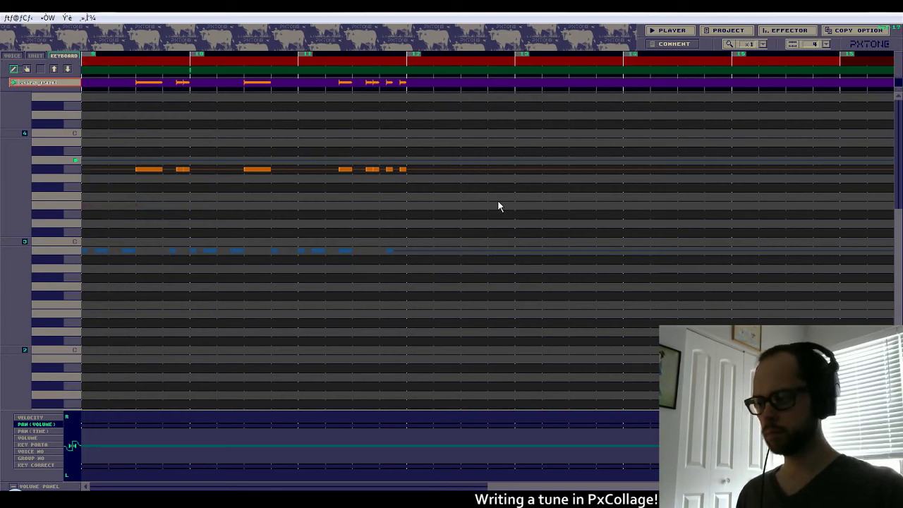
scroll(498, 203, "right", 5)
scroll(498, 206, "right", 2)
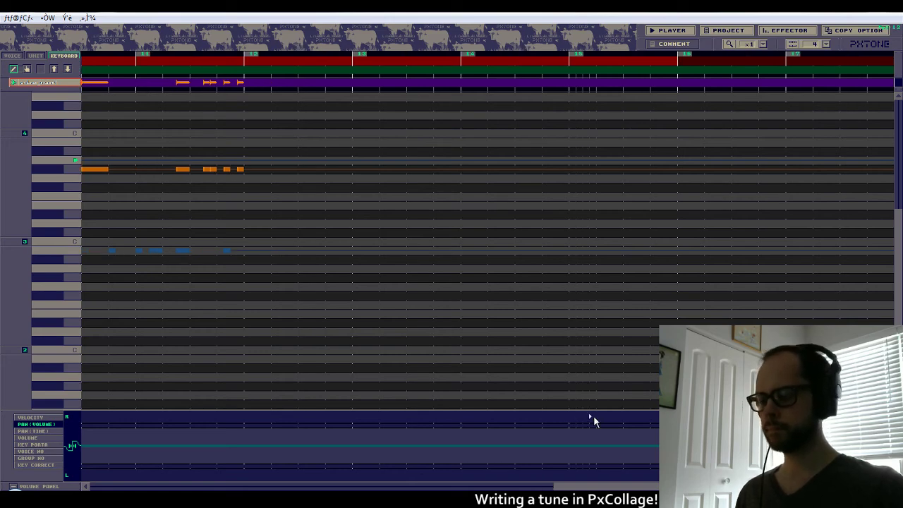
scroll(607, 486, "left", 2)
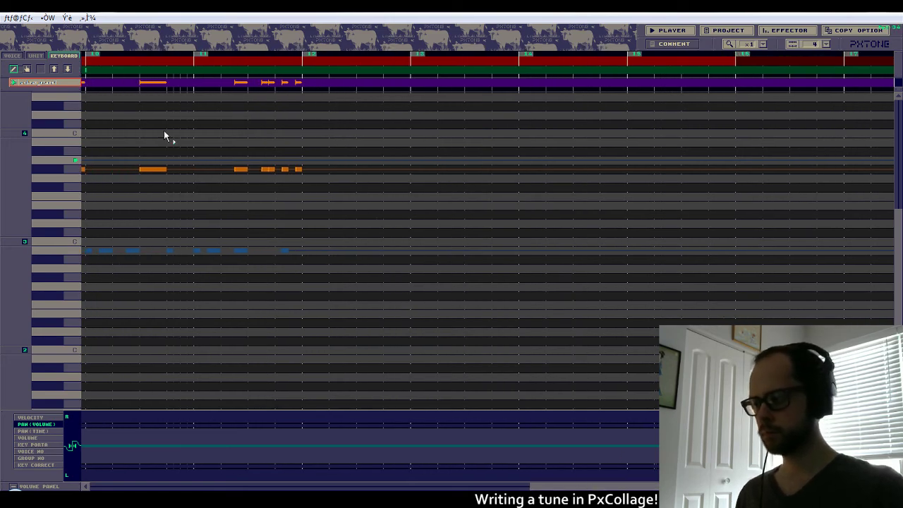
left_click(67, 68)
mouse_move(247, 251)
left_mouse_down()
mouse_move(231, 250)
mouse_move(293, 255)
left_mouse_up()
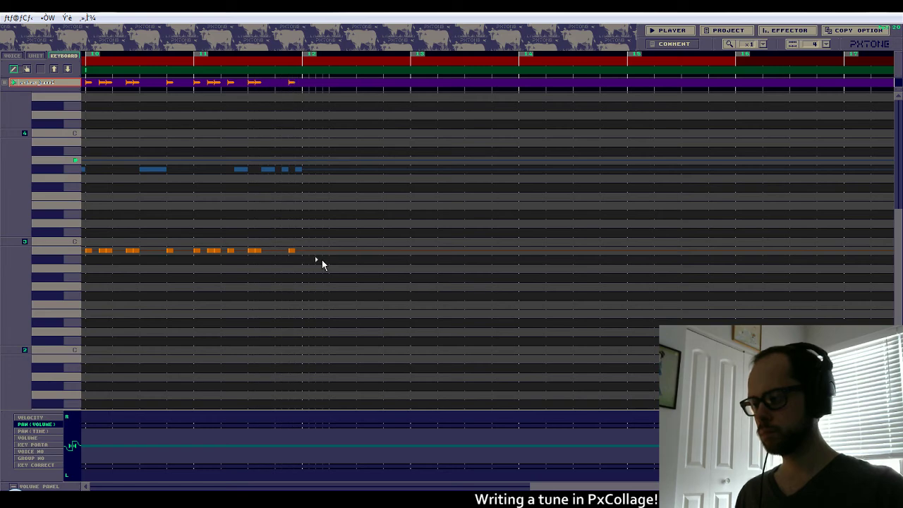
Play back the drums from measure 8, and move measure 10's beat-four bass drum hit one sixteenth later.
scroll(265, 293, "left", 2)
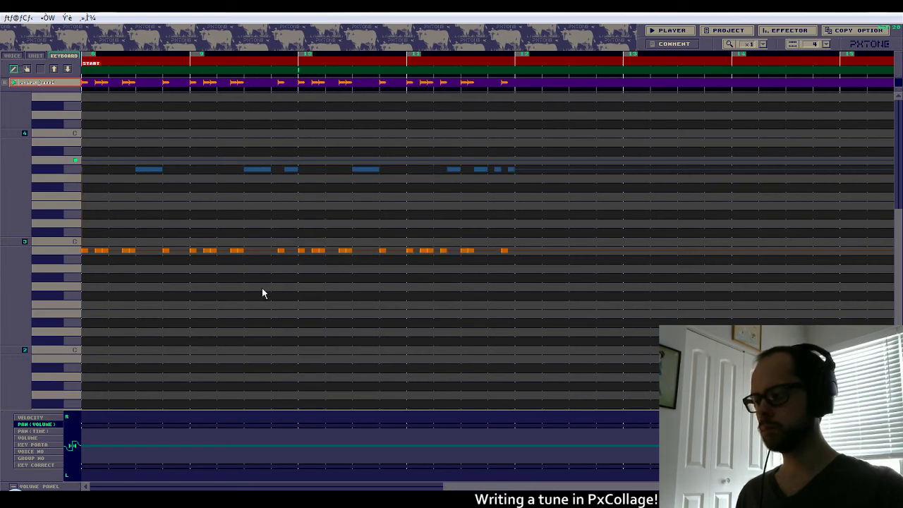
scroll(262, 293, "right", 1)
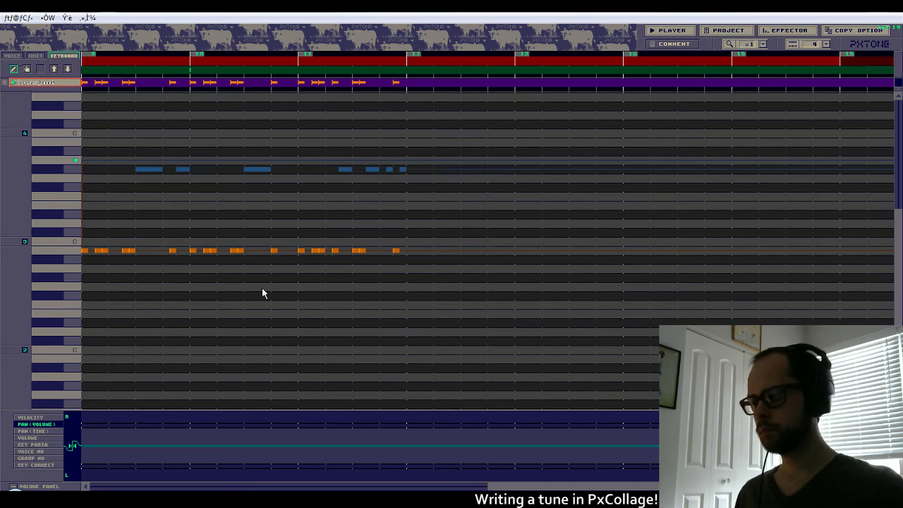
scroll(262, 289, "right", 1)
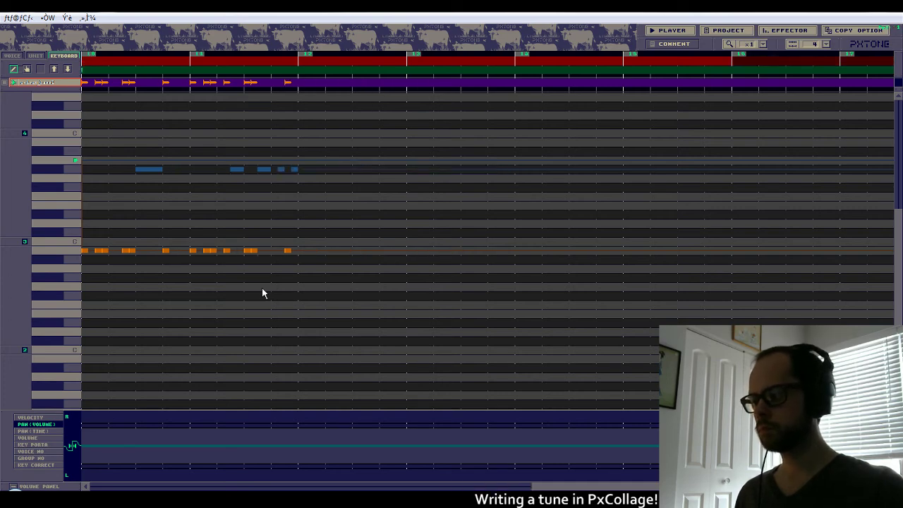
scroll(262, 293, "right", 1)
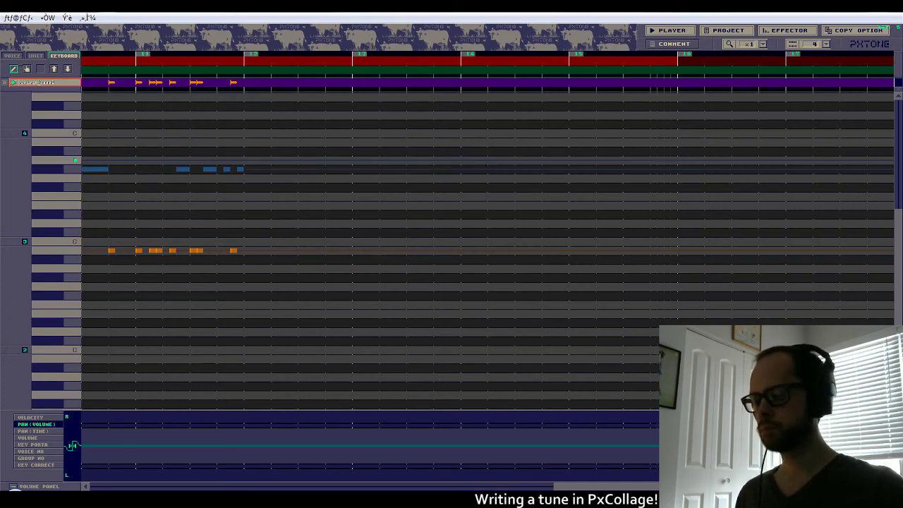
scroll(405, 337, "left", 2)
right_click(203, 251)
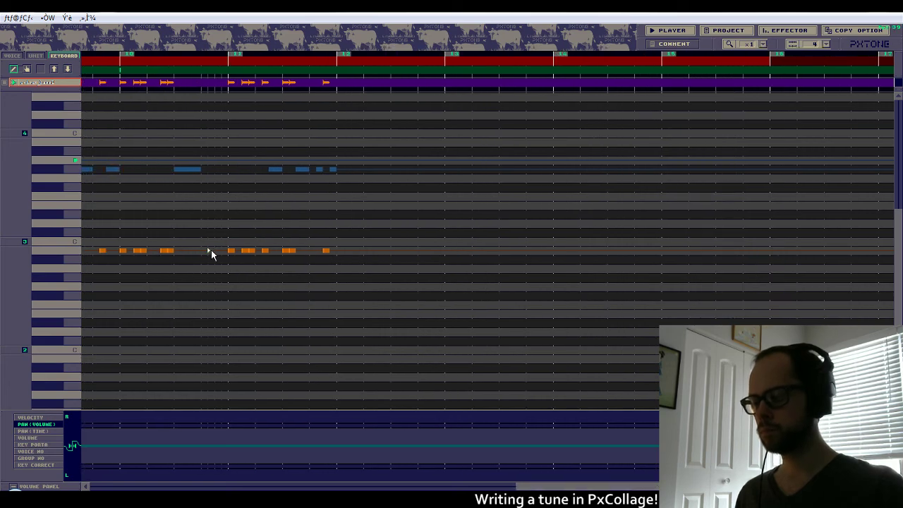
left_click(211, 250)
Replay the drums and shift the opening bass drum hit and the first pair of measure 11 one sixteenth later.
scroll(268, 275, "left", 3)
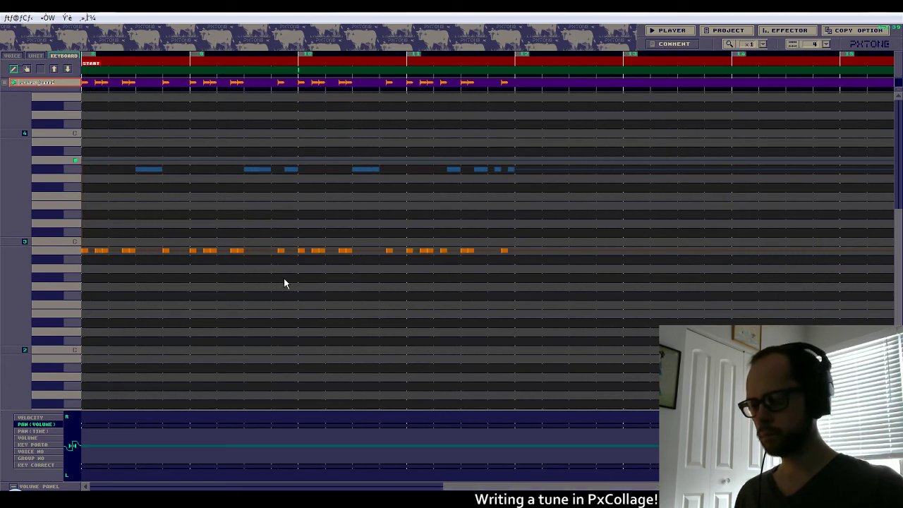
scroll(284, 280, "right", 2)
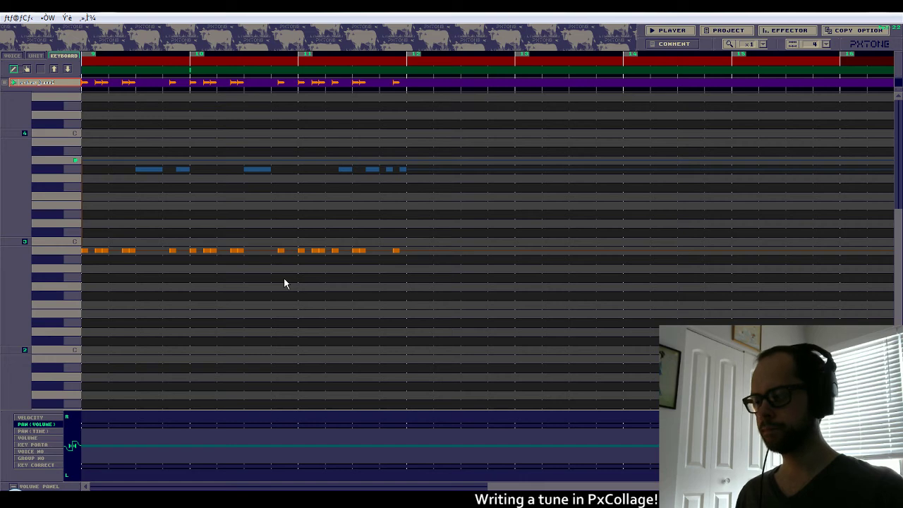
scroll(283, 283, "right", 2)
scroll(284, 282, "right", 1)
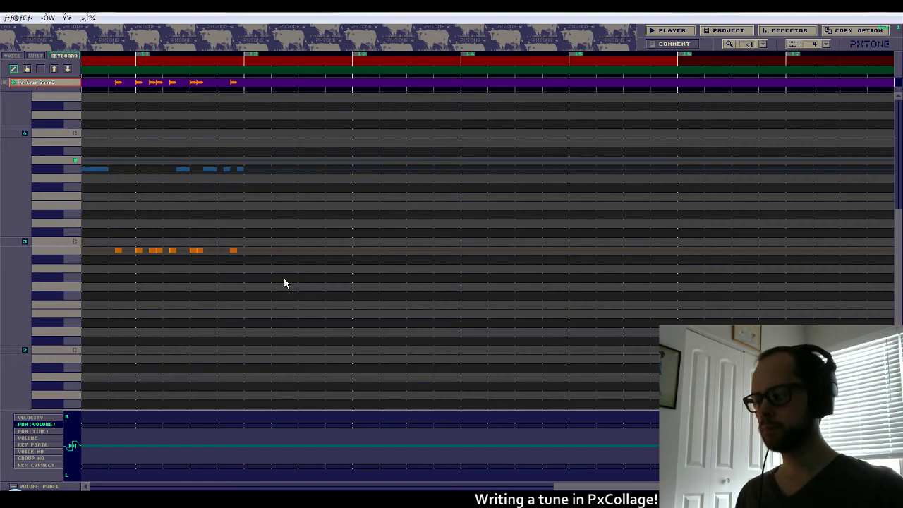
left_click_drag(643, 487, 627, 487)
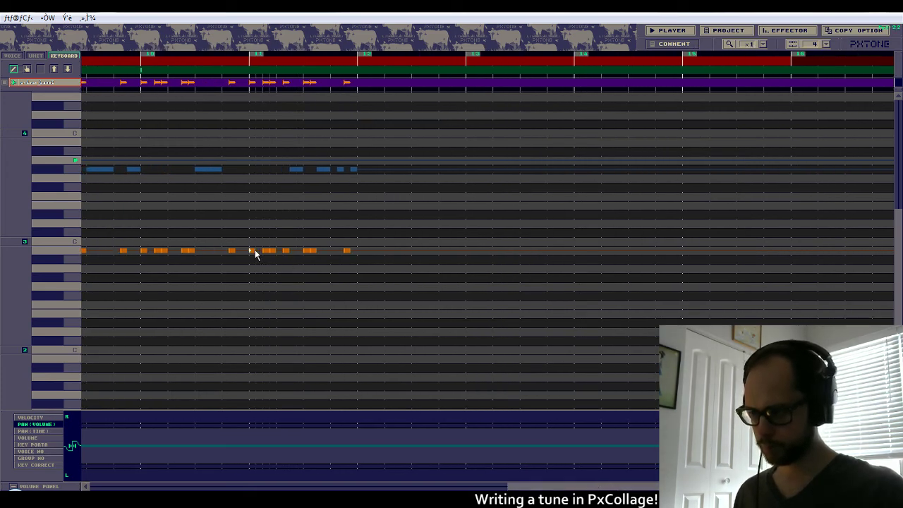
left_click_drag(256, 251, 284, 255)
Replay the drums and delete the last of the three consecutive bass drum hits near the start of measure 11.
scroll(291, 295, "left", 2)
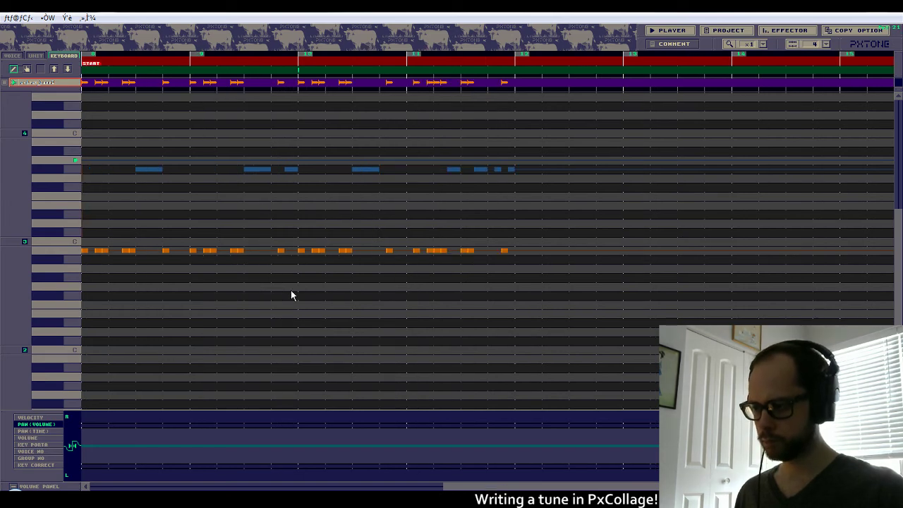
scroll(291, 295, "right", 1)
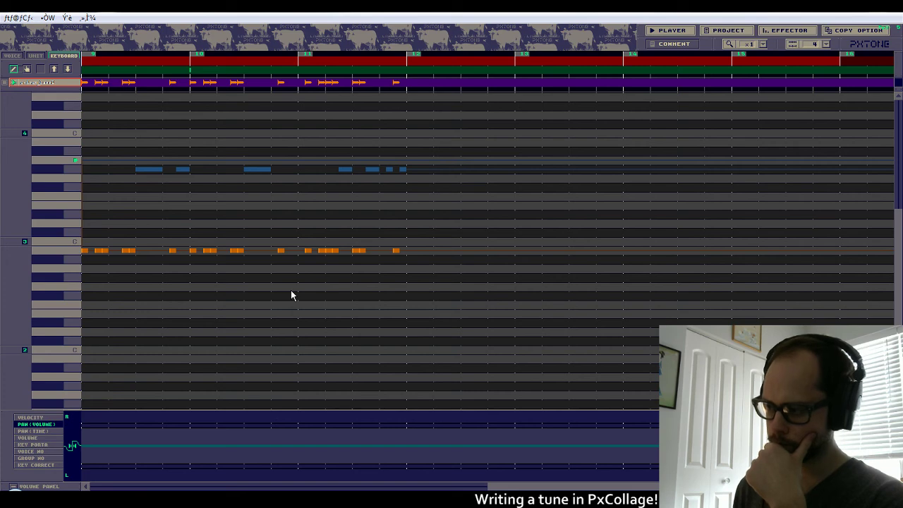
scroll(291, 295, "right", 1)
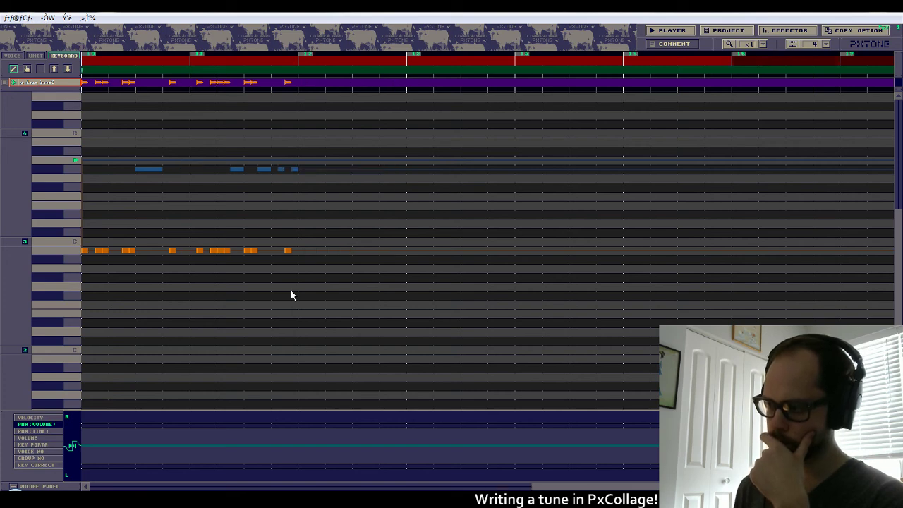
scroll(291, 295, "right", 1)
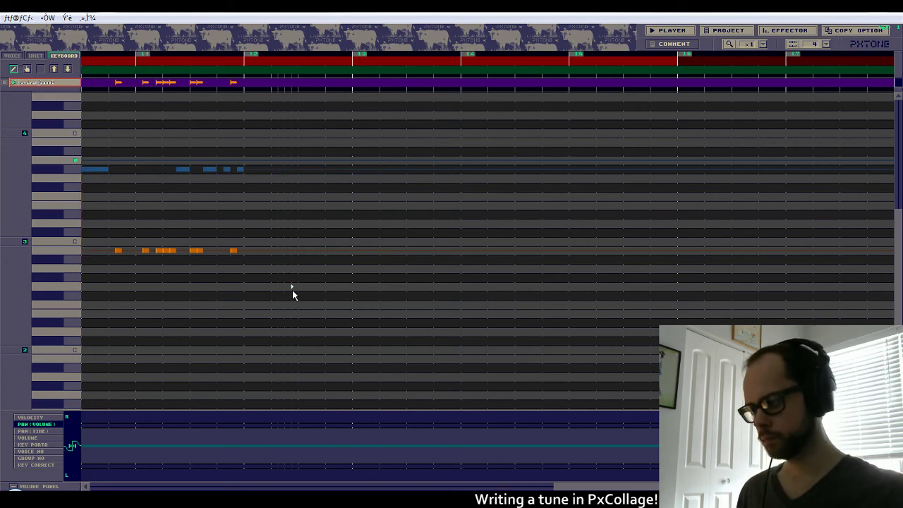
left_click_drag(594, 487, 573, 487)
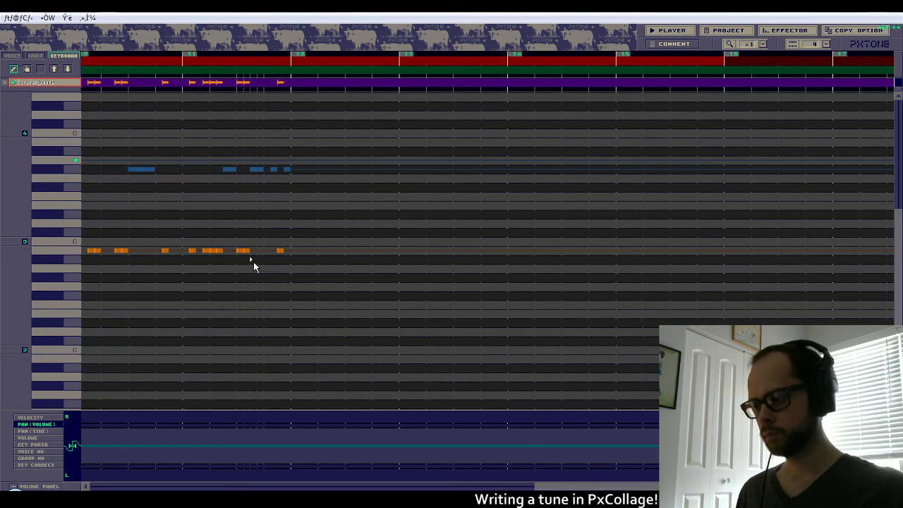
right_click(222, 252)
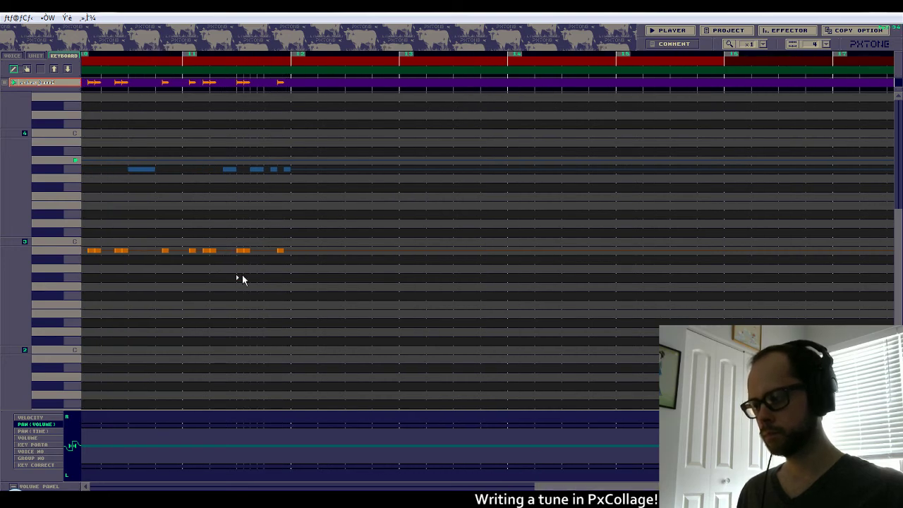
Play back the revised drum pattern repeatedly across measures 8 to 11, including the lead-in from measure 7.
scroll(242, 275, "left", 3)
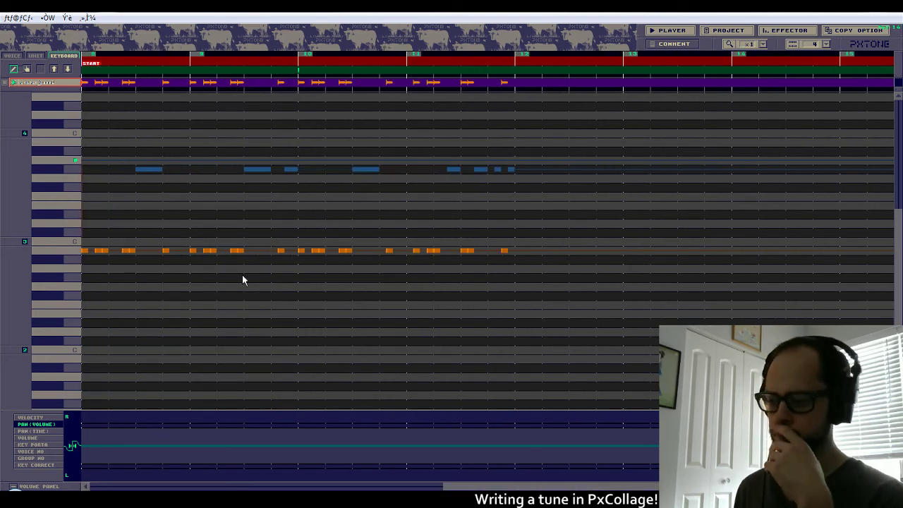
scroll(242, 280, "right", 1)
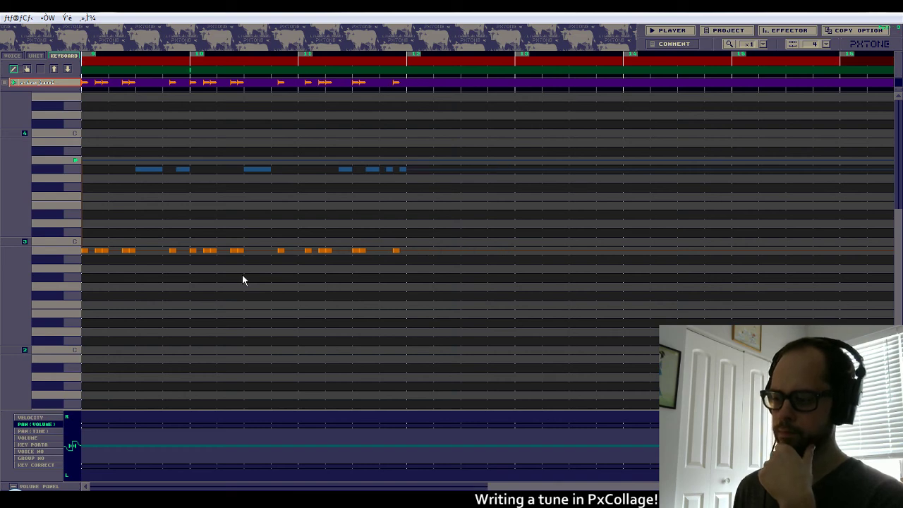
scroll(242, 279, "right", 1)
scroll(242, 280, "right", 1)
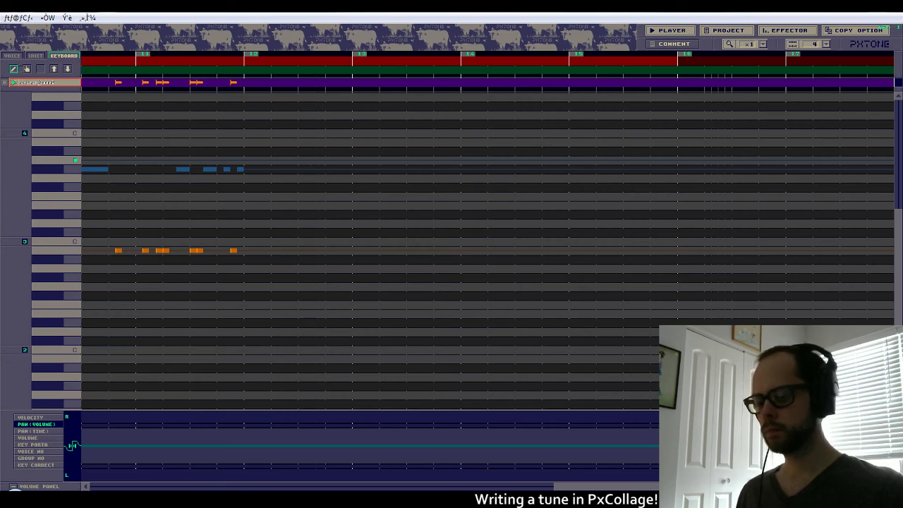
scroll(479, 459, "left", 5)
scroll(510, 457, "right", 5)
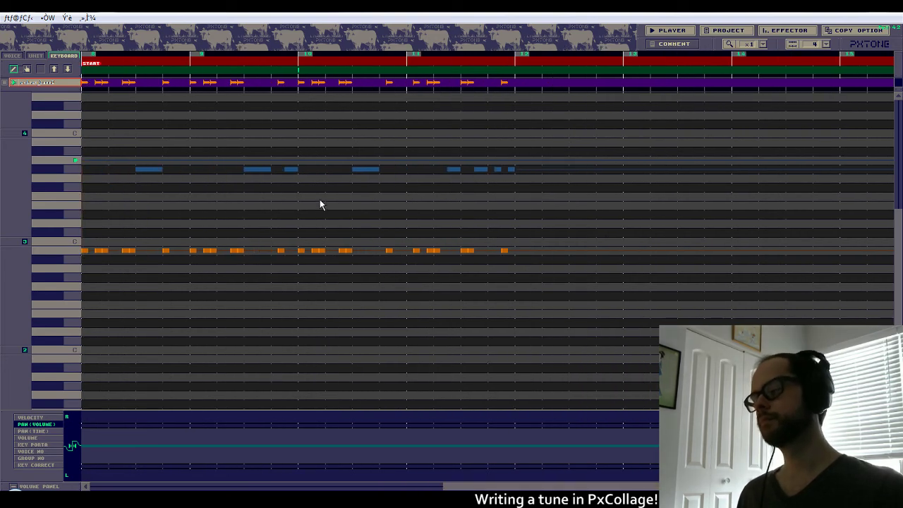
scroll(319, 204, "right", 2)
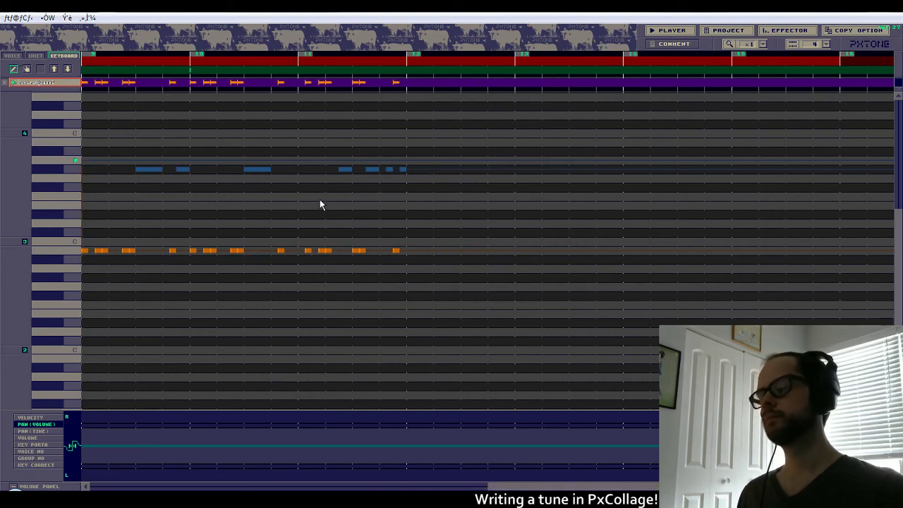
scroll(319, 205, "right", 2)
scroll(320, 205, "right", 1)
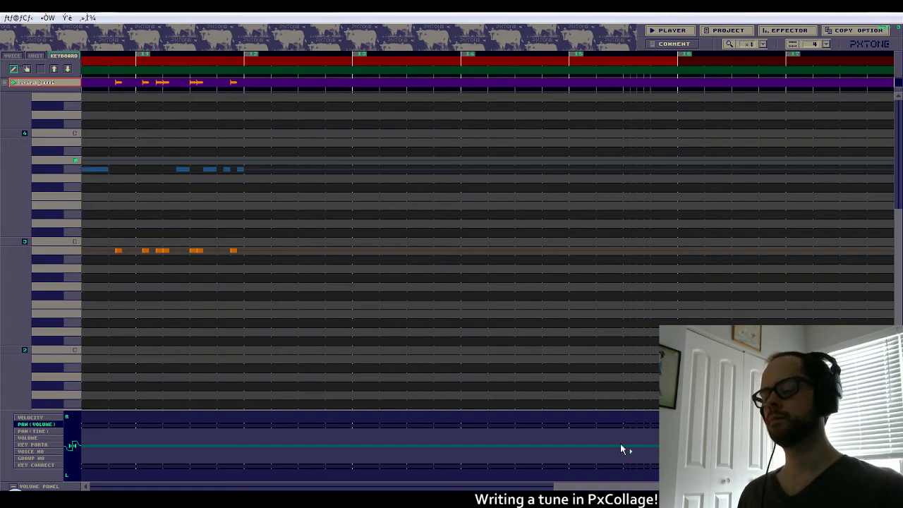
scroll(560, 466, "left", 7)
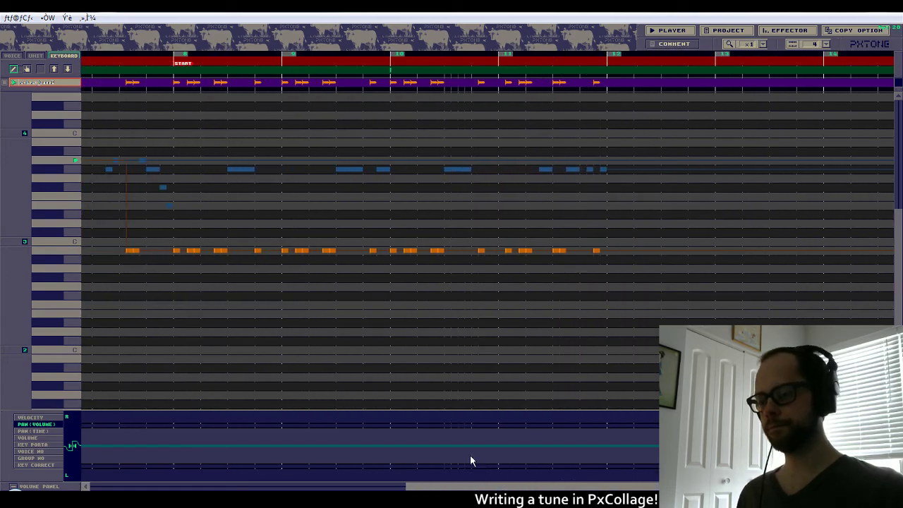
scroll(437, 444, "left", 2)
scroll(504, 448, "right", 4)
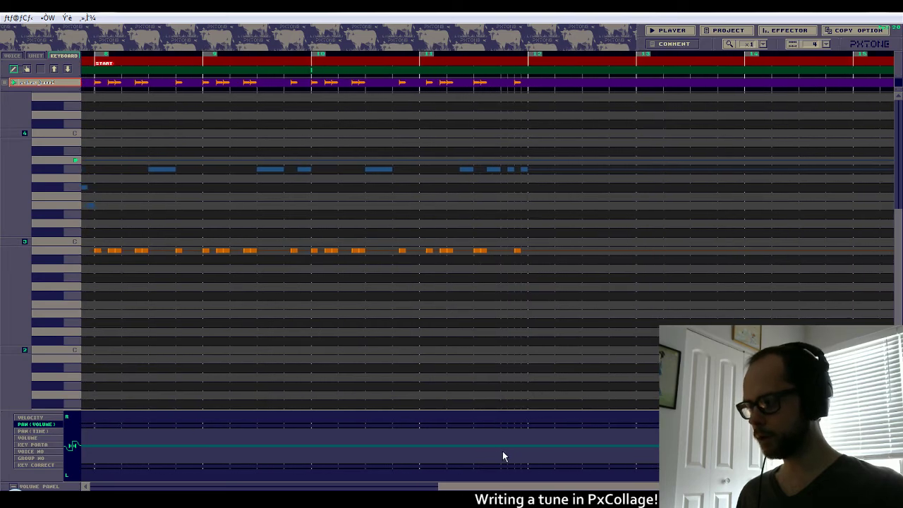
scroll(503, 452, "right", 1)
Switch from the bass drum past the snare to the closed hi-hat unit for note editing.
left_click(57, 68)
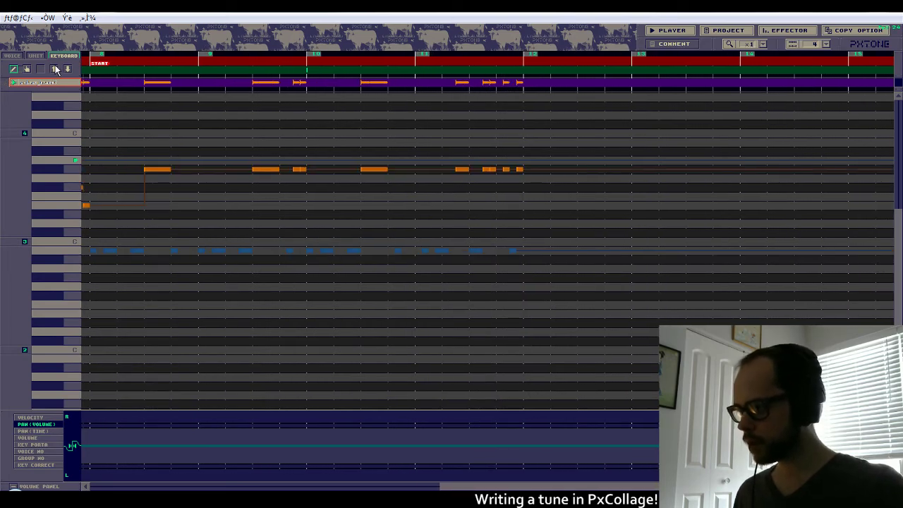
left_click(57, 68)
key("space")
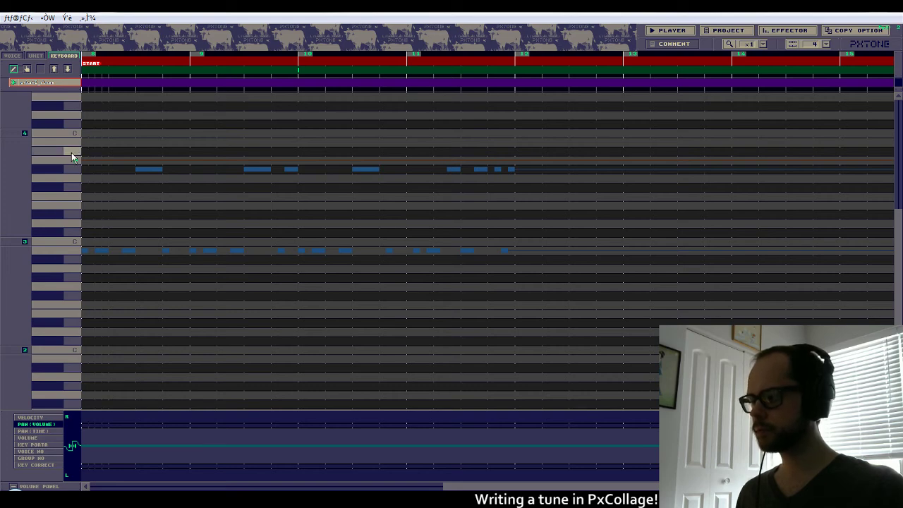
left_click(83, 151)
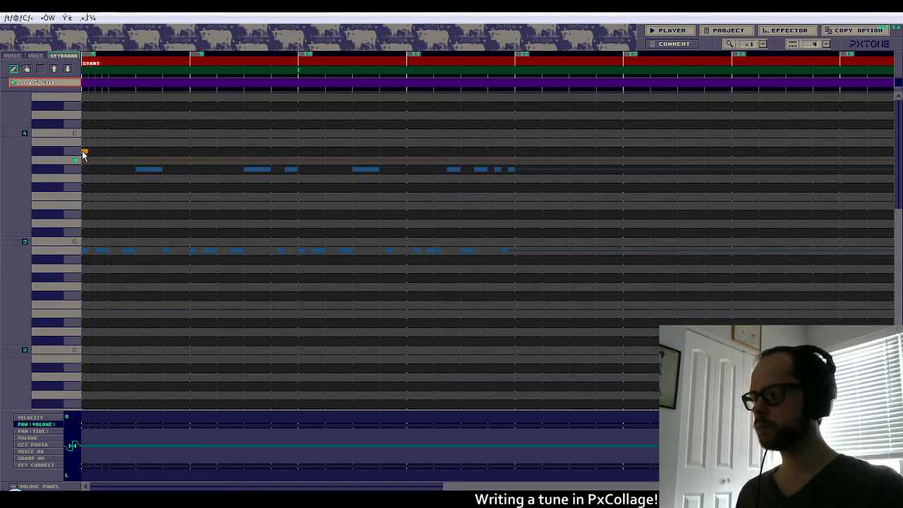
left_click_drag(97, 153, 151, 152)
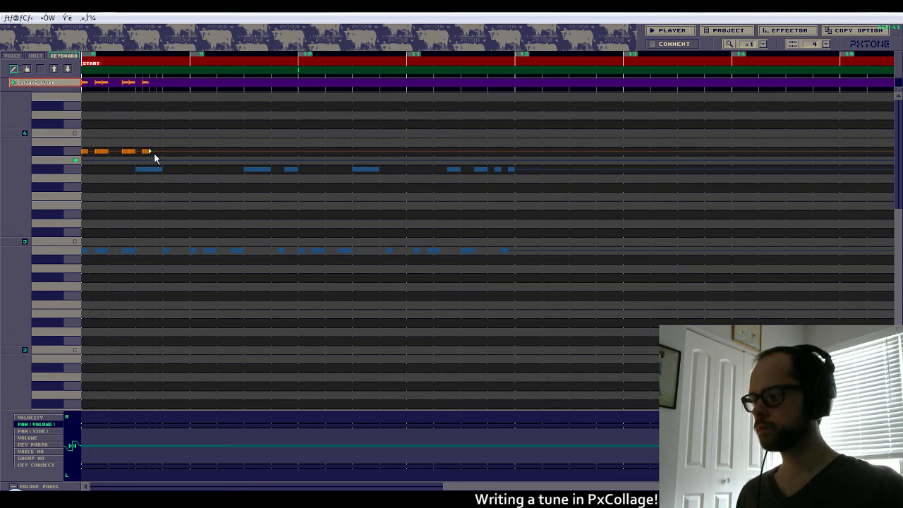
right_click(148, 151)
left_click_drag(153, 198, 161, 199)
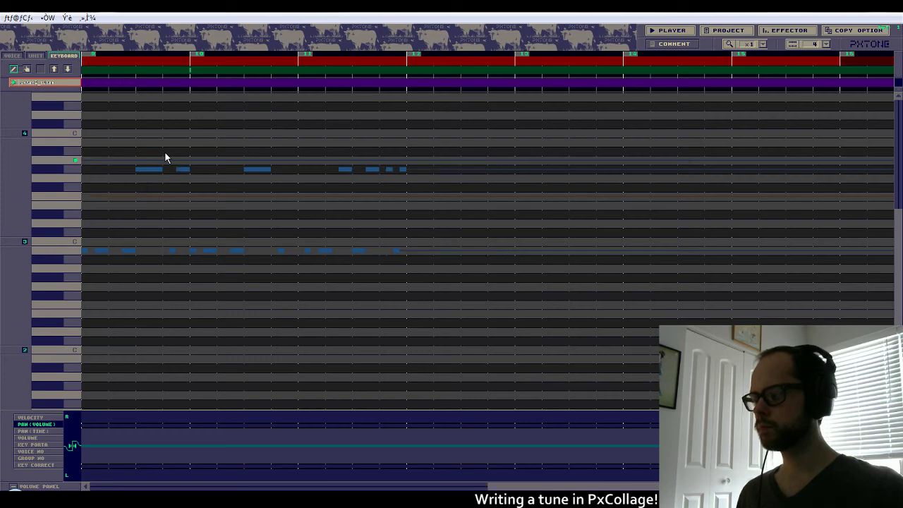
left_click_drag(520, 488, 451, 487)
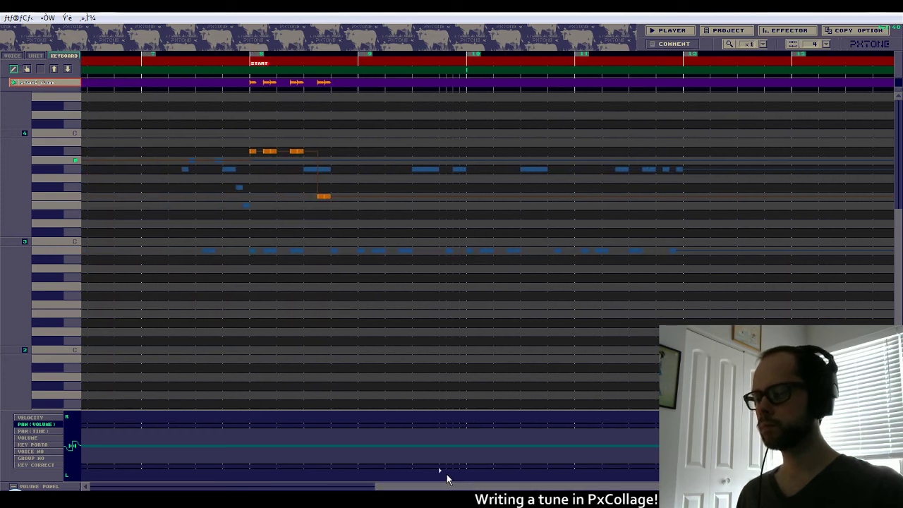
mouse_move(324, 198)
left_mouse_down()
mouse_move(297, 185)
mouse_move(297, 156)
mouse_move(258, 153)
mouse_move(266, 153)
left_mouse_up()
Write a syncopated closed hi-hat rhythm on A#3 across measure 8, opening with three consecutive sixteenths.
right_click(257, 152)
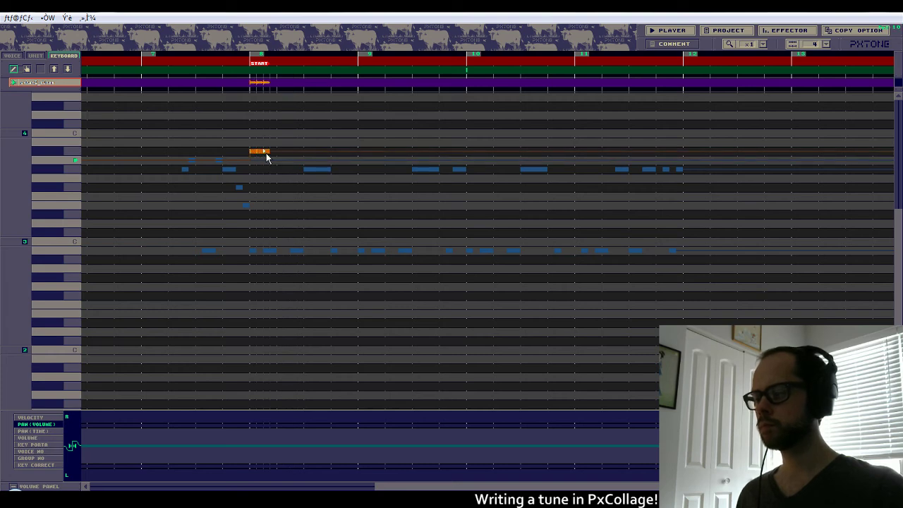
left_click(280, 153)
left_click(291, 152)
left_click(312, 152)
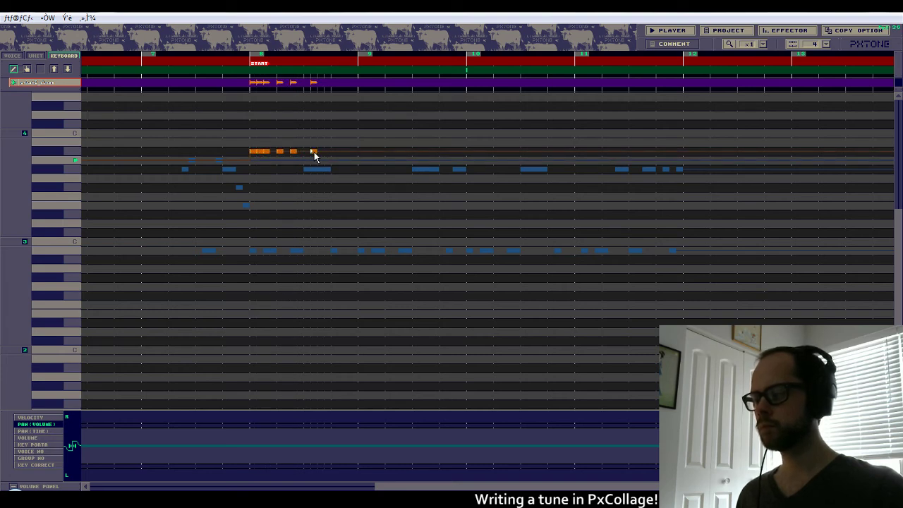
left_click(328, 153)
left_click(335, 152)
left_click(348, 152)
Write measure 9's closed hi-hat rhythm on A#3 as five opening sixteenths followed by five separate hits.
scroll(340, 204, "right", 3)
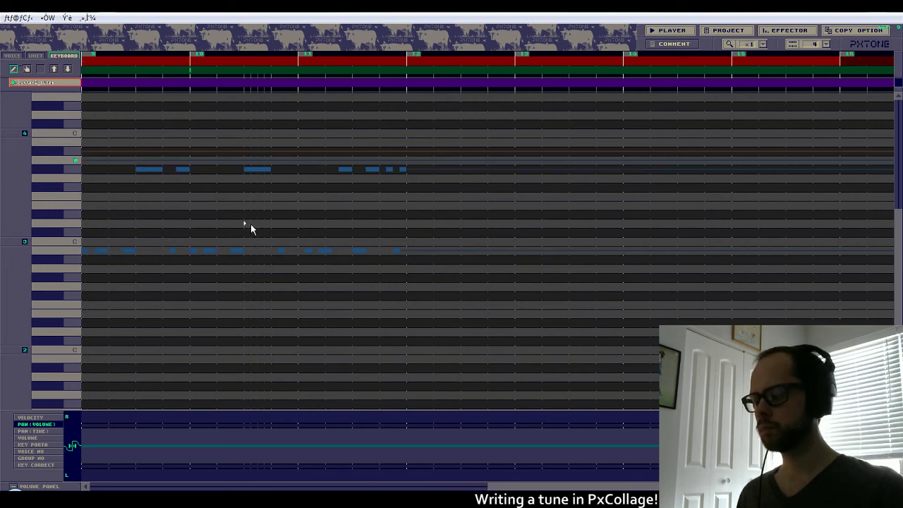
mouse_move(494, 484)
left_mouse_down()
mouse_move(471, 483)
mouse_move(494, 484)
left_mouse_up()
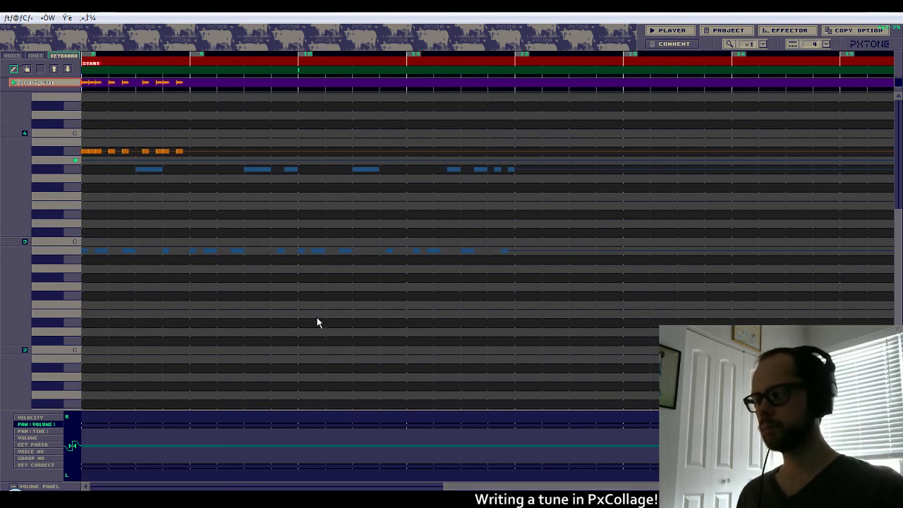
scroll(316, 319, "right", 2)
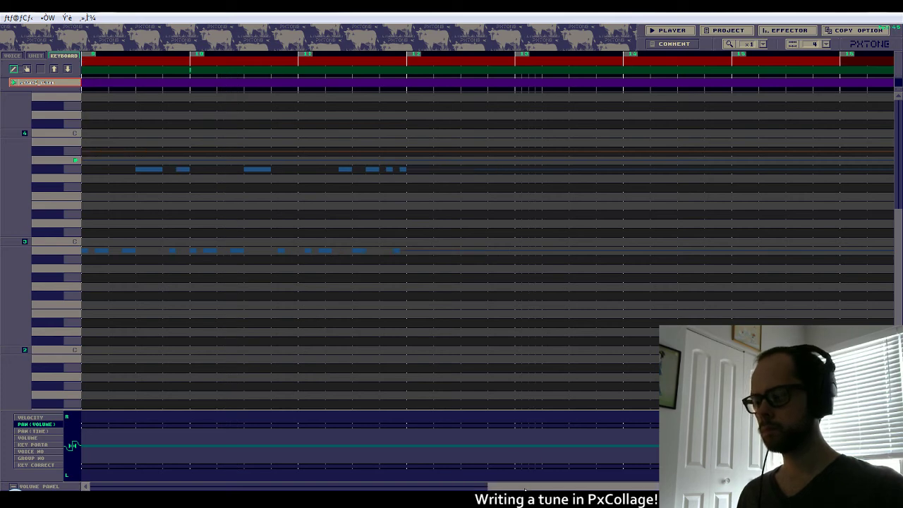
left_click_drag(525, 486, 468, 486)
left_click_drag(220, 155, 252, 151)
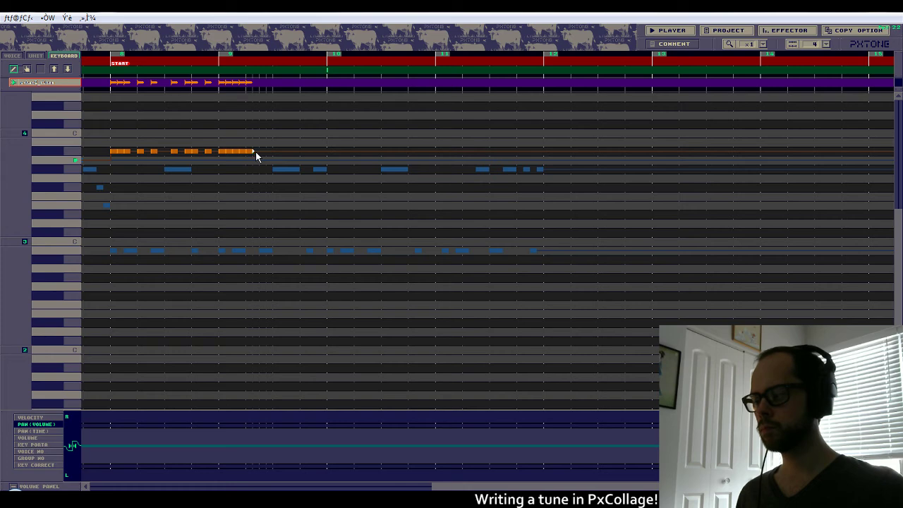
left_click(260, 152)
left_click(283, 152)
left_click(296, 152)
left_click(311, 151)
left_click(322, 151)
Write measure 10's closed hi-hat rhythm on A#3, with four sixteenths after a sixteenth rest, two single hits and two pairs.
scroll(337, 205, "right", 1)
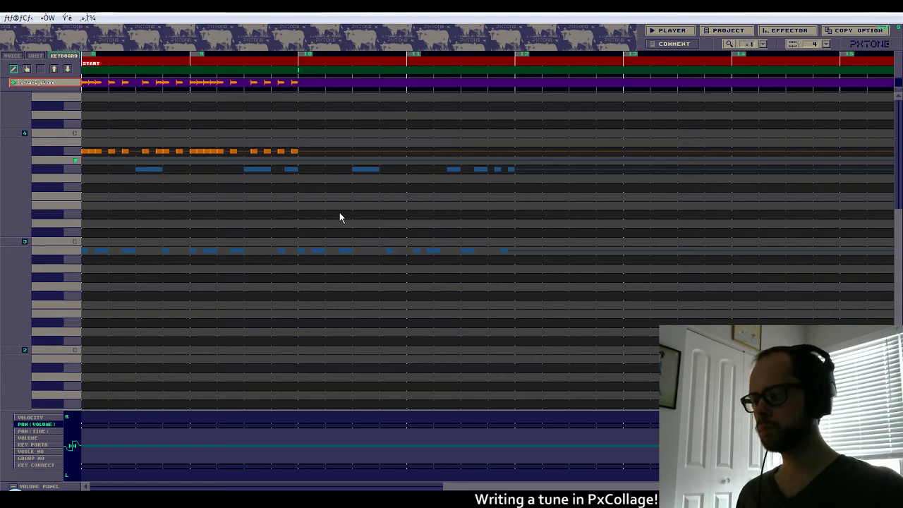
scroll(339, 217, "right", 4)
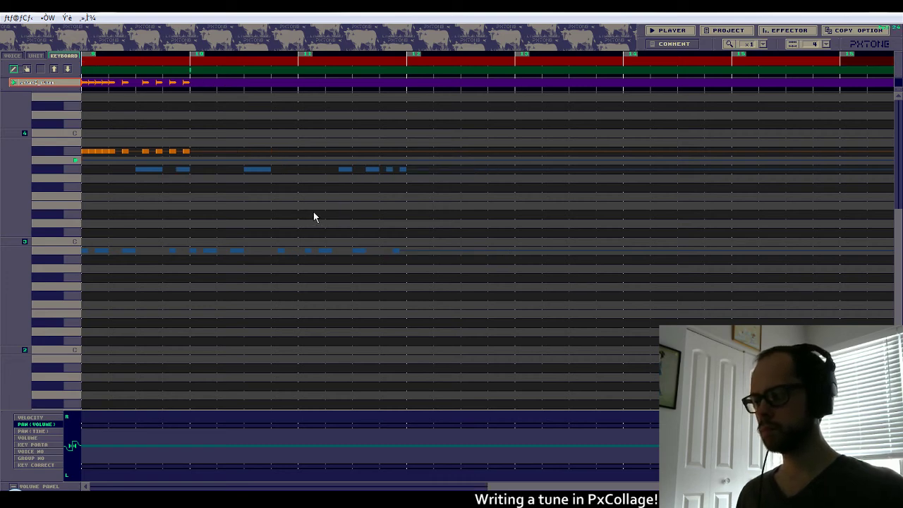
scroll(312, 214, "right", 4)
scroll(610, 488, "left", 8)
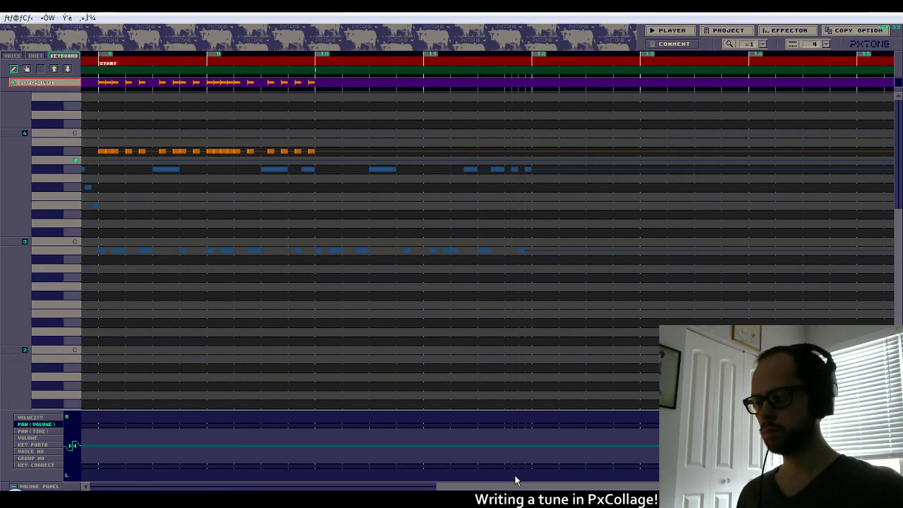
left_click(329, 151)
left_click(336, 151)
left_click(344, 151)
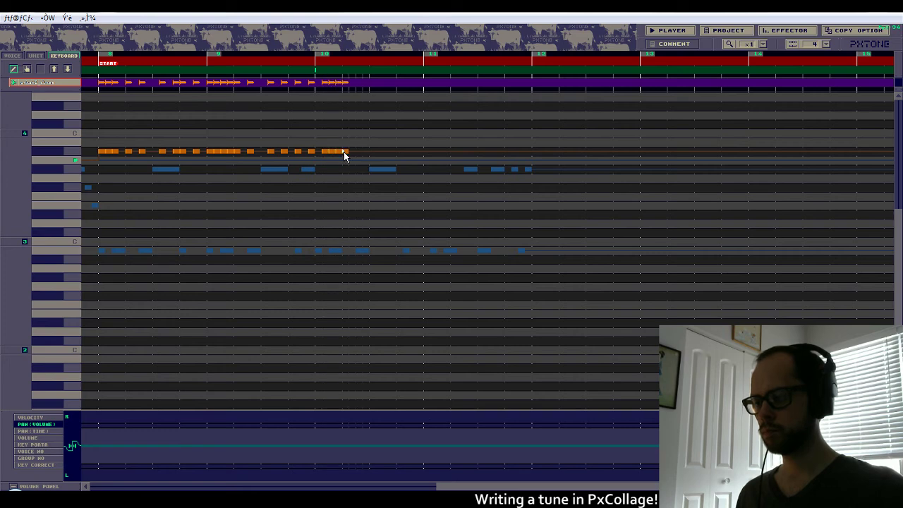
left_click(359, 151)
left_click(379, 151)
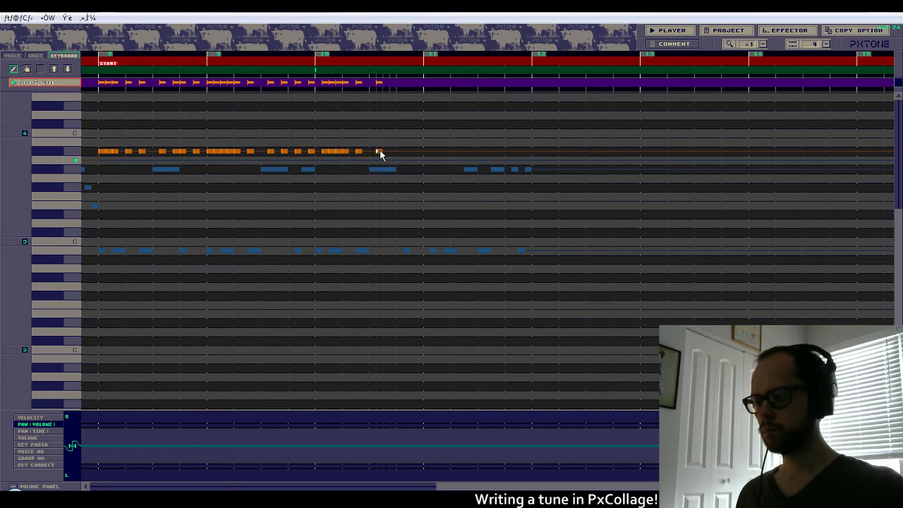
left_click(391, 151)
left_click(399, 151)
left_click(413, 151)
left_click(421, 151)
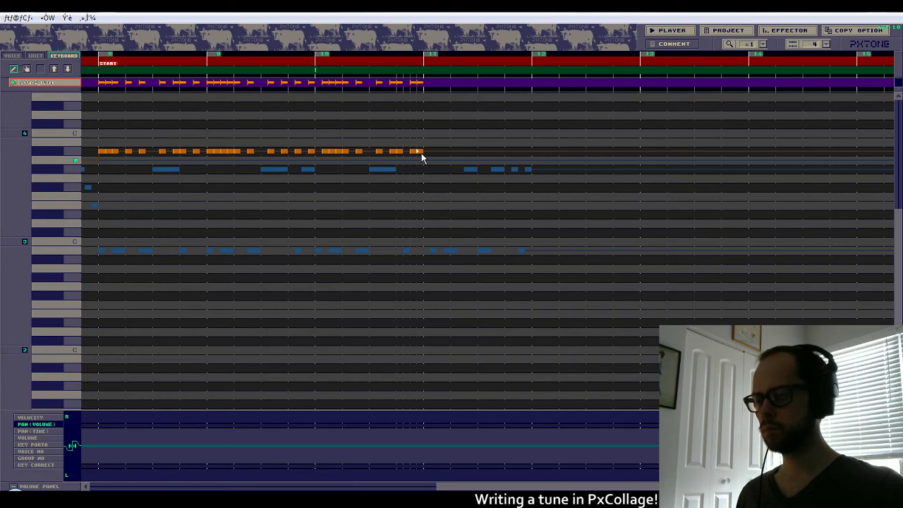
Write measure 11's closed hi-hat rhythm on A#3 up to beat four: four sixteenths after a rest, a single hit, three sixteenths and a beat-four hit.
scroll(424, 183, "right", 1)
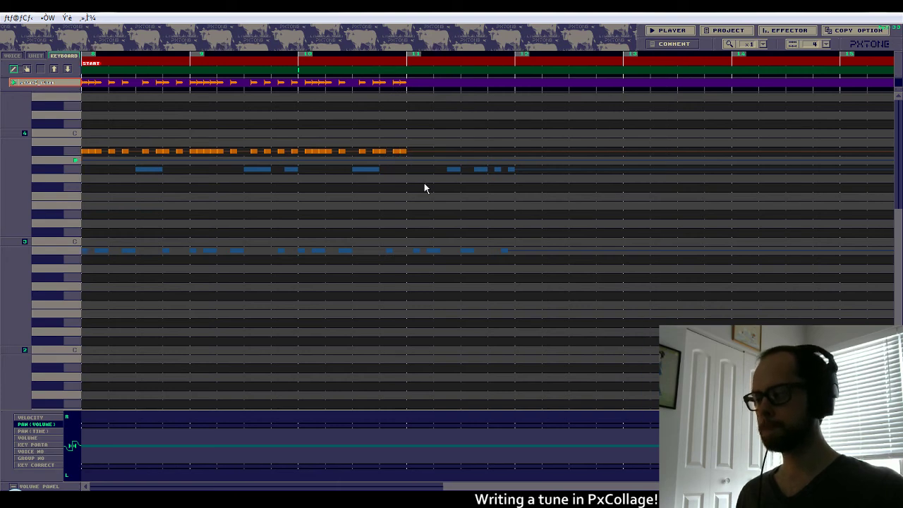
scroll(424, 188, "right", 5)
scroll(424, 188, "right", 5)
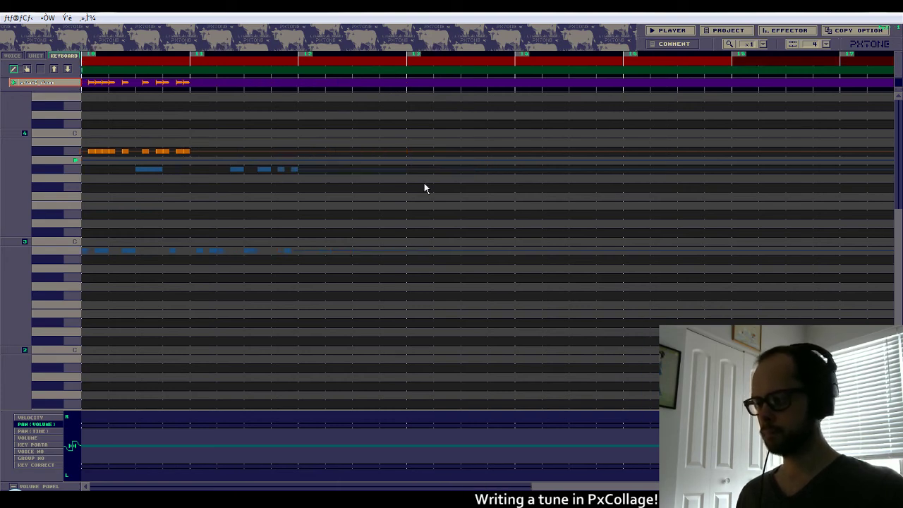
scroll(424, 188, "right", 3)
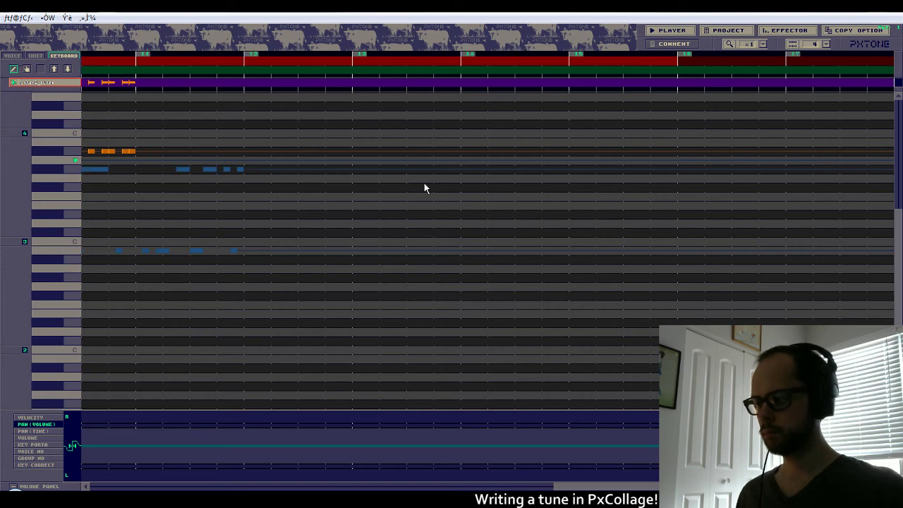
left_click_drag(153, 151, 210, 151)
left_click(177, 151)
left_click(191, 151)
left_click(221, 151)
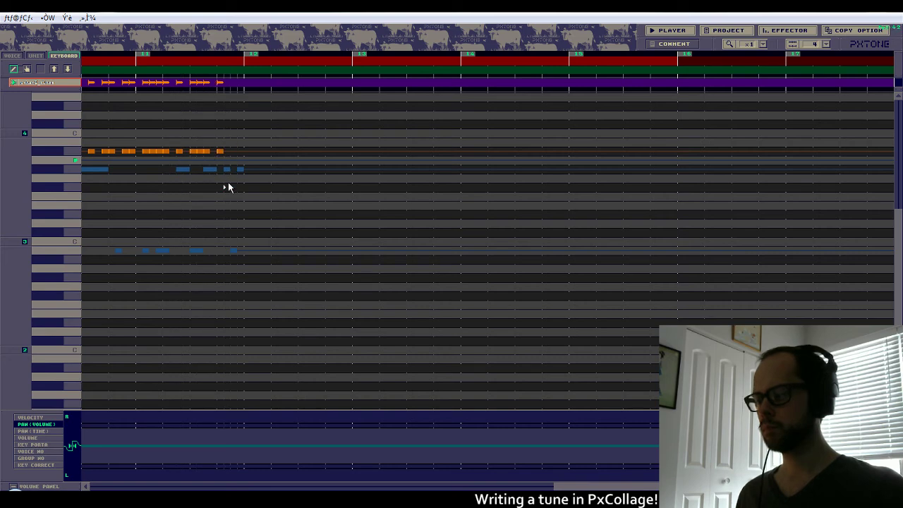
Finish measure 11's hi-hat with sixteenth hits on F#3, A#3 and D#4, and play back the pattern.
left_click(227, 187)
left_click(233, 151)
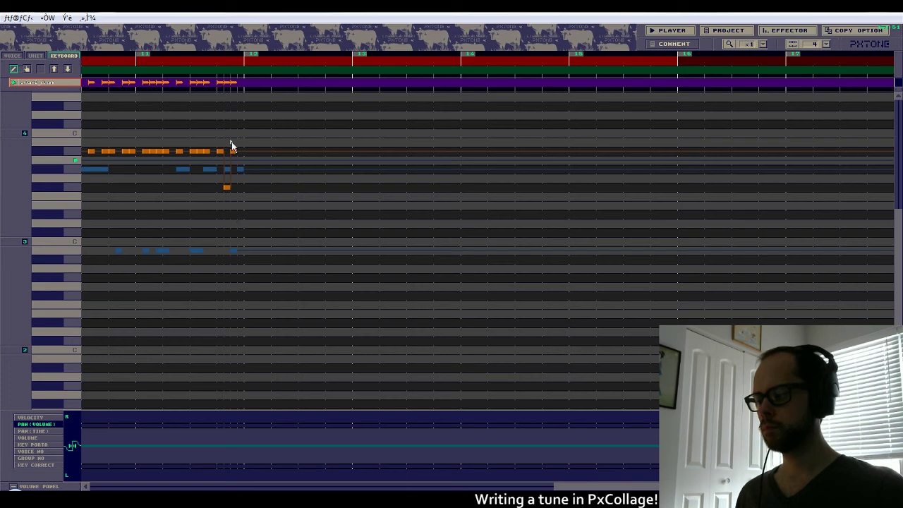
left_click(239, 109)
key("space")
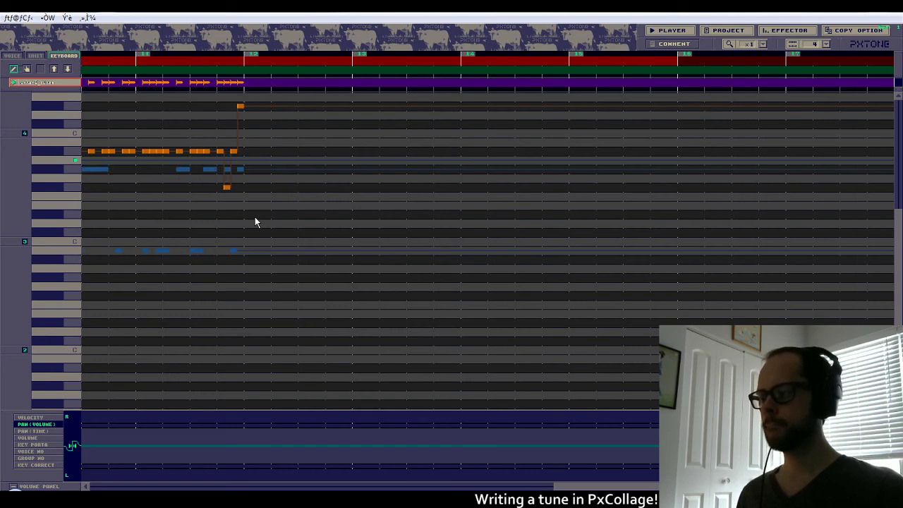
Copy the closed hi-hat pattern of measures 8 to 11 and paste it from measure 12.
left_click_drag(580, 486, 459, 486)
mouse_move(108, 69)
left_mouse_down()
mouse_move(535, 70)
mouse_move(541, 78)
left_mouse_up()
left_click(543, 84)
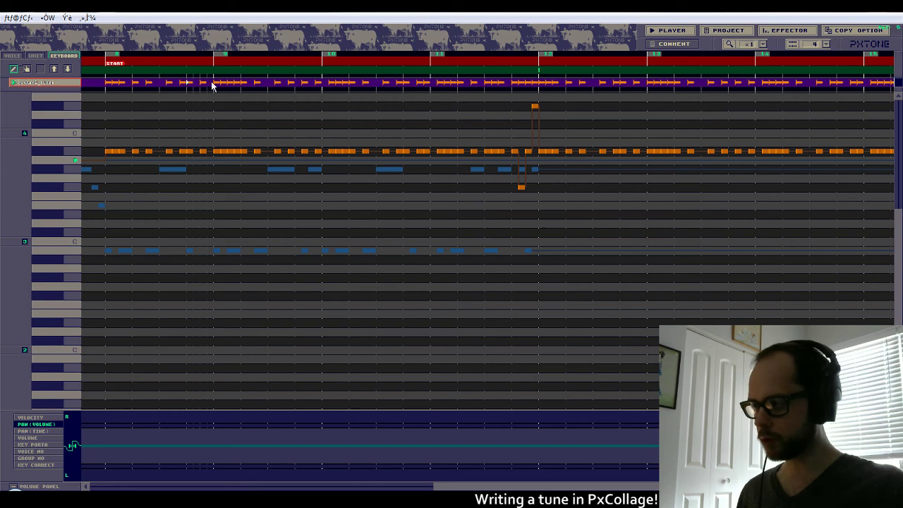
Look through the notes of the other units in the measures from 8 onward.
left_click(54, 72)
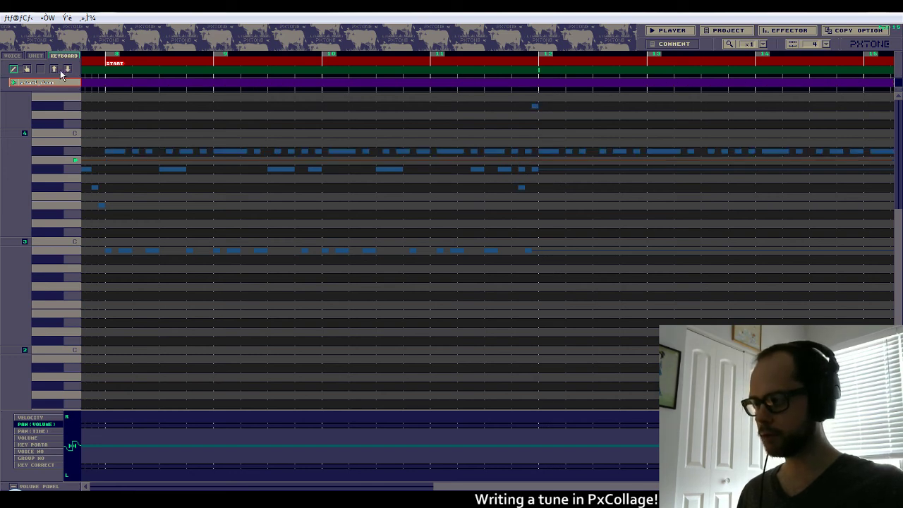
left_click(55, 68)
left_click(65, 69)
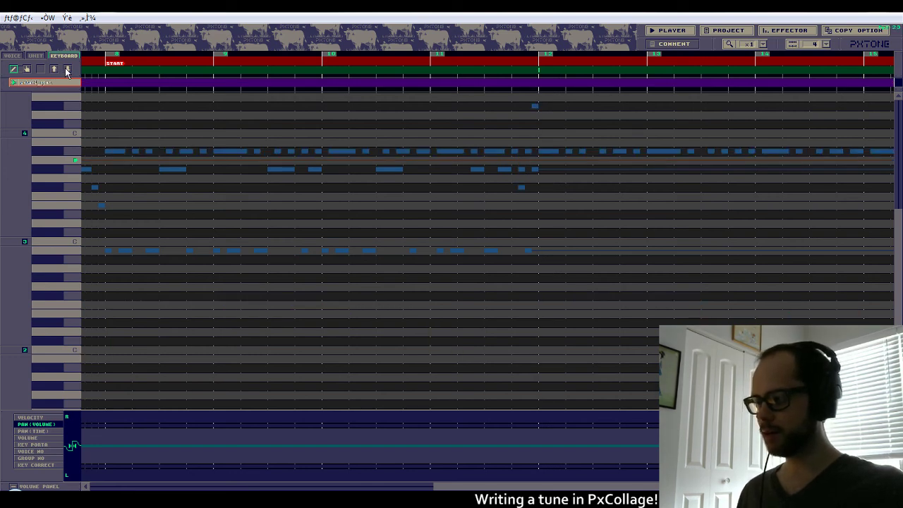
left_click(67, 68)
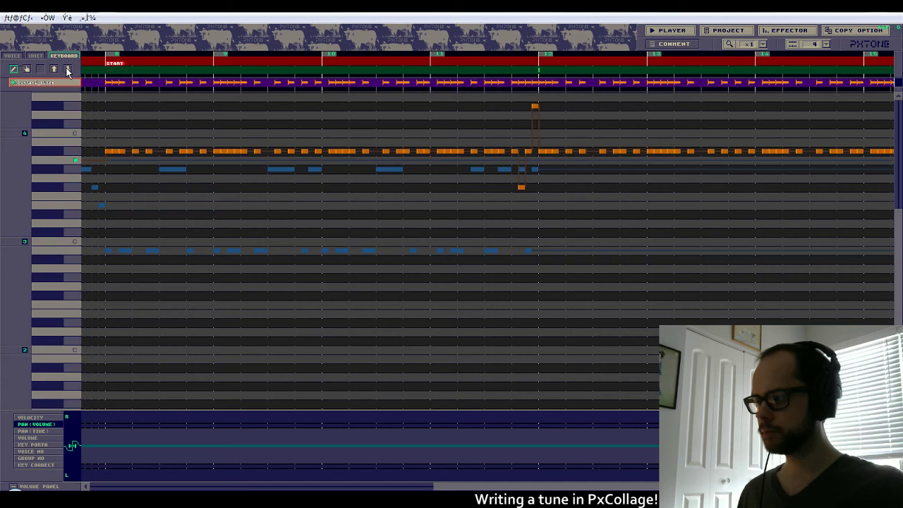
left_click(67, 68)
left_click(67, 68)
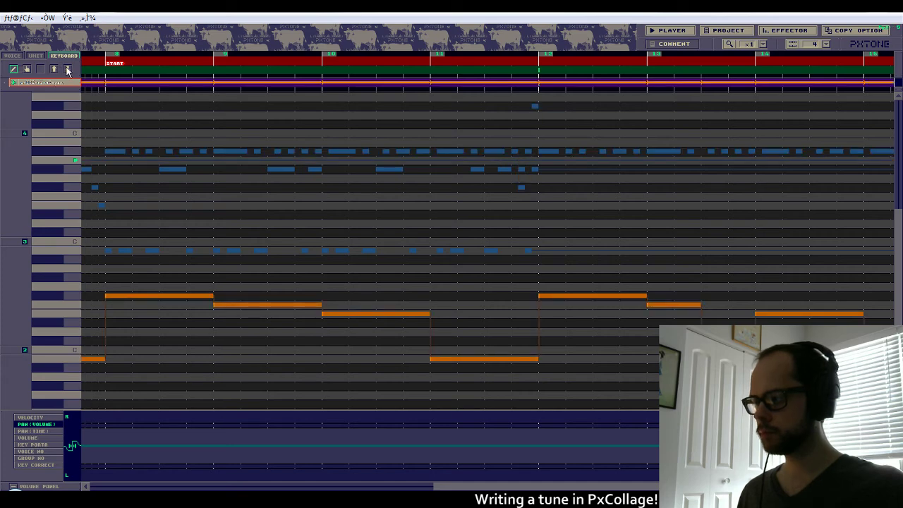
left_click(67, 68)
left_click(67, 68)
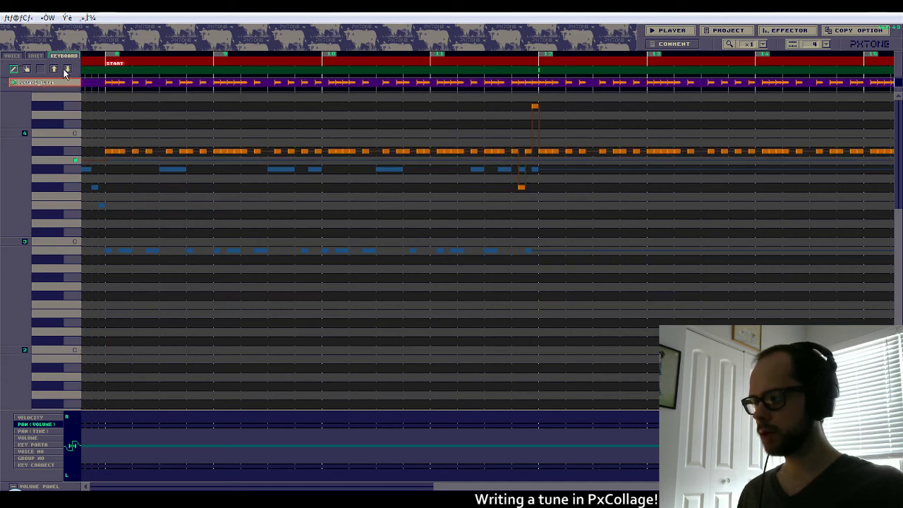
Check all parts in the unit list, and return to note editing on the bass drum unit.
left_click(67, 68)
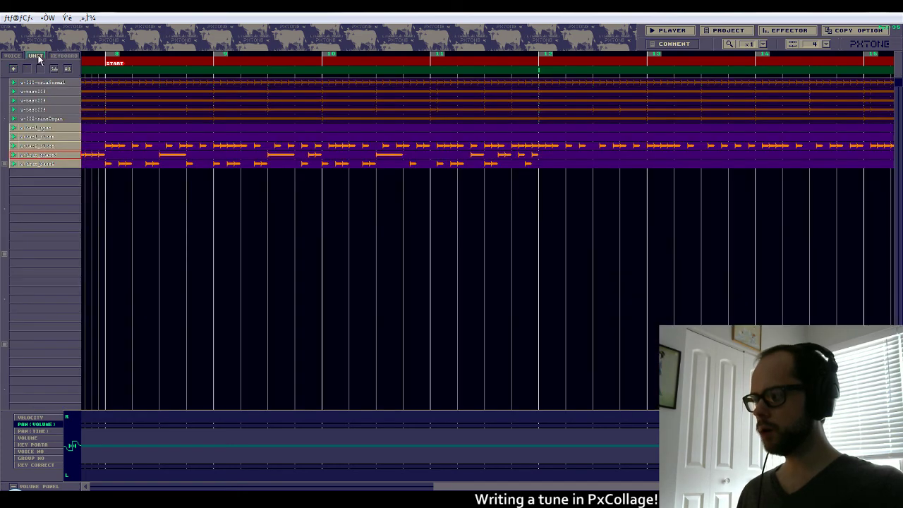
left_click(36, 56)
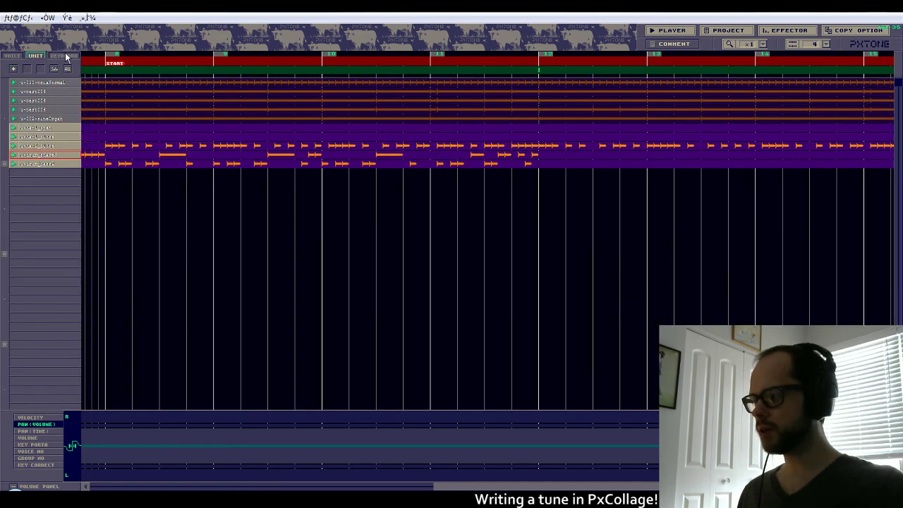
left_click(64, 56)
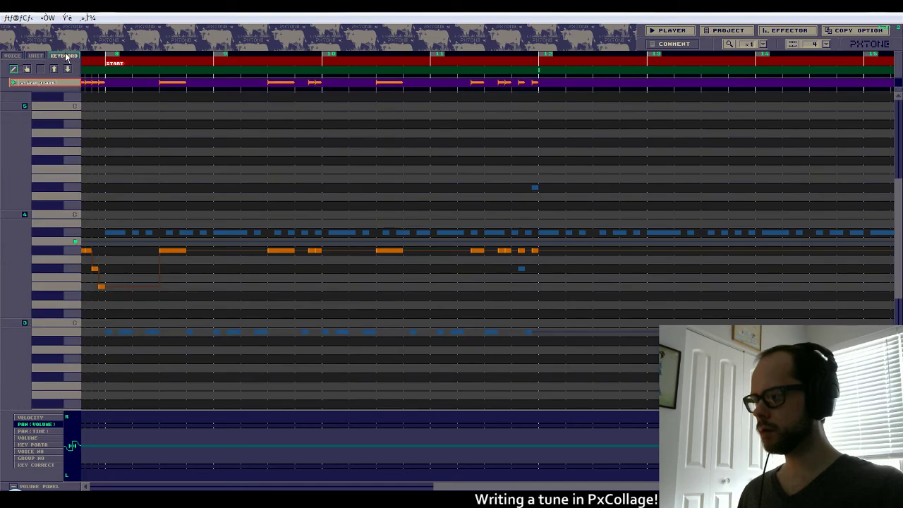
left_click(67, 68)
left_click(54, 69)
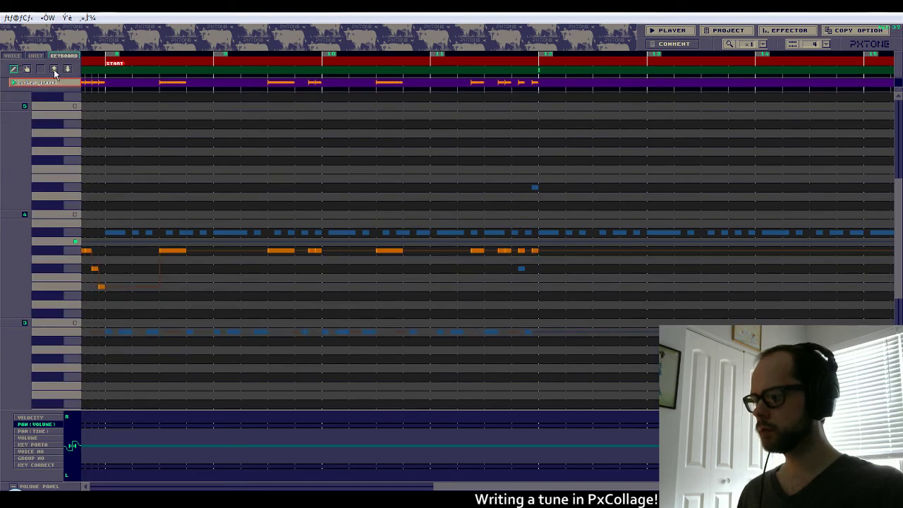
left_click(67, 70)
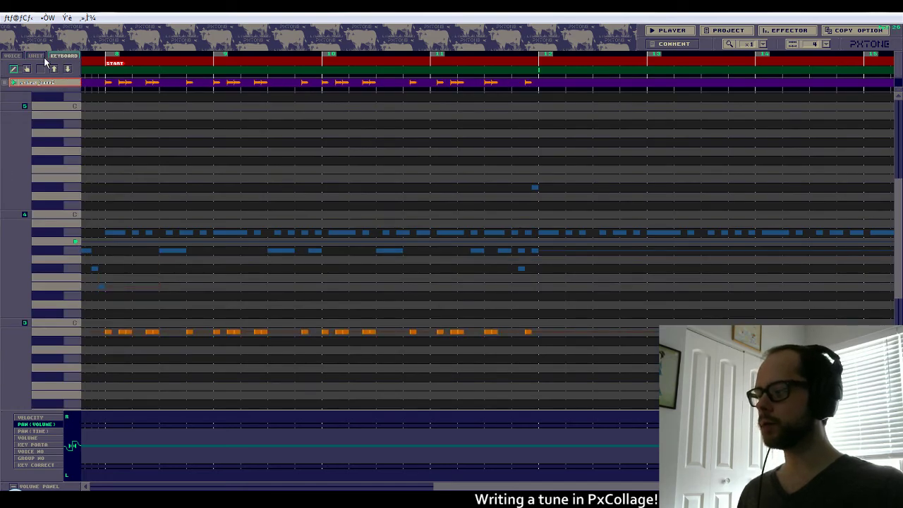
Copy the snare and bass drum patterns of measures 8 to 11 and paste them from measure 12.
left_click(35, 56)
left_click(55, 155)
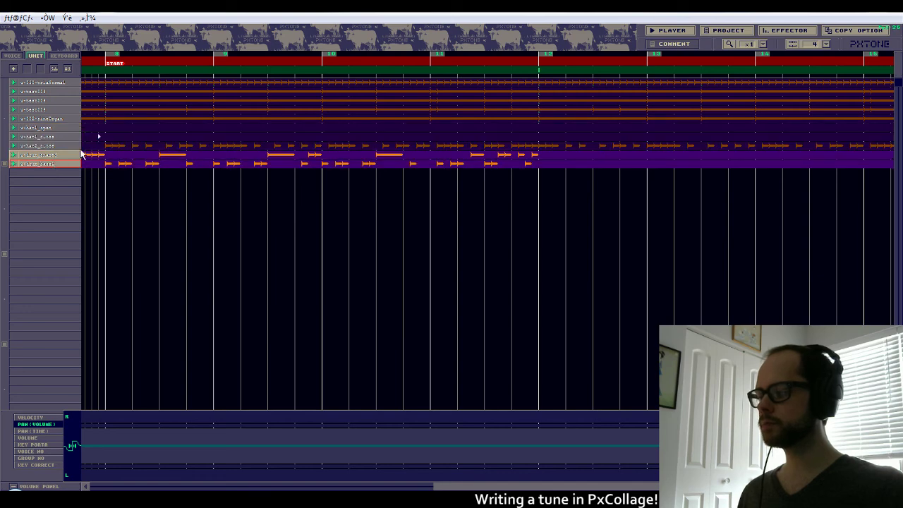
left_click_drag(105, 70, 541, 75)
key("ctrl+c")
key("ctrl+v")
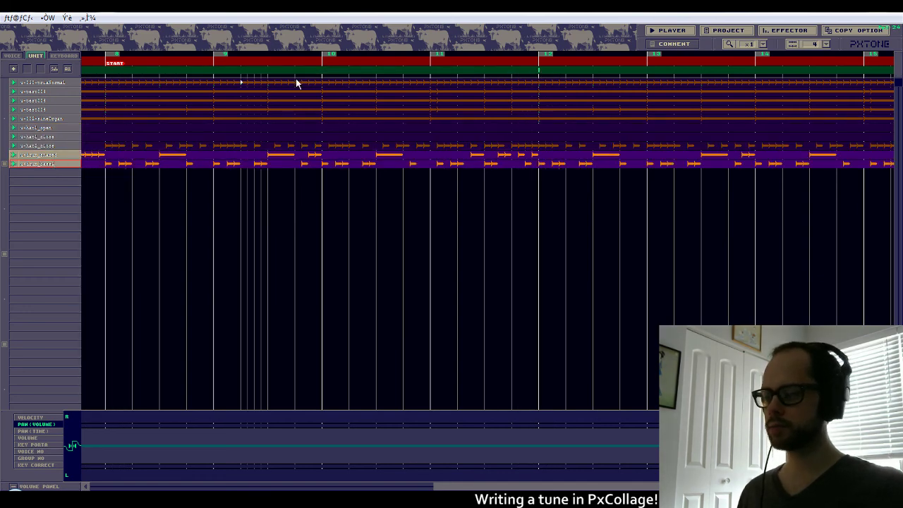
Review the extended drum parts from measure 8 through measure 15 in the unit overview.
scroll(120, 67, "right", 1)
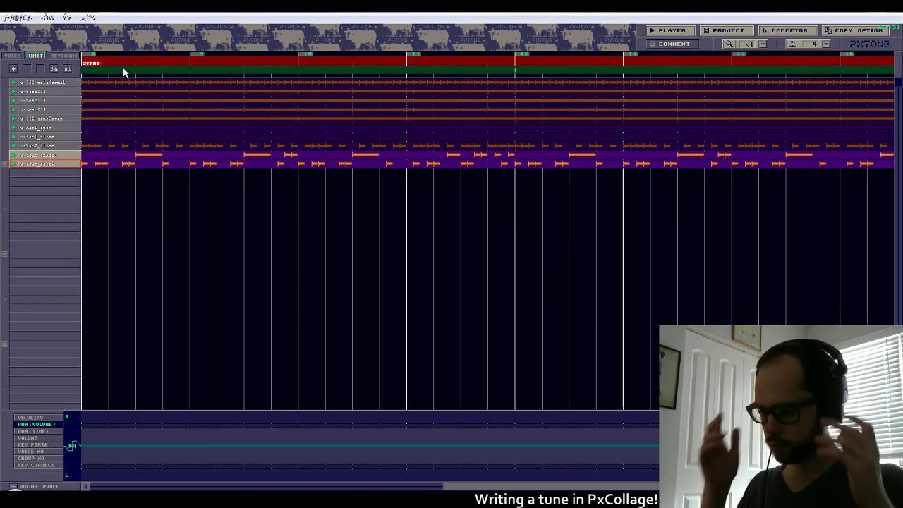
scroll(123, 67, "right", 1)
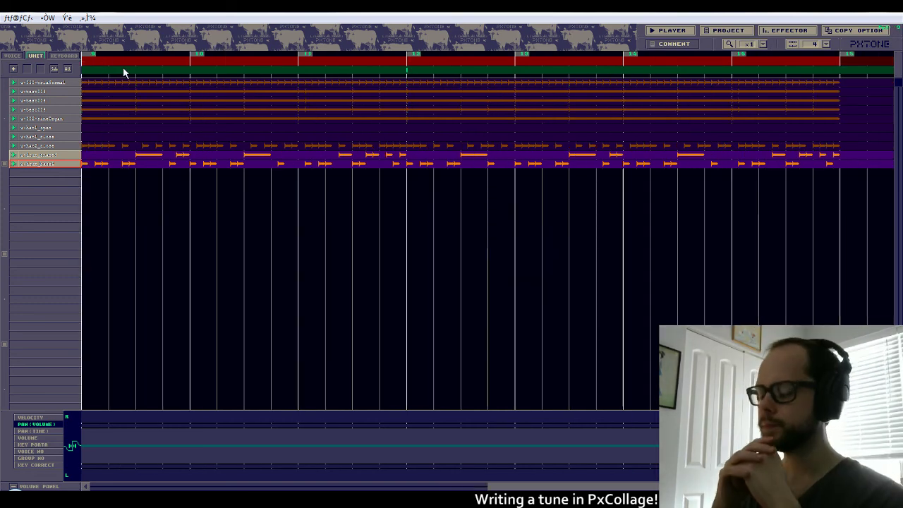
scroll(123, 67, "right", 1)
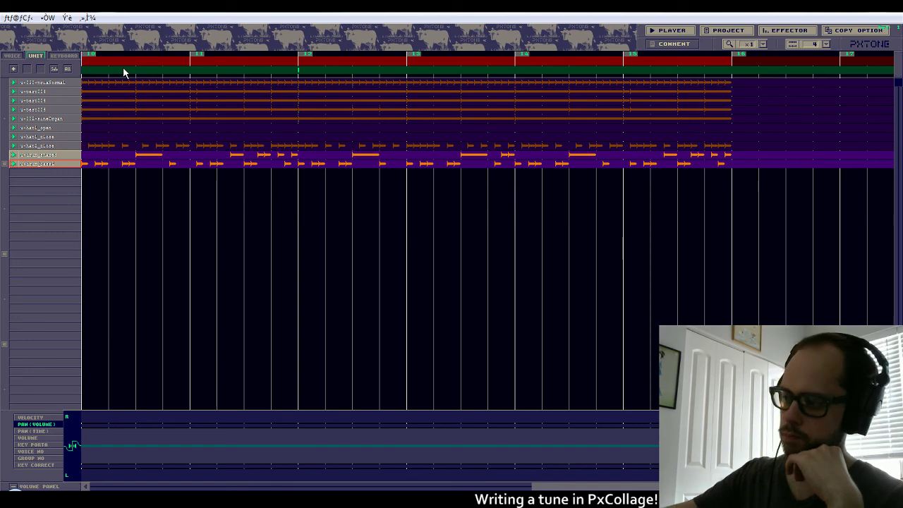
scroll(122, 67, "right", 1)
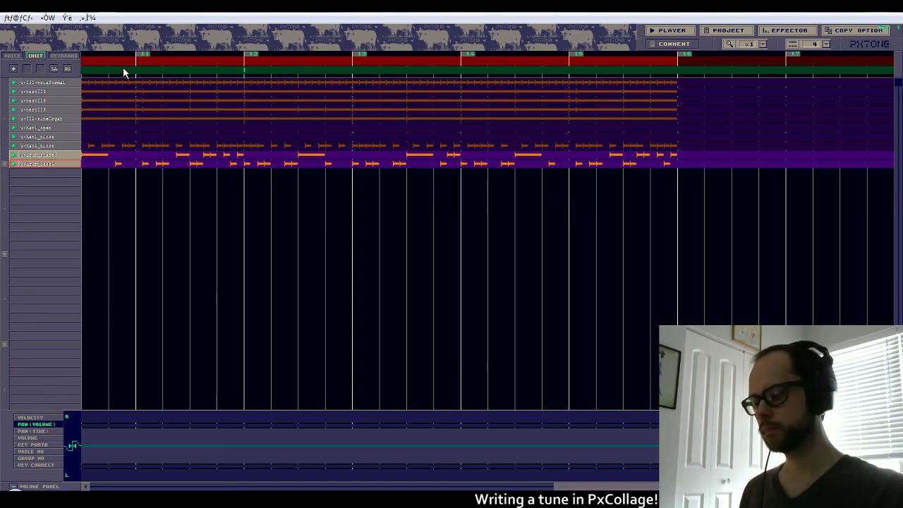
left_click_drag(628, 485, 522, 473)
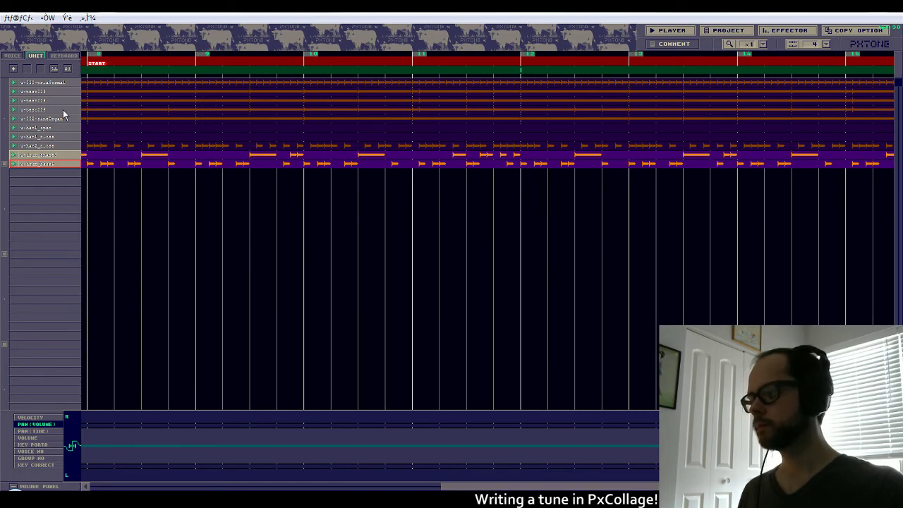
left_click_drag(481, 487, 572, 488)
left_click(414, 487)
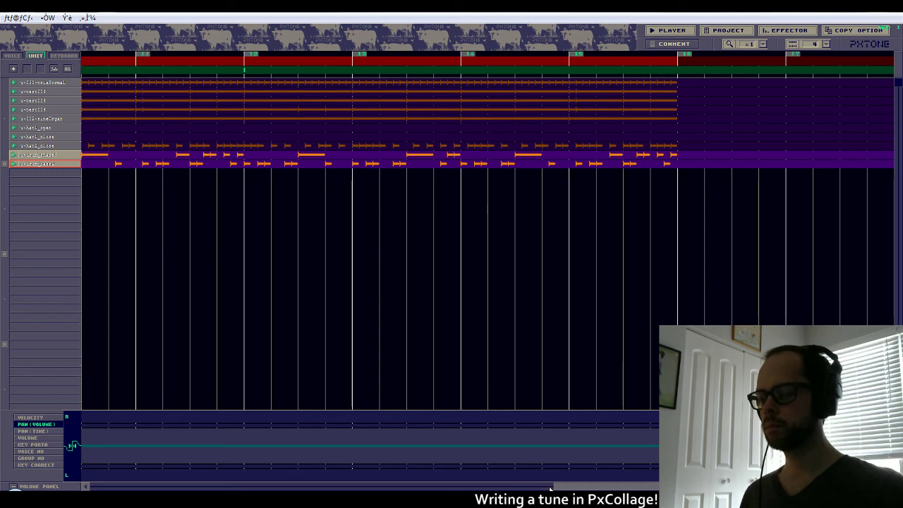
Open the open hi-hat unit for note editing and audition its sound on the keyboard.
left_click(57, 127)
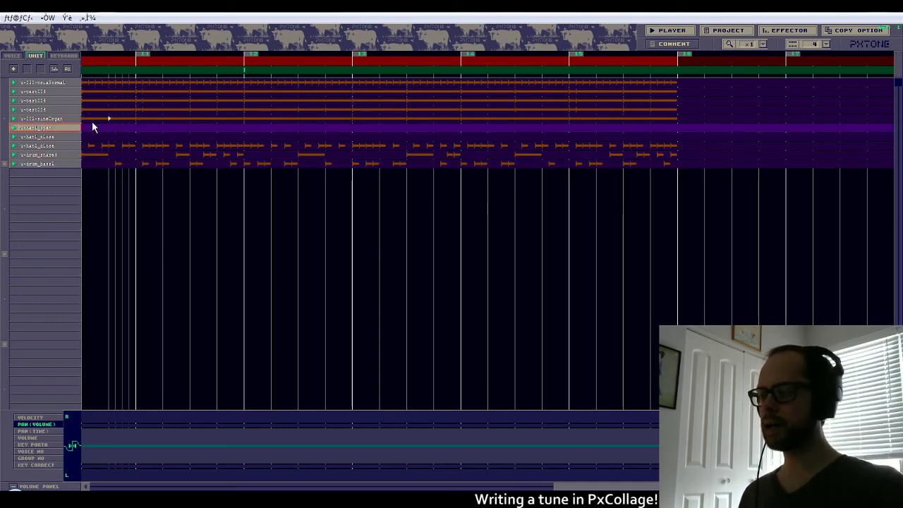
left_click(64, 56)
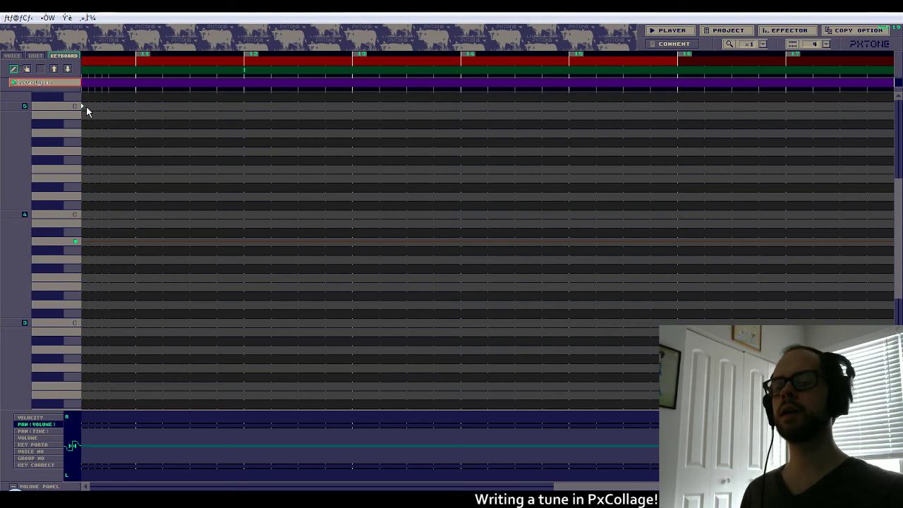
scroll(86, 107, "left", 5)
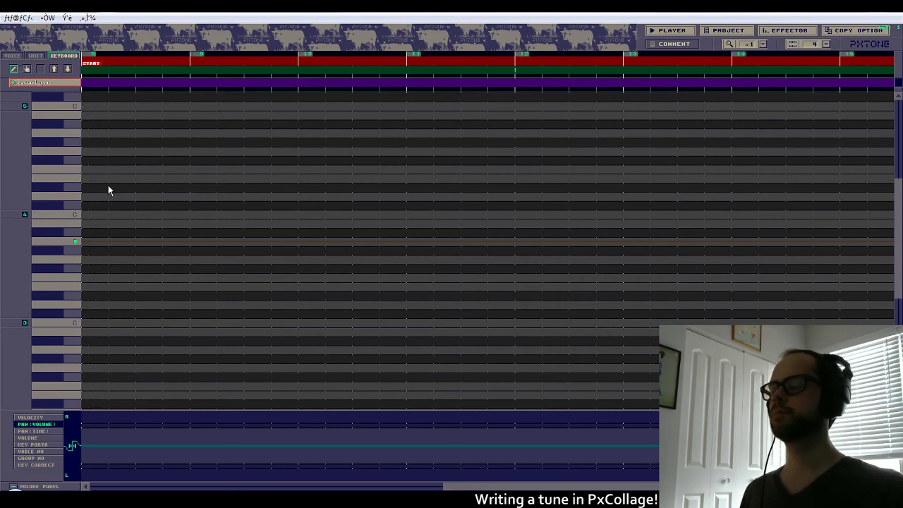
scroll(107, 185, "right", 1)
left_click(72, 204)
left_click(66, 240)
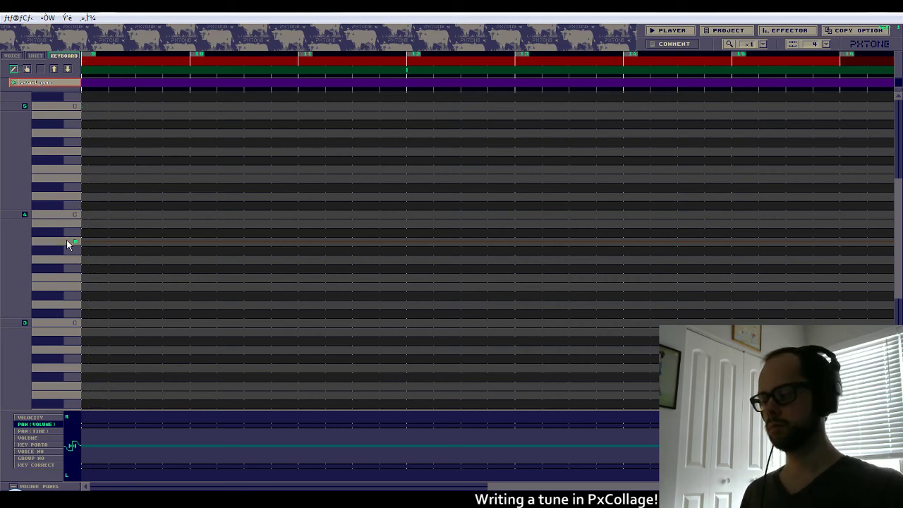
Place a short open hi-hat note on A3 late in measure 11, one crossing into measure 12, and half-measure notes ending measures 12 to 15.
scroll(68, 244, "right", 1)
scroll(99, 338, "right", 1)
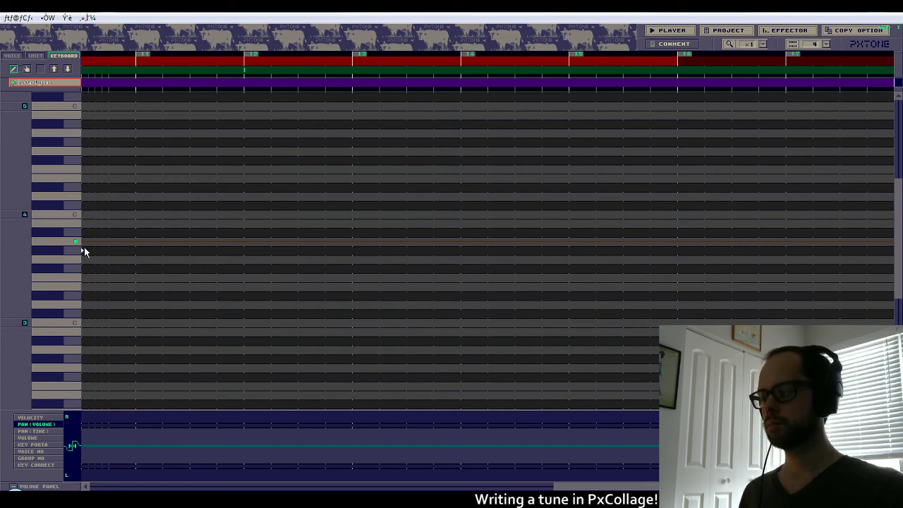
scroll(84, 251, "left", 3)
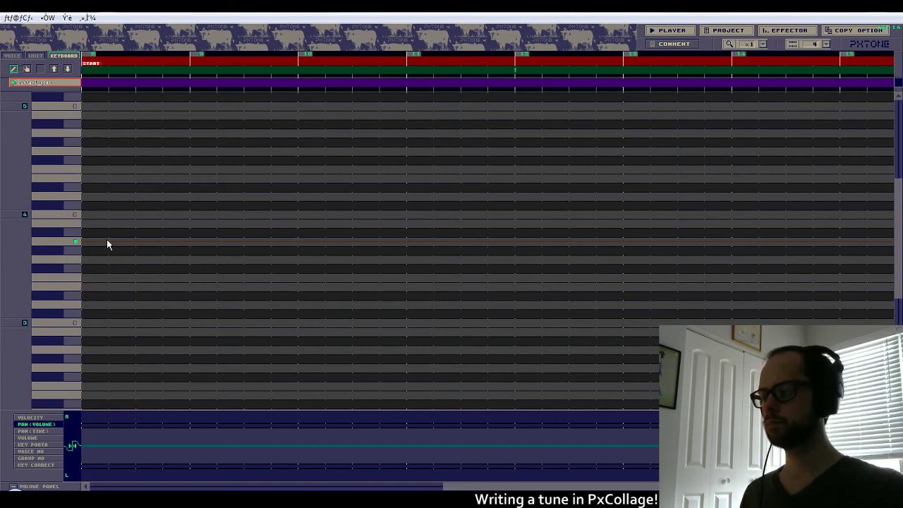
scroll(107, 242, "right", 1)
scroll(107, 241, "right", 1)
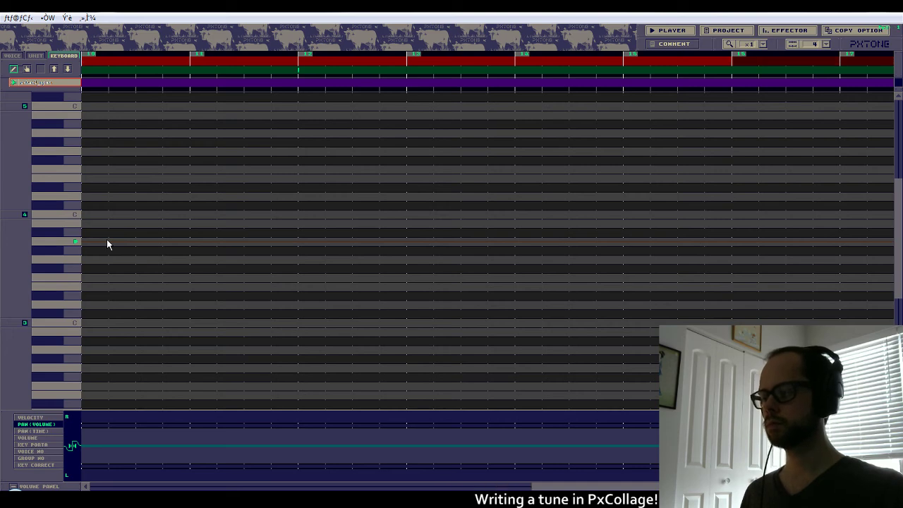
scroll(107, 244, "right", 1)
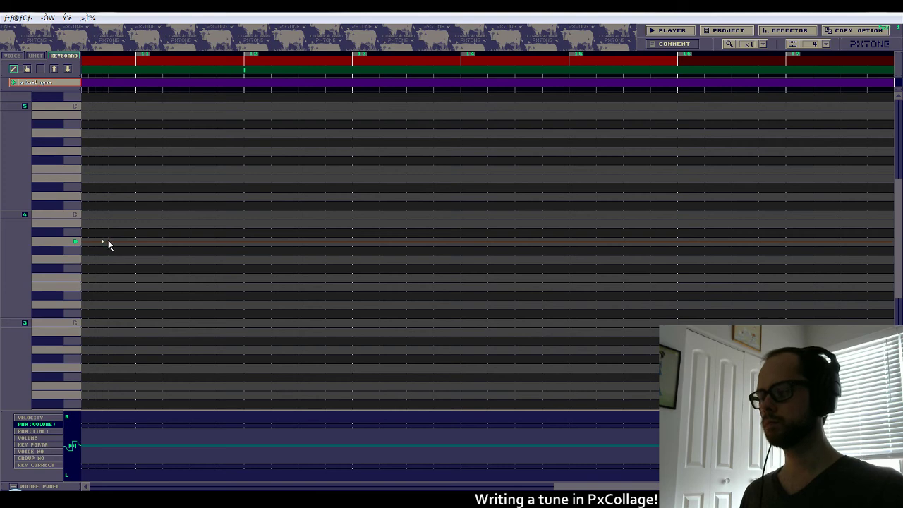
left_click(204, 242)
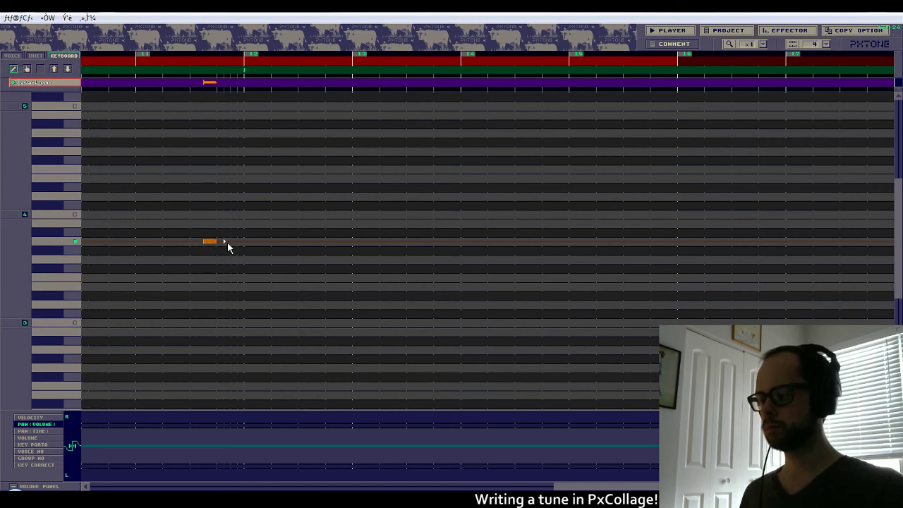
left_click_drag(231, 242, 351, 243)
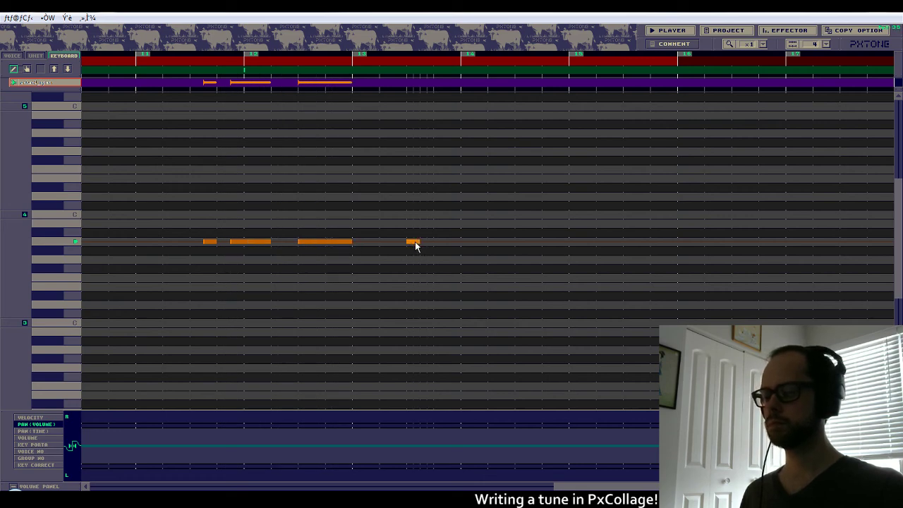
left_click_drag(416, 244, 461, 243)
left_click_drag(516, 243, 568, 245)
left_click_drag(625, 243, 675, 244)
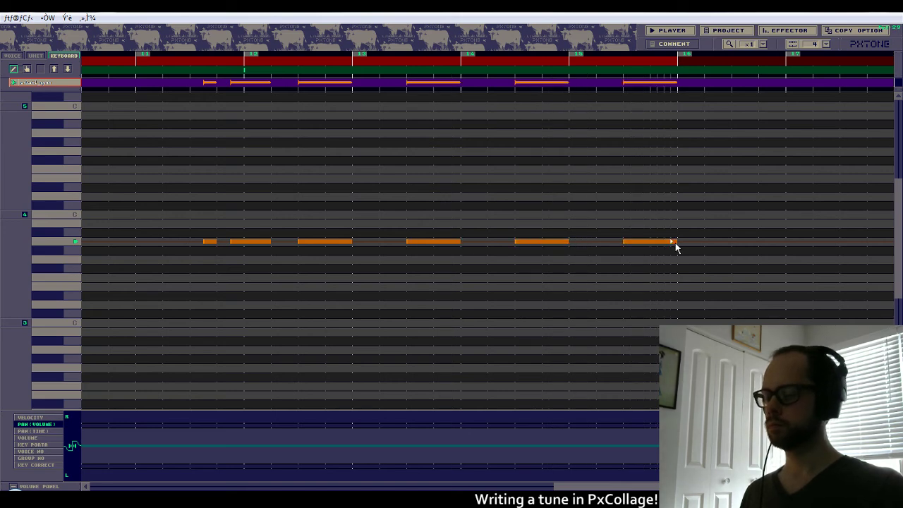
Play back the tune to check the new open hi-hat notes.
left_click_drag(599, 485, 574, 485)
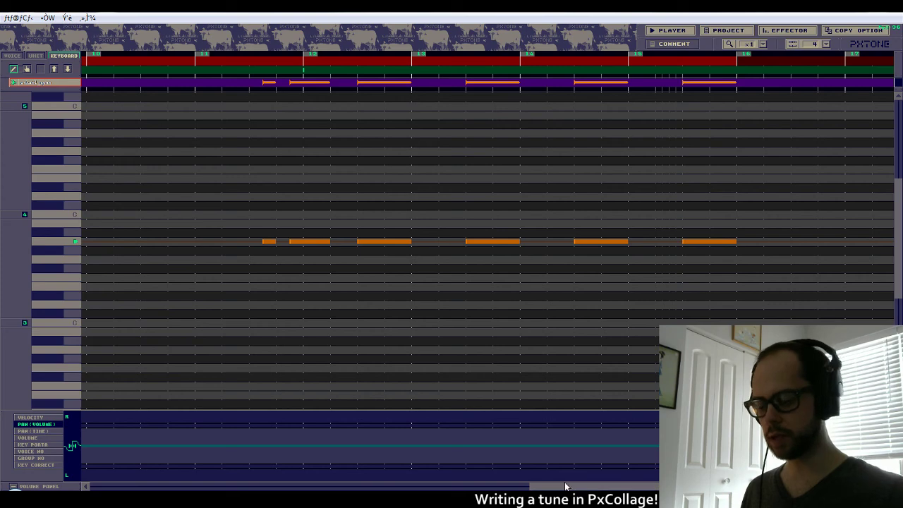
key("space")
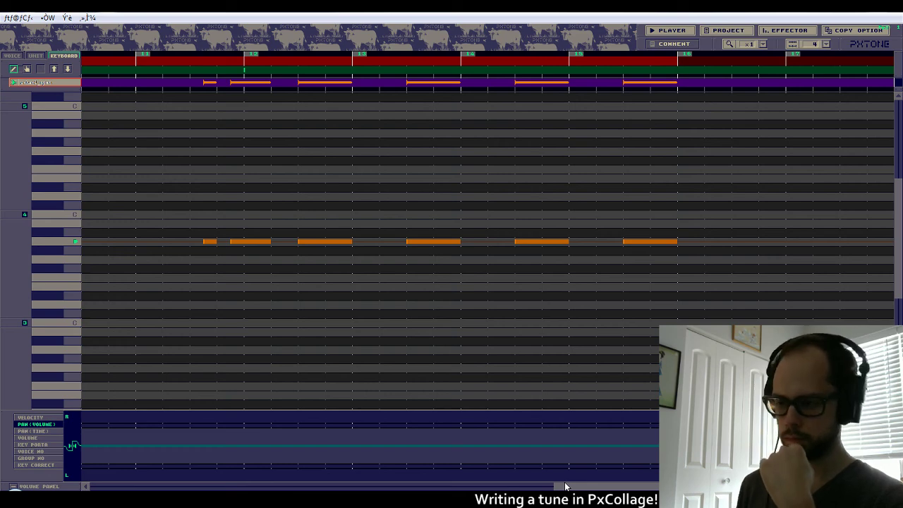
key("Home")
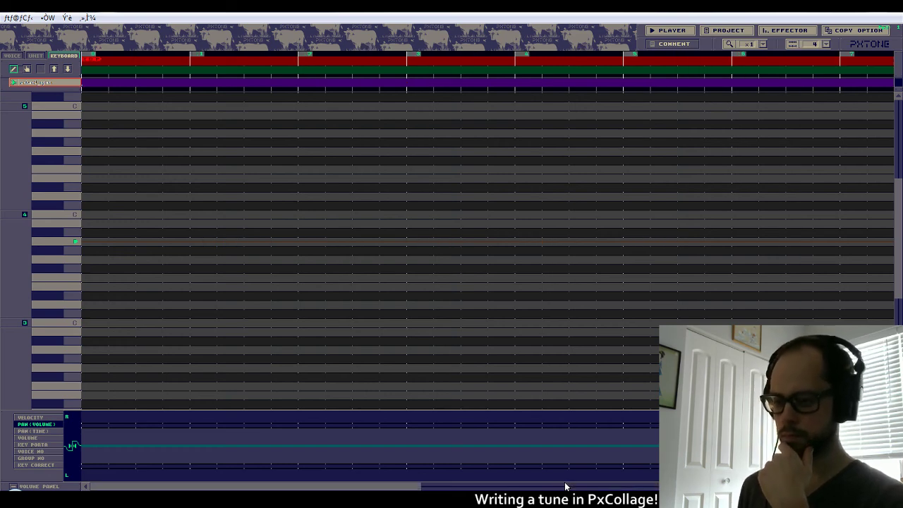
scroll(372, 283, "up", 5)
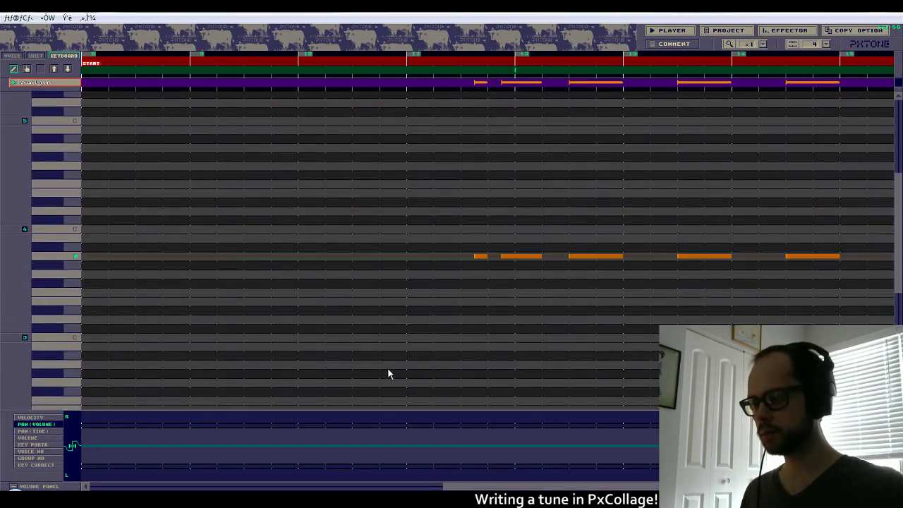
left_click_drag(454, 488, 570, 485)
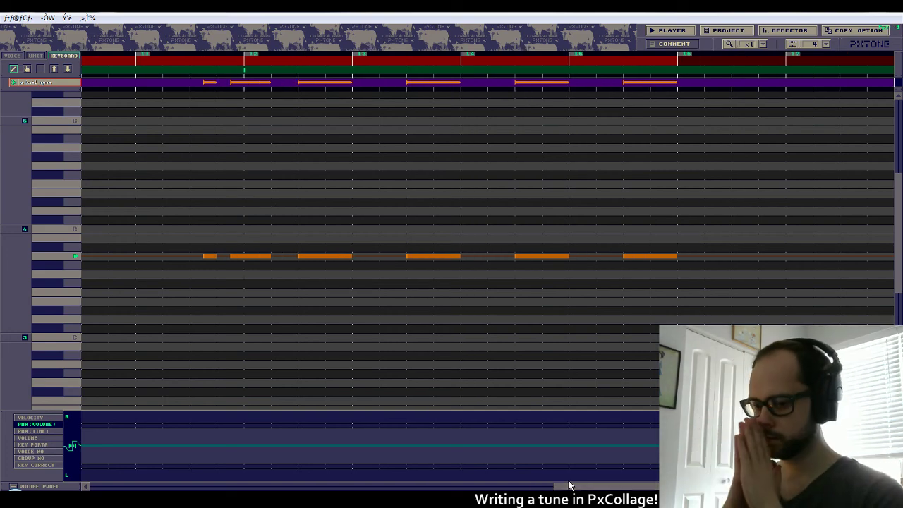
Switch to the empty unit below the open hi-hat and end measure 12 with sixteenth notes on F3 and G#2.
left_click(69, 68)
left_click(69, 68)
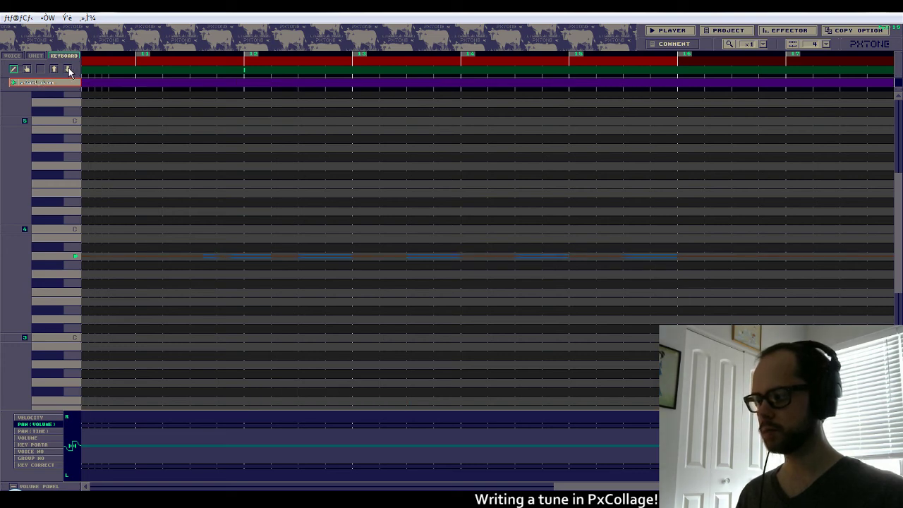
key("space")
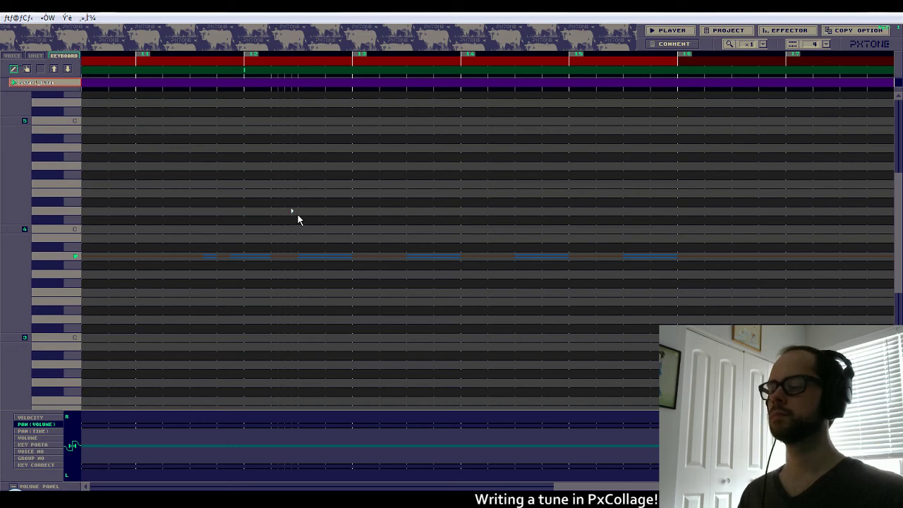
left_click(341, 203)
left_click(341, 139)
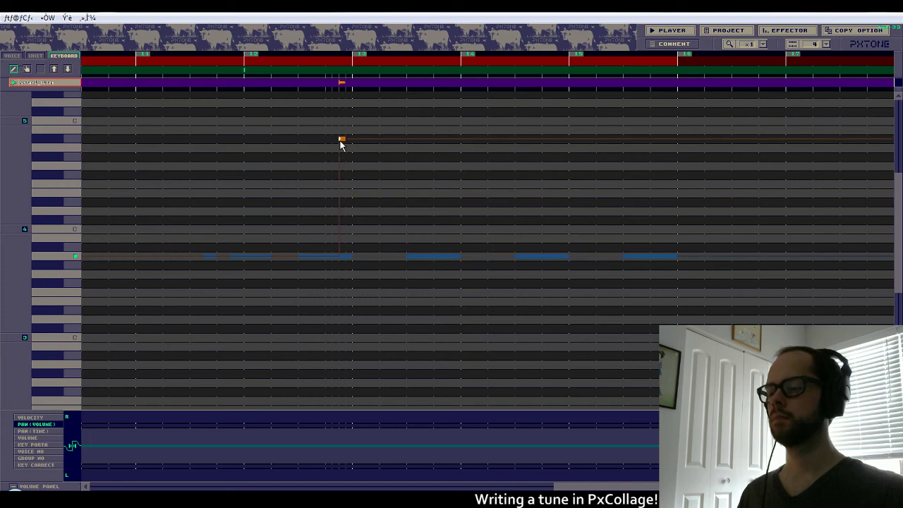
left_click(340, 294)
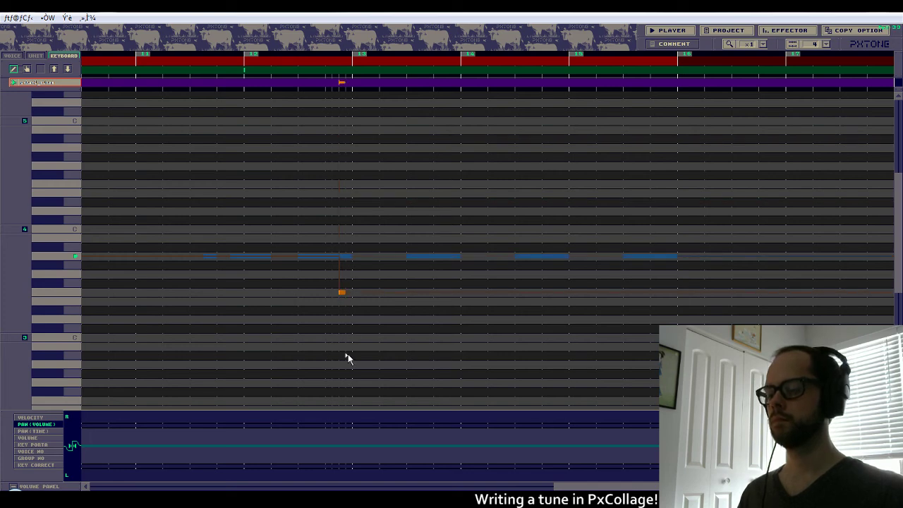
left_click(348, 373)
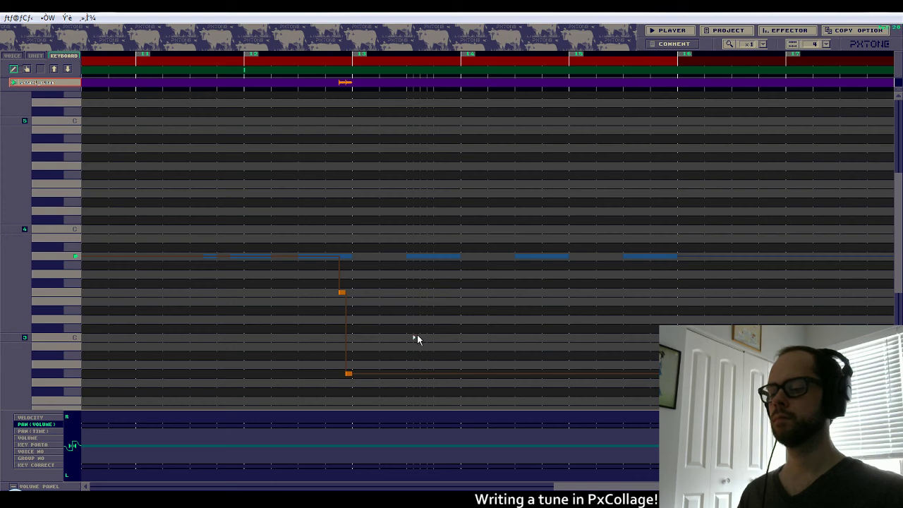
Add sixteenth hits on A#2, F3 and G#2 in measure 13, and F3, B2, F3 and a long G#2 from measure 14 into 15.
left_click(416, 357)
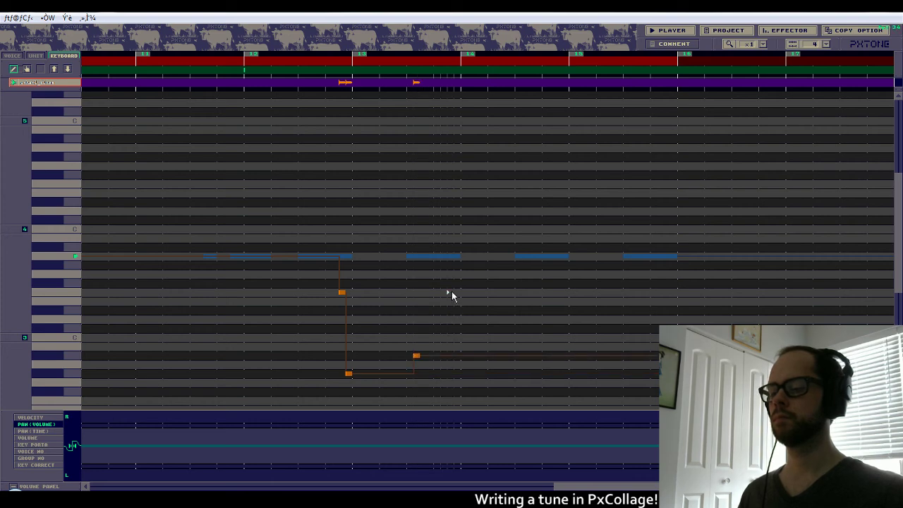
left_click(451, 292)
left_click(454, 374)
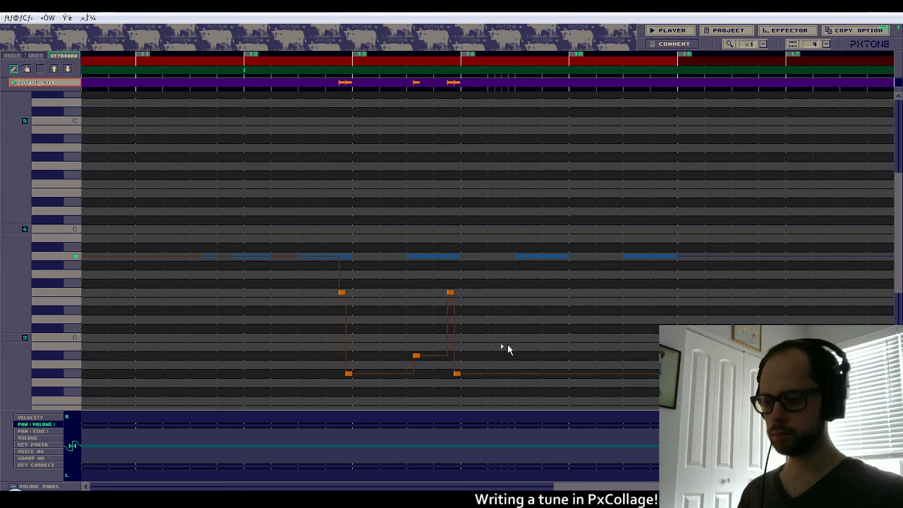
left_click(530, 292)
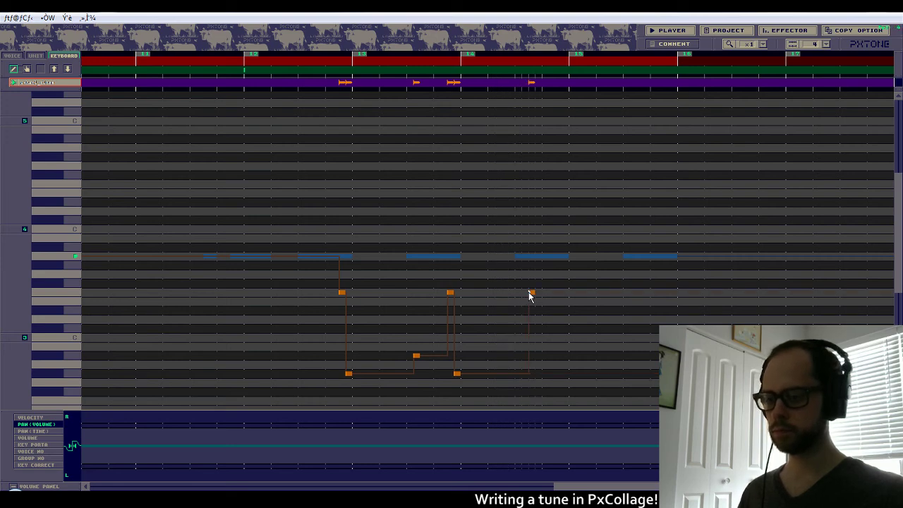
left_click(545, 347)
left_click_drag(564, 374, 593, 382)
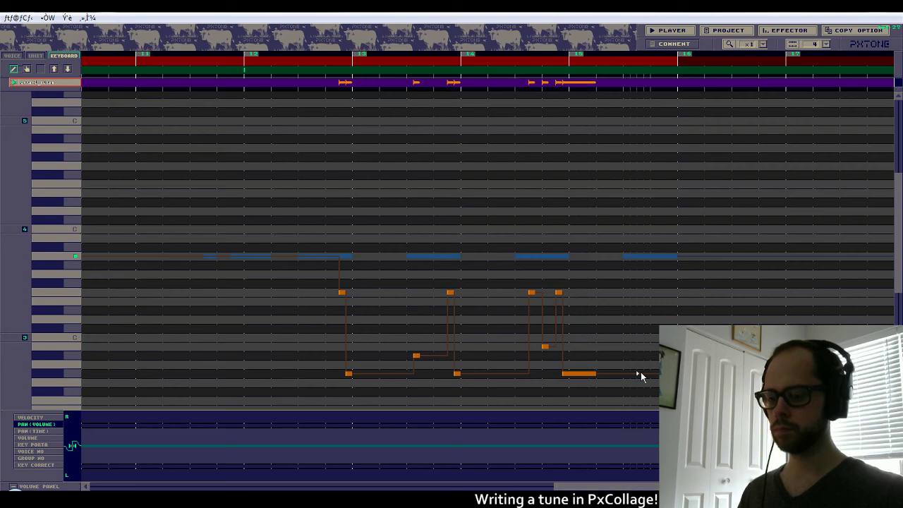
Fill the last beat of measure 15 with a sixteenth-note run descending through F3, E3 and C3.
left_click(652, 292)
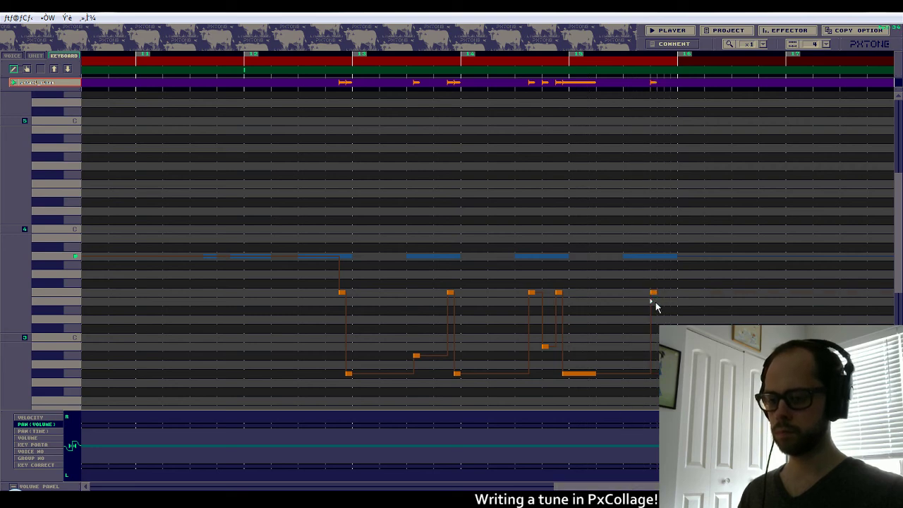
left_click(659, 302)
left_click(666, 338)
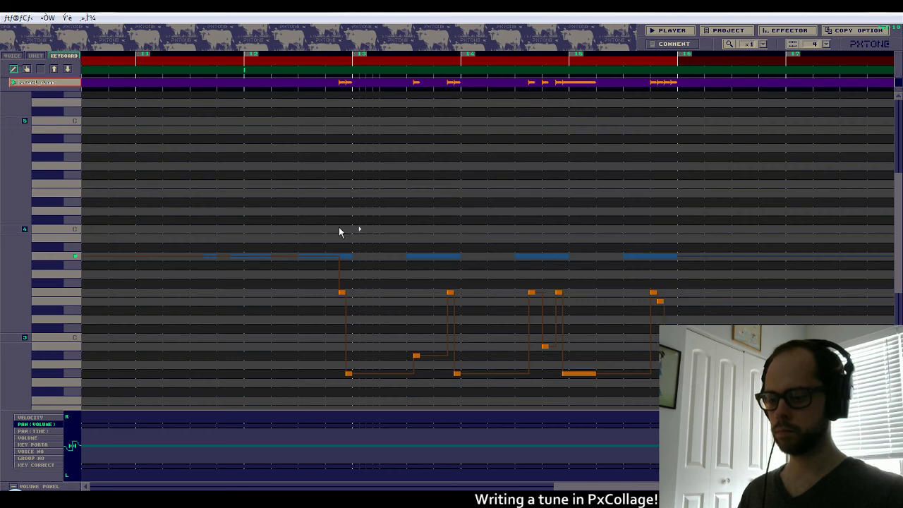
Look over the tune from its opening through measure 16 to examine where the fill part's hits fall.
scroll(318, 222, "left", 3)
scroll(318, 221, "right", 1)
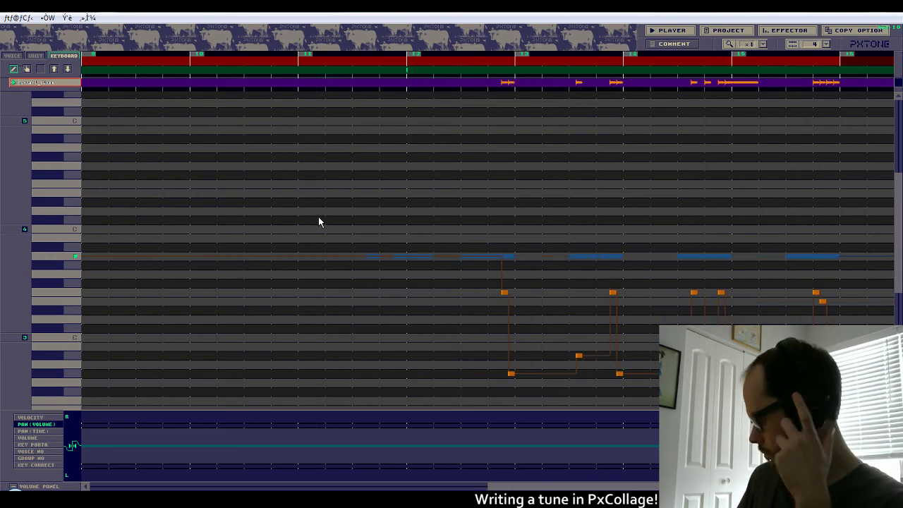
scroll(319, 222, "right", 1)
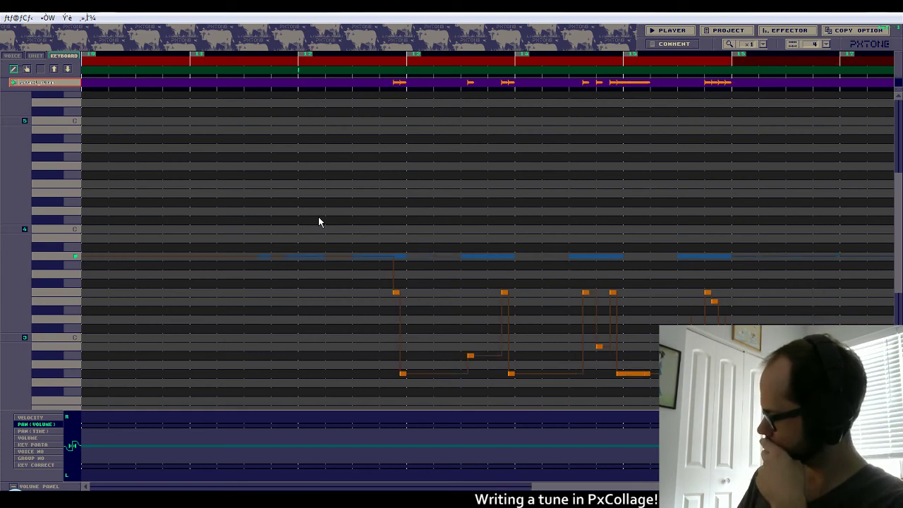
scroll(318, 221, "right", 1)
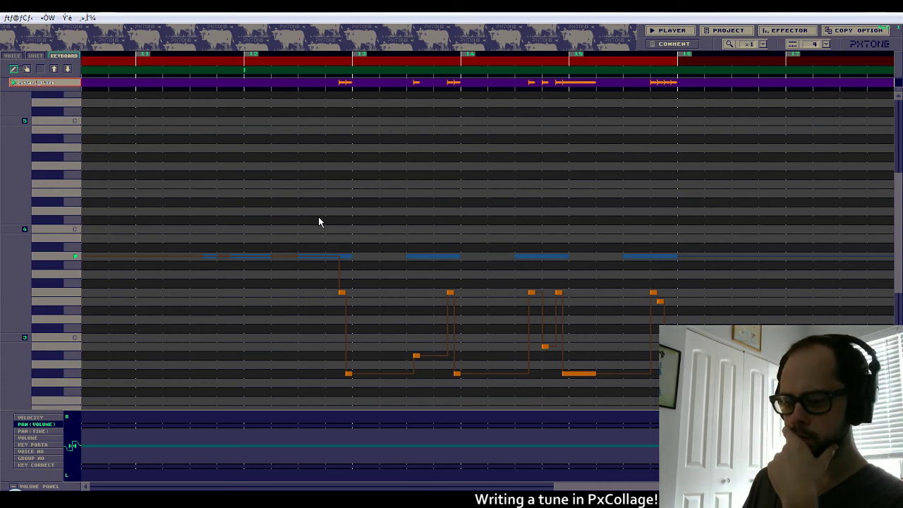
scroll(318, 221, "left", 10)
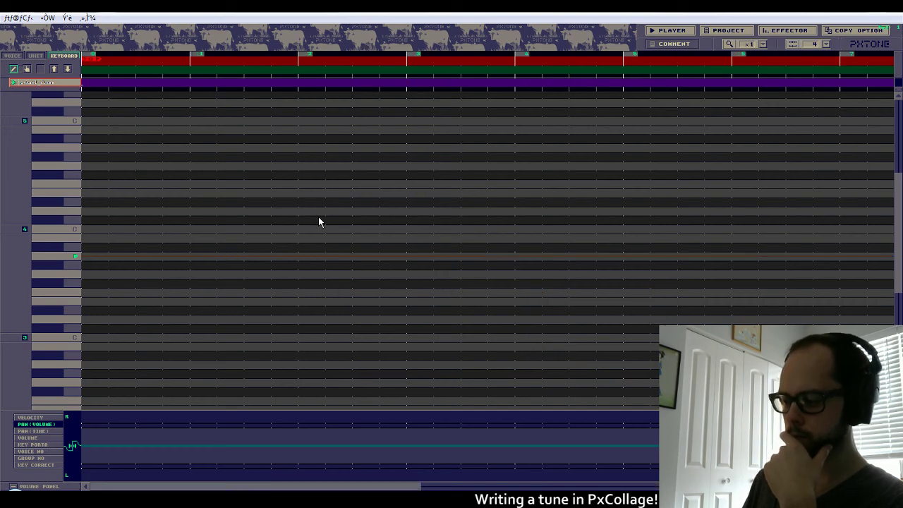
scroll(318, 221, "right", 2)
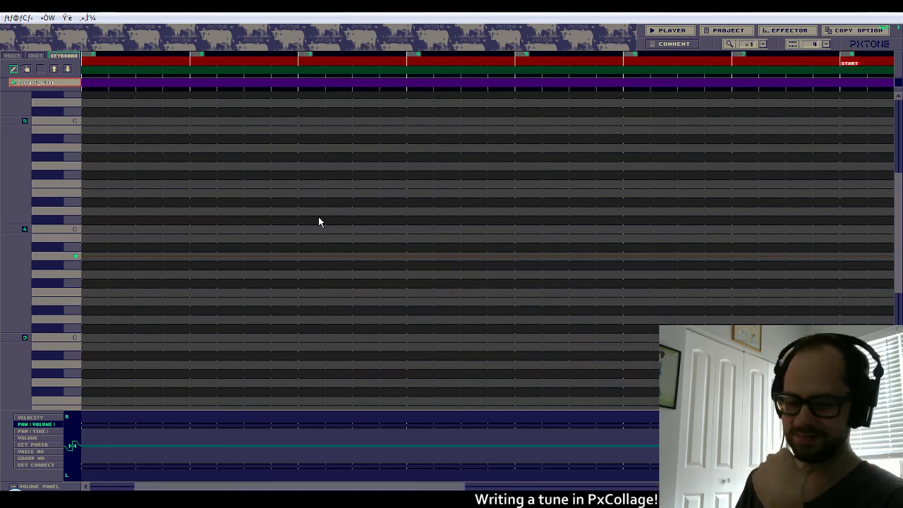
scroll(318, 222, "right", 1)
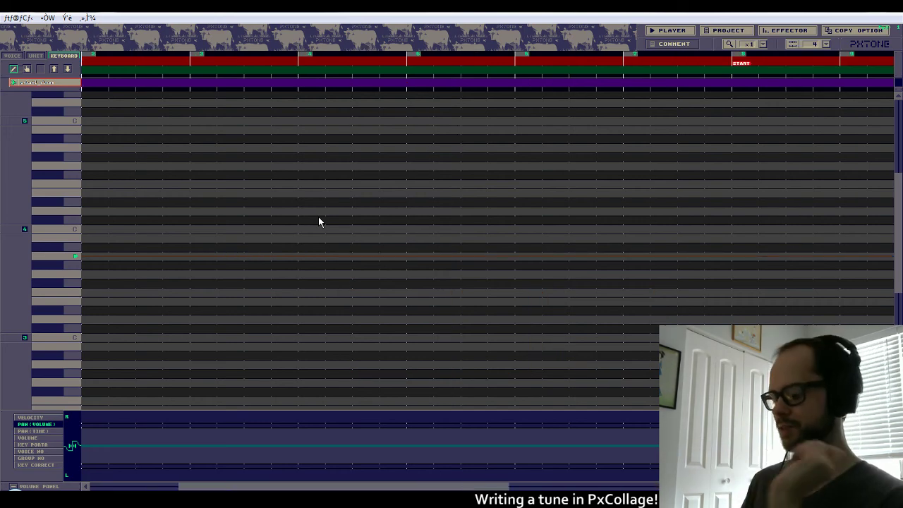
scroll(328, 201, "right", 7)
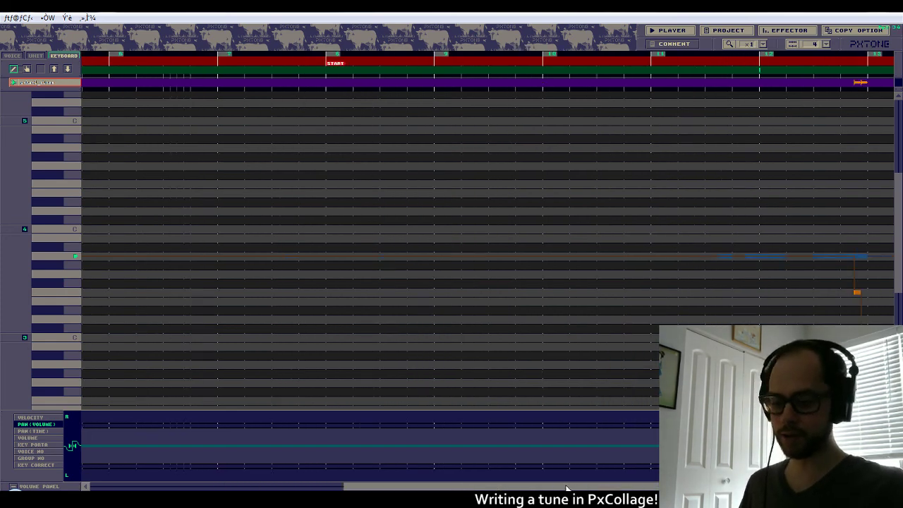
scroll(478, 235, "up", 2)
Select the five melodic units in the unit view, copy measures 0 through 3, and paste them at measure 16.
left_click(36, 55)
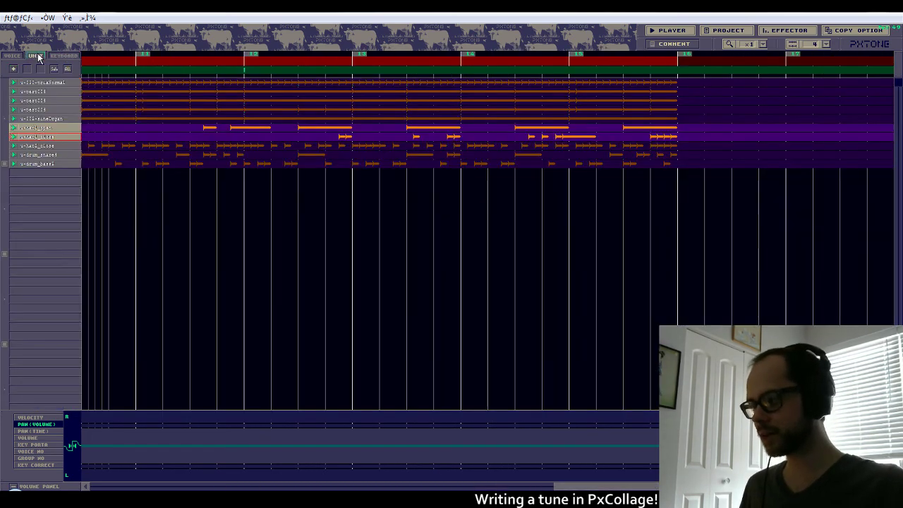
scroll(219, 201, "left", 1)
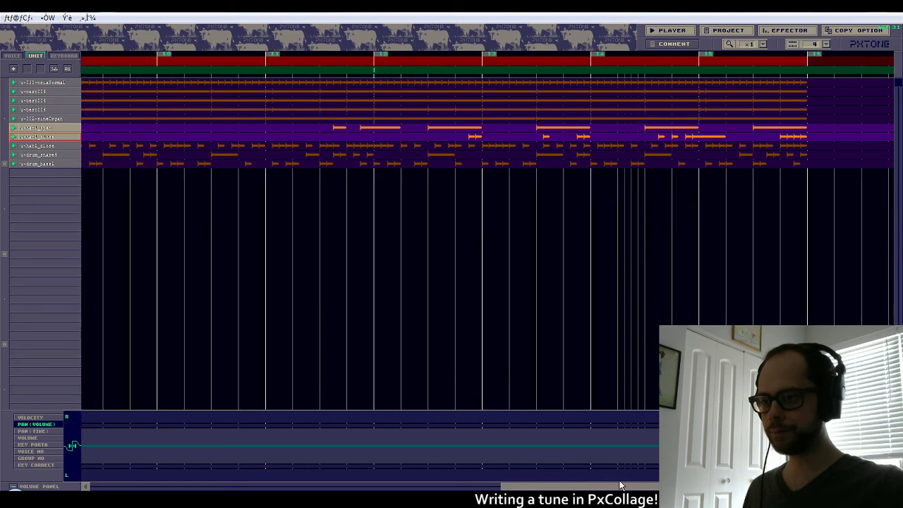
scroll(219, 202, "right", 1)
left_click(58, 82)
left_click(57, 119, "shift")
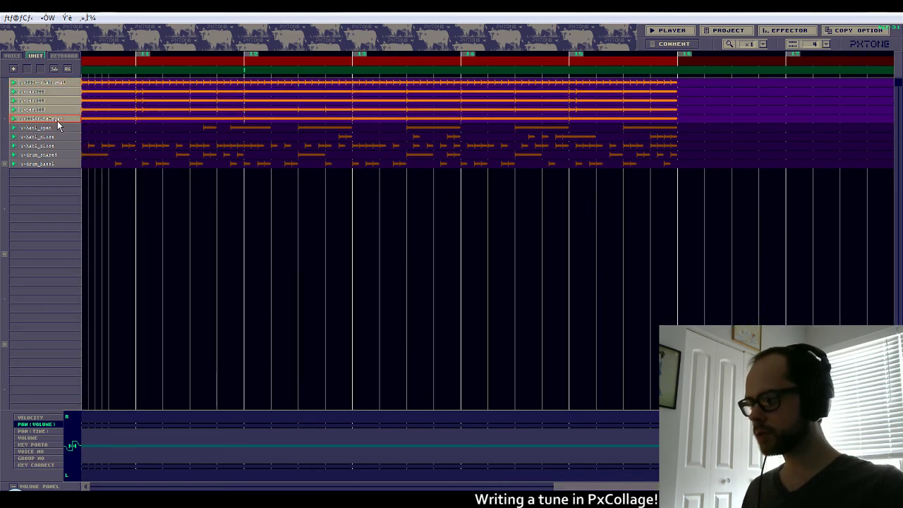
left_click_drag(641, 487, 153, 421)
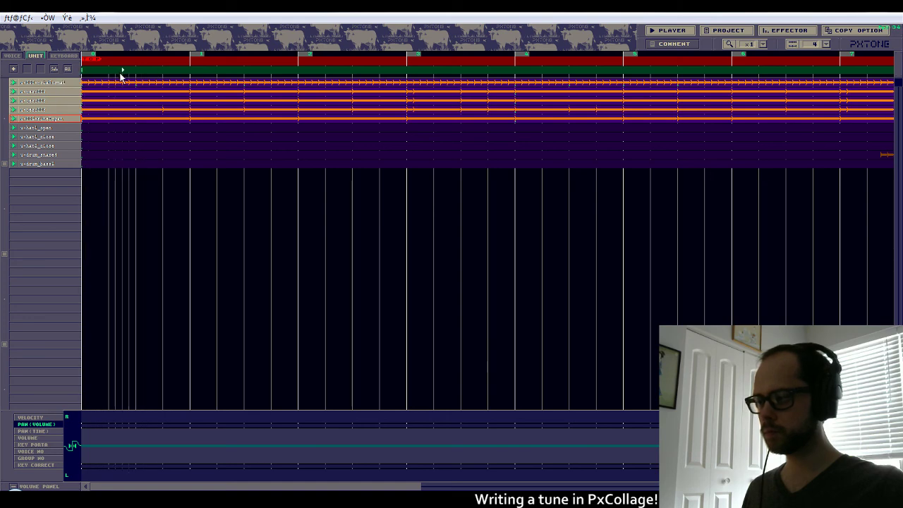
left_click_drag(83, 72, 509, 81)
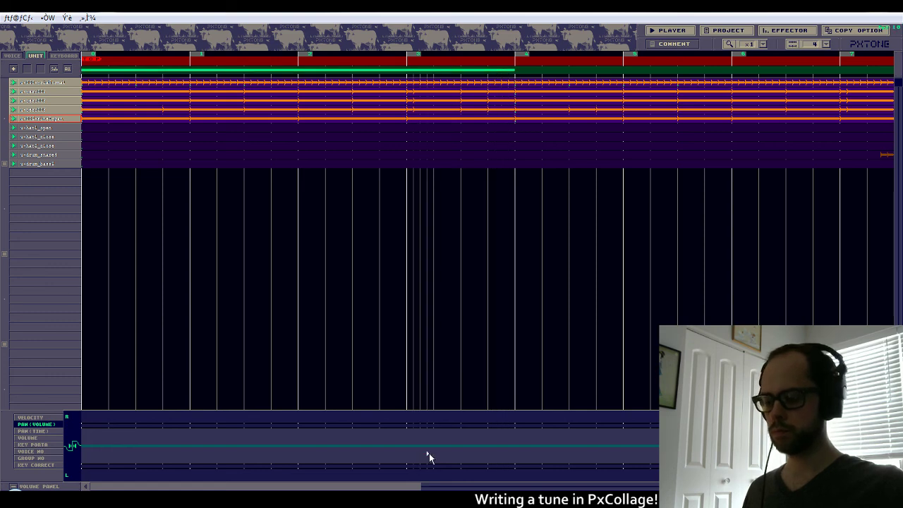
left_click_drag(416, 486, 657, 486)
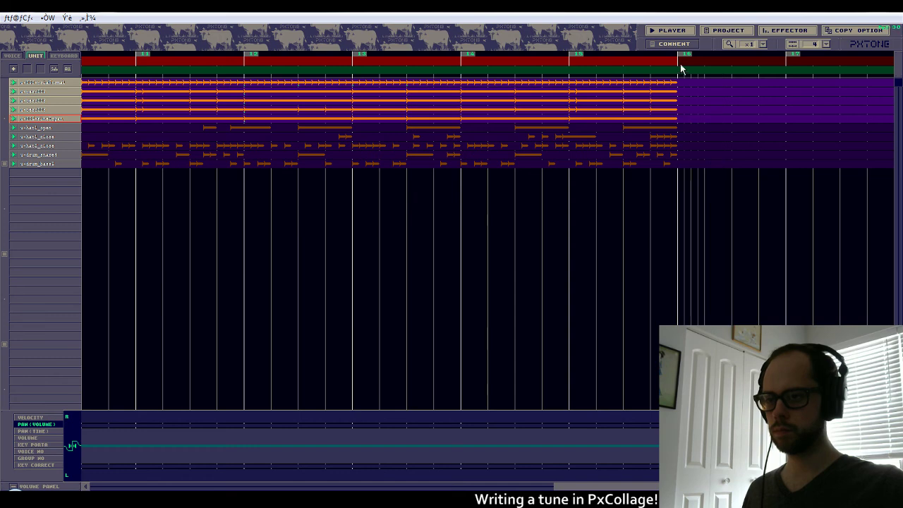
right_click(680, 68)
left_click(688, 90)
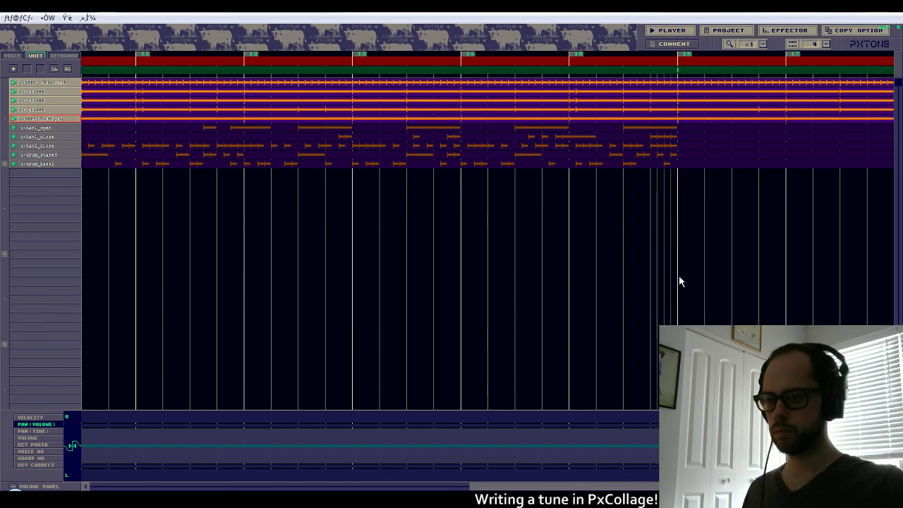
Select the five drum units, copy measures 12 through 15, and paste them at measure 16.
left_click_drag(50, 129, 51, 161)
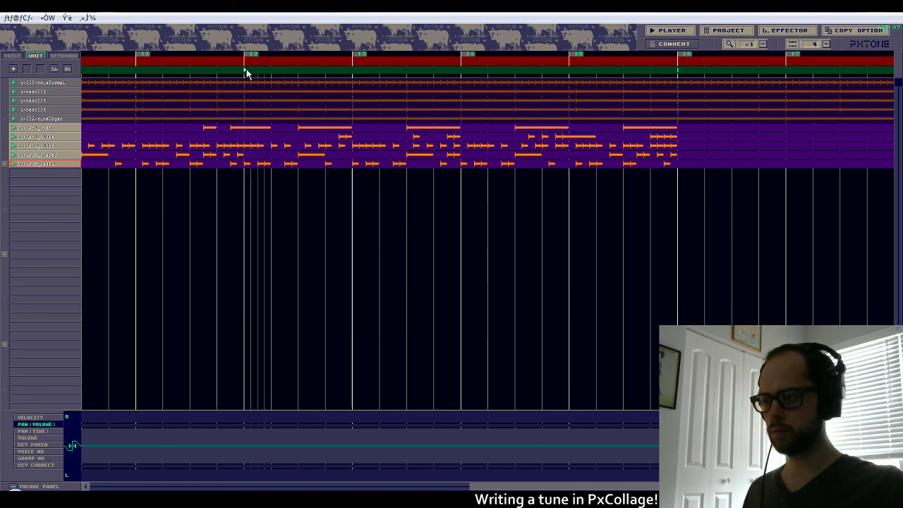
left_click_drag(246, 71, 660, 75)
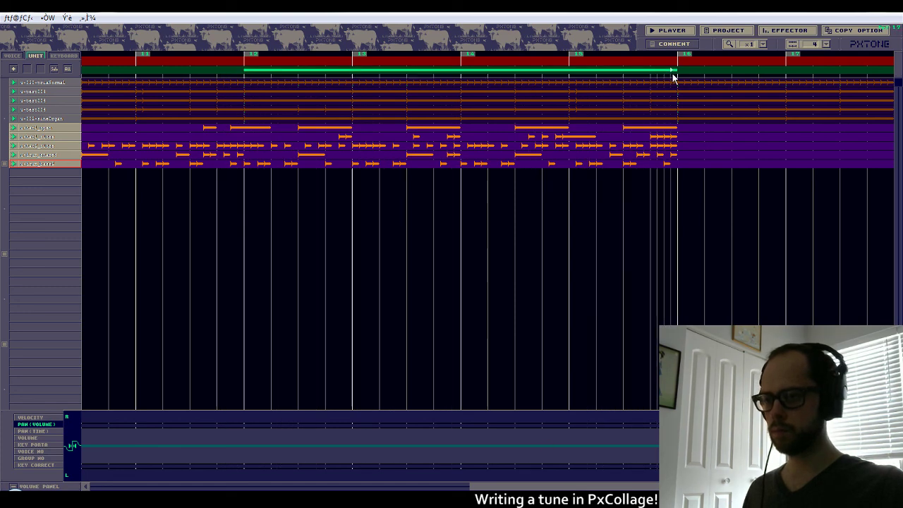
right_click(681, 72)
left_click(681, 74)
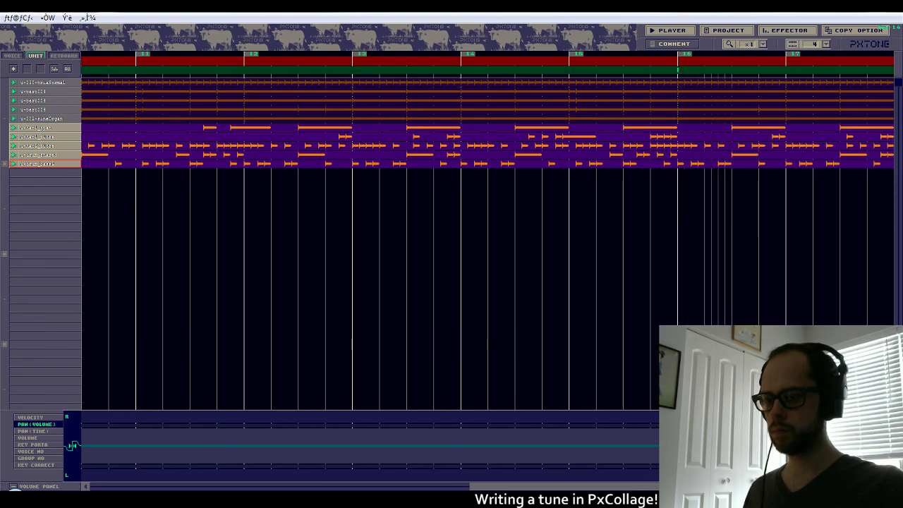
scroll(487, 282, "right", 5)
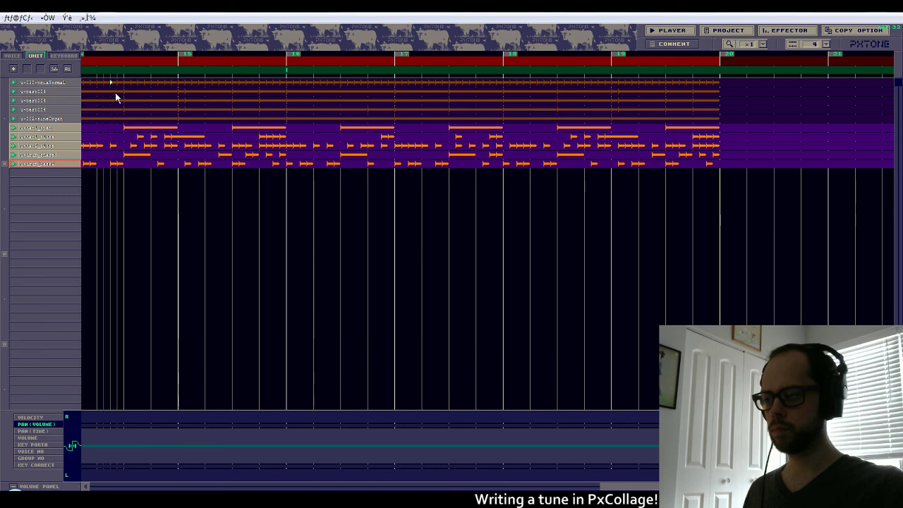
Play back the extended section in the keyboard view and move the playback start to measure 16.
left_click(69, 55)
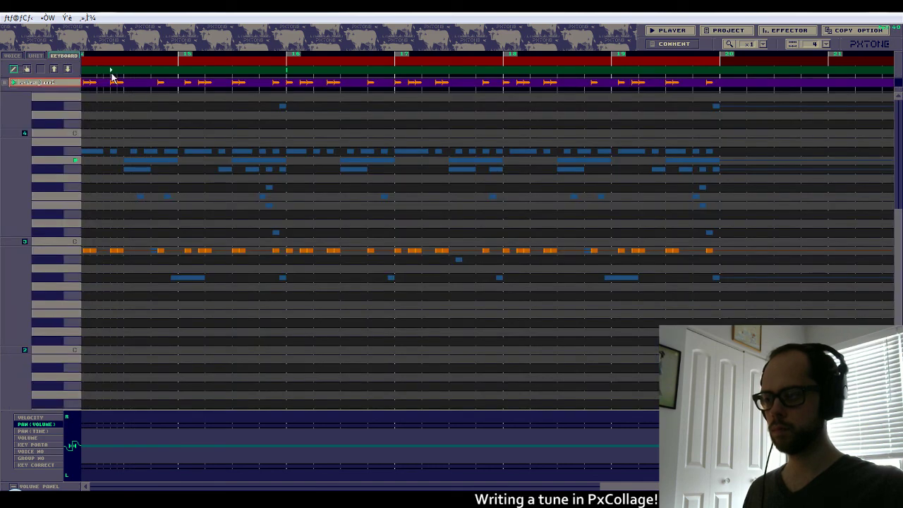
scroll(330, 192, "up", 4)
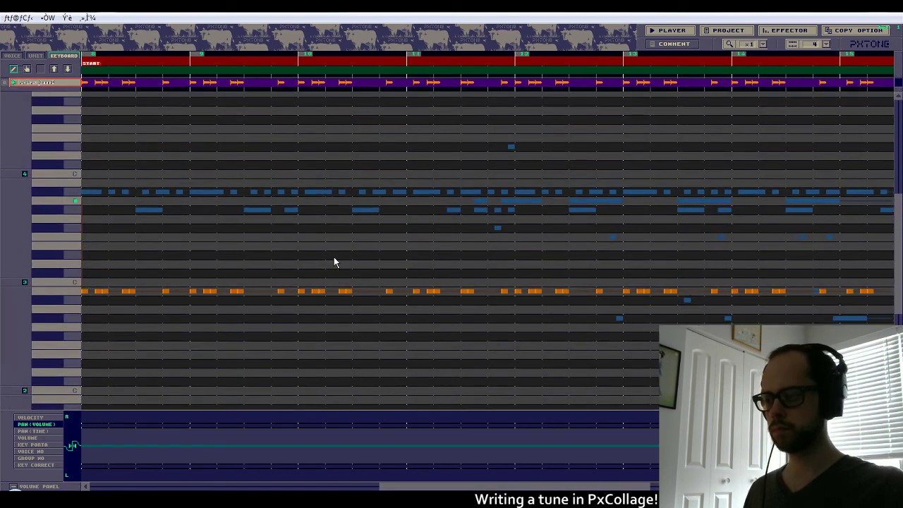
scroll(335, 257, "down", 4)
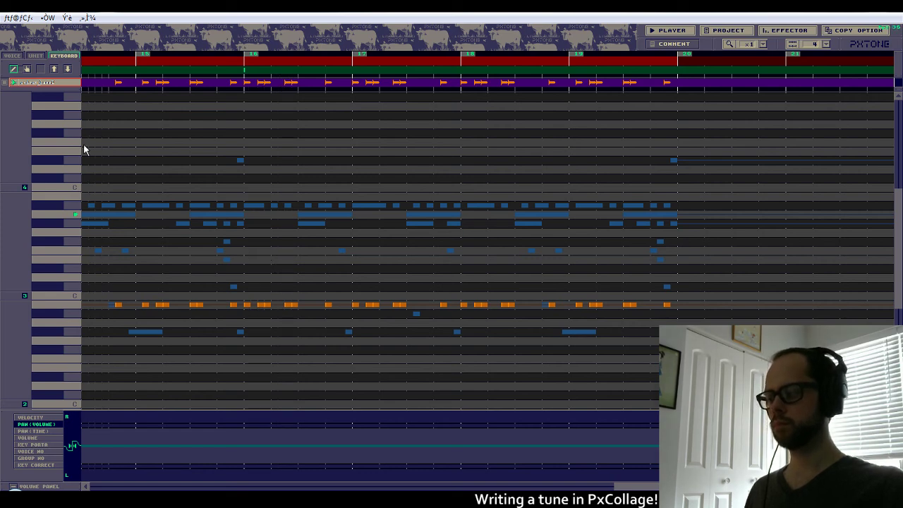
left_click(53, 70)
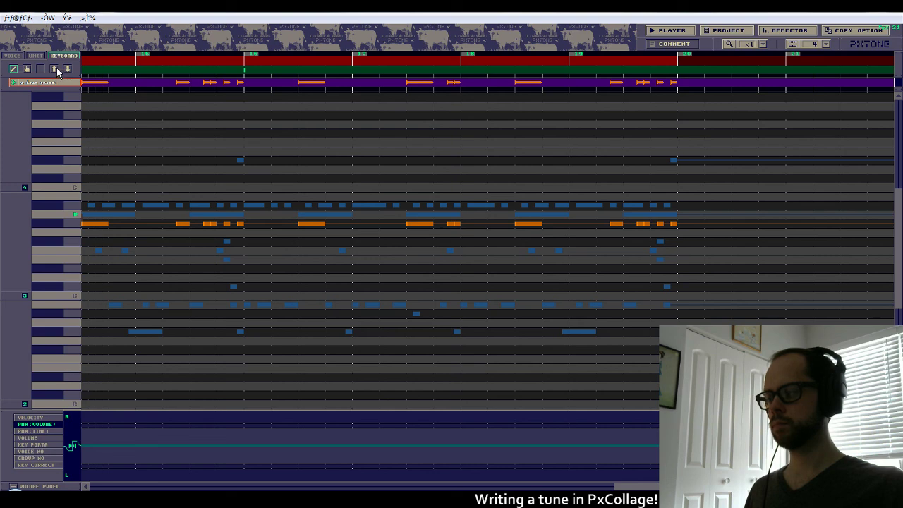
key("space")
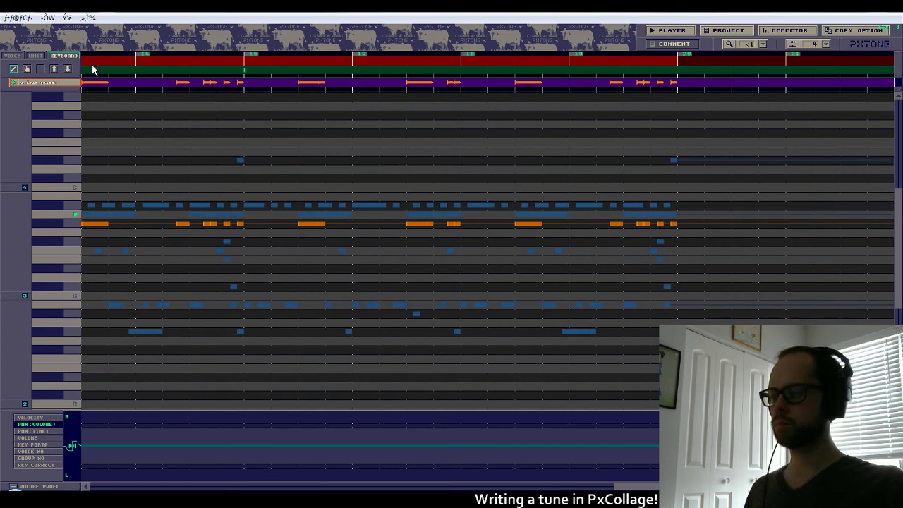
left_click(142, 64)
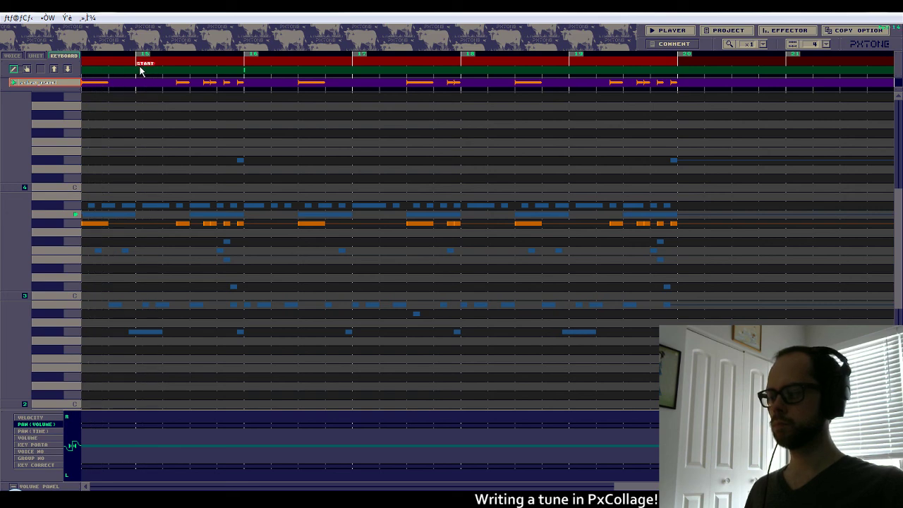
left_click(248, 65)
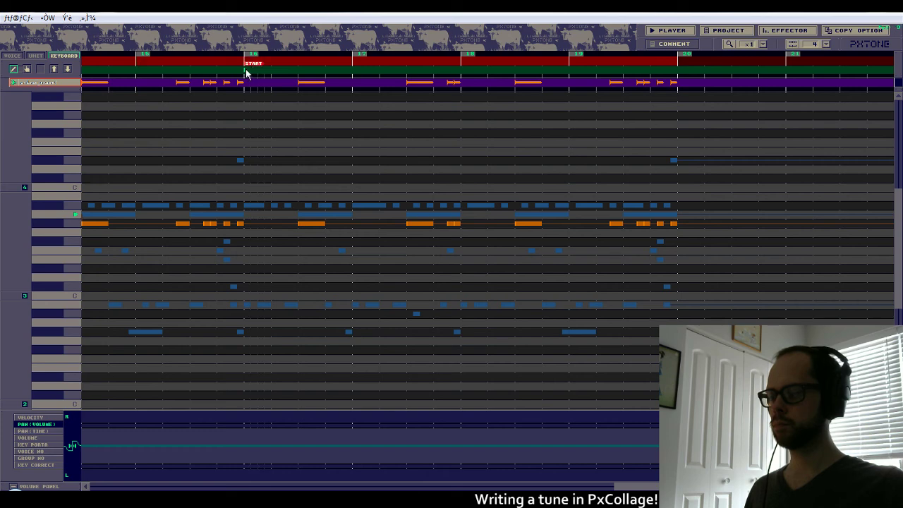
Switch to the main closed hi-hat unit and erase its hits in the first two beats of measure 16.
left_click(54, 68)
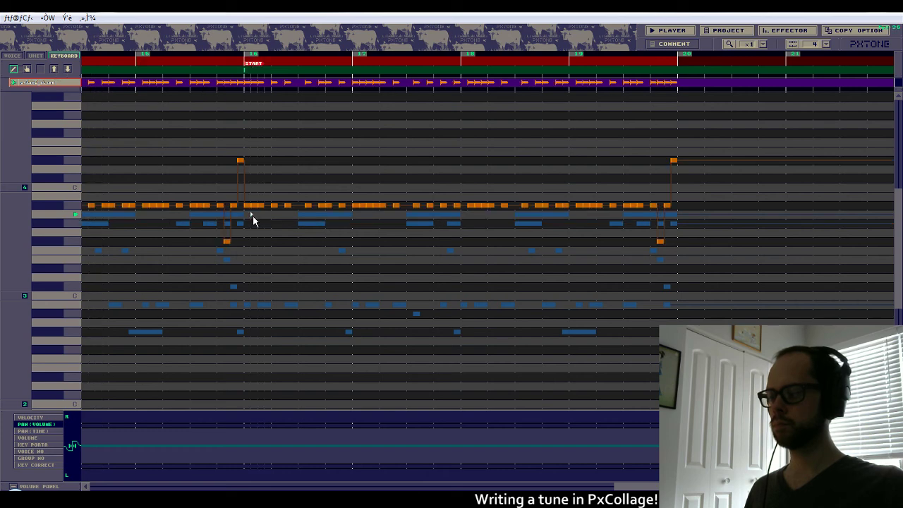
left_click_drag(247, 210, 292, 209)
Switch to the organ unit and replace its full-measure F#2 note in measure 16 with one filling only the last two beats.
left_click(67, 68)
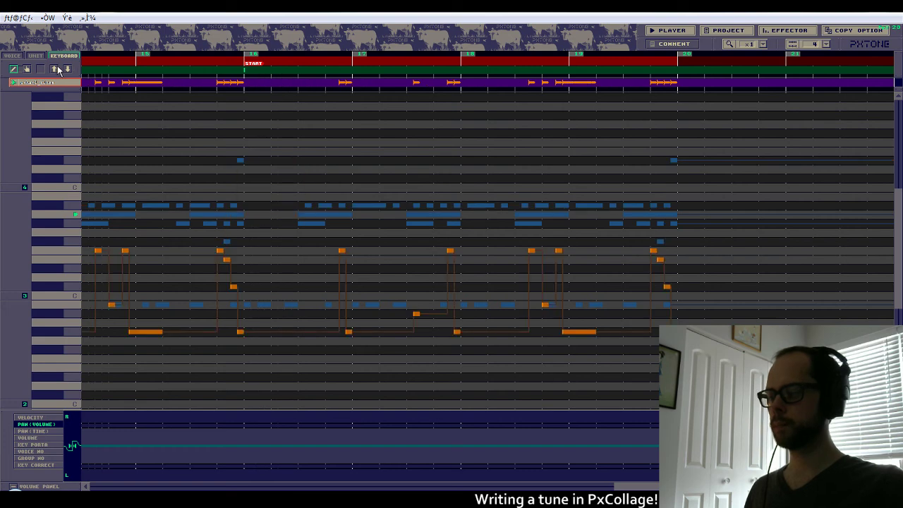
left_click(55, 69)
left_click(56, 69)
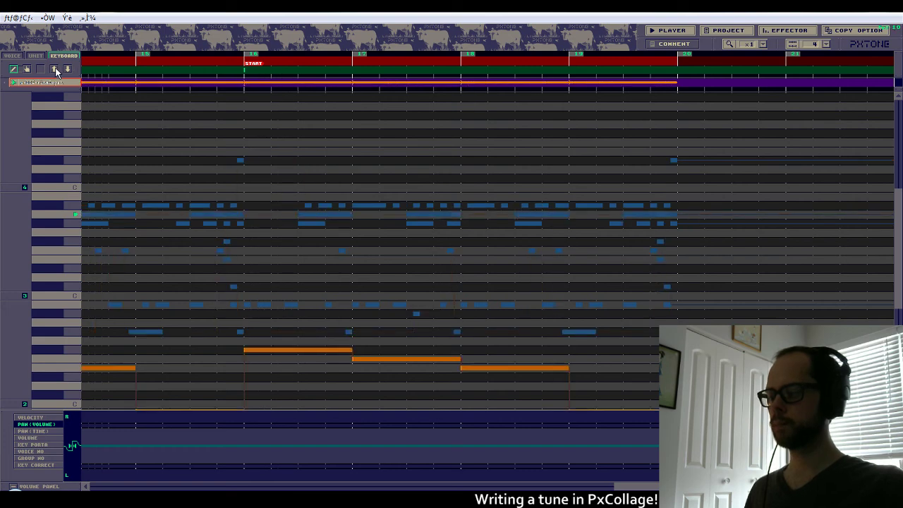
left_click(56, 69)
left_click(56, 69)
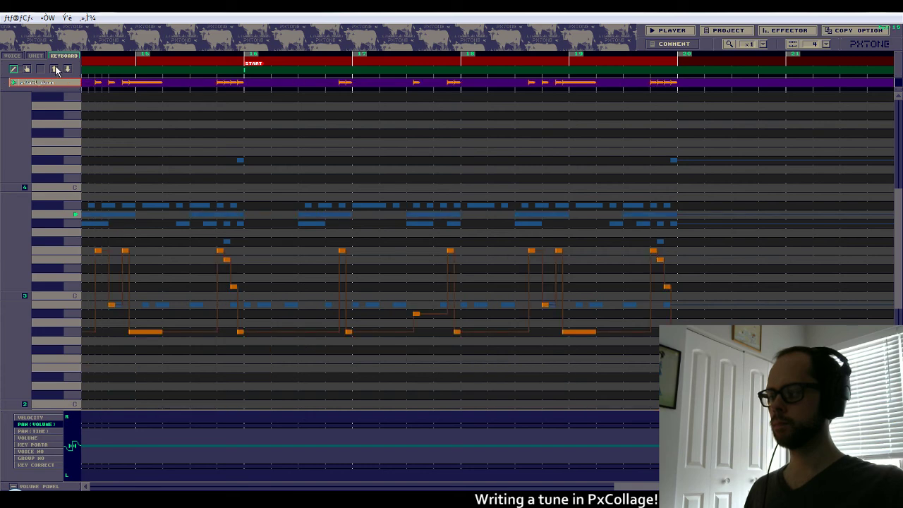
left_click(56, 69)
left_click(55, 69)
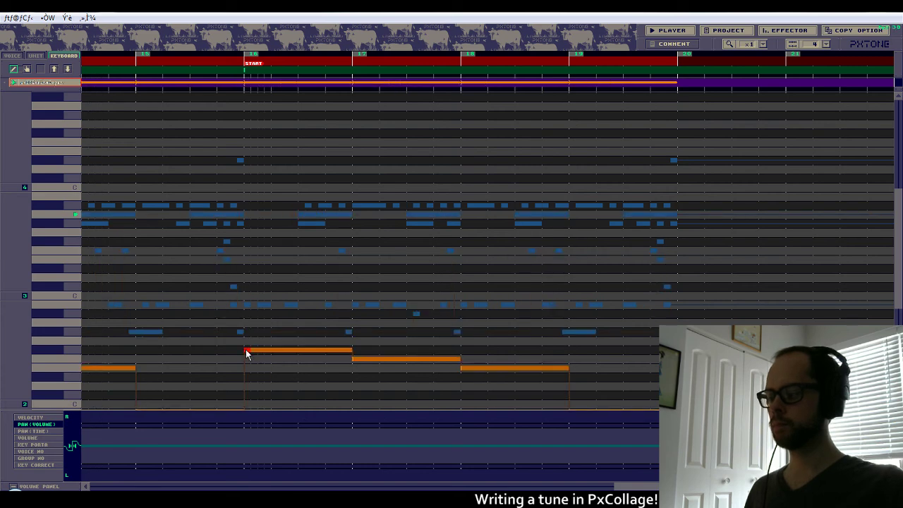
left_click_drag(245, 349, 297, 357)
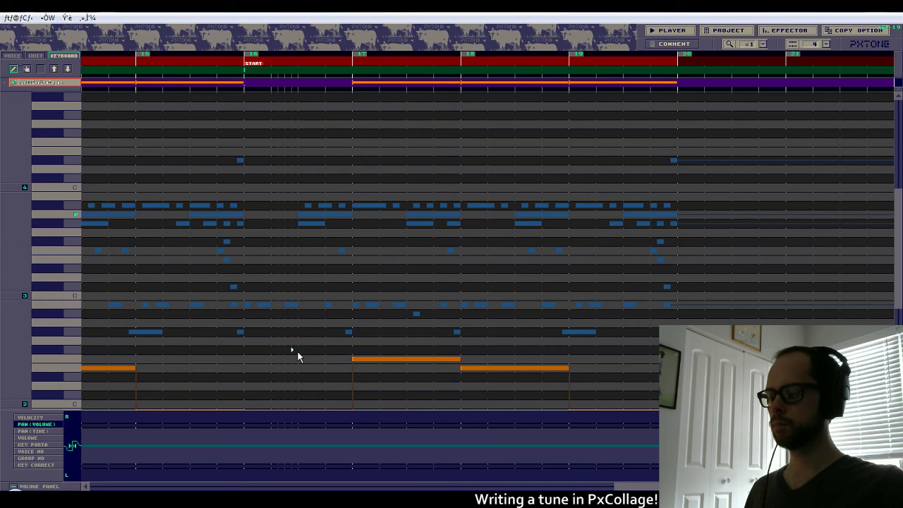
scroll(297, 353, "down", 3)
left_click_drag(301, 284, 346, 288)
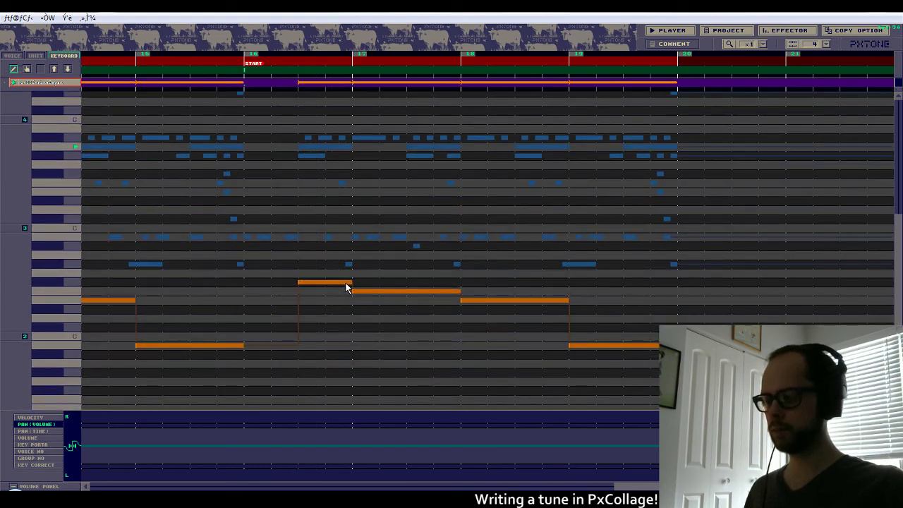
Set the playback start to measure 15 to check the thinned-out opening of measure 16.
scroll(211, 187, "up", 7)
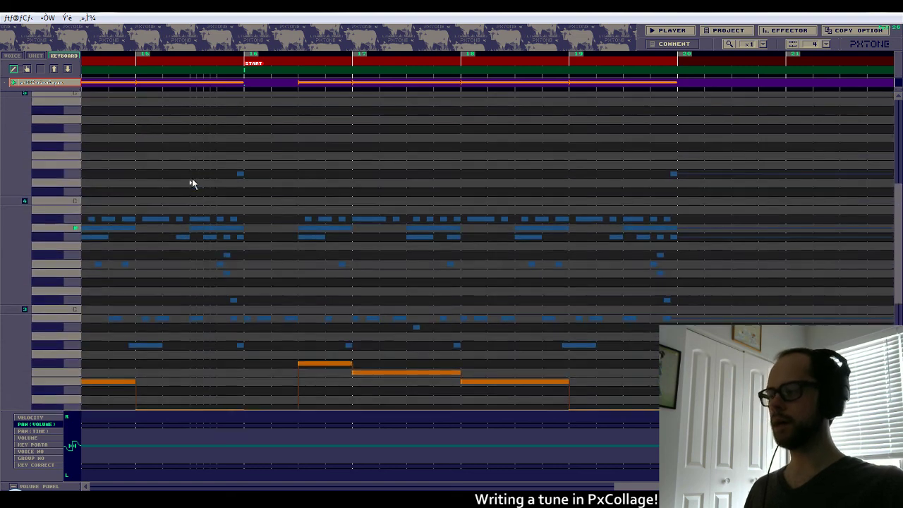
left_click(141, 64)
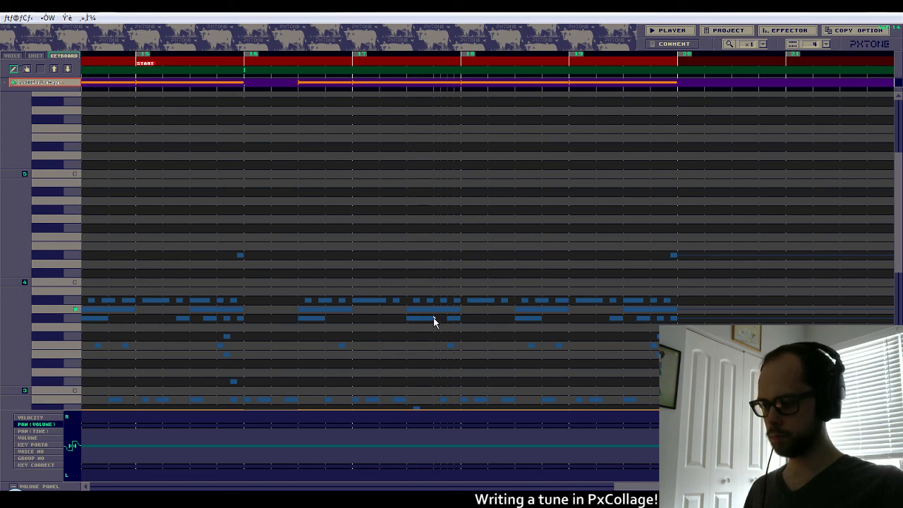
scroll(336, 339, "down", 3)
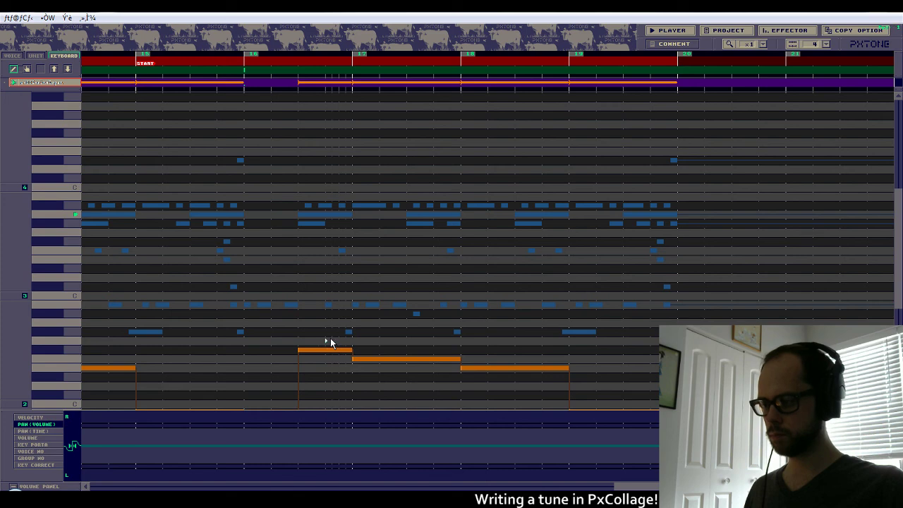
Switch to the bass drum unit and erase its hits opening measure 16, keeping the one ending beat two, plus the last hit of measure 15.
left_click(40, 56)
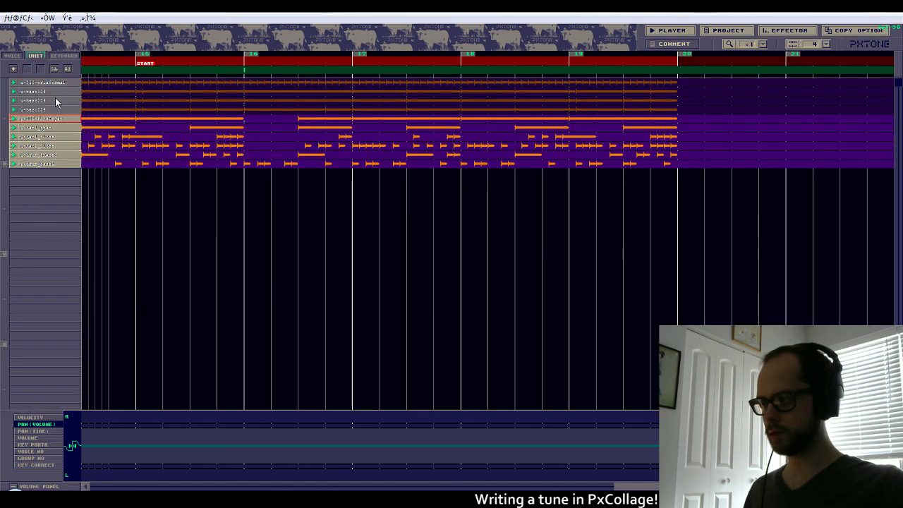
left_click(49, 164)
left_click(63, 56)
scroll(268, 250, "up", 5)
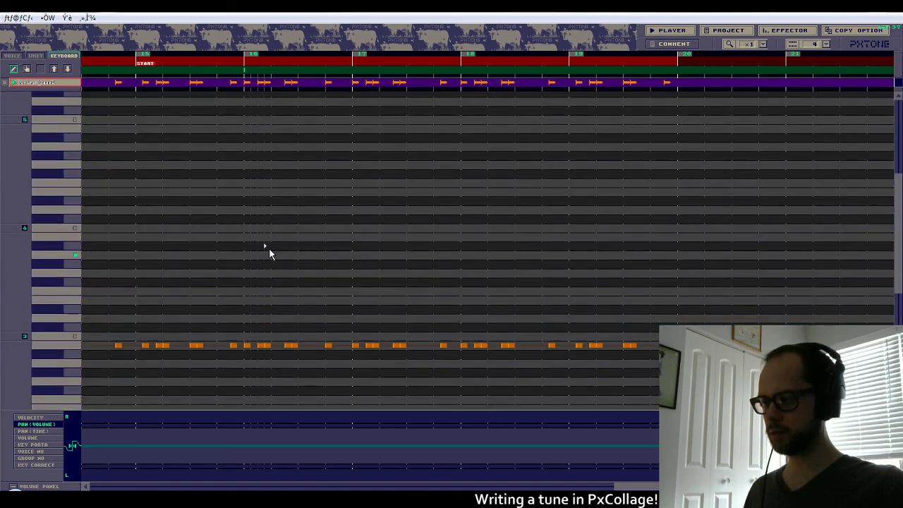
scroll(268, 268, "down", 2)
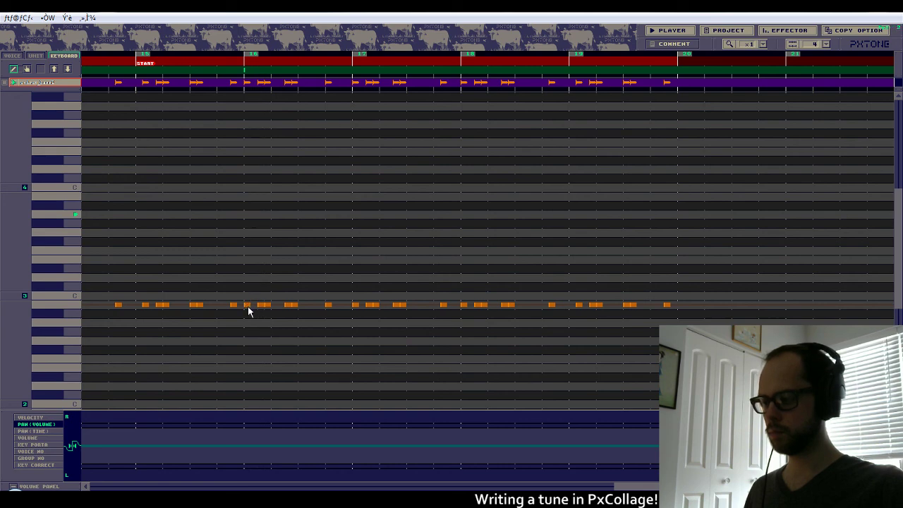
left_click_drag(248, 309, 296, 309)
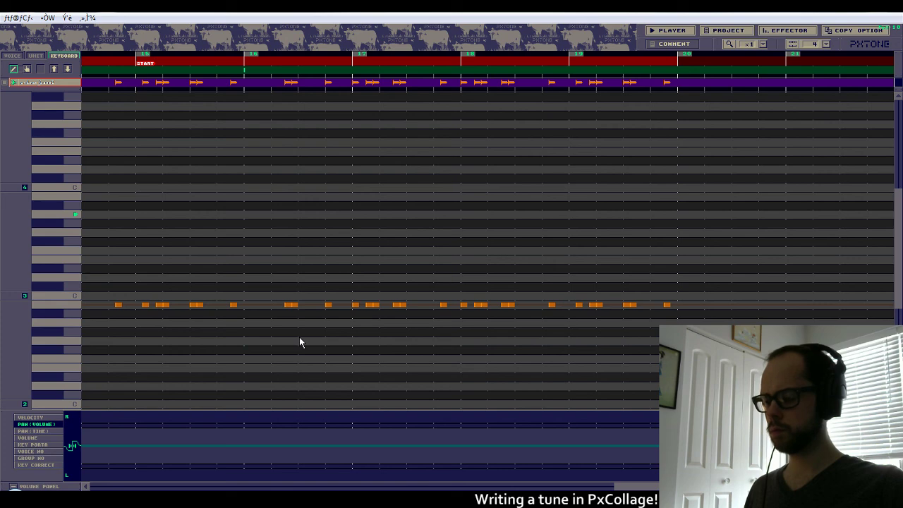
right_click(288, 304)
right_click(235, 308)
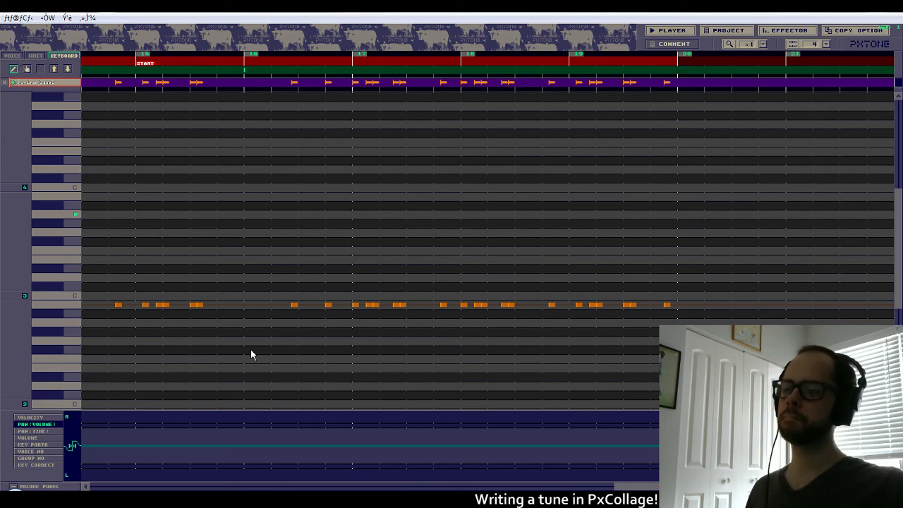
Copy measures 12 to 15 of all ten units and paste them at measure 20.
key("Home")
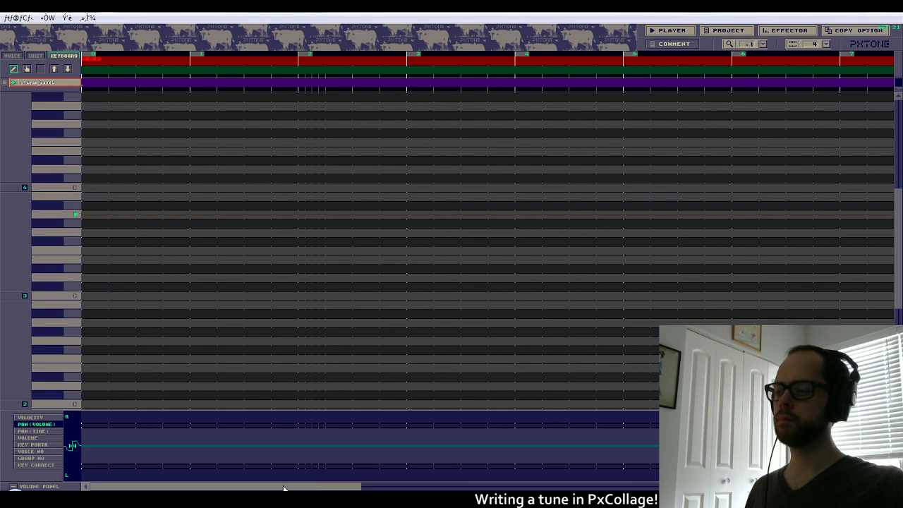
left_click(36, 54)
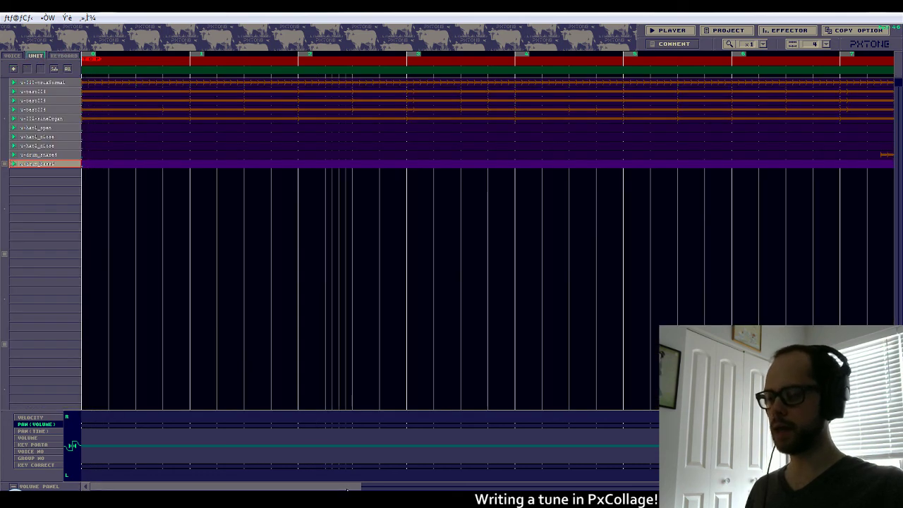
left_click_drag(310, 488, 808, 488)
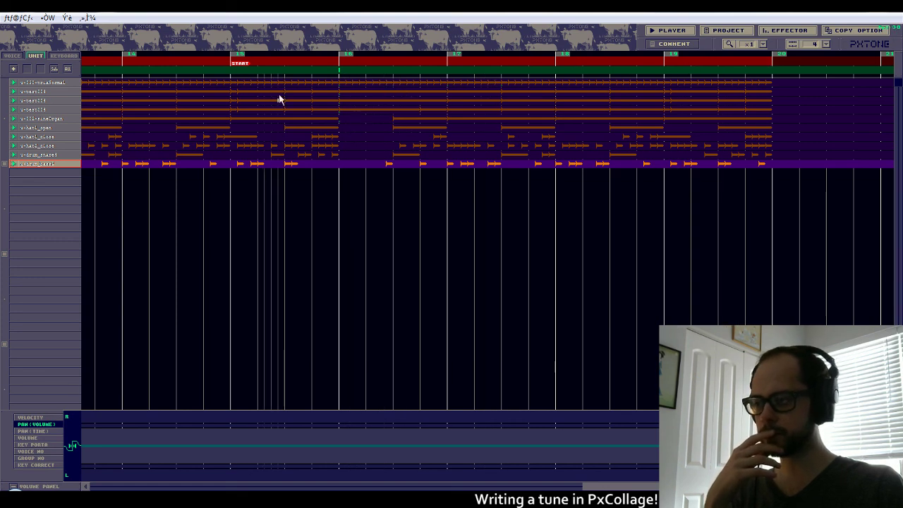
left_click_drag(589, 488, 494, 485)
left_click(58, 84)
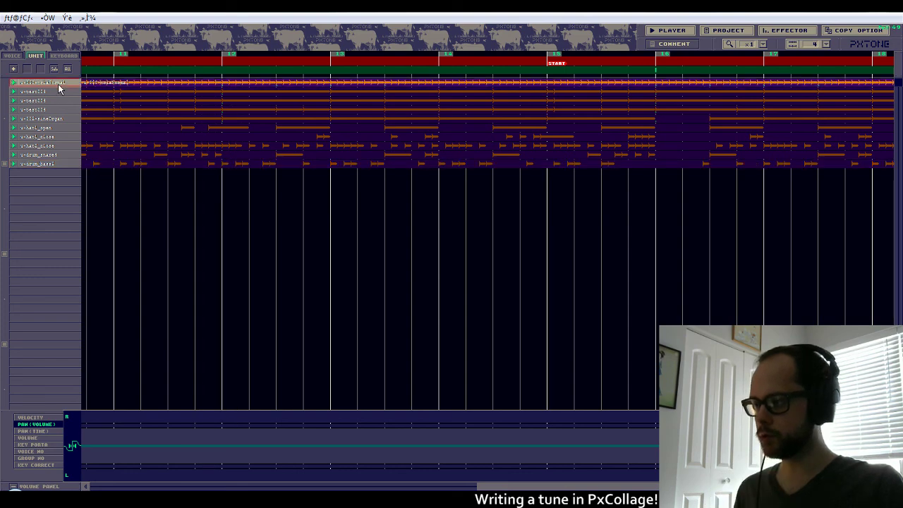
left_click(60, 165, "shift")
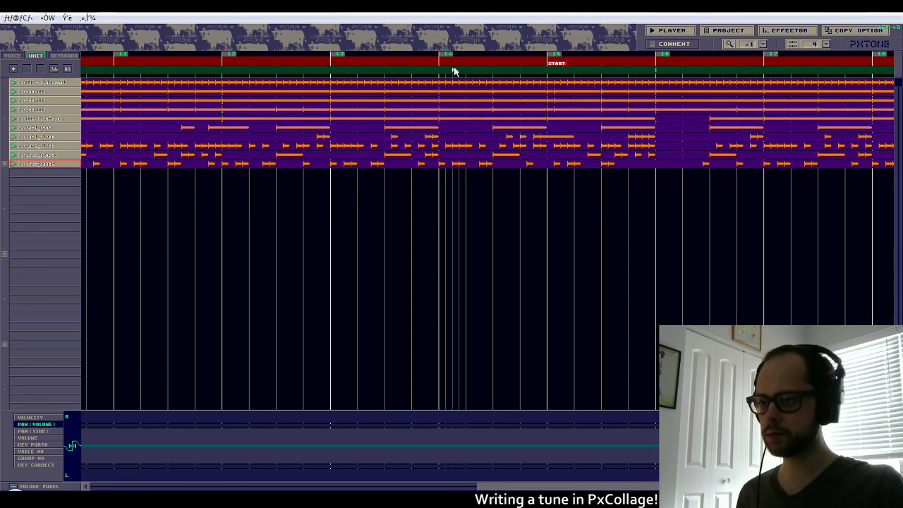
left_click_drag(223, 73, 645, 73)
left_click_drag(531, 488, 679, 487)
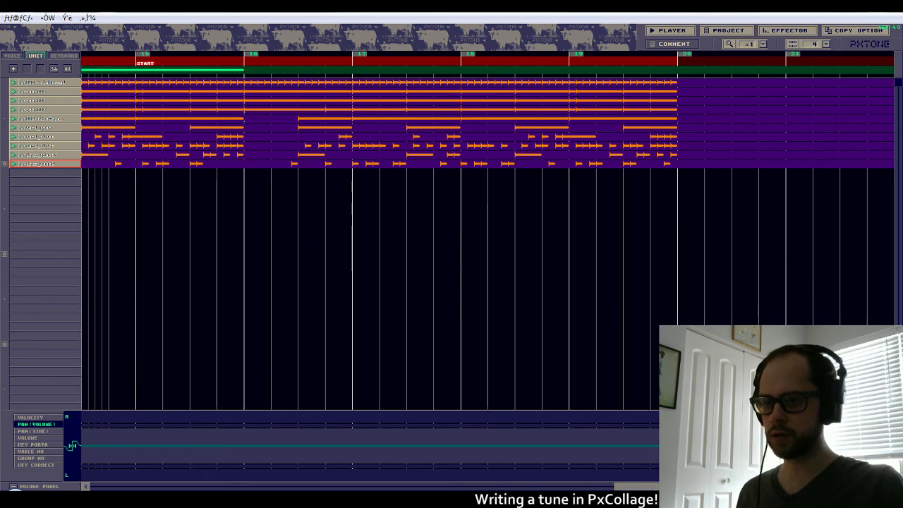
left_click(680, 73)
key("ctrl+v")
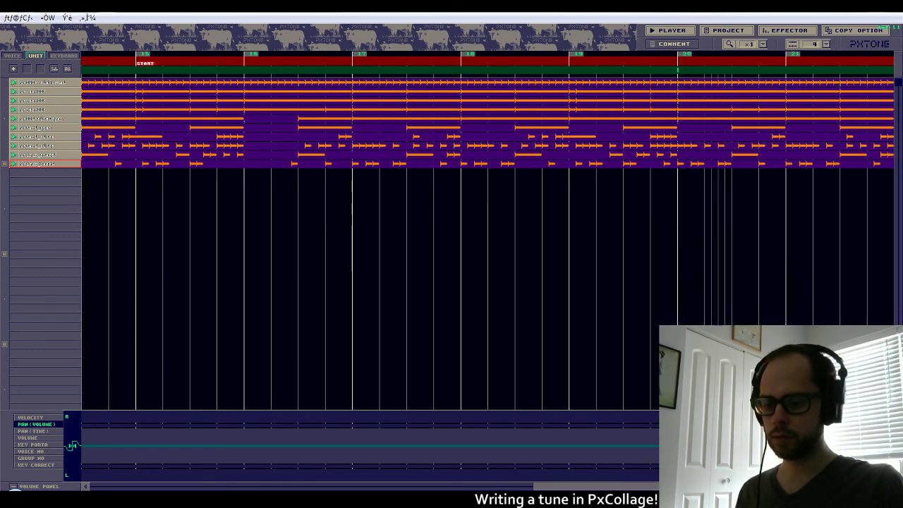
scroll(452, 283, "right", 5)
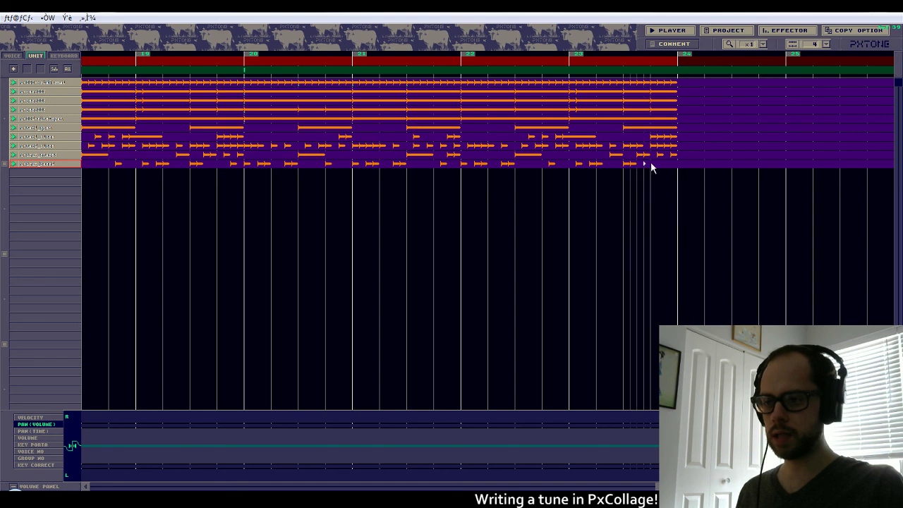
Switch to the bass drum unit and add a descending run of short hits from B2 across the last beat of measure 23.
left_click(56, 162)
left_click(63, 55)
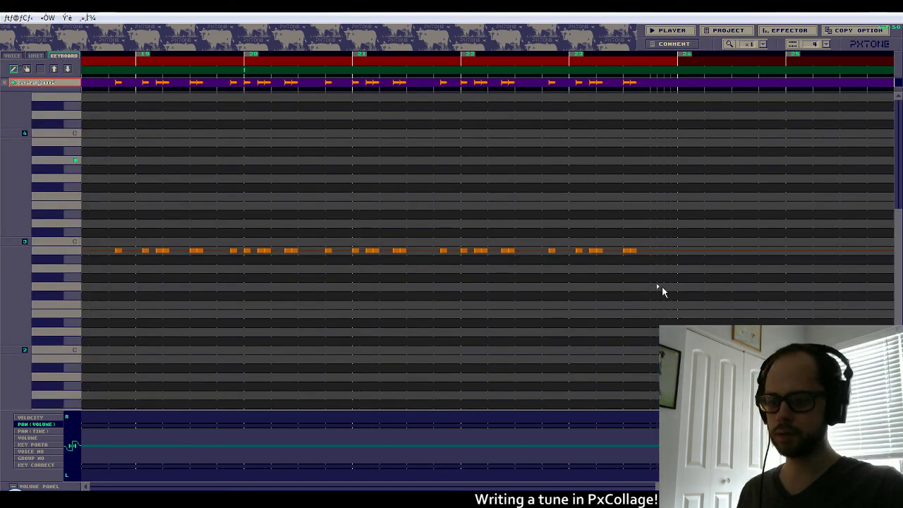
scroll(662, 286, "up", 3)
left_click(653, 331)
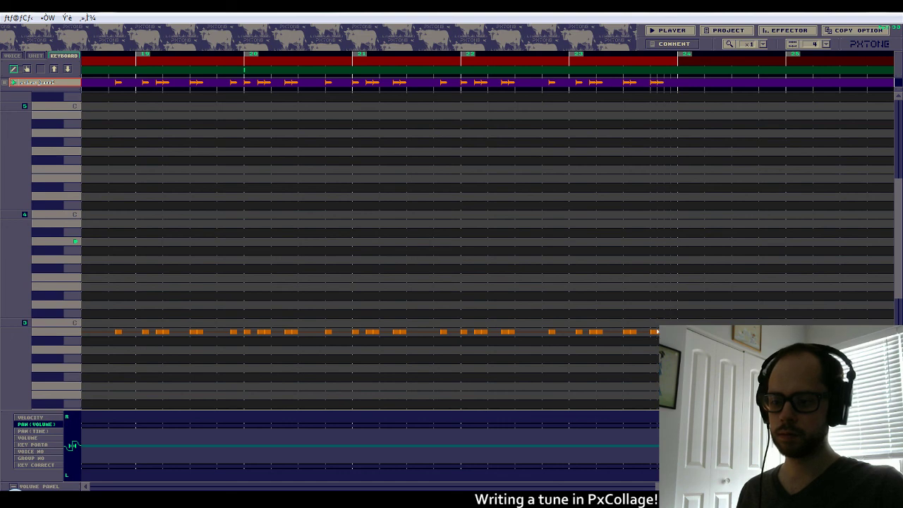
left_click(667, 332)
left_click(673, 331)
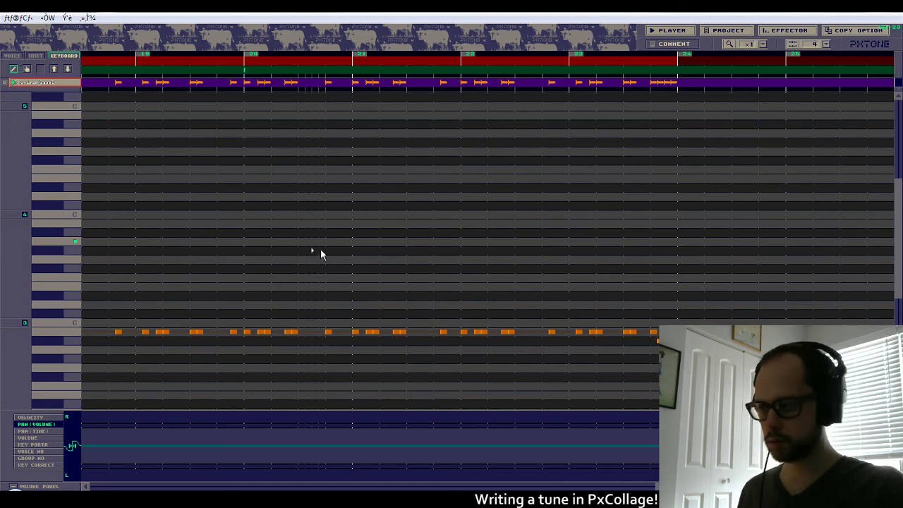
Switch to the snare unit and set the playback start to measure 22, undoing the stray note edit.
left_click(53, 69)
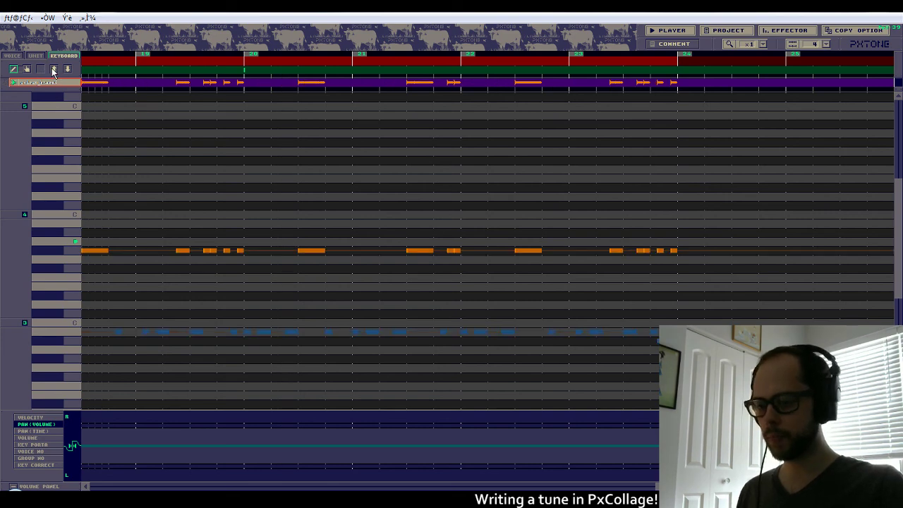
left_click(469, 69)
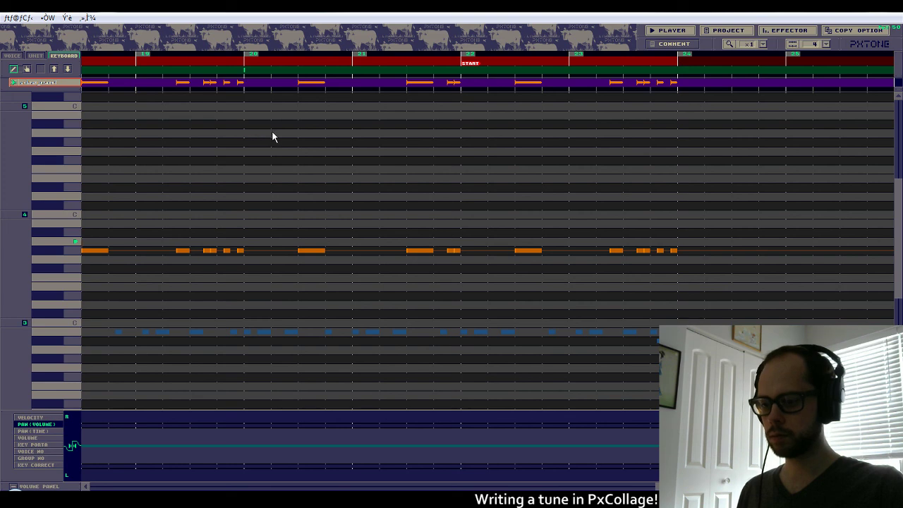
left_click(572, 332)
key("ctrl+z")
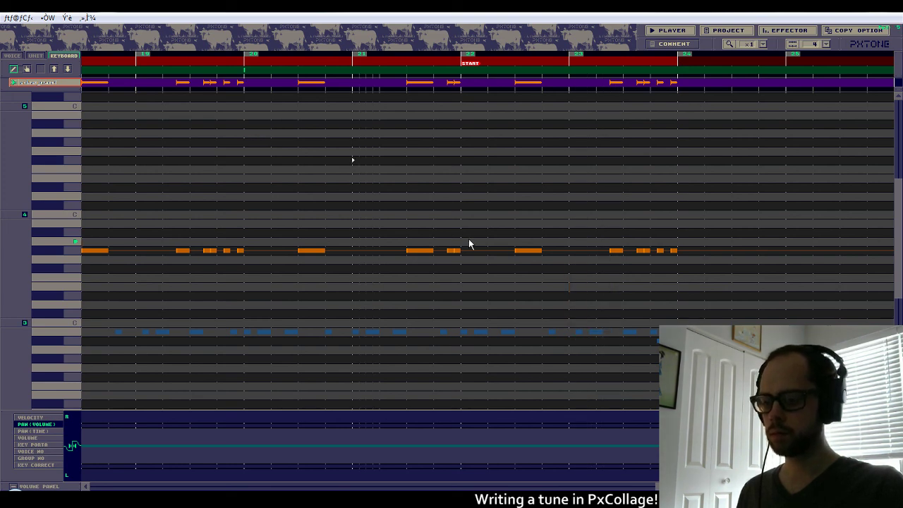
In the bass drum unit, shift measure 23's opening hit and beat-three pair earlier, and lead into the final run with C#3 and C3 hits.
left_click(63, 70)
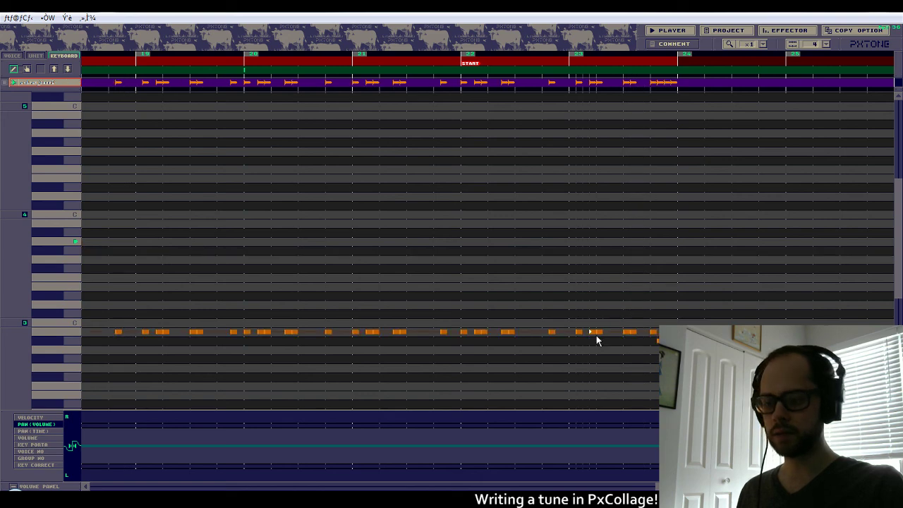
left_click(573, 334)
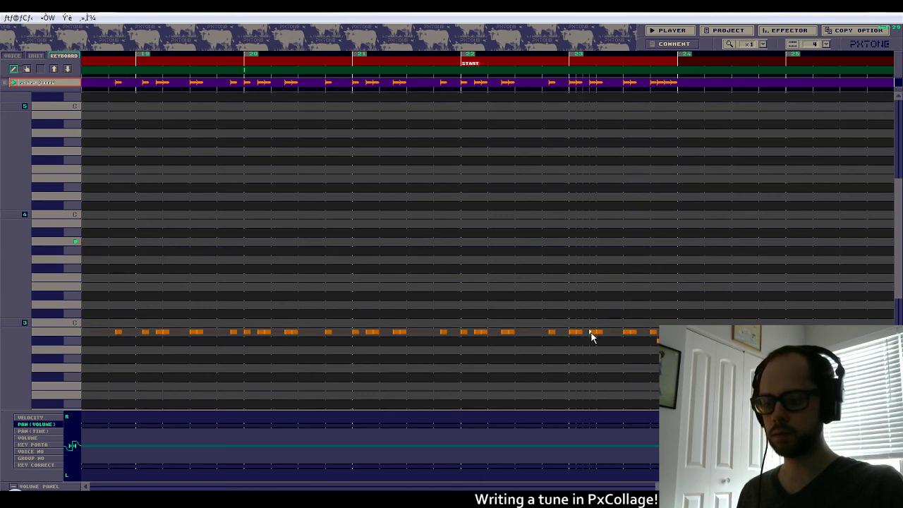
right_click(582, 332)
left_click_drag(585, 337, 632, 338)
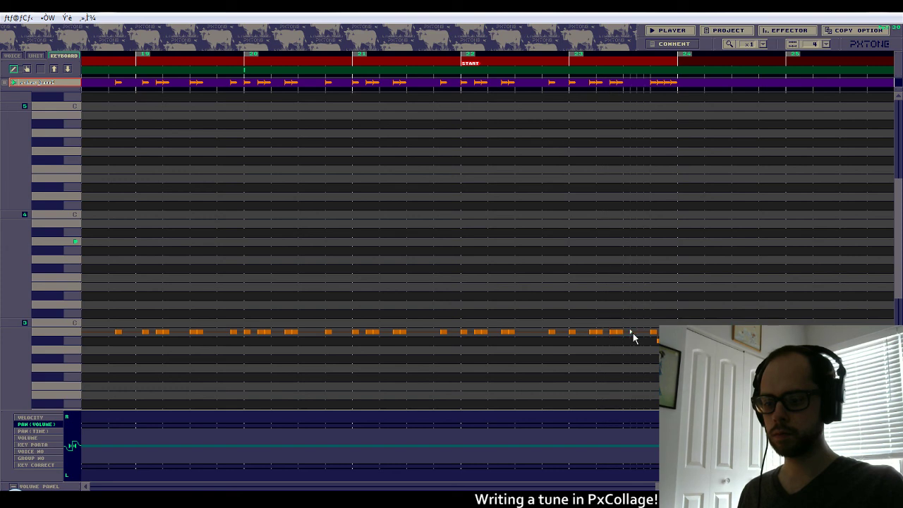
left_click(642, 333)
left_click_drag(642, 312, 657, 357)
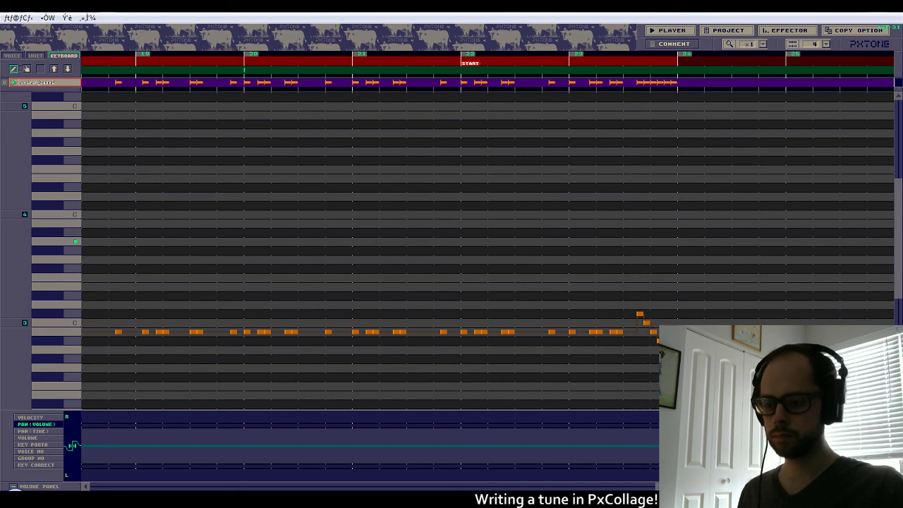
Switch to the snare unit and replace its hit late in beat two of measure 23 with two short hits in the first two beats.
key("Home")
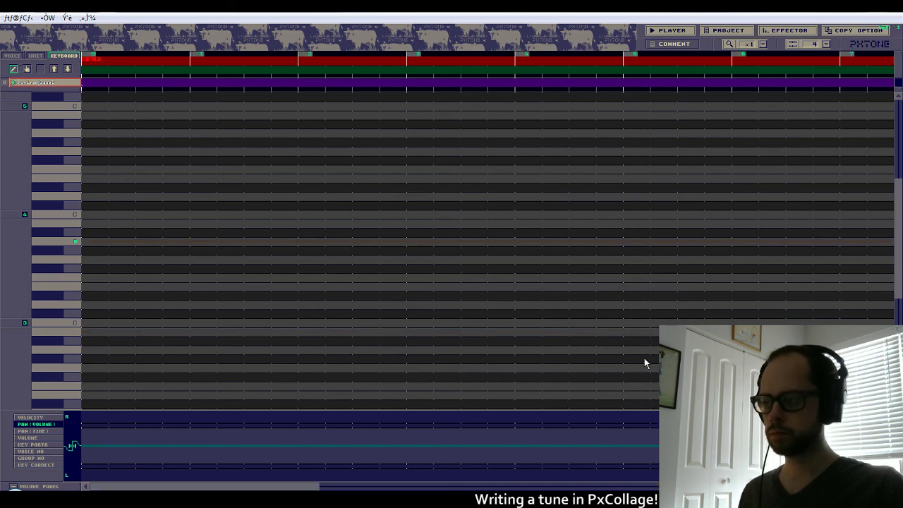
key("End")
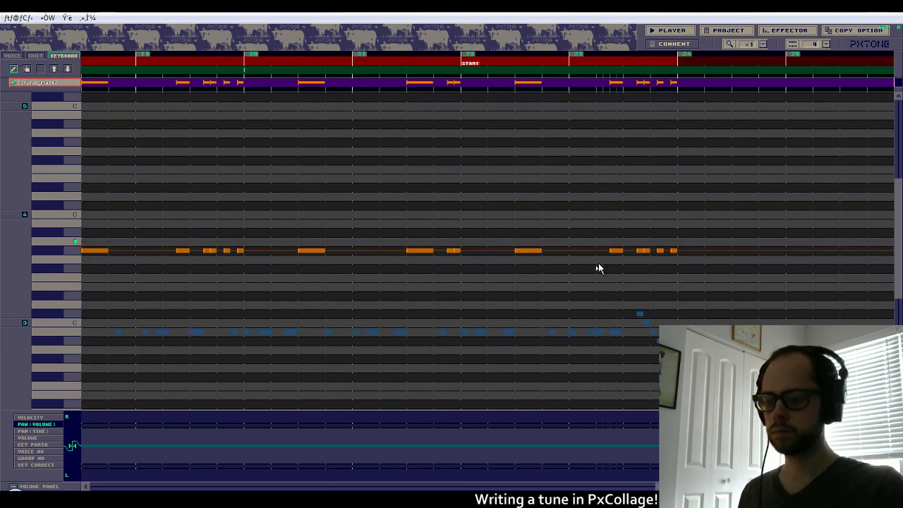
right_click(614, 250)
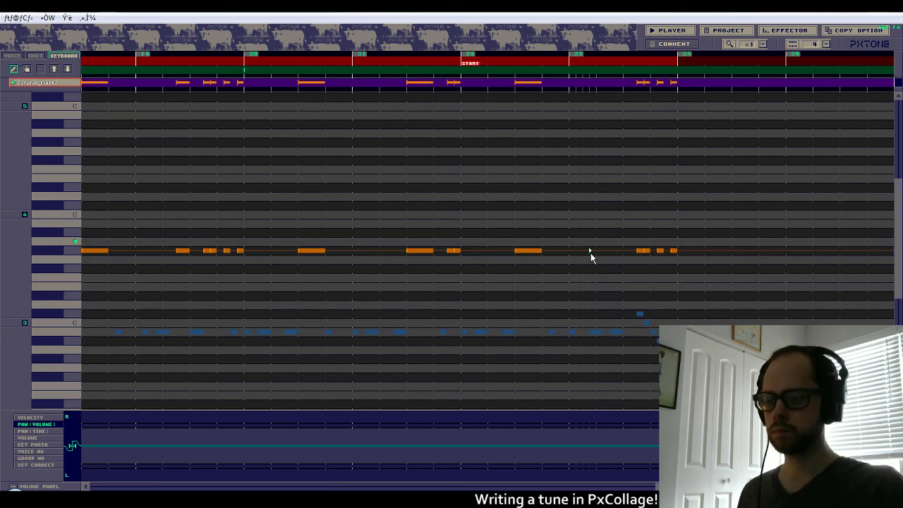
left_click(587, 252)
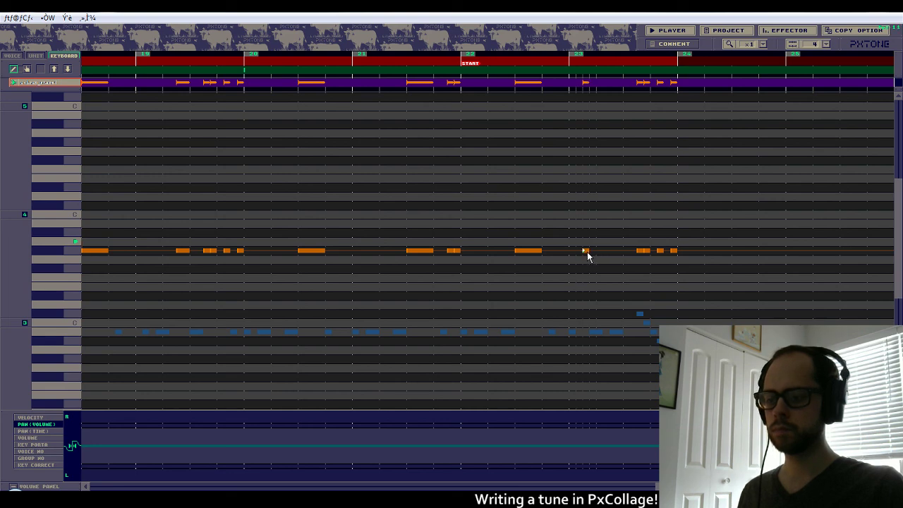
left_click(605, 251)
Rewrite the snare in the last two beats of measure 23 as a short-hit fill: D#4, C4, a gap, C4, A3, F#3, B3, F4.
left_click(625, 188)
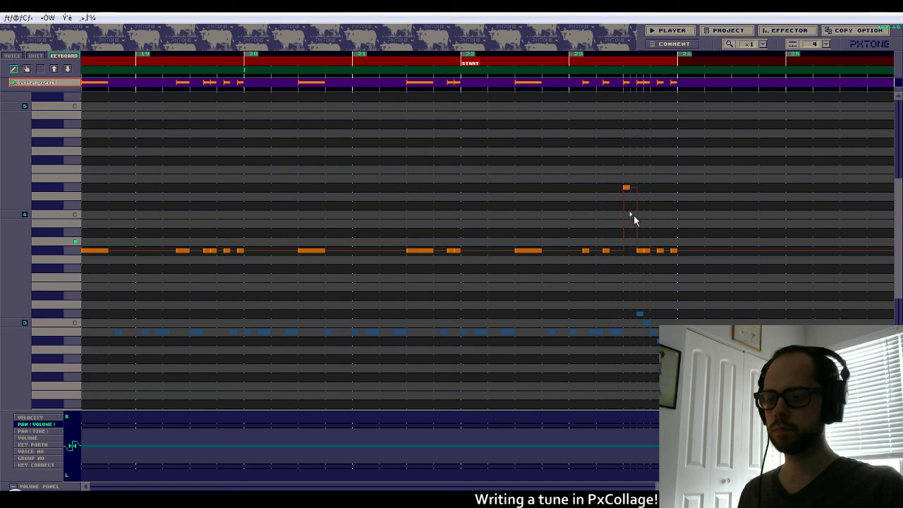
left_click(634, 216)
right_click(639, 252)
left_click(645, 215)
left_click(653, 241)
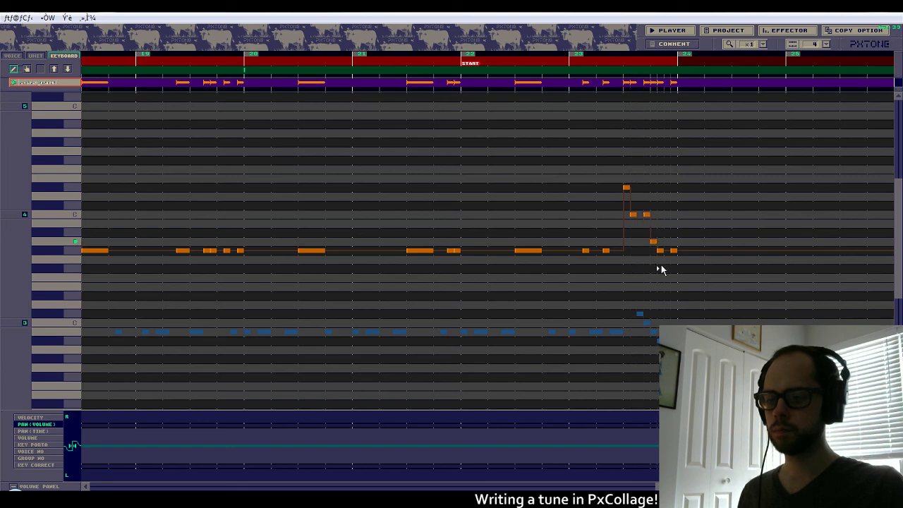
left_click(661, 269)
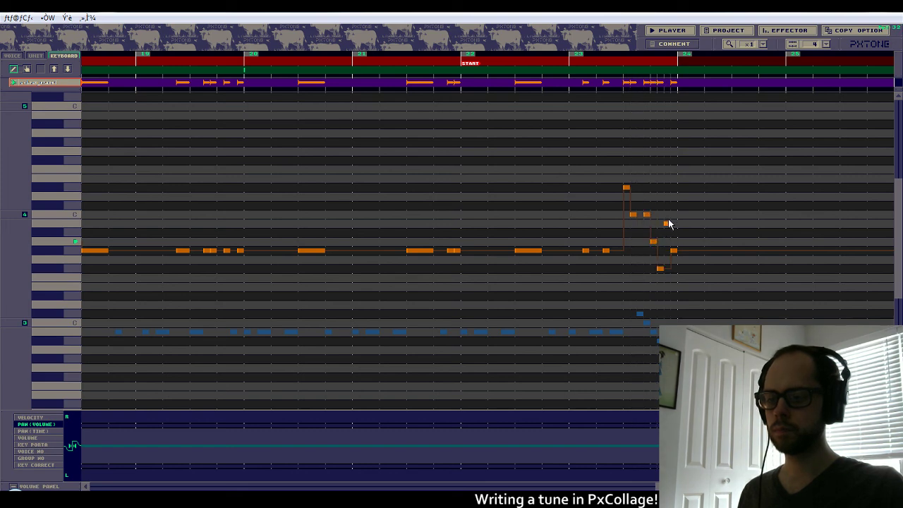
left_click(667, 224)
left_click(674, 173)
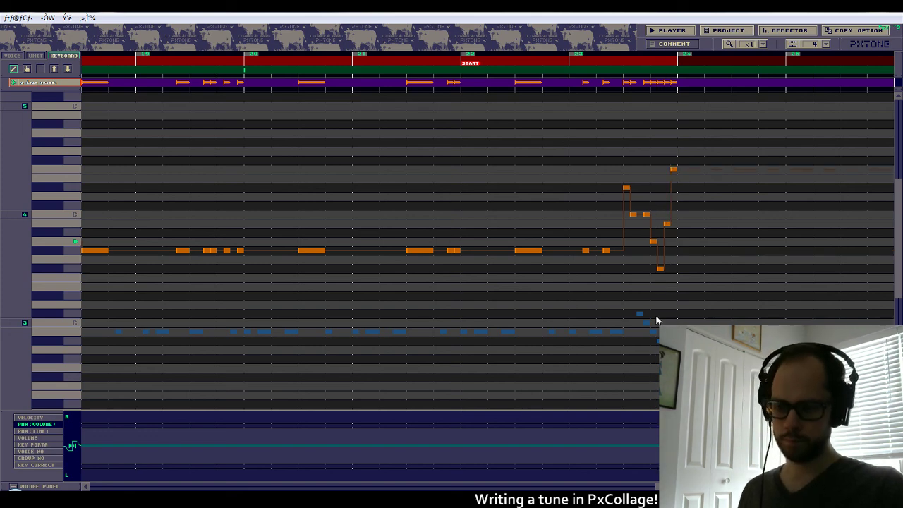
Review the drum fill at the end of measure 23 and bring up the main closed hi-hat unit.
key("Home")
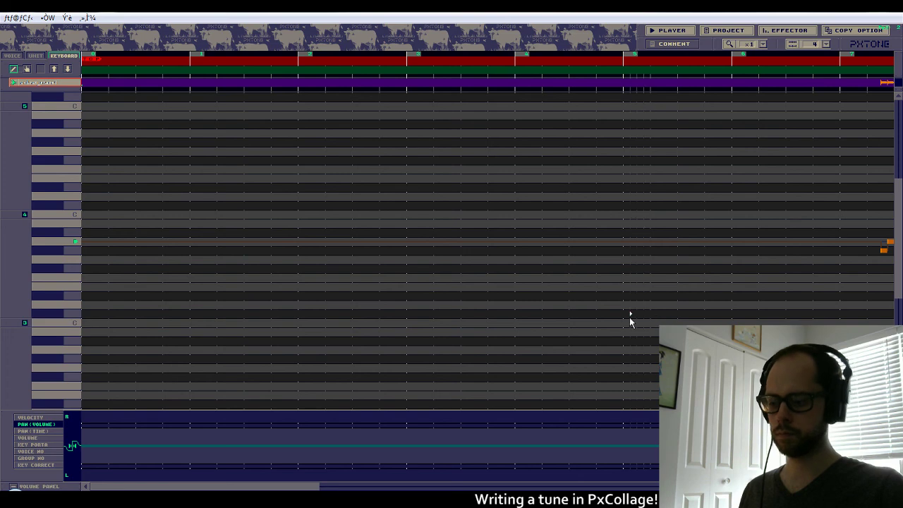
left_click_drag(336, 484, 893, 484)
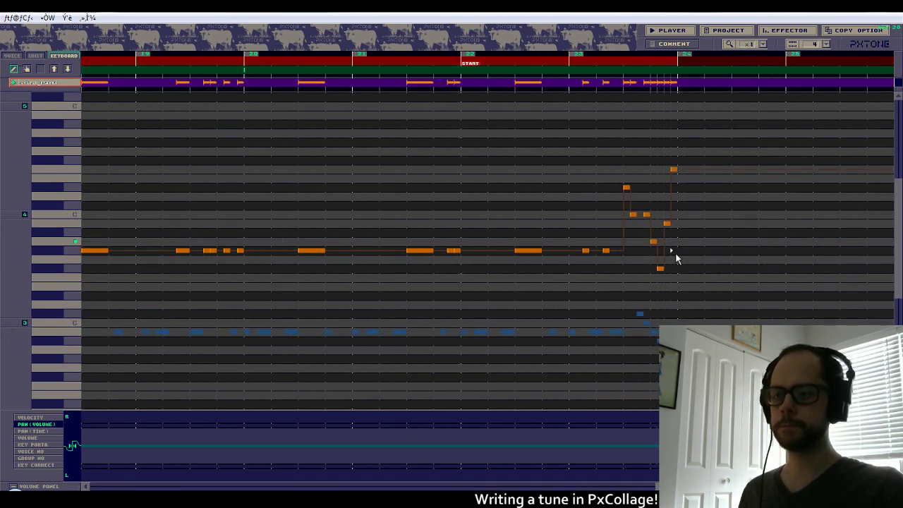
left_click(53, 68)
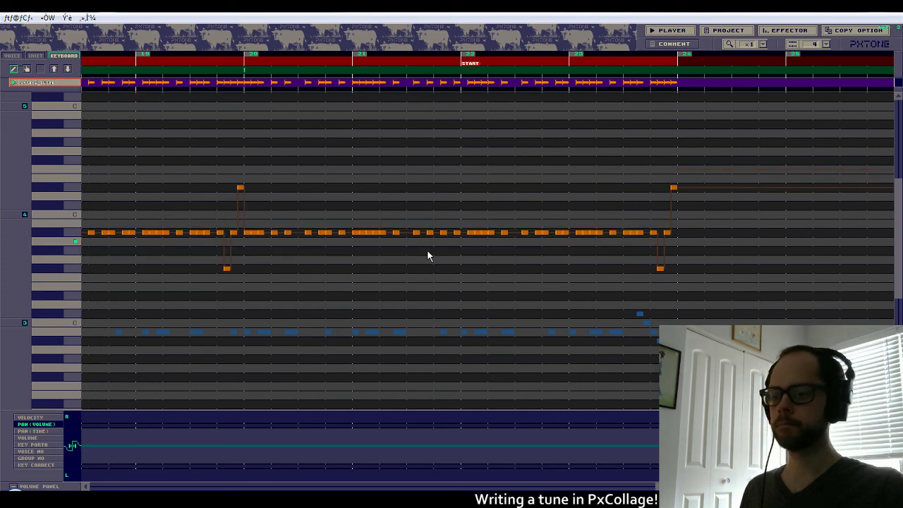
key("Home")
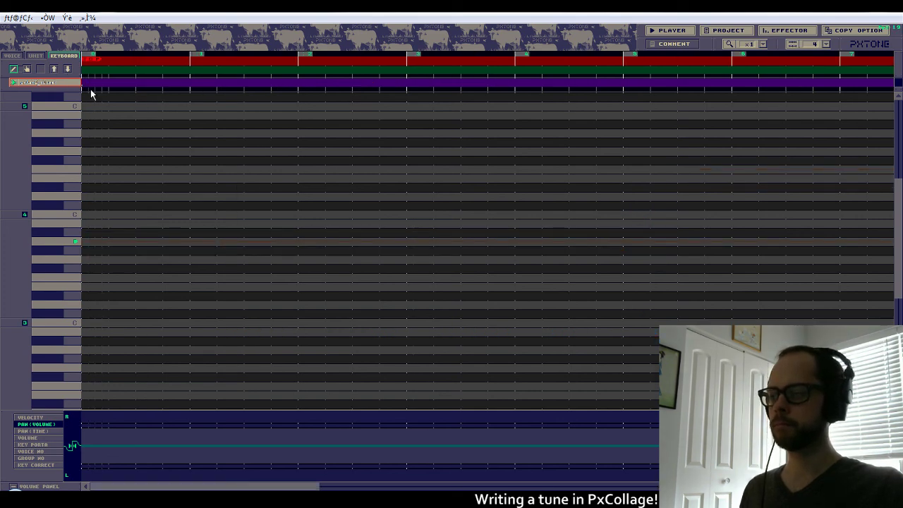
In the open hi-hat unit, add an offbeat A3 hit early in measure 23 and one late in beat four, sustained to measure 24's end.
key("End")
left_click(55, 69)
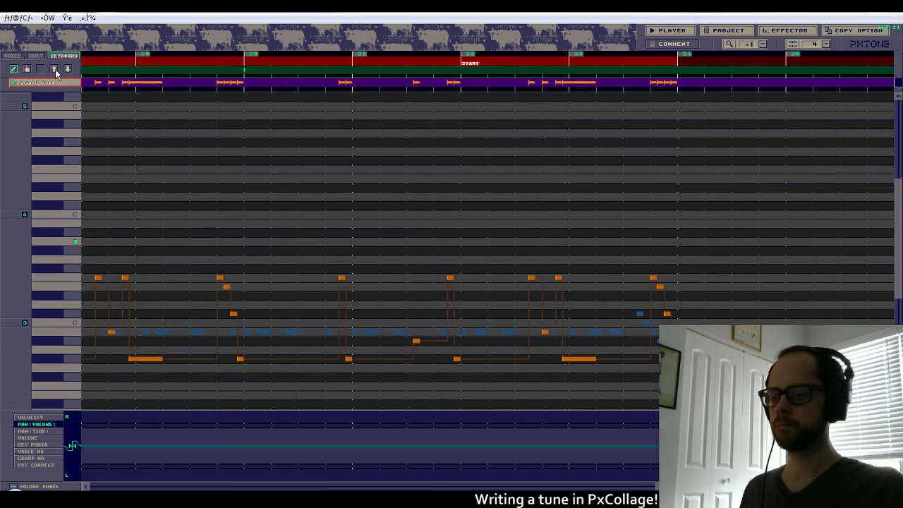
left_click(55, 69)
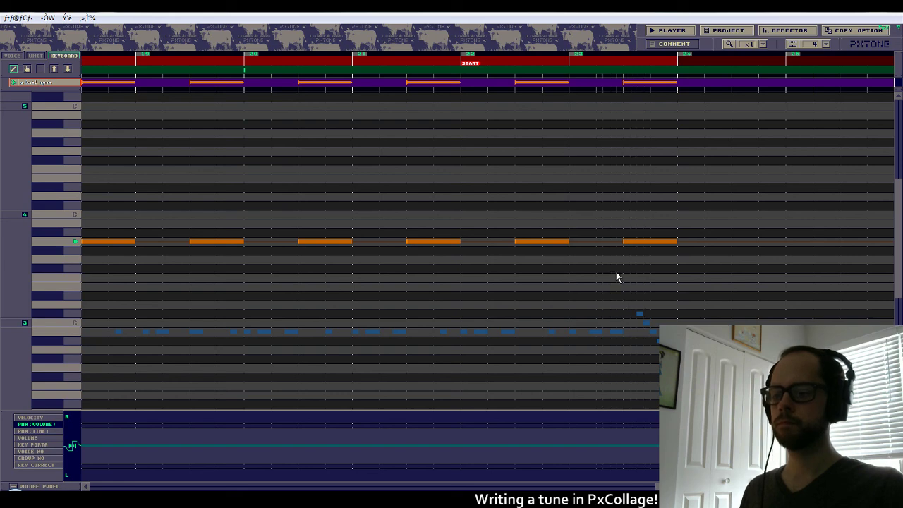
left_click_drag(591, 247, 783, 247)
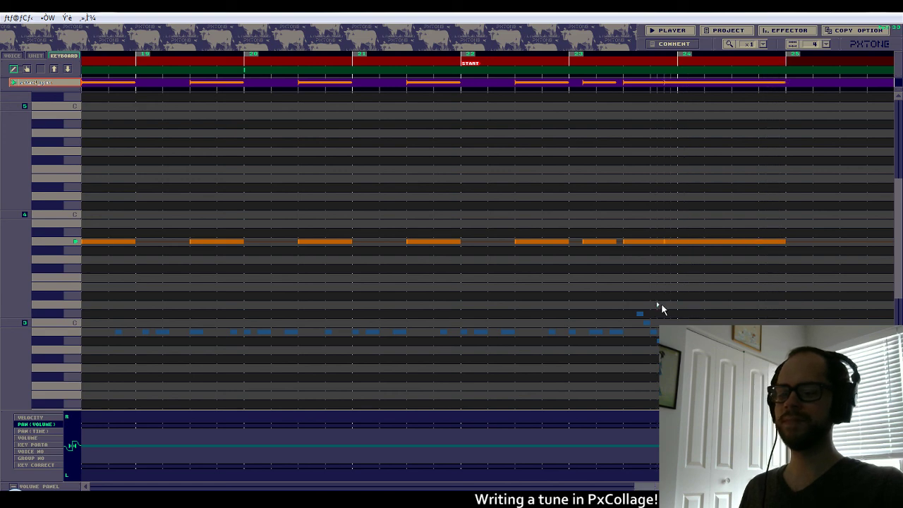
scroll(661, 309, "right", 1)
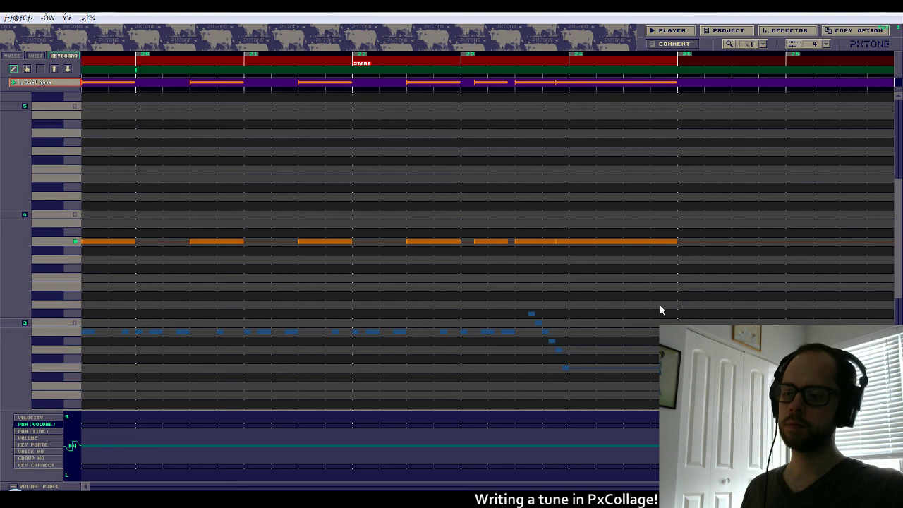
scroll(660, 309, "right", 5)
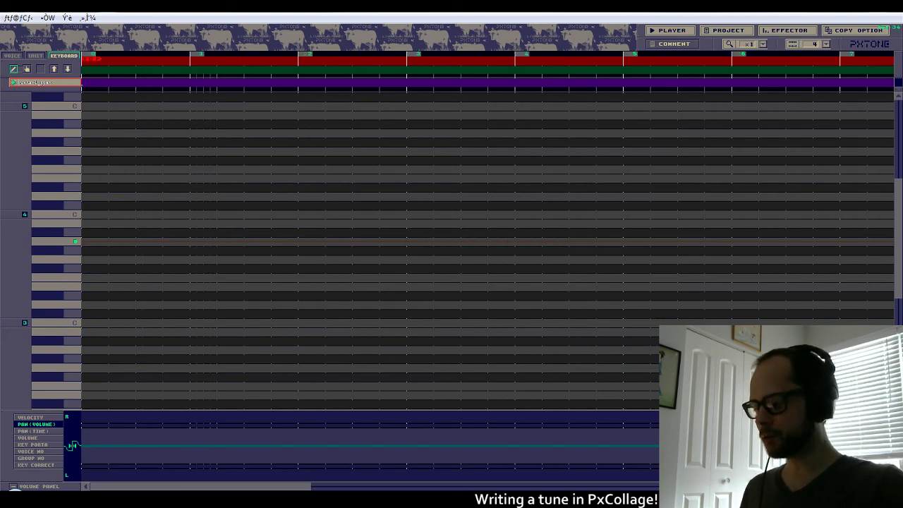
Return to the start of the tune, show the unit overview, and select all units.
scroll(269, 348, "up", 3)
left_click(36, 55)
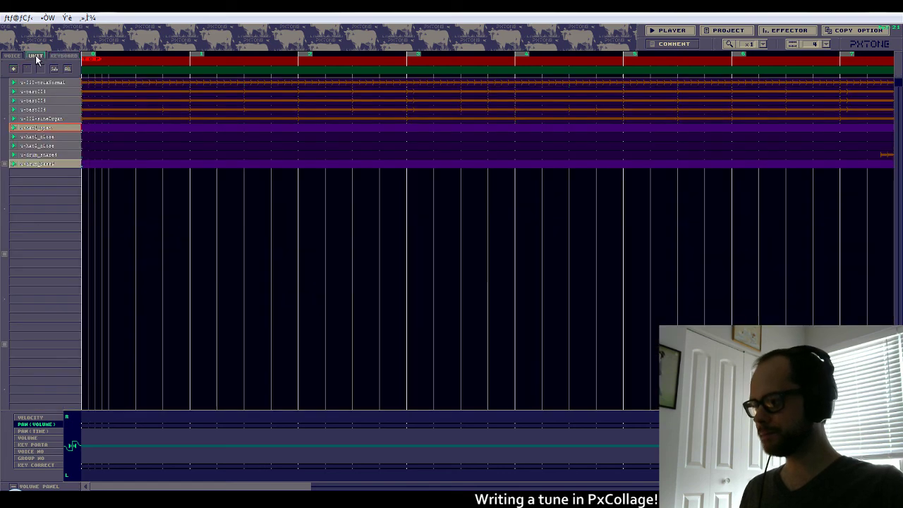
left_click(115, 154)
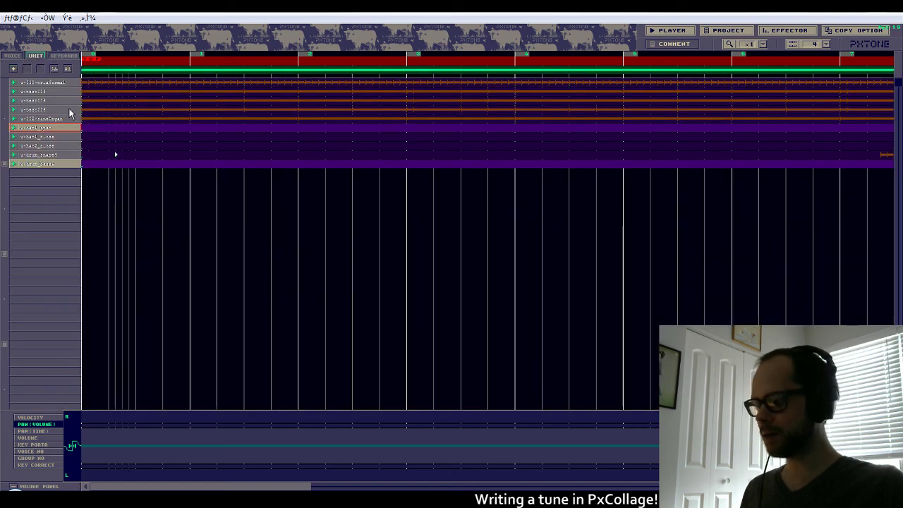
left_click(66, 69)
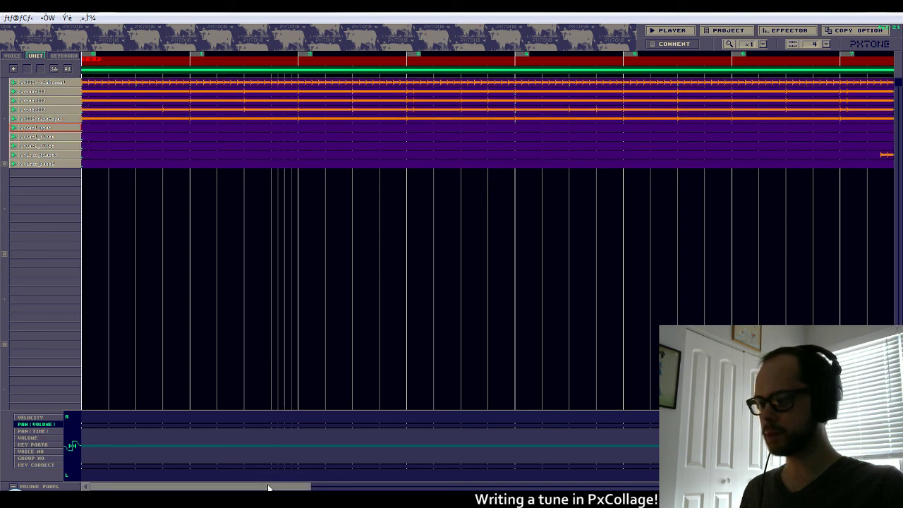
Add a delay effect on group 0 with the Beat unit, a 3.3 Hz frequency and a 12% rate.
left_click(778, 30)
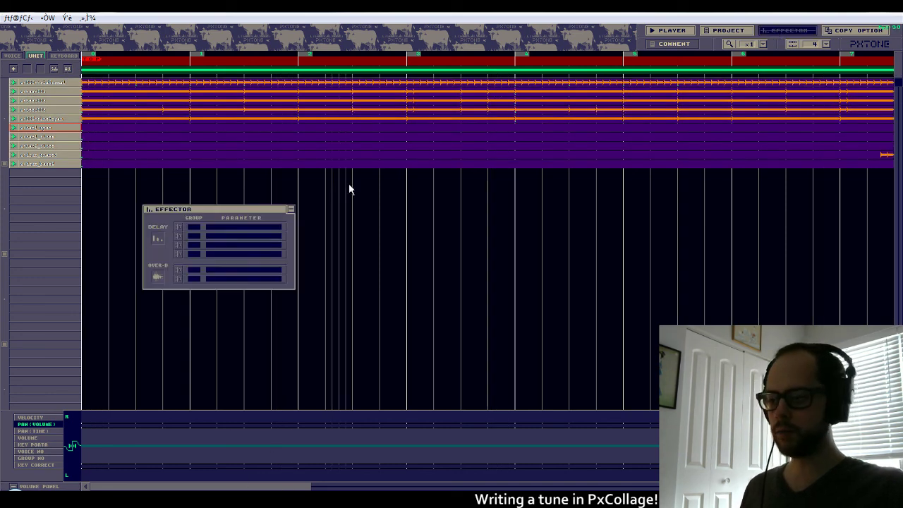
left_click(253, 230)
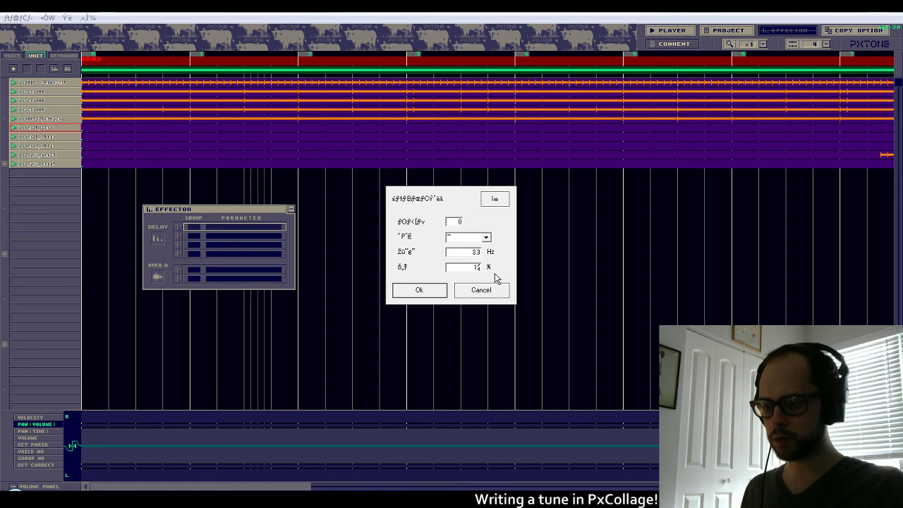
left_click(423, 289)
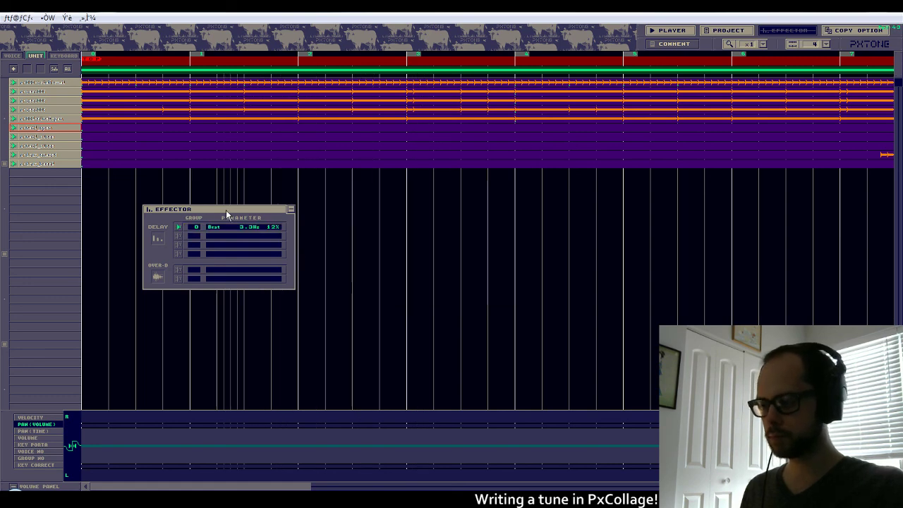
left_click_drag(225, 209, 317, 225)
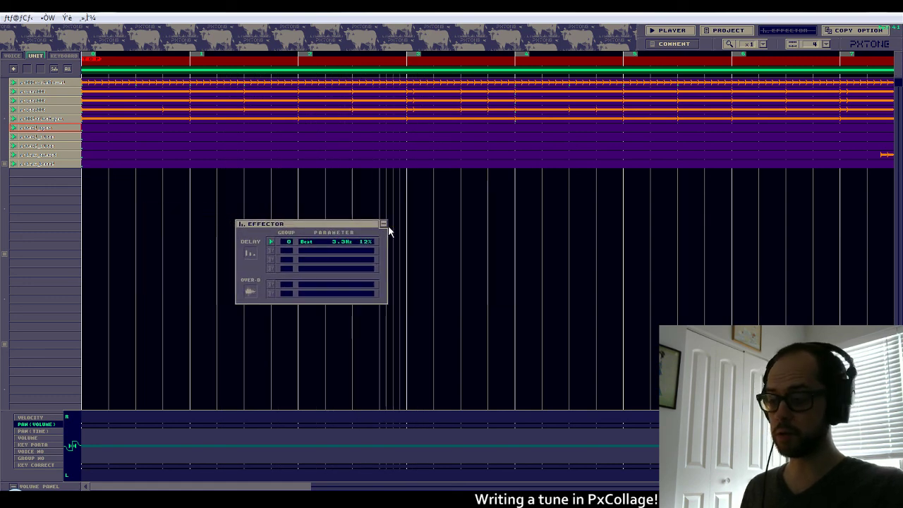
left_click(383, 224)
Set the playback start to the tune's beginning and raise the group 0 delay's rate to 14%.
key("End")
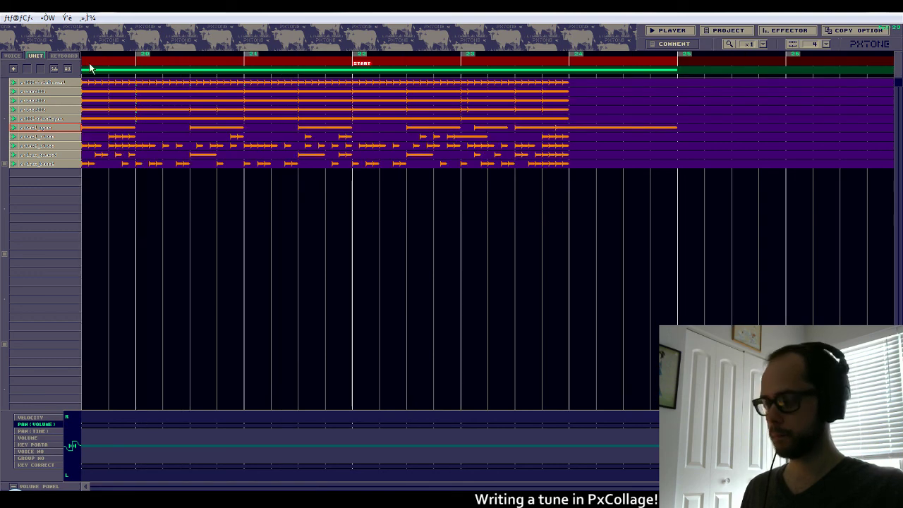
key("Home")
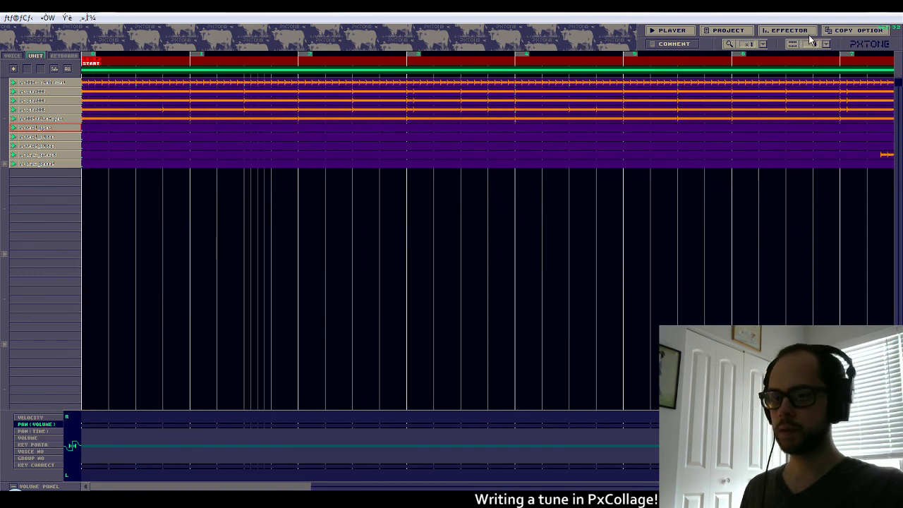
left_click(770, 31)
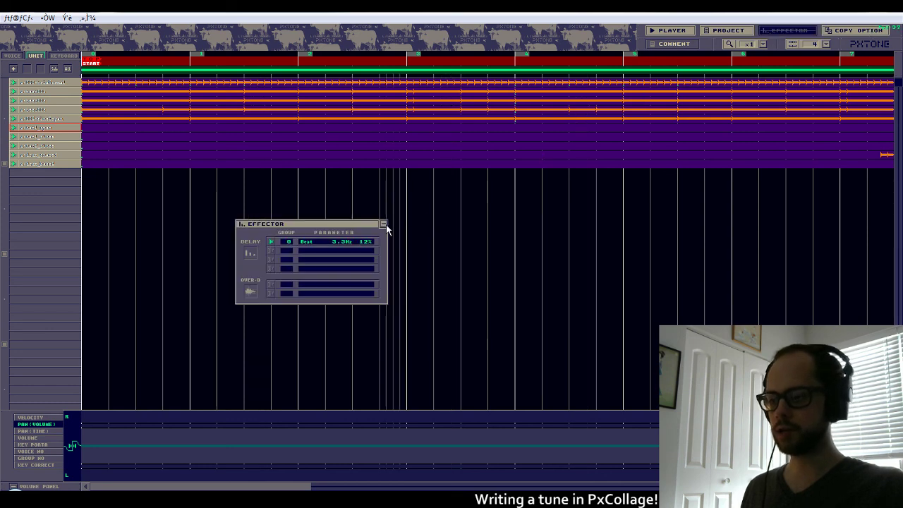
left_click(353, 244)
double_click(469, 269)
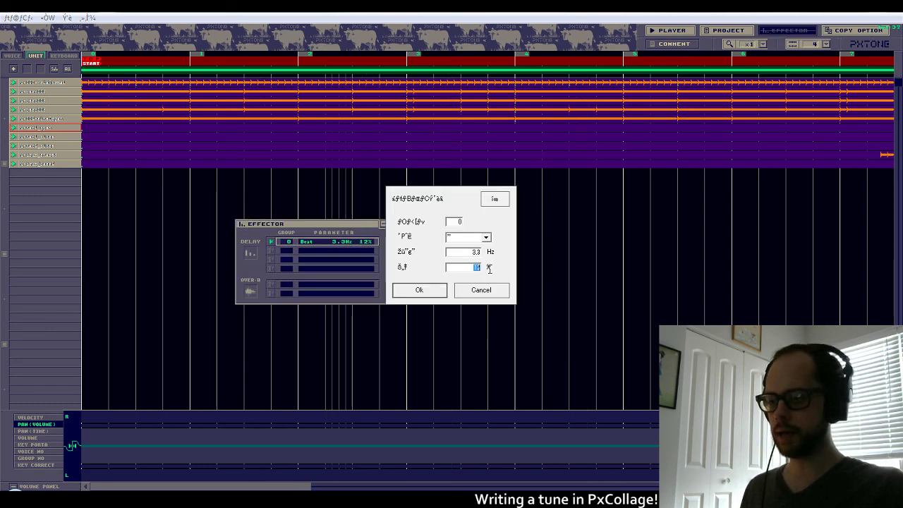
type("1")
left_click(416, 290)
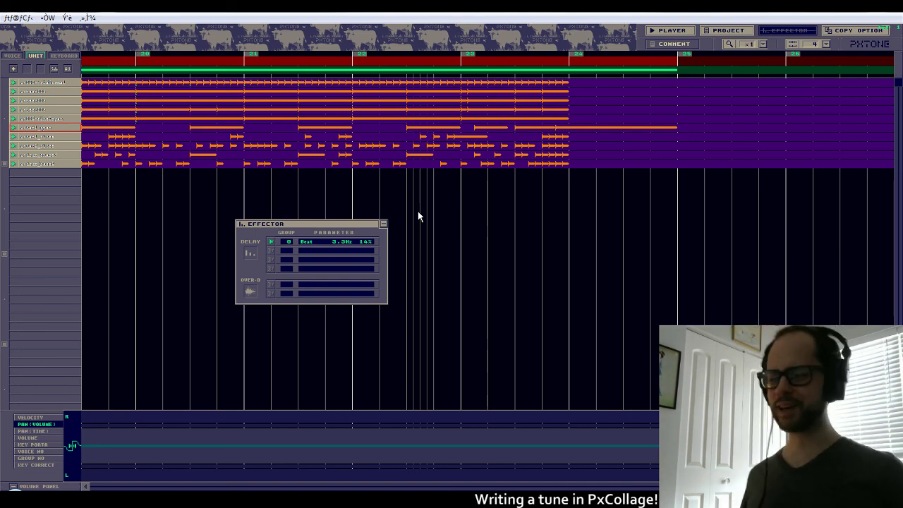
left_click(383, 224)
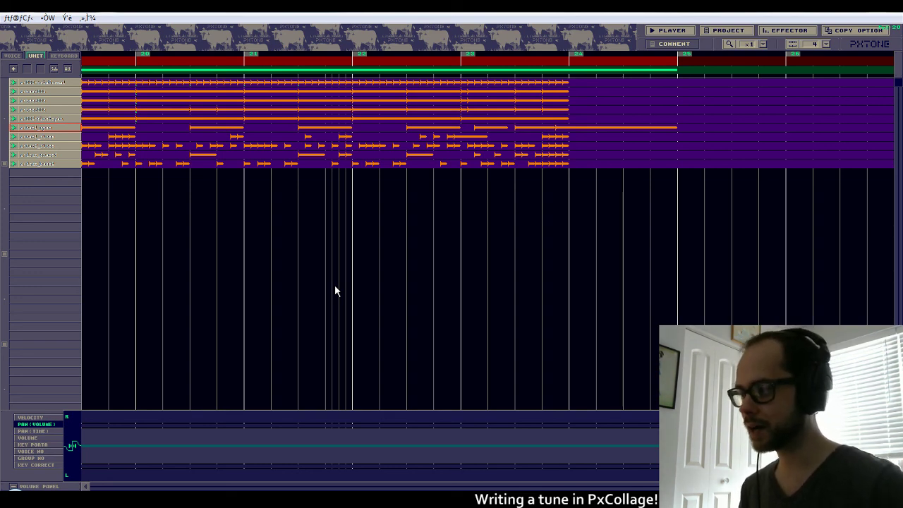
mouse_move(202, 504)
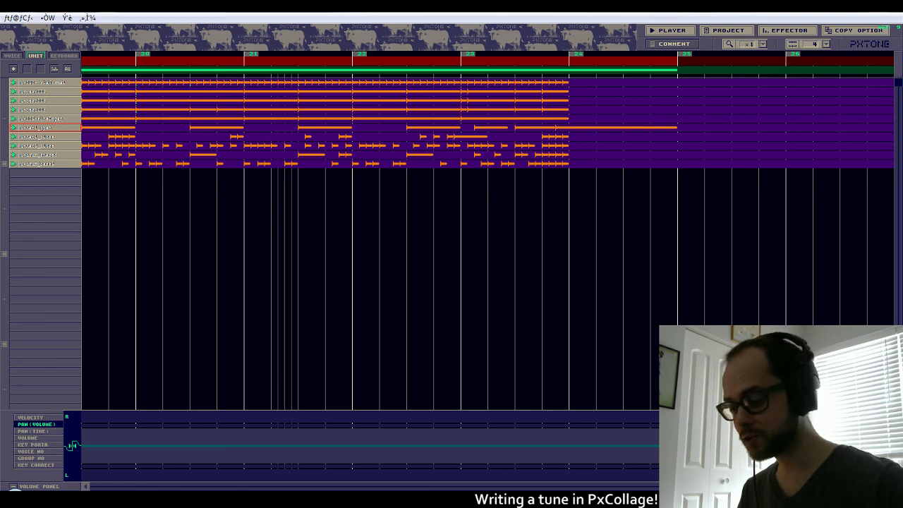
left_click(184, 498)
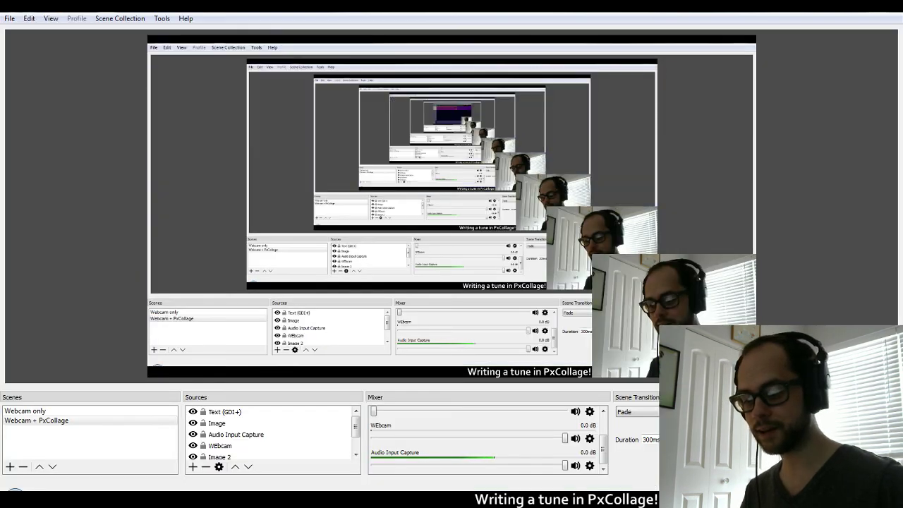